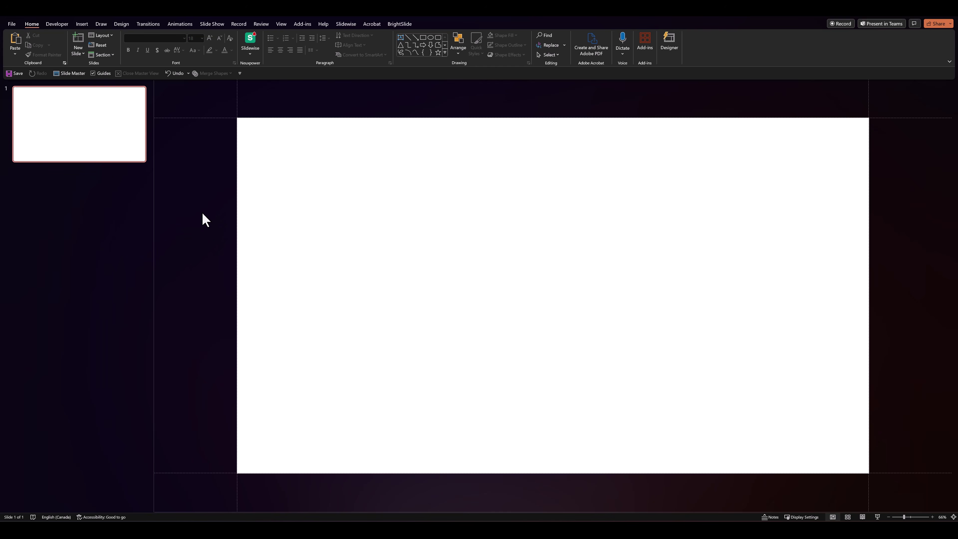
# Draw a tall rounded rectangle about 10.6 cm wide and 28.7 cm high on the slide and fully round its ends
pyautogui.click(437, 38)
pyautogui.moveTo(341, 165); pyautogui.dragTo(440, 433)
pyautogui.moveTo(358, 165); pyautogui.dragTo(408, 167)
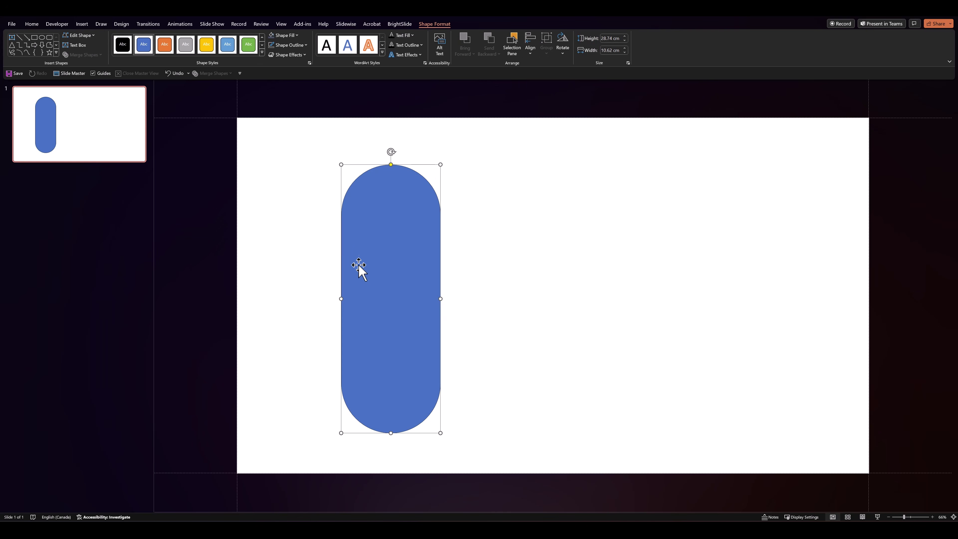
# Narrow the rounded rectangle to about 6.4 cm wide and extend its lower end slightly to make a long vertical bar
pyautogui.moveTo(342, 298); pyautogui.dragTo(387, 269)
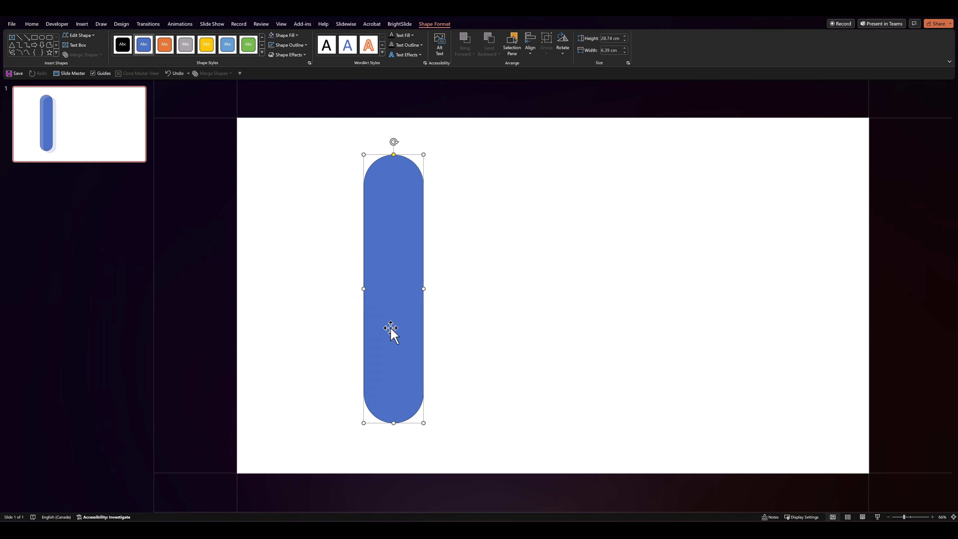
pyautogui.moveTo(394, 423); pyautogui.dragTo(388, 438)
pyautogui.click(341, 373)
# Duplicate the vertical bar twice to make a row of three bars across the slide
pyautogui.click(377, 321)
pyautogui.moveTo(379, 330); pyautogui.dragTo(522, 290)
pyautogui.moveTo(400, 287); pyautogui.dragTo(678, 280)
pyautogui.click(763, 293)
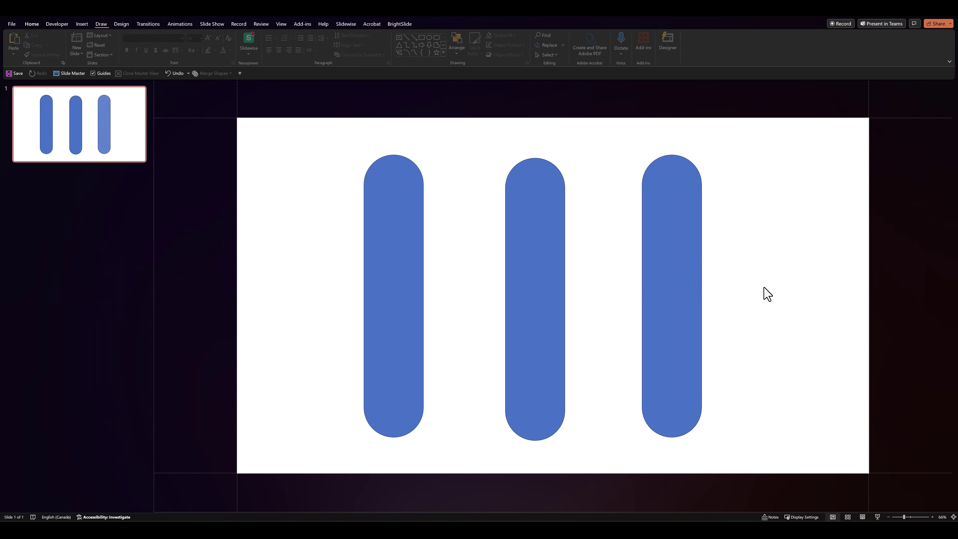
# Align the three vertical bars to their middle and distribute them horizontally
pyautogui.moveTo(319, 135); pyautogui.dragTo(753, 451)
pyautogui.click(459, 56)
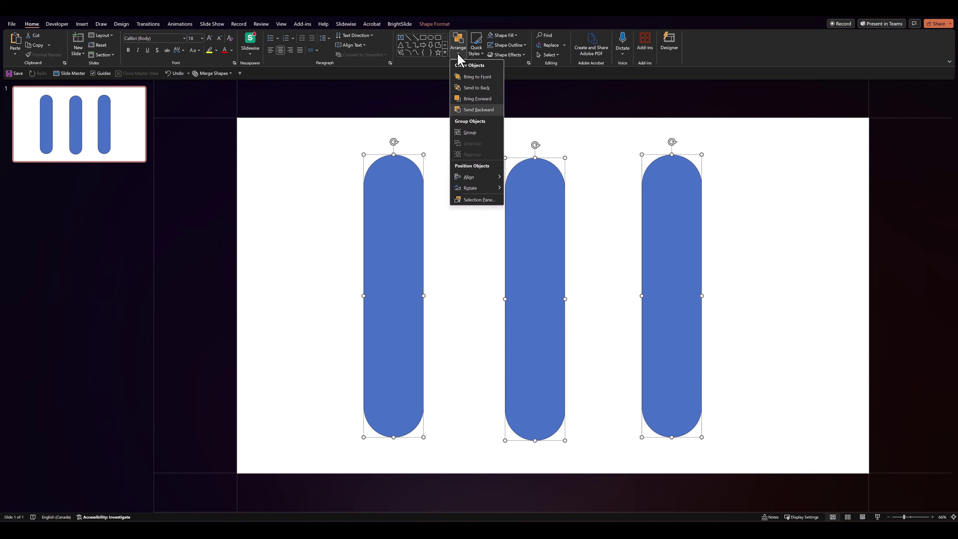
pyautogui.moveTo(475, 176)
pyautogui.click(529, 222)
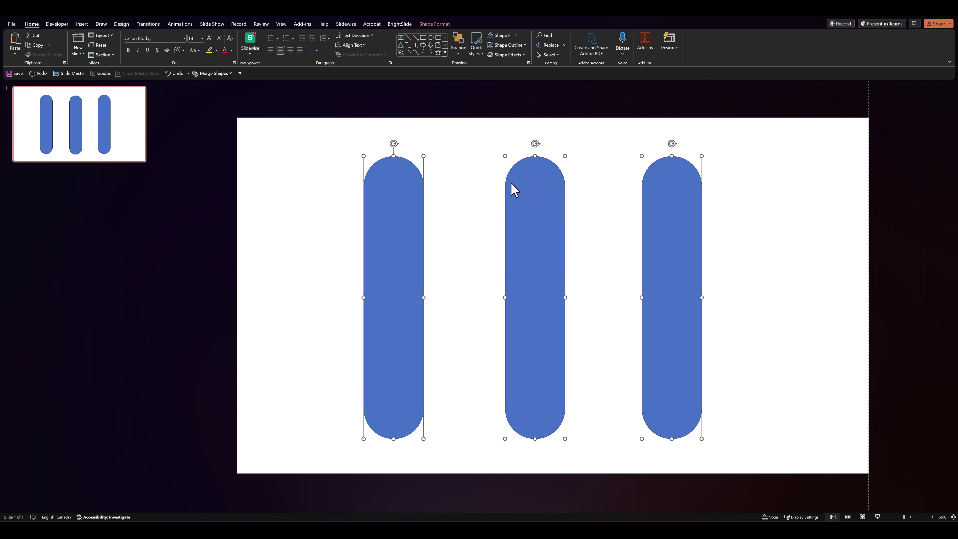
pyautogui.click(458, 47)
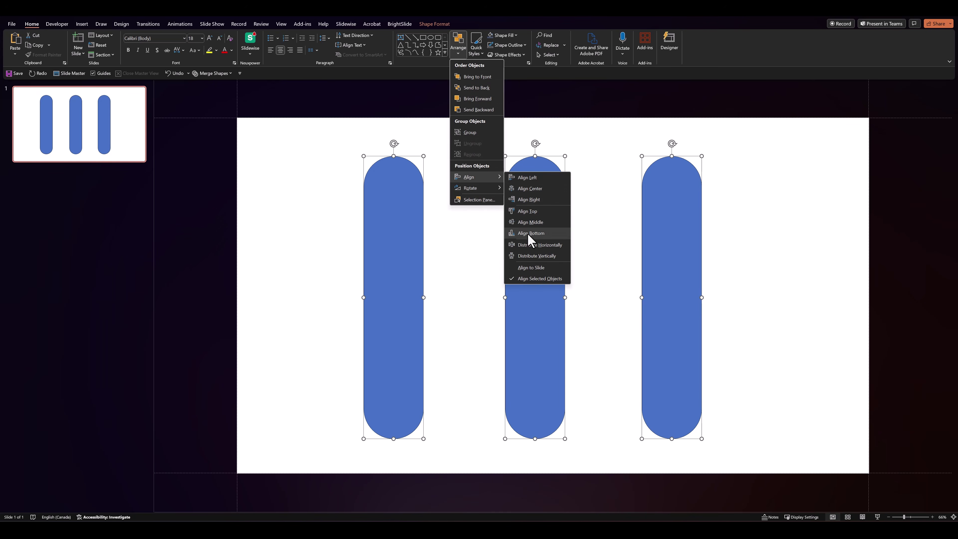
pyautogui.click(538, 245)
pyautogui.click(475, 268)
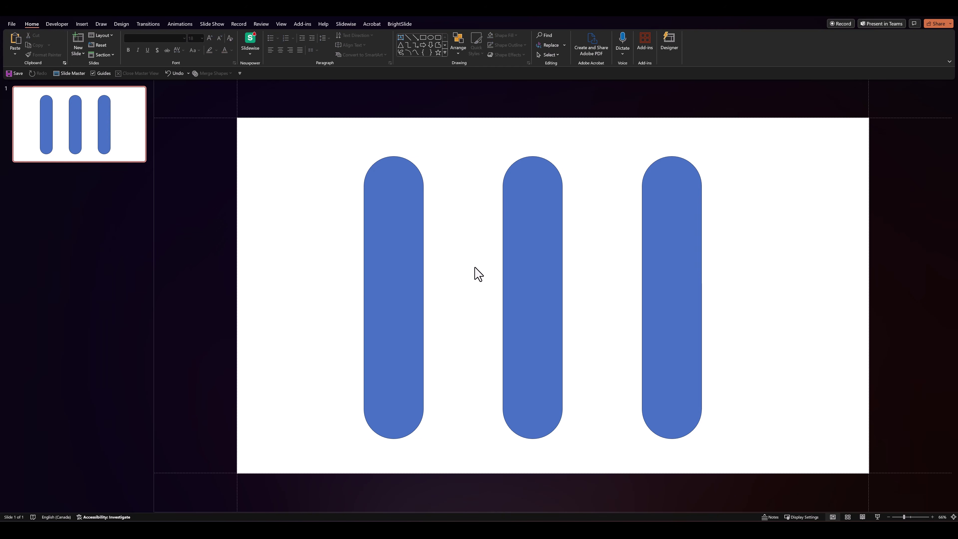
# Draw a rectangle bridging the first and second bars, and place a duplicate of it between the second and third bars
pyautogui.click(423, 36)
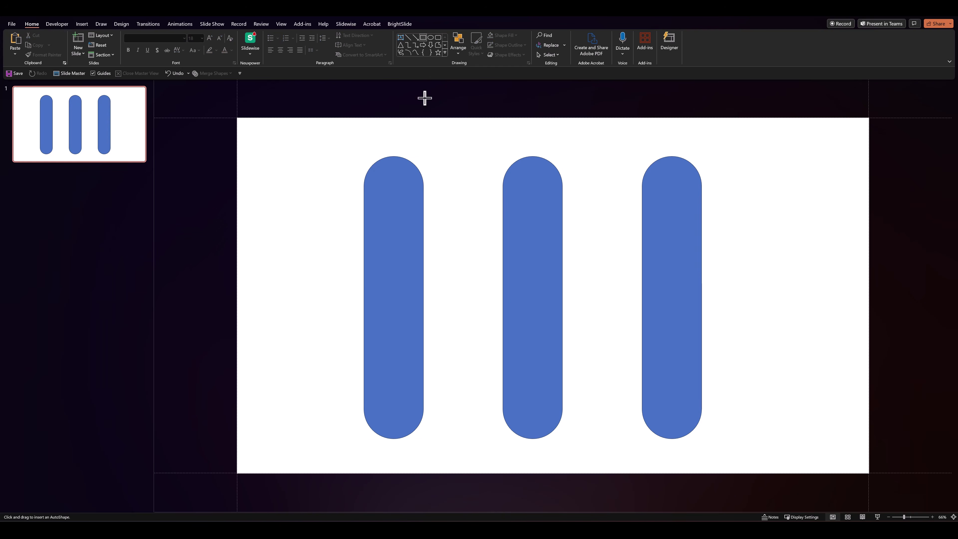
pyautogui.moveTo(423, 262); pyautogui.dragTo(599, 292)
pyautogui.hotkey('ctrl', 'd')
pyautogui.click(753, 282)
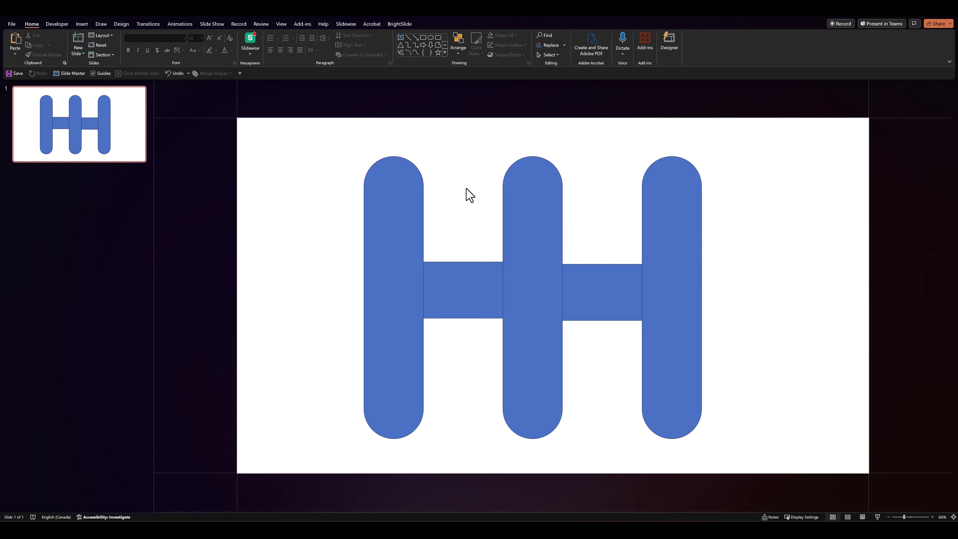
# Align the three bars and two connecting rectangles to their common middle
pyautogui.moveTo(296, 142); pyautogui.dragTo(761, 464)
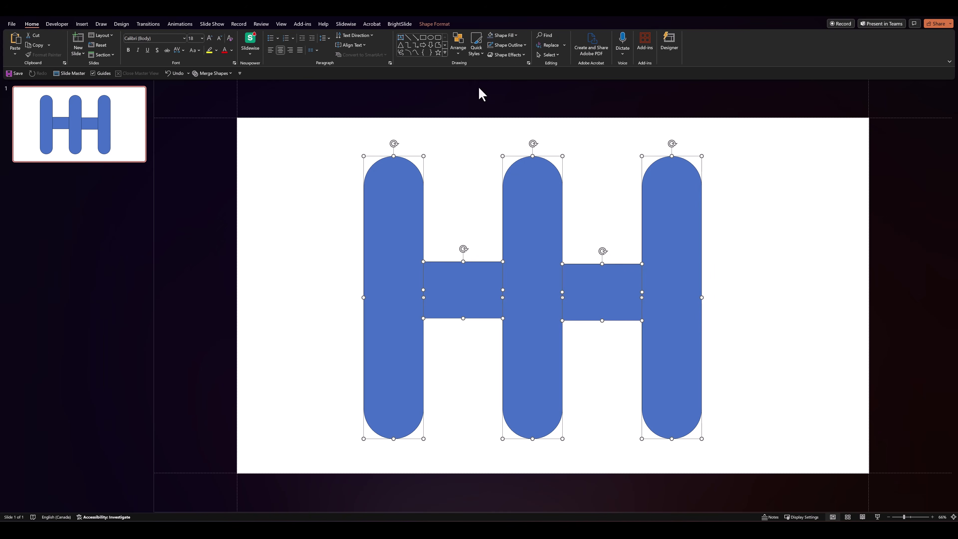
pyautogui.click(455, 50)
pyautogui.moveTo(470, 176)
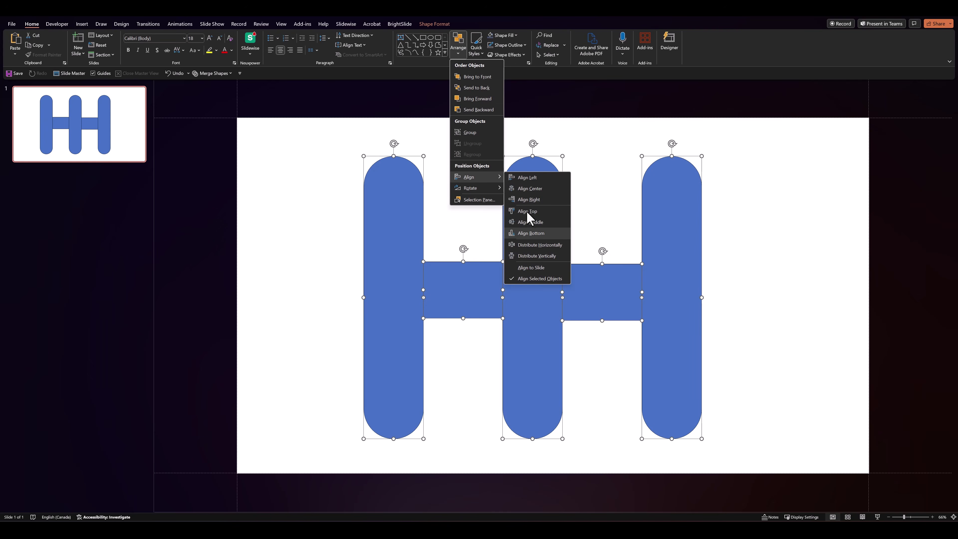
pyautogui.click(532, 225)
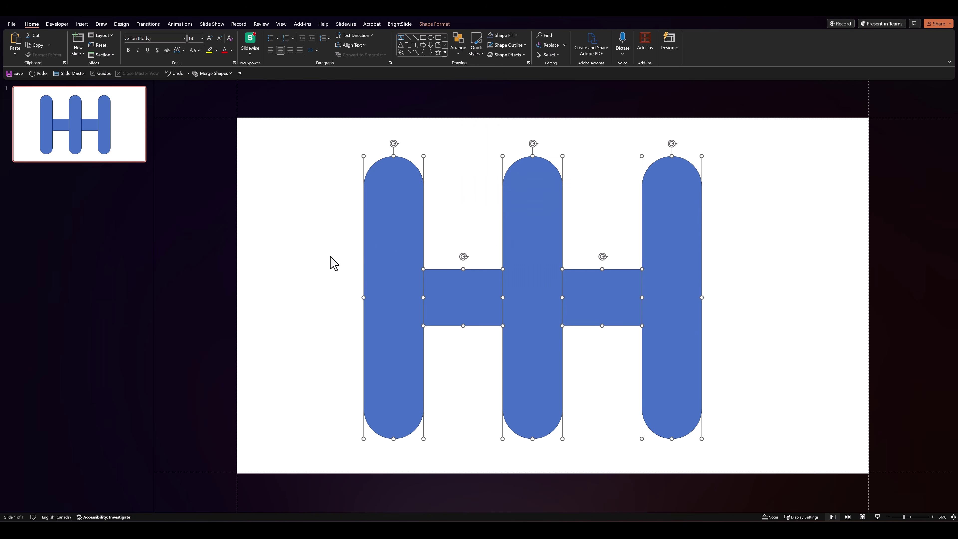
# Group the five shapes and centre the group on the slide
pyautogui.hotkey('ctrl', 'g')
pyautogui.click(396, 25)
pyautogui.click(41, 47)
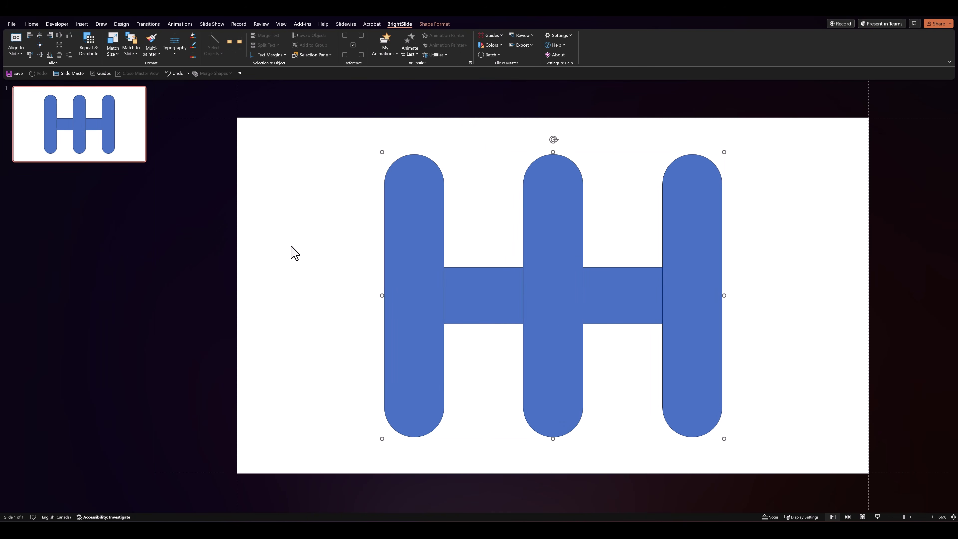
pyautogui.click(293, 252)
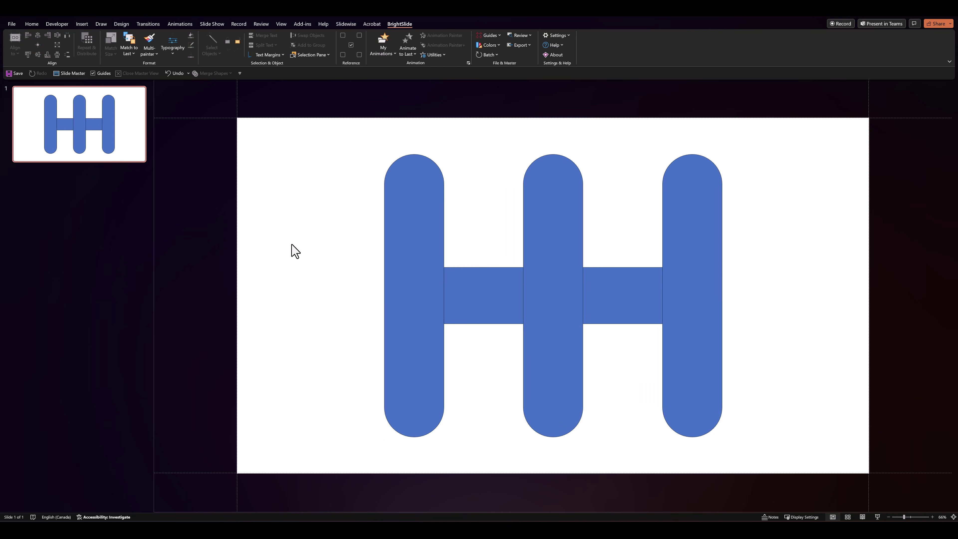
# Ungroup the centred shapes and duplicate the slide
pyautogui.click(57, 24)
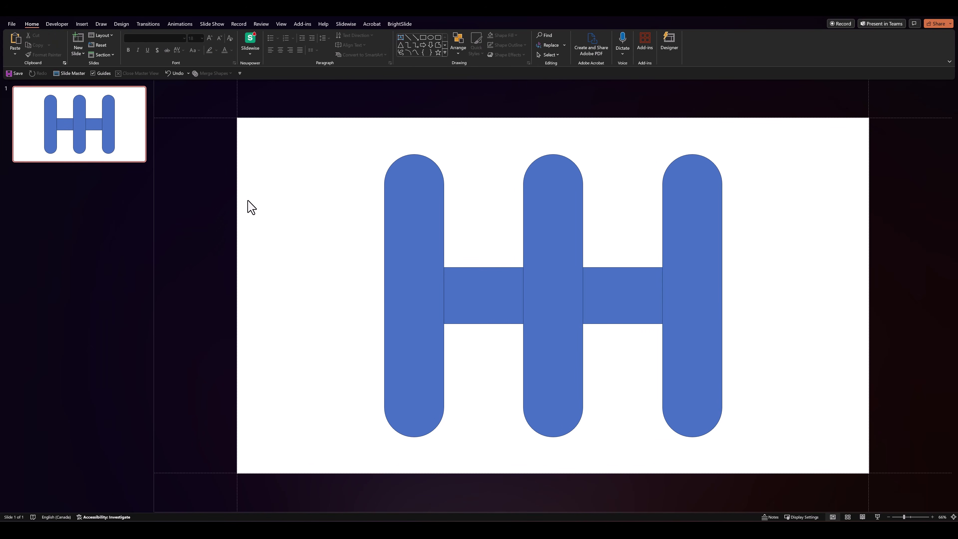
pyautogui.click(413, 245)
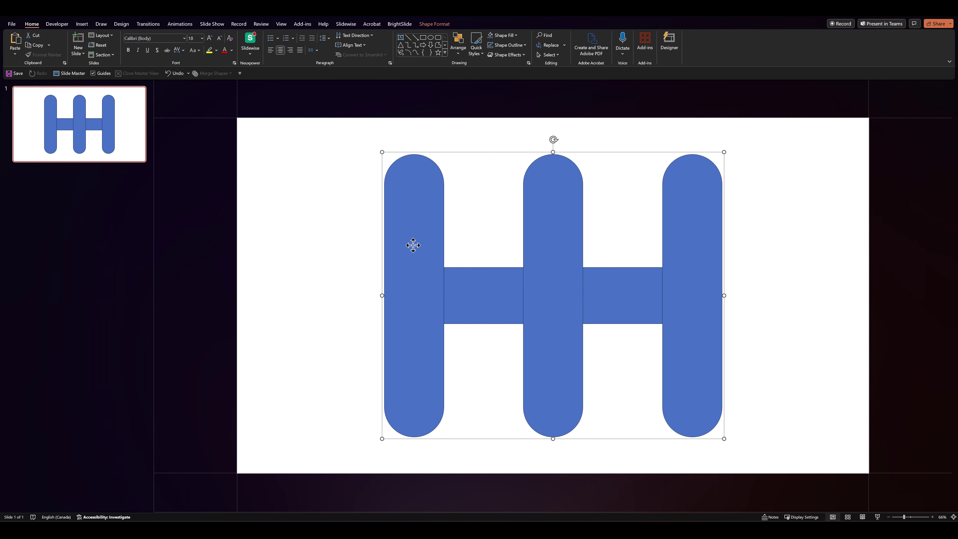
pyautogui.hotkey('ctrl', 'shift', 'g')
pyautogui.click(220, 190)
pyautogui.rightClick(74, 130)
pyautogui.click(99, 198)
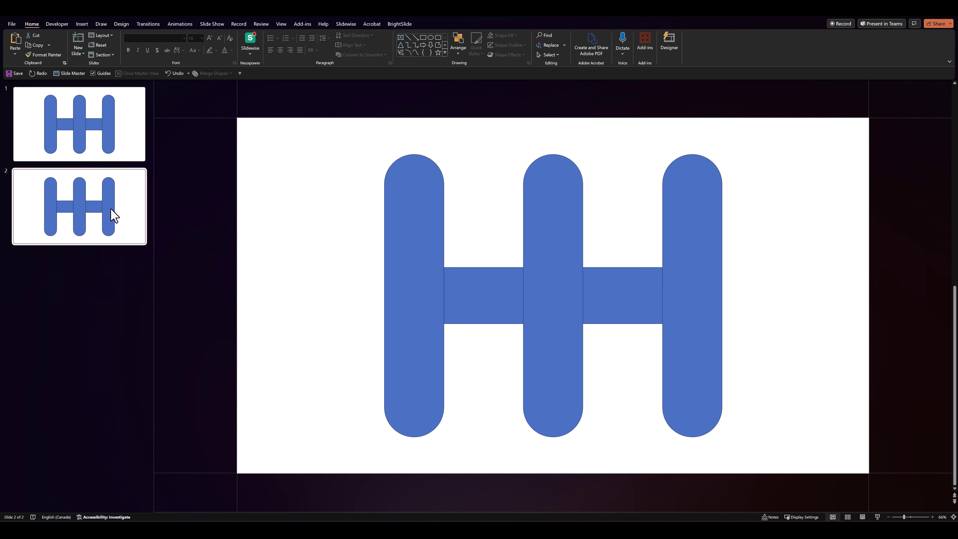
# Merge all five shapes on slide 2 into a single shape with Union
pyautogui.moveTo(334, 133); pyautogui.dragTo(758, 458)
pyautogui.click(201, 76)
pyautogui.click(204, 85)
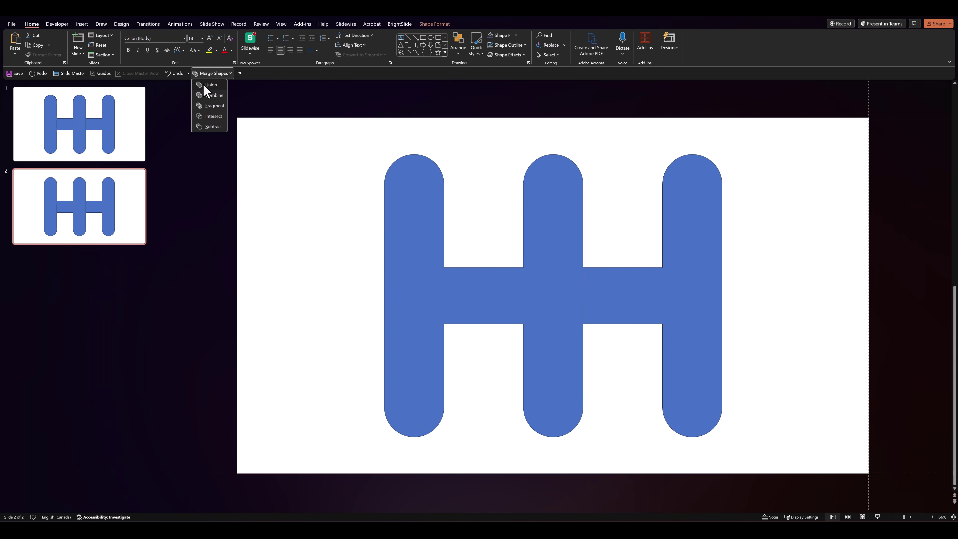
pyautogui.click(207, 86)
pyautogui.click(320, 233)
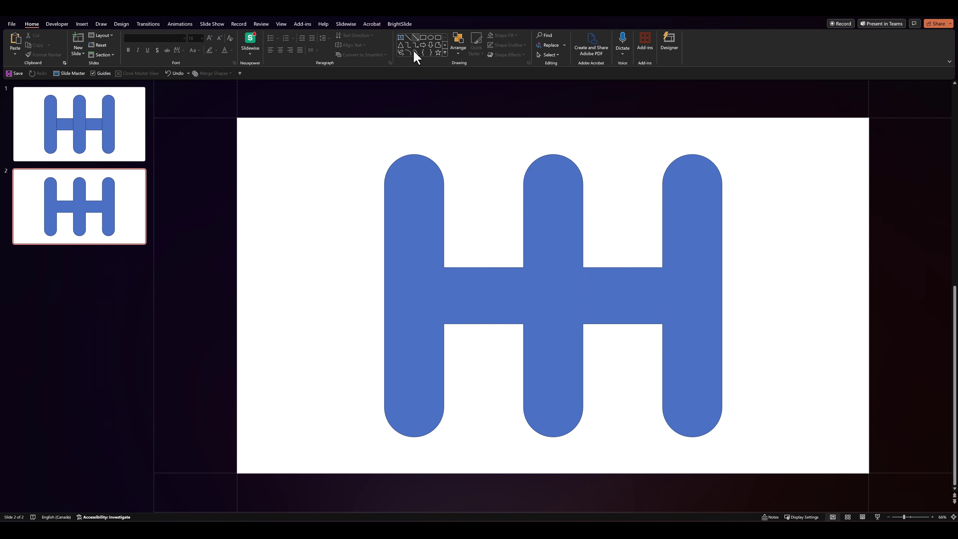
# Draw an orange-filled rectangle of 67.73 × 38.1 cm covering the whole of slide 2 and send it to the back
pyautogui.click(422, 39)
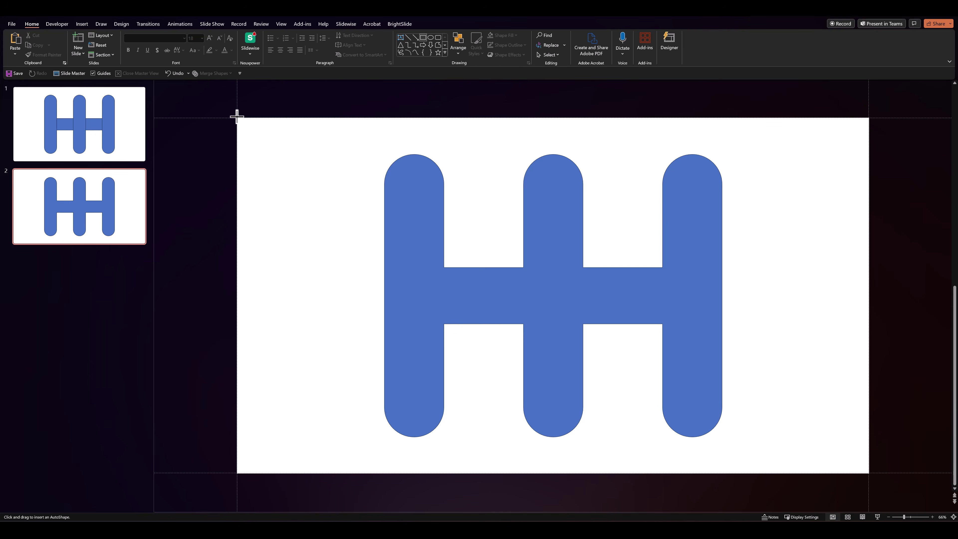
pyautogui.moveTo(237, 117); pyautogui.dragTo(869, 473)
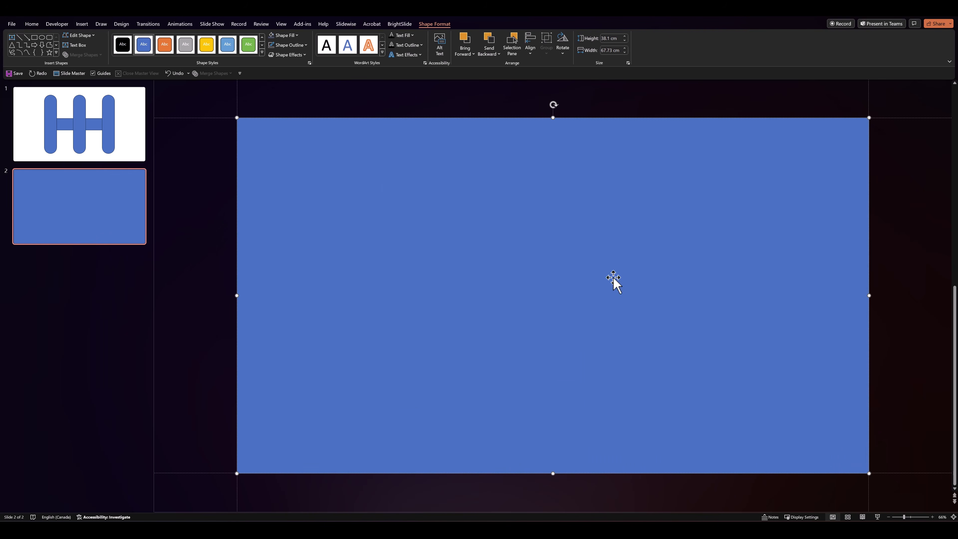
pyautogui.click(294, 36)
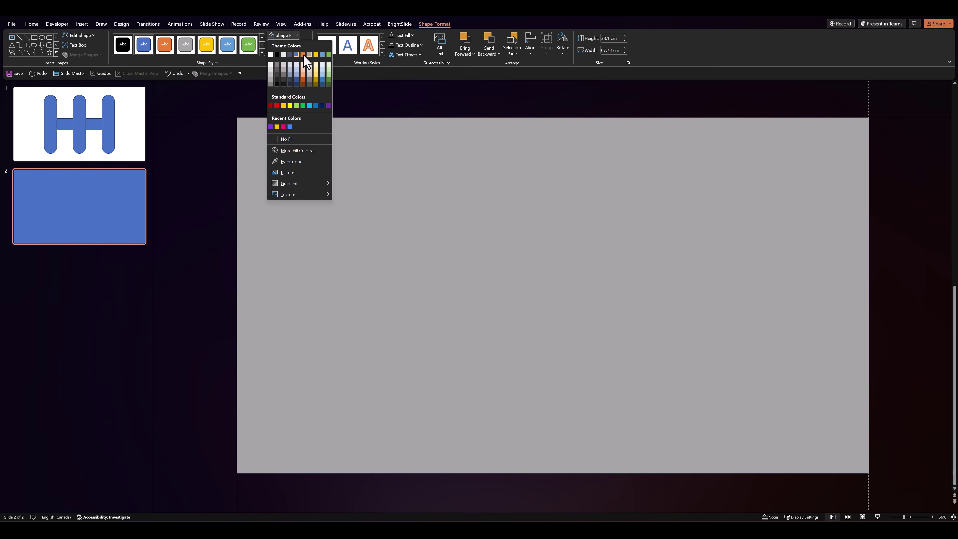
pyautogui.click(303, 54)
pyautogui.rightClick(274, 141)
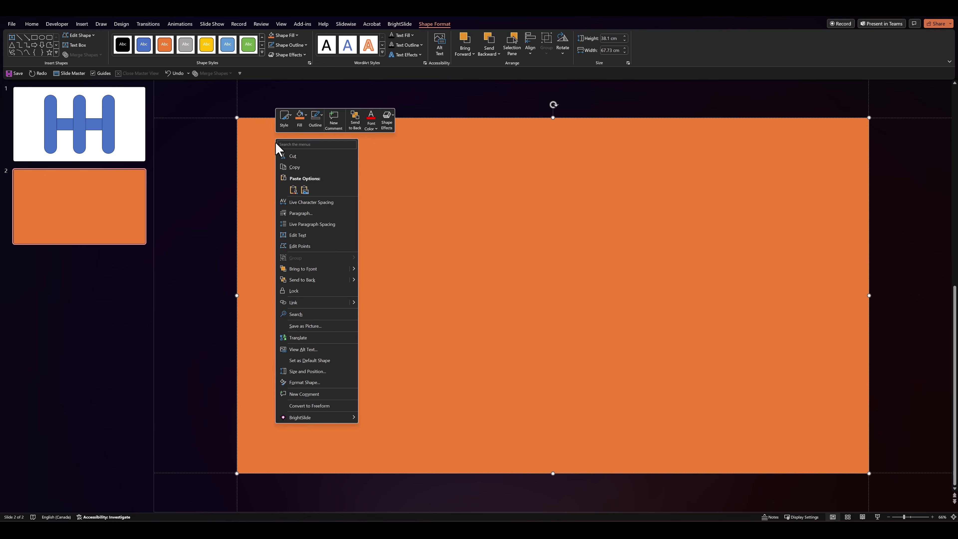
pyautogui.click(303, 279)
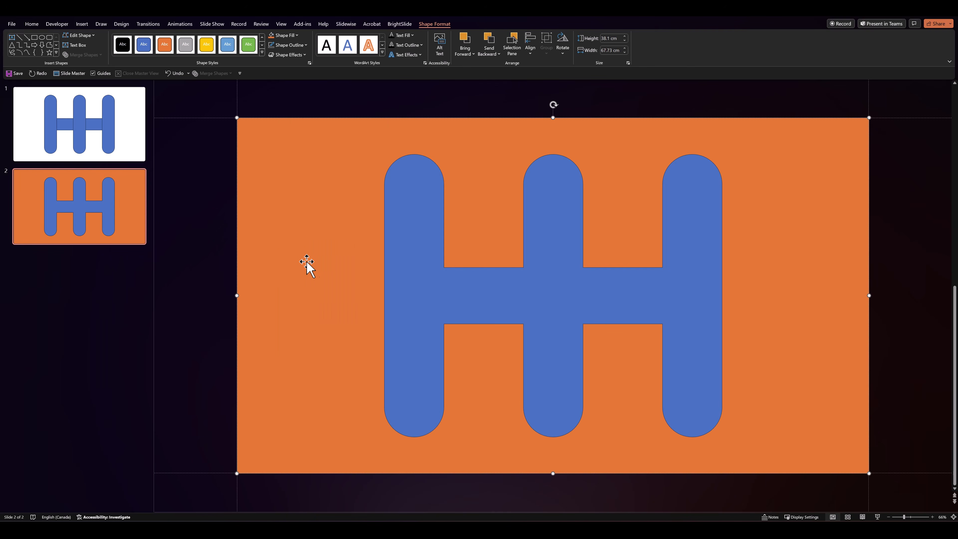
# Subtract the merged blue shape from the orange rectangle to cut out the gear-gate opening
pyautogui.keyDown('shift'); pyautogui.click(408, 262); pyautogui.keyUp('shift')
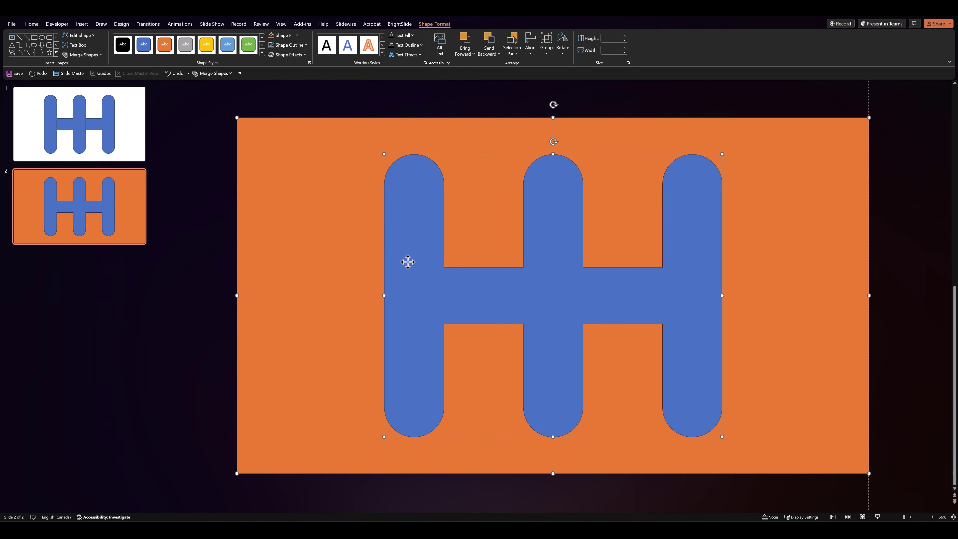
pyautogui.click(212, 73)
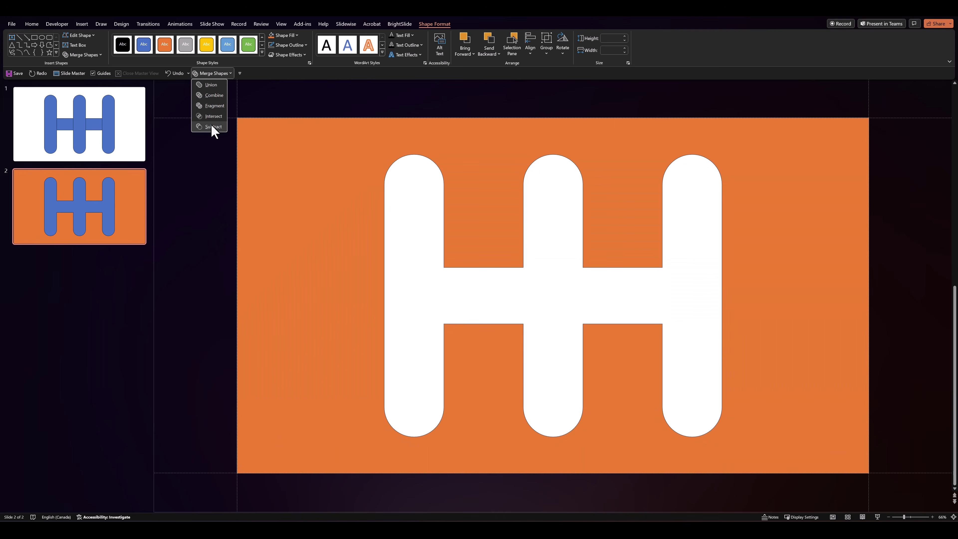
pyautogui.click(212, 127)
pyautogui.click(210, 186)
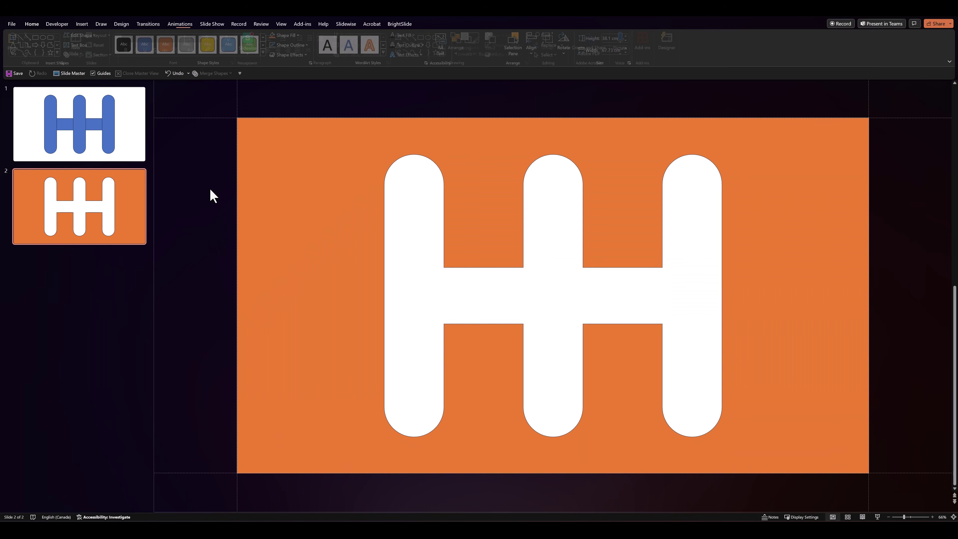
# Try moving the orange cutout shape on the slide and undo the move
pyautogui.moveTo(502, 230); pyautogui.dragTo(482, 242)
pyautogui.hotkey('ctrl', 'z')
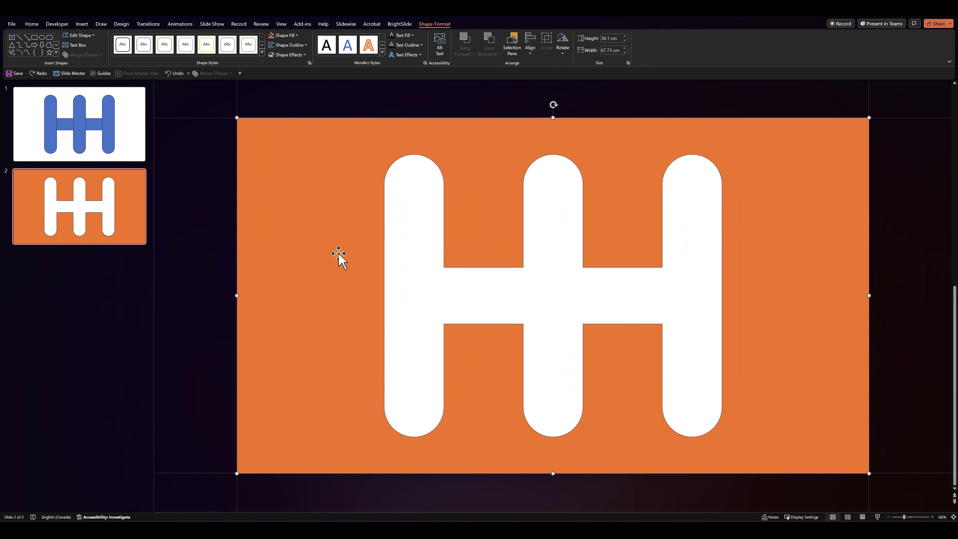
pyautogui.press('Escape')
# Copy the five separate blue shapes from slide 1 and paste them over the orange cutout on slide 2
pyautogui.click(110, 135)
pyautogui.moveTo(203, 101); pyautogui.dragTo(777, 474)
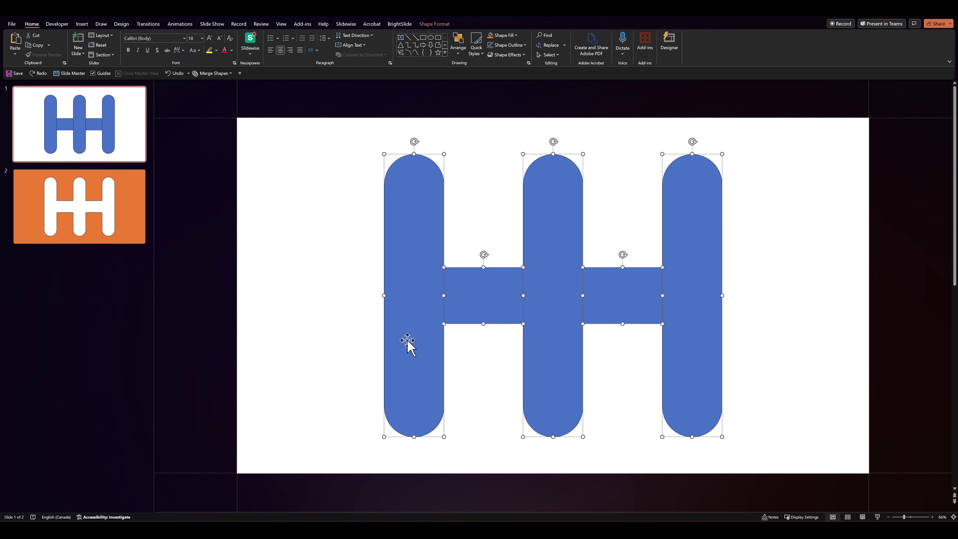
pyautogui.click(95, 234)
pyautogui.hotkey('ctrl', 'v')
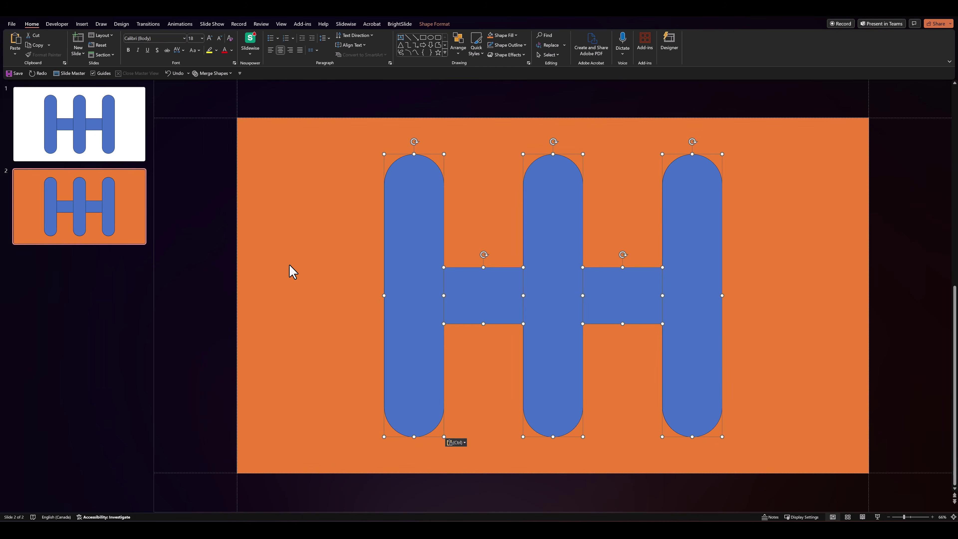
# Add a Lines motion path animation to the first vertical bar on slide 2
pyautogui.keyDown('ctrl'); pyautogui.scroll(-2, 294, 271); pyautogui.keyUp('ctrl')
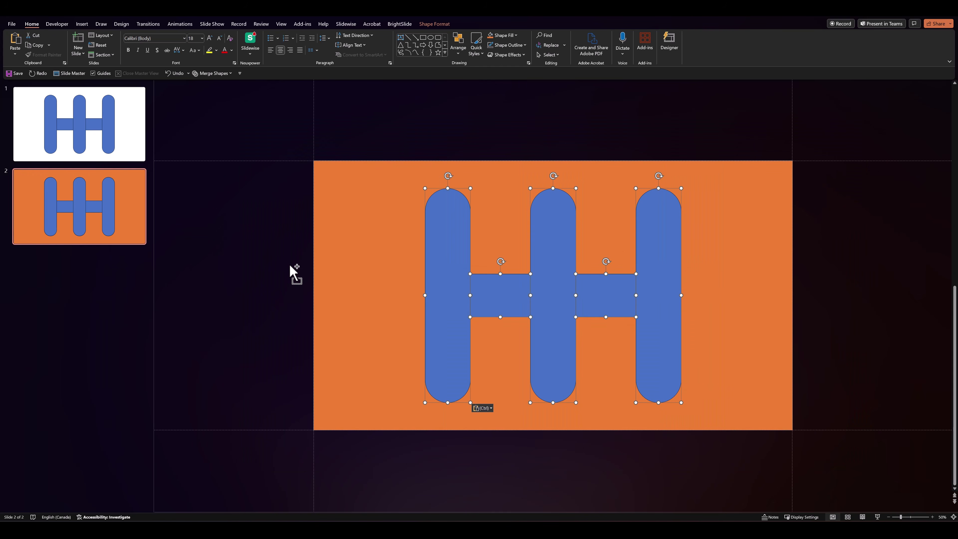
pyautogui.click(290, 266)
pyautogui.click(181, 25)
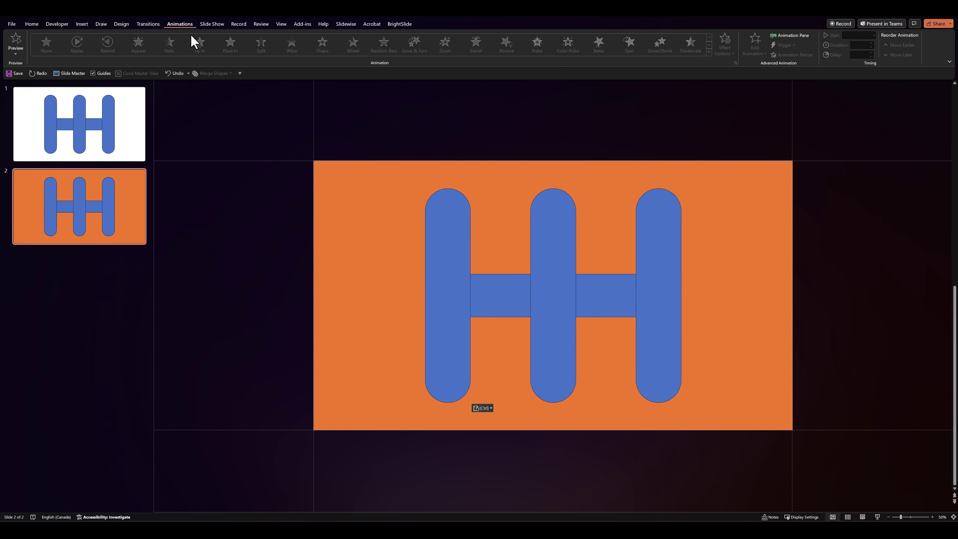
pyautogui.click(432, 238)
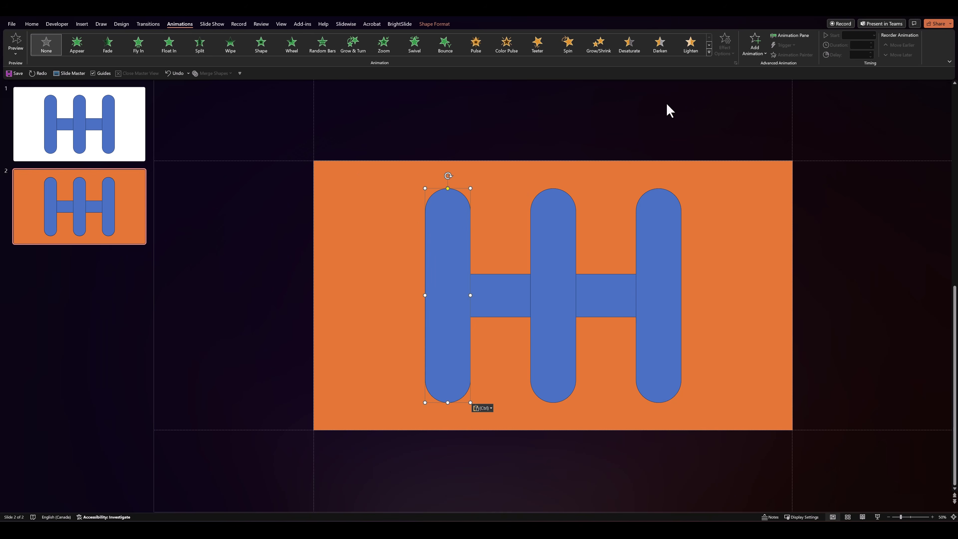
pyautogui.click(755, 56)
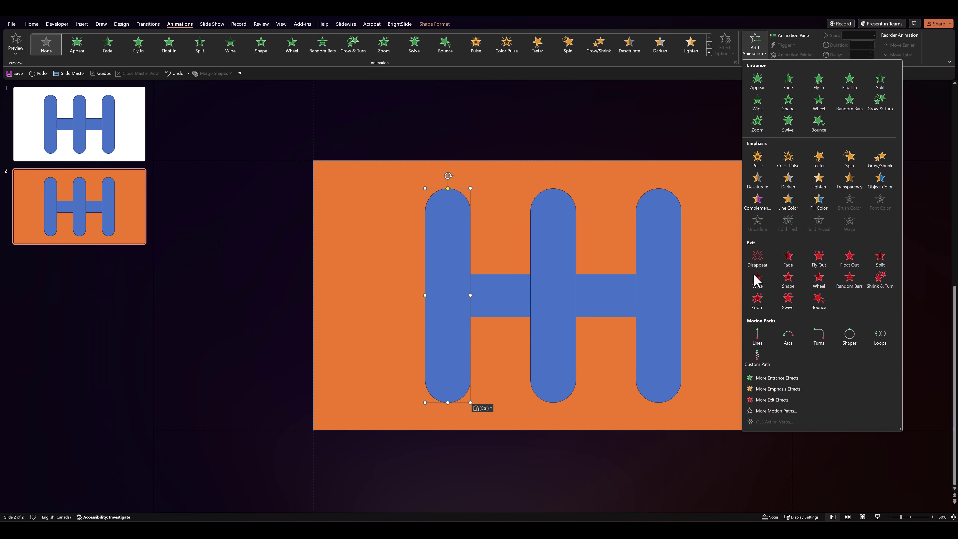
pyautogui.click(757, 335)
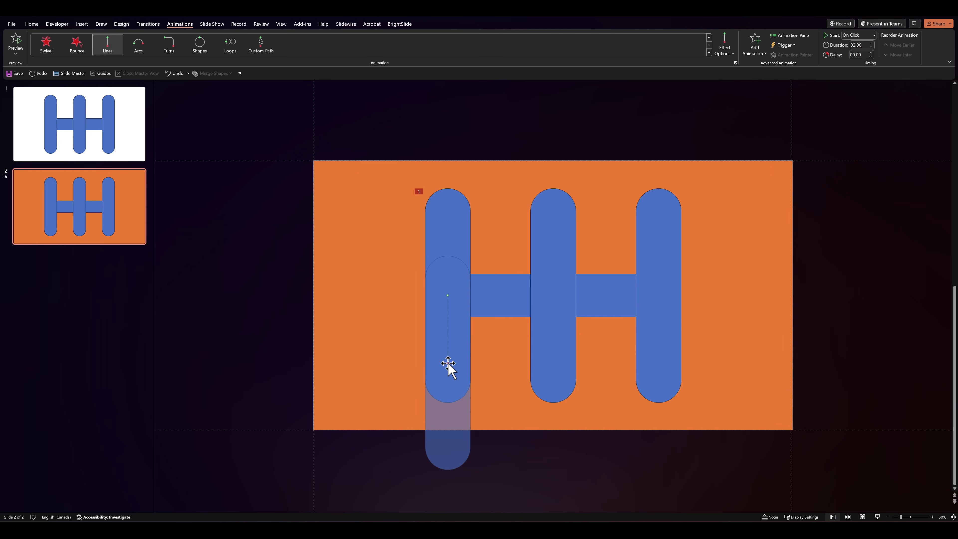
# Extend the first vertical bar's motion path straight down below the slide and copy its animation to the other four blue shapes
pyautogui.moveTo(448, 364); pyautogui.dragTo(445, 517)
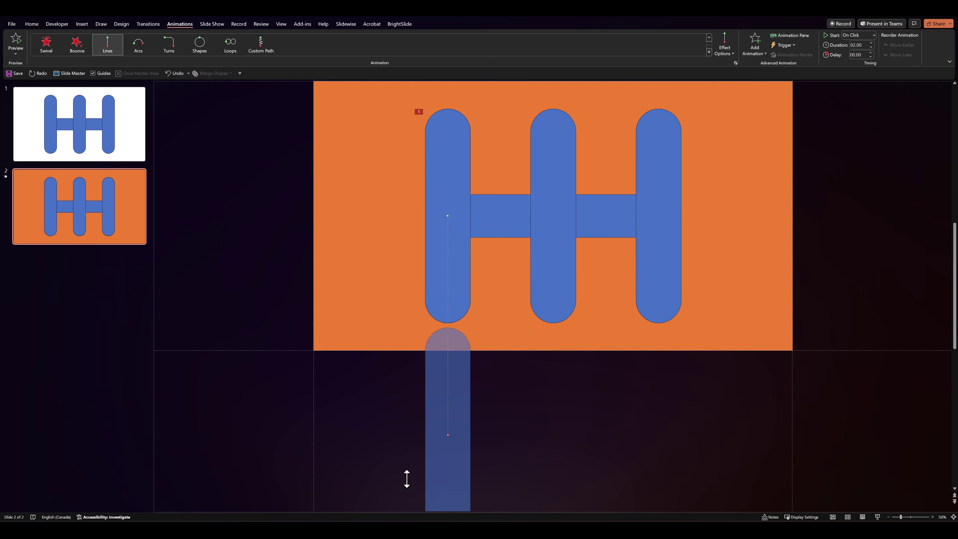
pyautogui.click(379, 458)
pyautogui.click(430, 373)
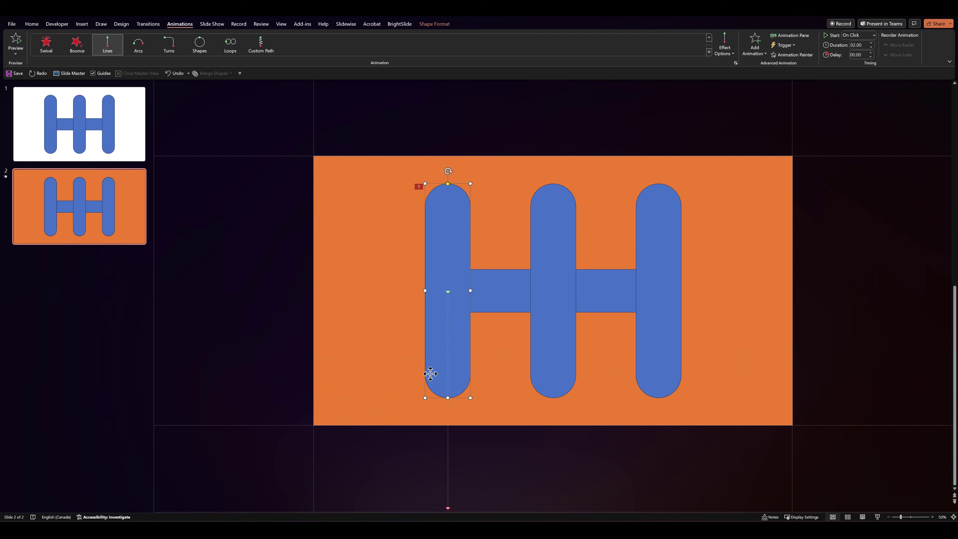
pyautogui.click(796, 55)
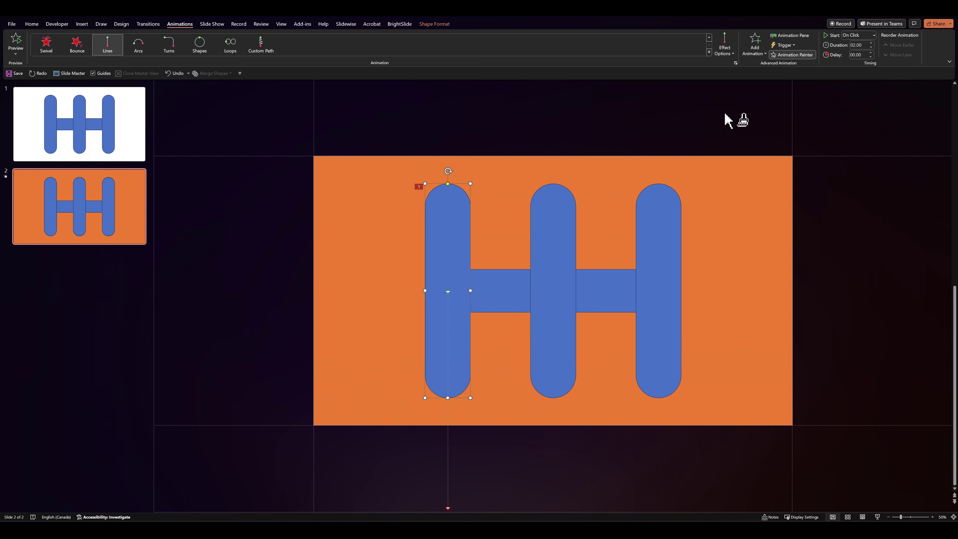
pyautogui.click(492, 298)
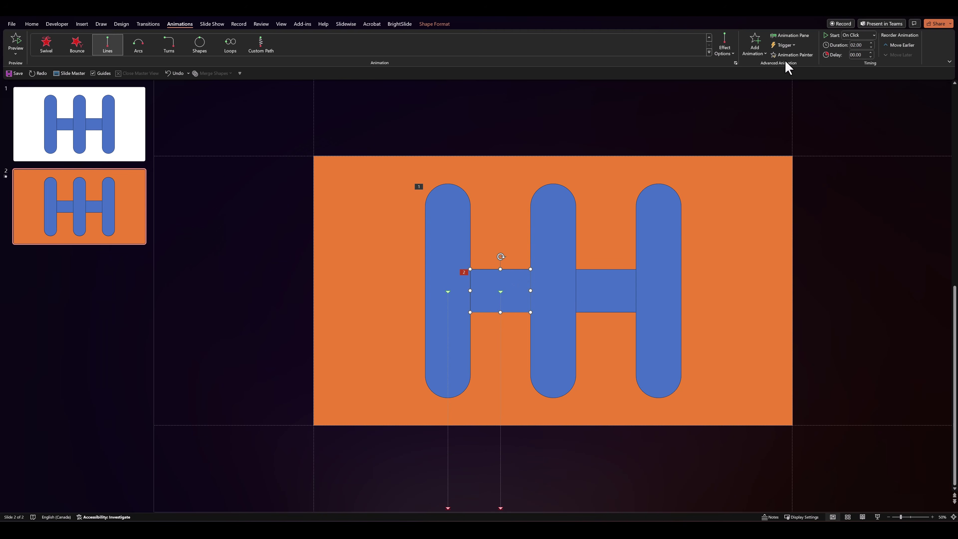
pyautogui.click(792, 55)
pyautogui.click(565, 250)
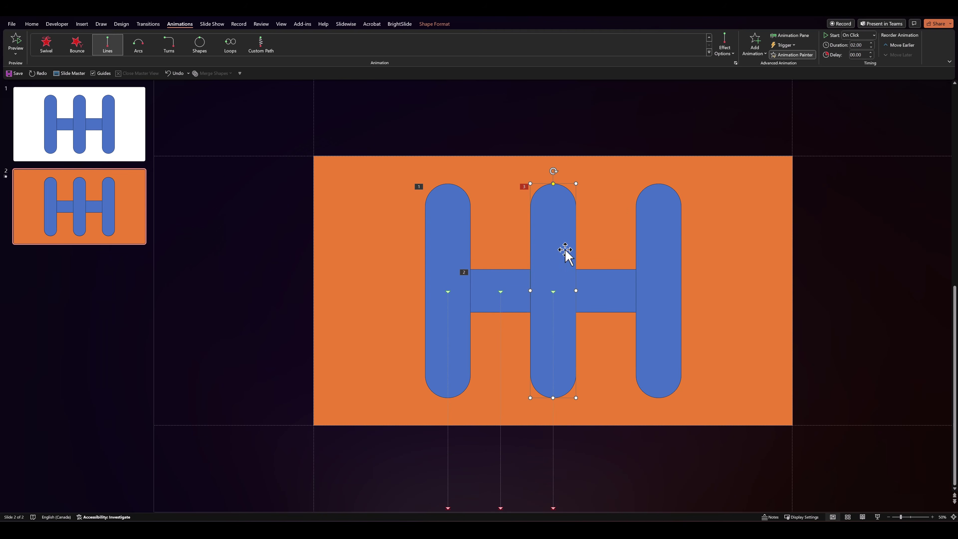
pyautogui.click(608, 293)
pyautogui.click(652, 279)
pyautogui.click(836, 282)
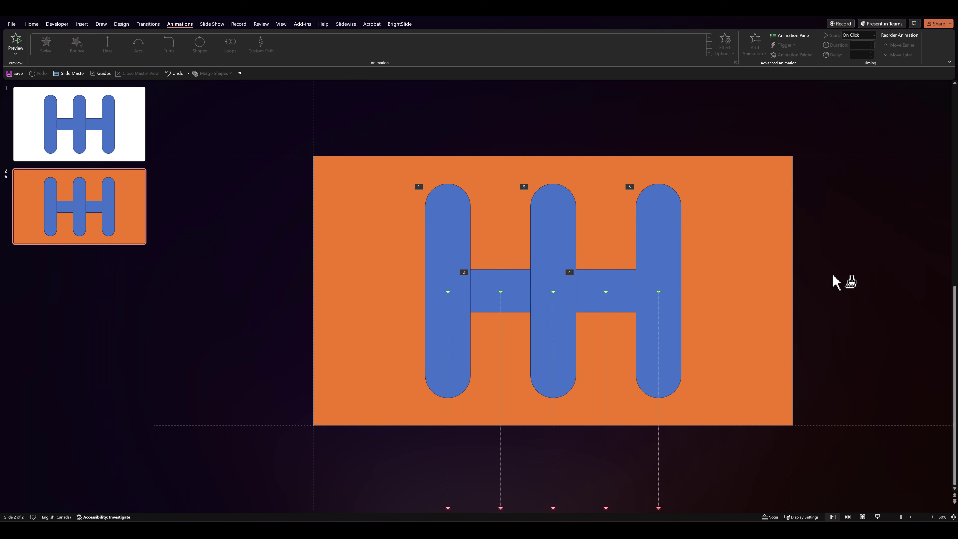
# Change the first horizontal connector's motion path direction to Right and extend its end past the third vertical bar
pyautogui.click(487, 302)
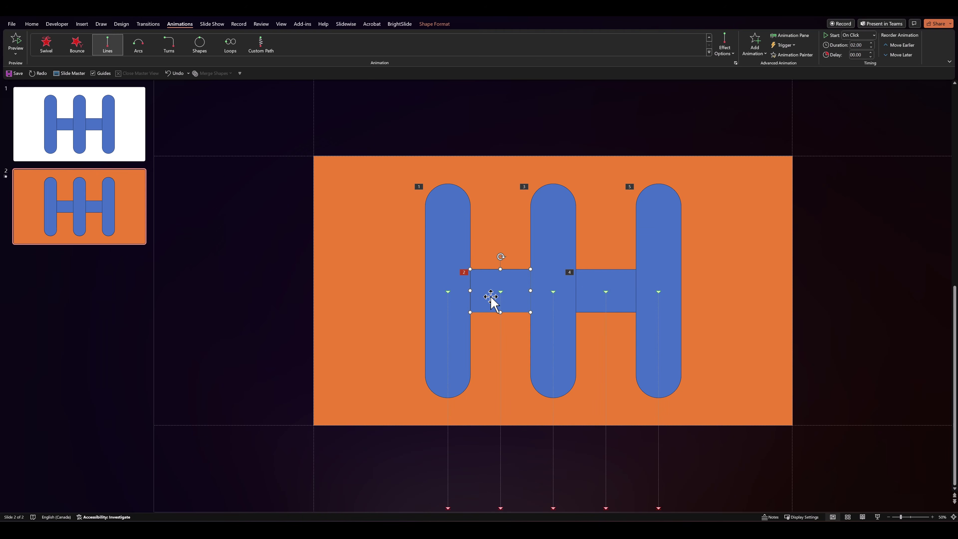
pyautogui.click(723, 50)
pyautogui.click(731, 121)
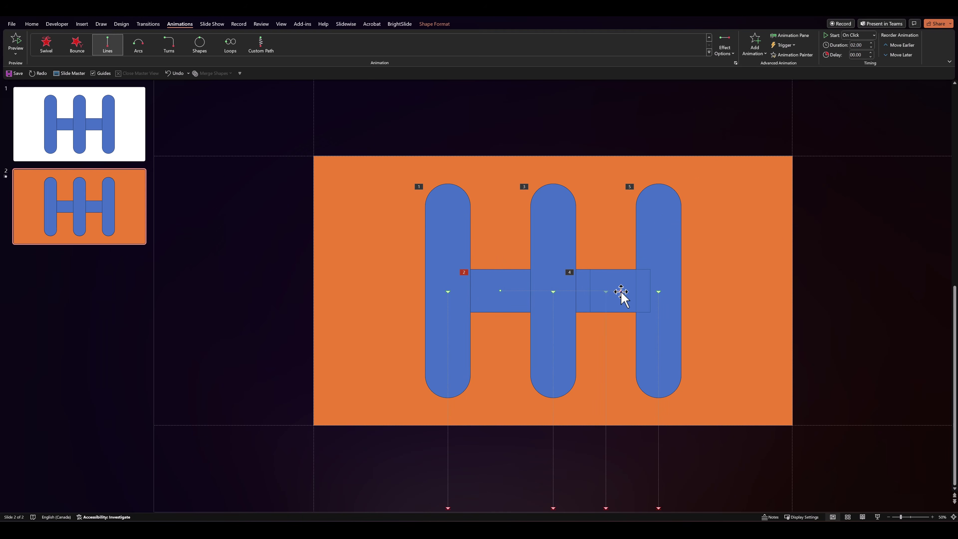
pyautogui.moveTo(620, 291); pyautogui.dragTo(714, 291)
# Change the middle vertical bar's motion path direction to Up and extend it well above the slide
pyautogui.click(565, 327)
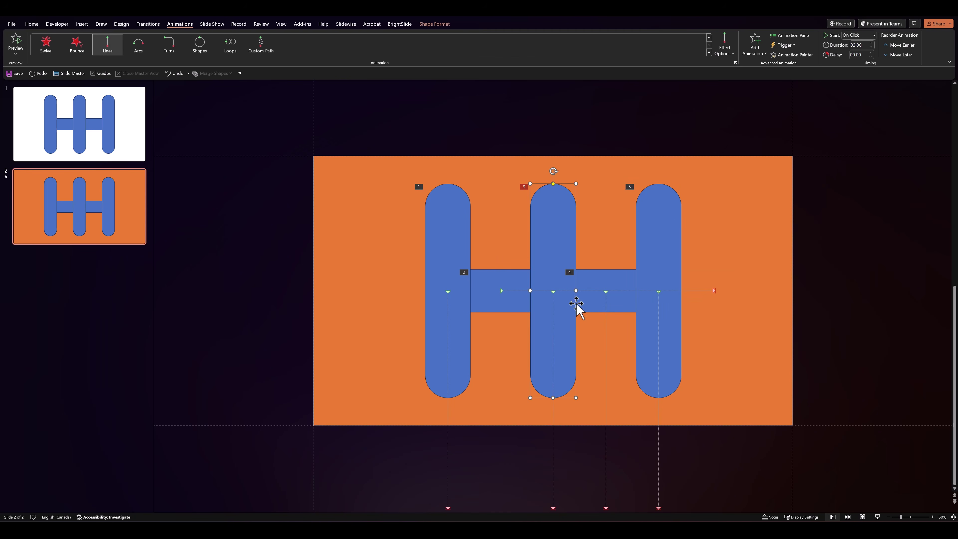
pyautogui.click(726, 56)
pyautogui.click(744, 132)
pyautogui.click(554, 225)
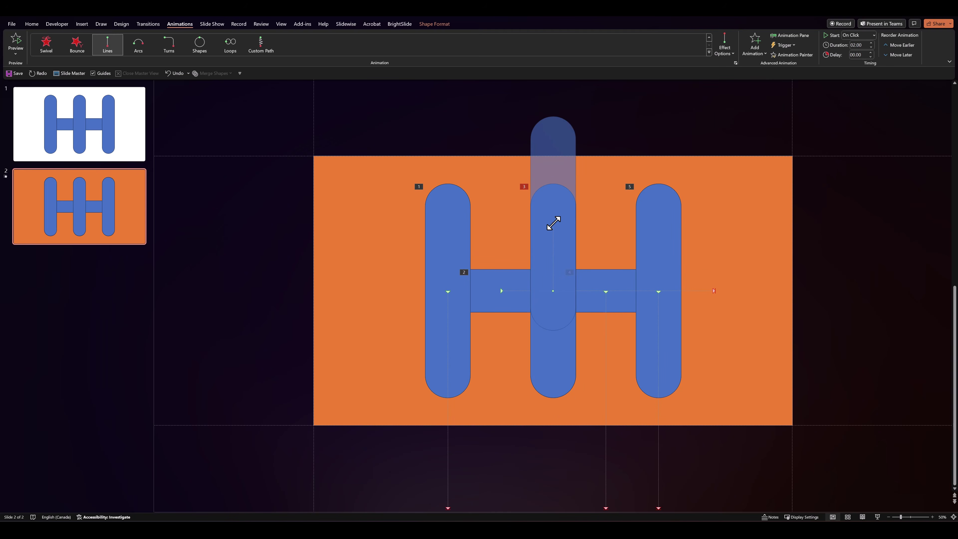
pyautogui.moveTo(553, 223); pyautogui.dragTo(565, 129)
pyautogui.moveTo(561, 83); pyautogui.dragTo(560, 74)
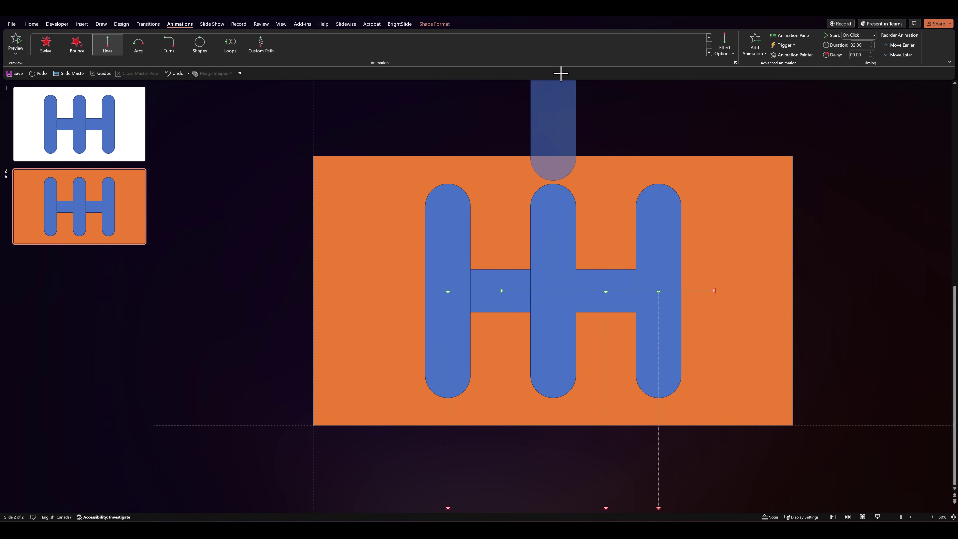
pyautogui.click(611, 134)
# Change the second horizontal connector's motion path direction to Right
pyautogui.click(587, 296)
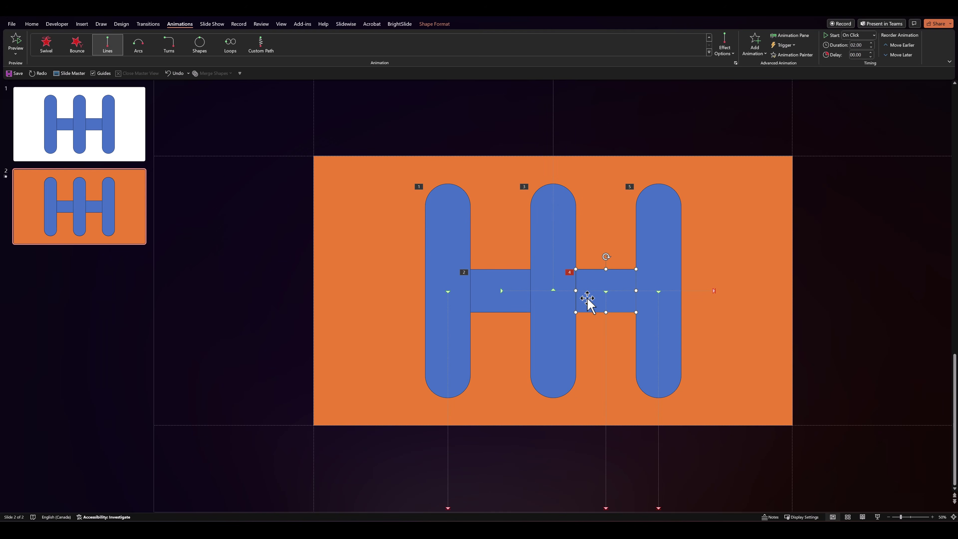
pyautogui.click(723, 53)
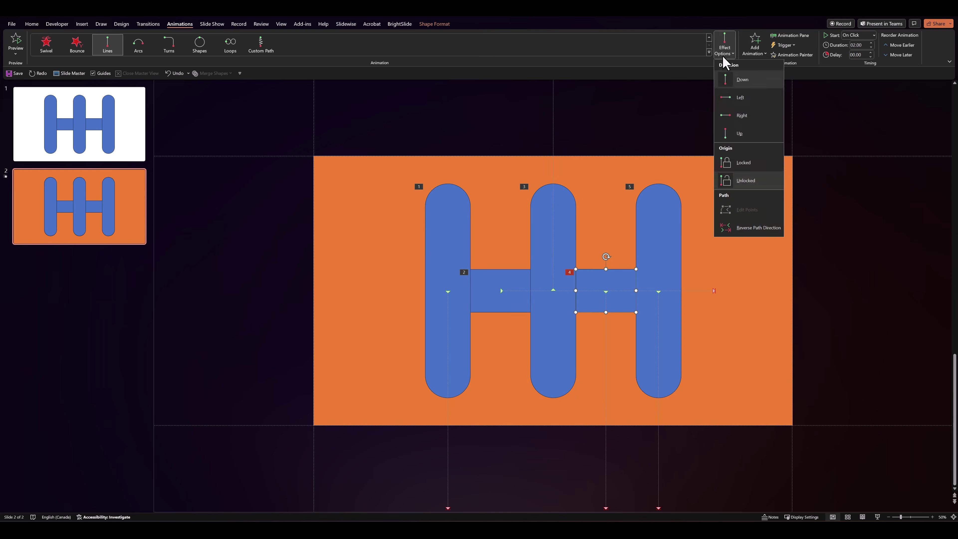
pyautogui.click(736, 119)
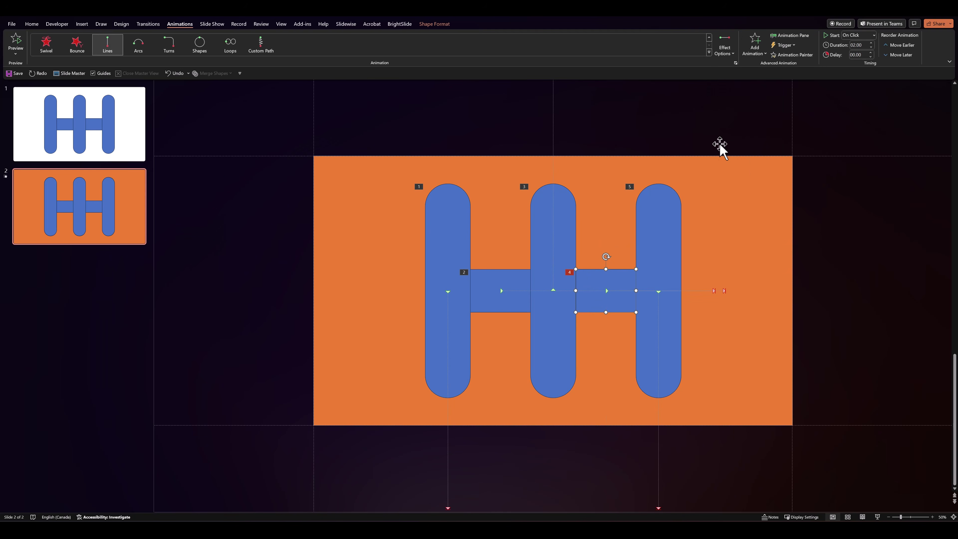
pyautogui.click(655, 270)
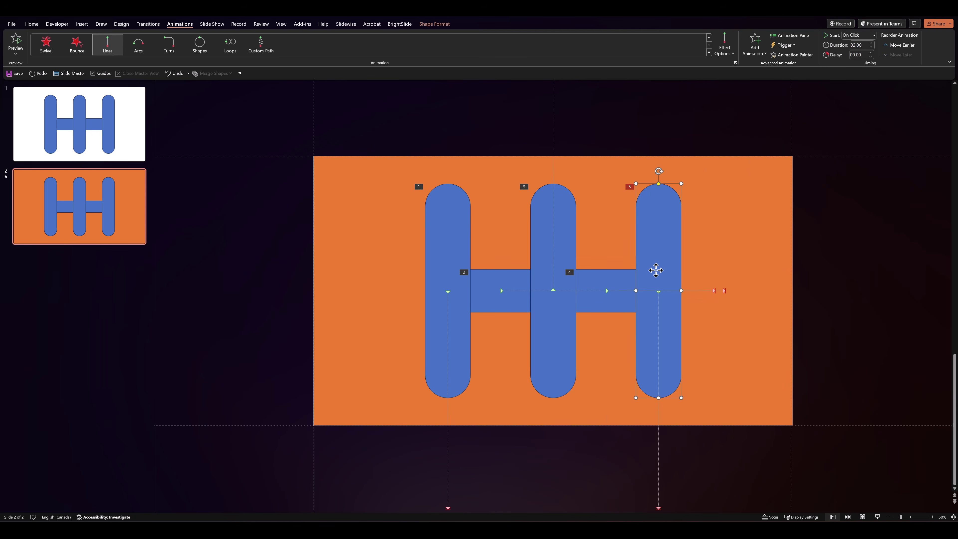
pyautogui.click(683, 459)
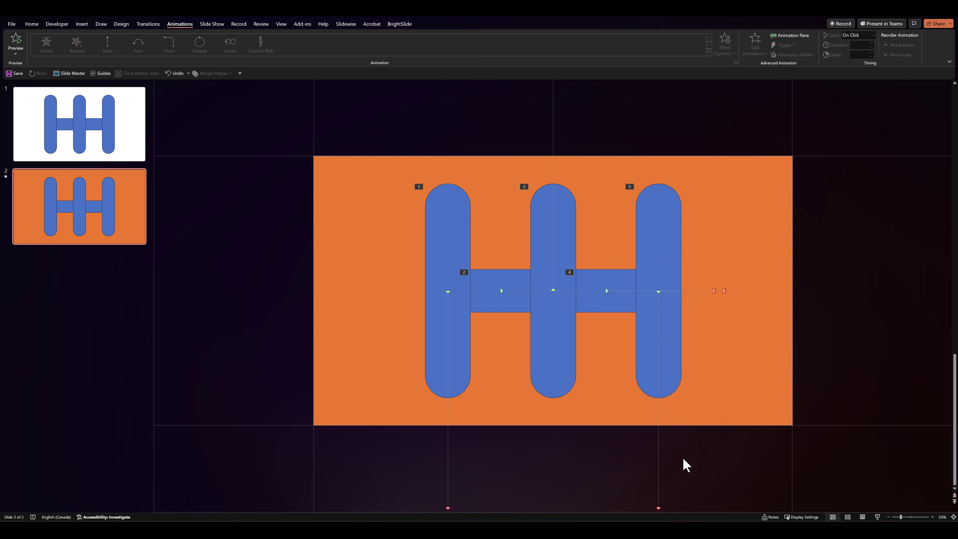
# Show the Animation Pane and set all five motion path animations to Start With Previous
pyautogui.click(789, 35)
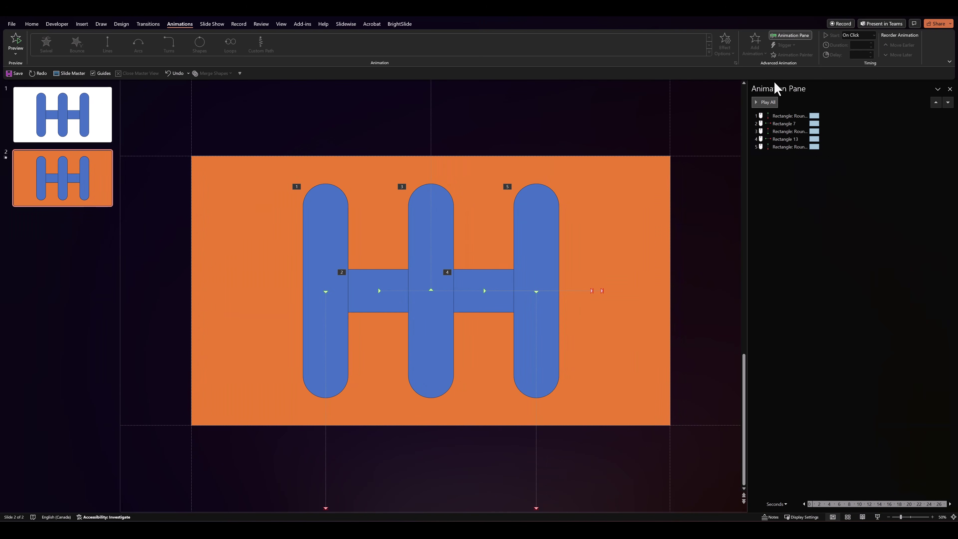
pyautogui.click(768, 103)
pyautogui.click(781, 116)
pyautogui.keyDown('shift'); pyautogui.click(776, 146); pyautogui.keyUp('shift')
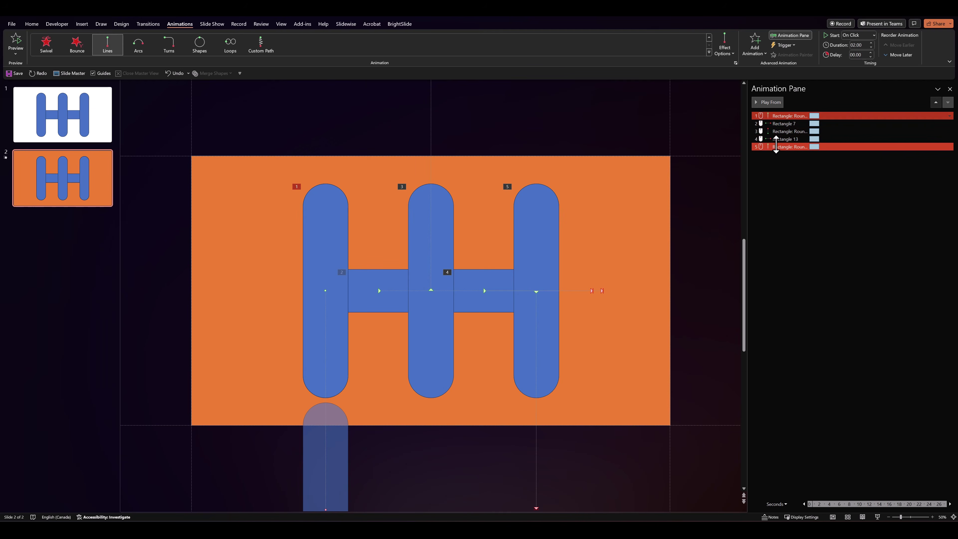
pyautogui.rightClick(778, 145)
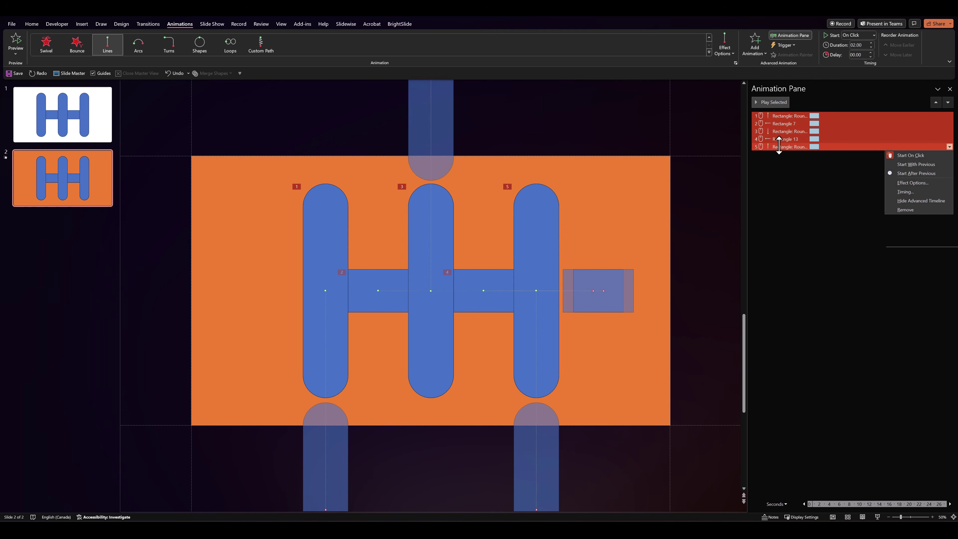
pyautogui.click(895, 165)
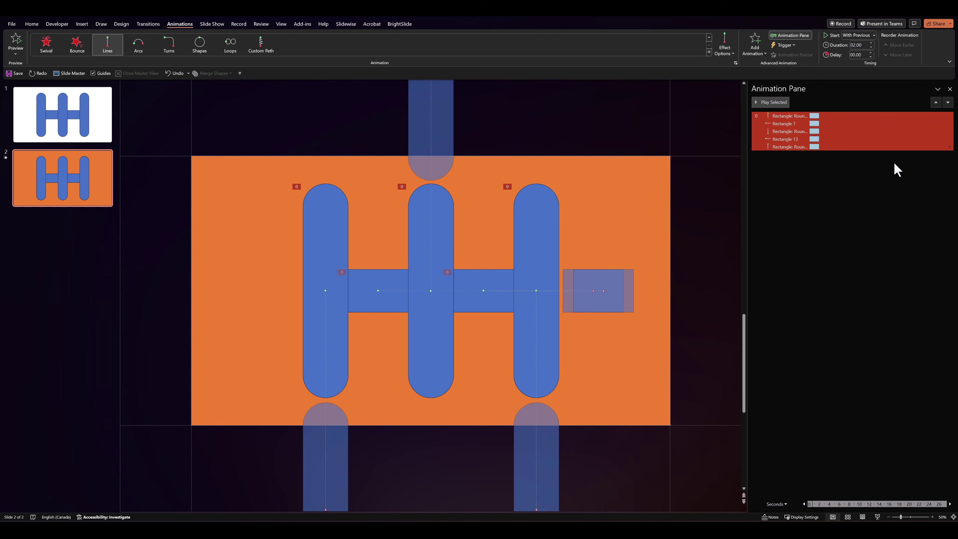
pyautogui.click(818, 173)
# Stagger the second to fifth animations on the timeline in sequence, delaying Rectangle 7 by 1.40 s and Rectangle 13 by 4.20 s
pyautogui.click(816, 123)
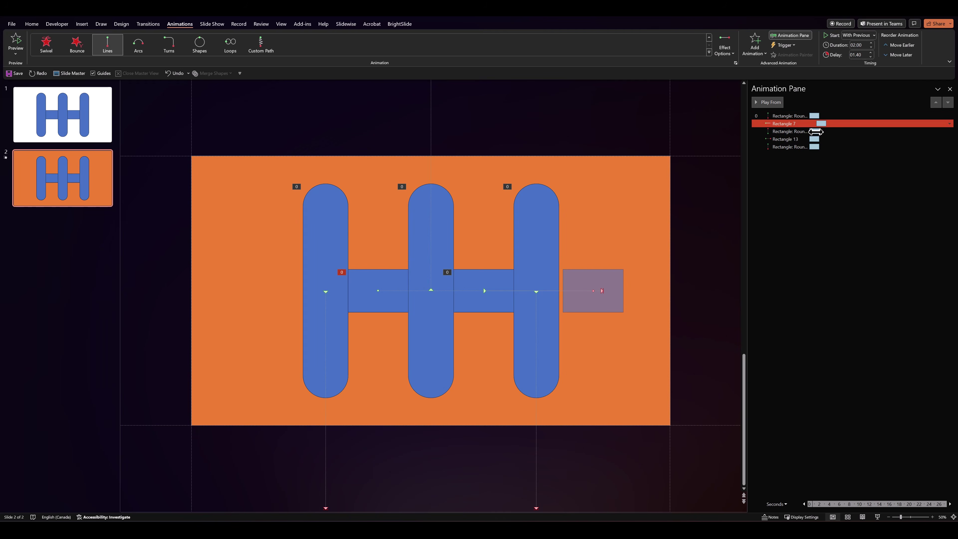
pyautogui.keyDown('shift'); pyautogui.click(815, 131); pyautogui.keyUp('shift')
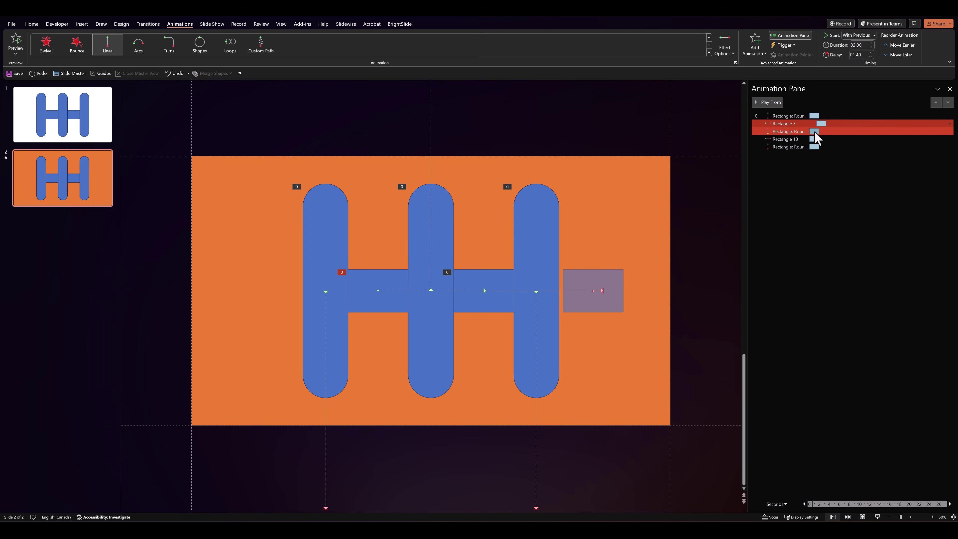
pyautogui.moveTo(815, 131); pyautogui.dragTo(835, 140)
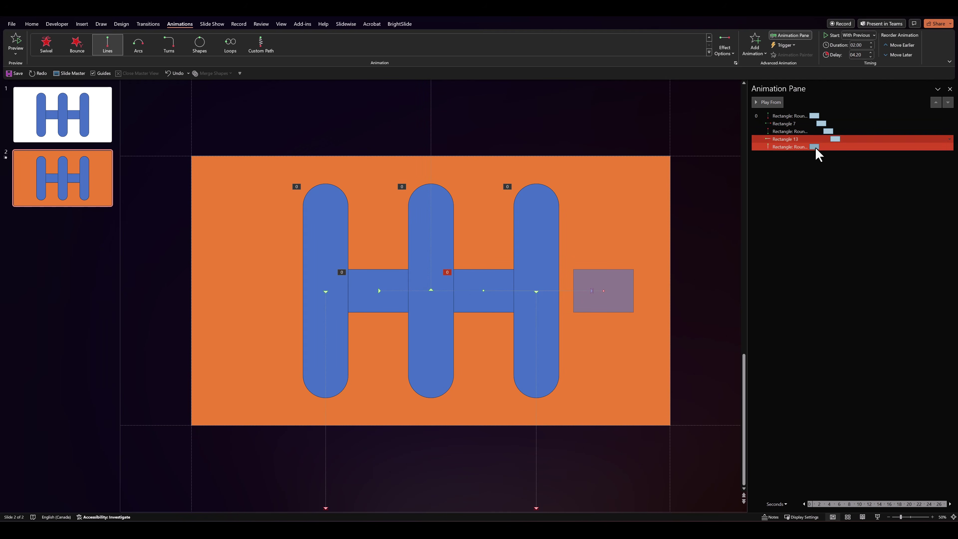
pyautogui.moveTo(814, 149); pyautogui.dragTo(842, 148)
# Play all the animations on slide 2 to check the staggered sequence
pyautogui.click(740, 117)
pyautogui.click(764, 102)
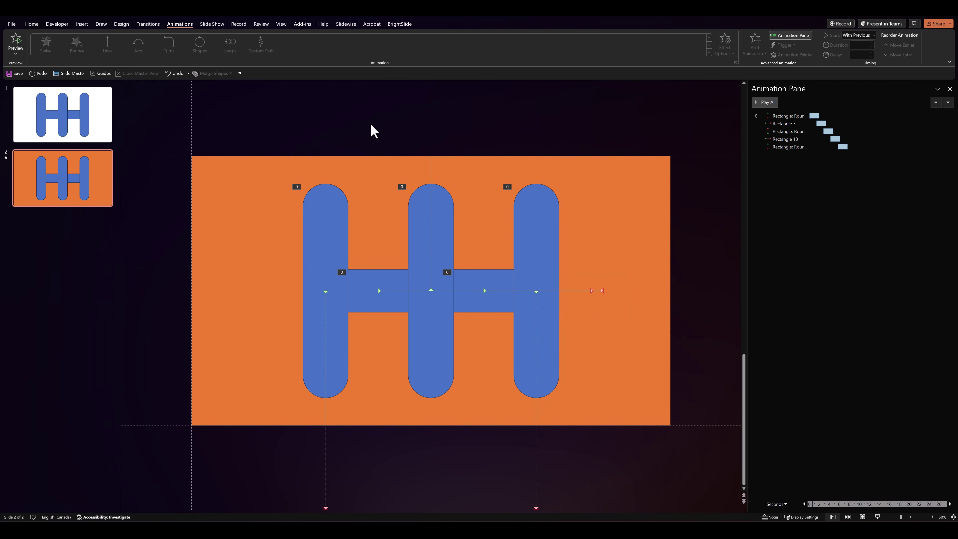
pyautogui.click(442, 132)
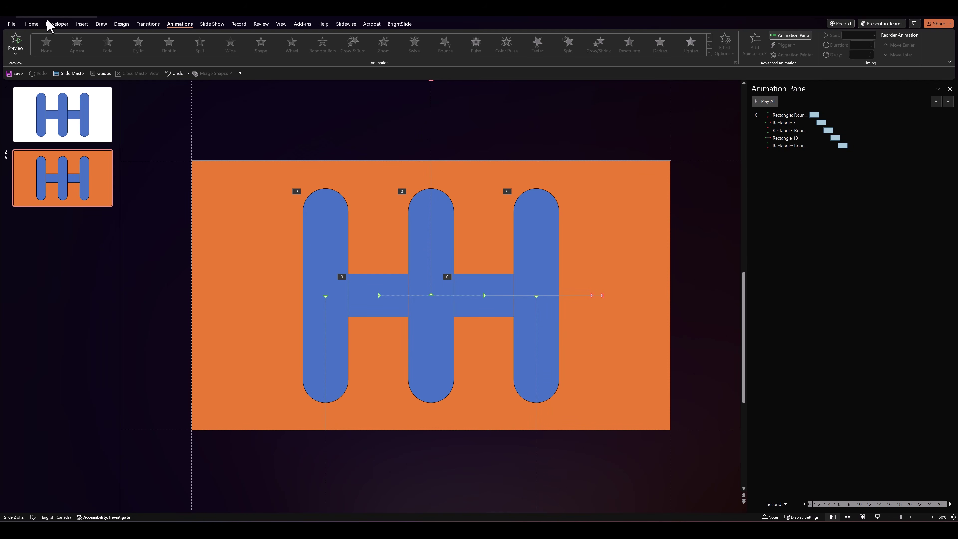
# Add a text box reading LET'S RACE above the slide and set its font to Montserrat Black
pyautogui.click(31, 25)
pyautogui.click(401, 39)
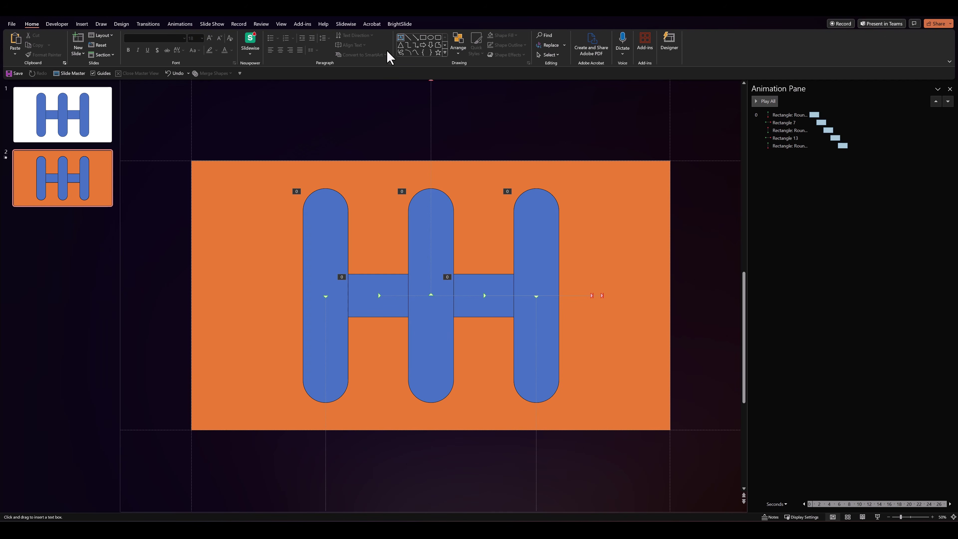
pyautogui.click(321, 133)
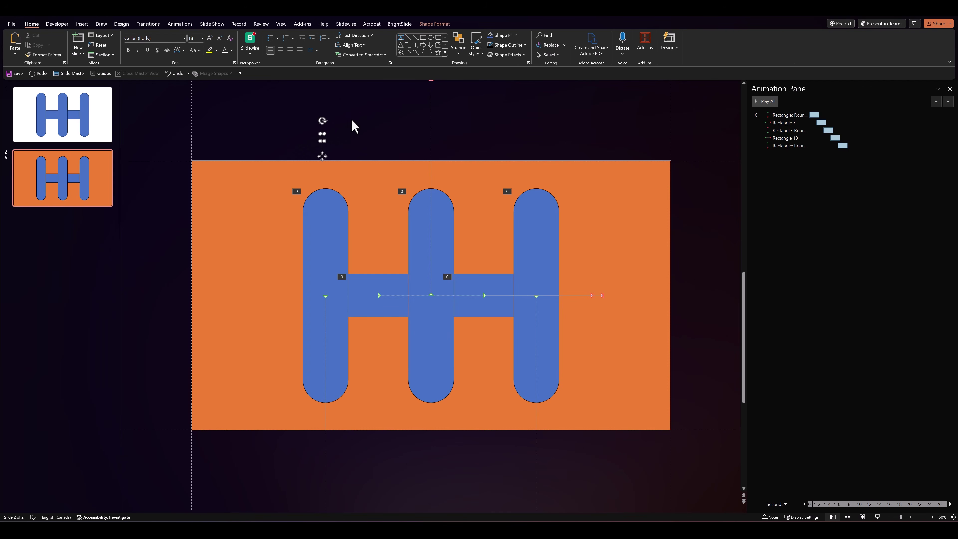
pyautogui.write('Text 1')
pyautogui.hotkey('ctrl', 'a')
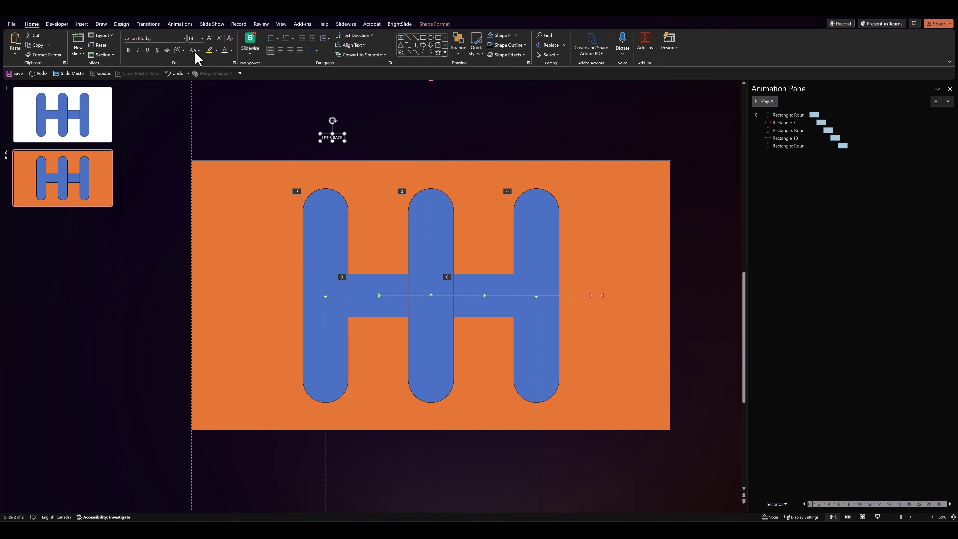
pyautogui.click(176, 38)
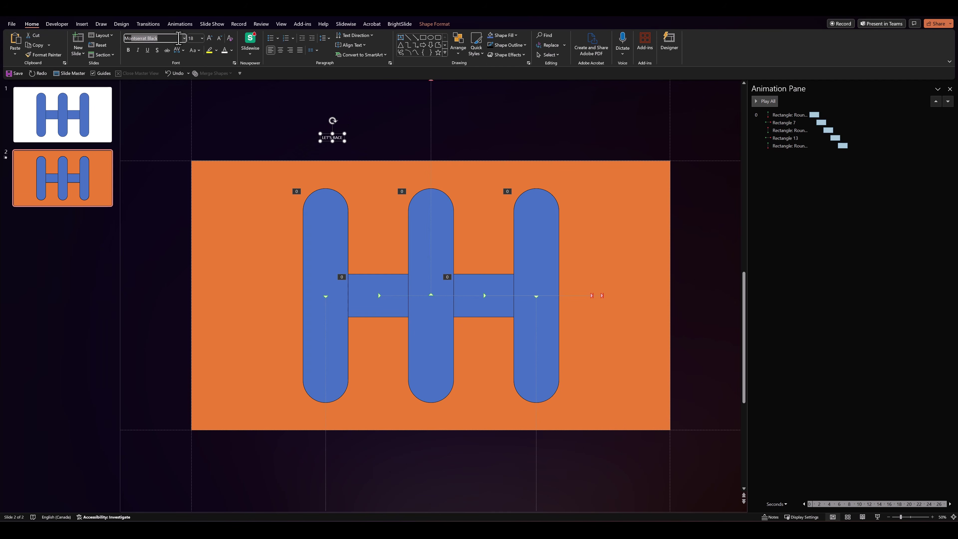
pyautogui.press('Return')
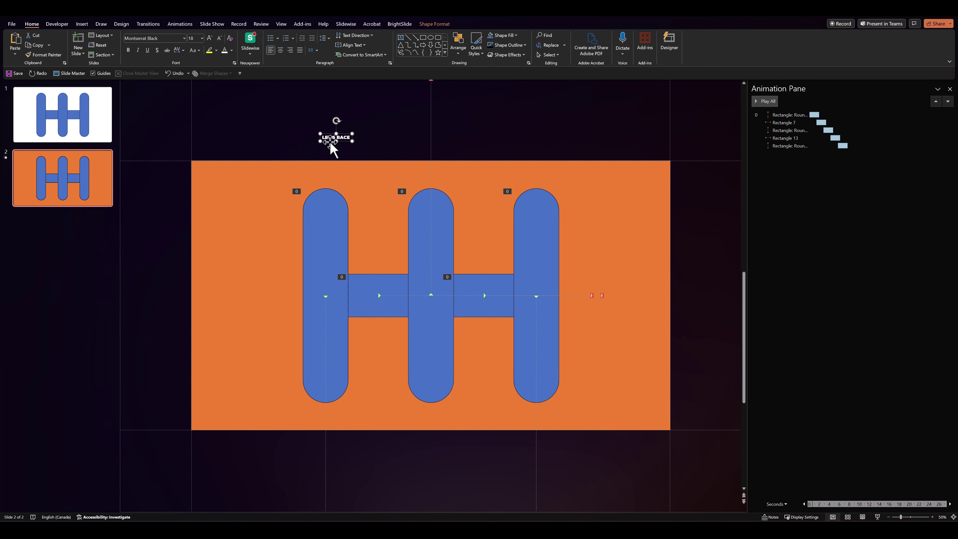
# Move the LET'S RACE text onto the blue shapes, centered on the slide, and enlarge it to 166 pt
pyautogui.moveTo(330, 142); pyautogui.dragTo(399, 298)
pyautogui.click(211, 37)
pyautogui.click(210, 37)
pyautogui.click(210, 38)
pyautogui.click(210, 37)
pyautogui.click(211, 37)
pyautogui.click(210, 38)
pyautogui.click(210, 38)
pyautogui.click(210, 38)
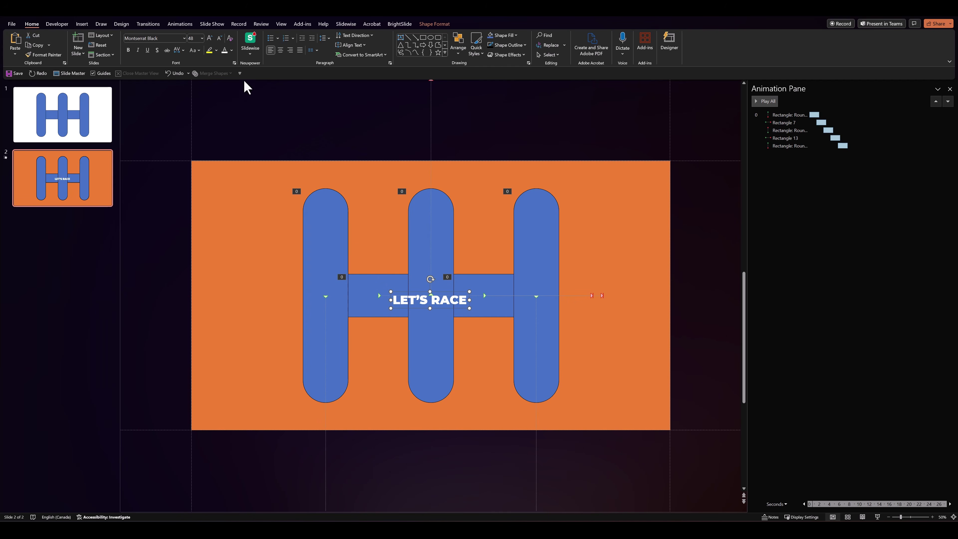
pyautogui.click(210, 38)
pyautogui.click(210, 38)
pyautogui.click(210, 38)
pyautogui.click(210, 38)
pyautogui.click(210, 38)
pyautogui.click(210, 38)
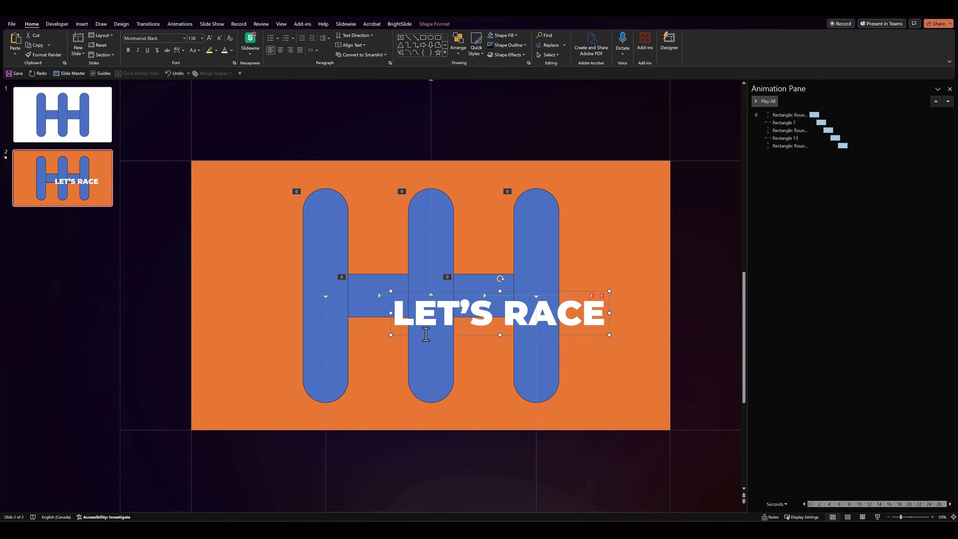
pyautogui.click(210, 38)
pyautogui.click(457, 45)
pyautogui.click(523, 191)
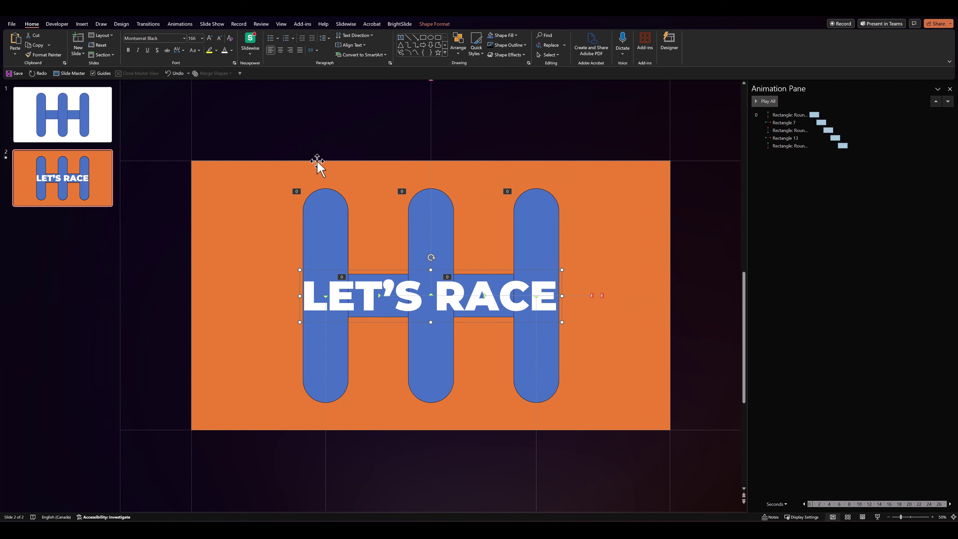
# Format the LET'S RACE text as 138 pt italic and center it on the slide again
pyautogui.click(138, 50)
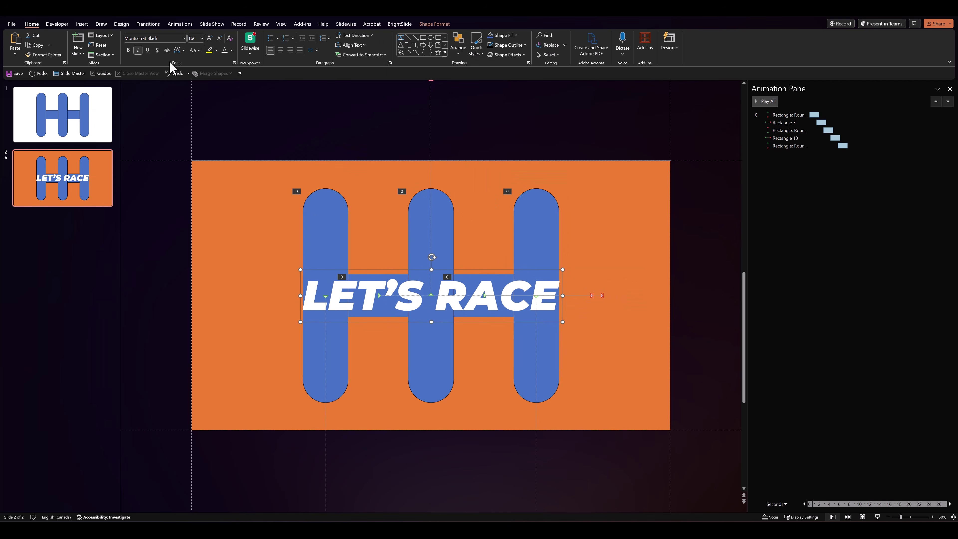
pyautogui.click(220, 38)
pyautogui.click(458, 45)
pyautogui.moveTo(479, 175)
pyautogui.click(530, 191)
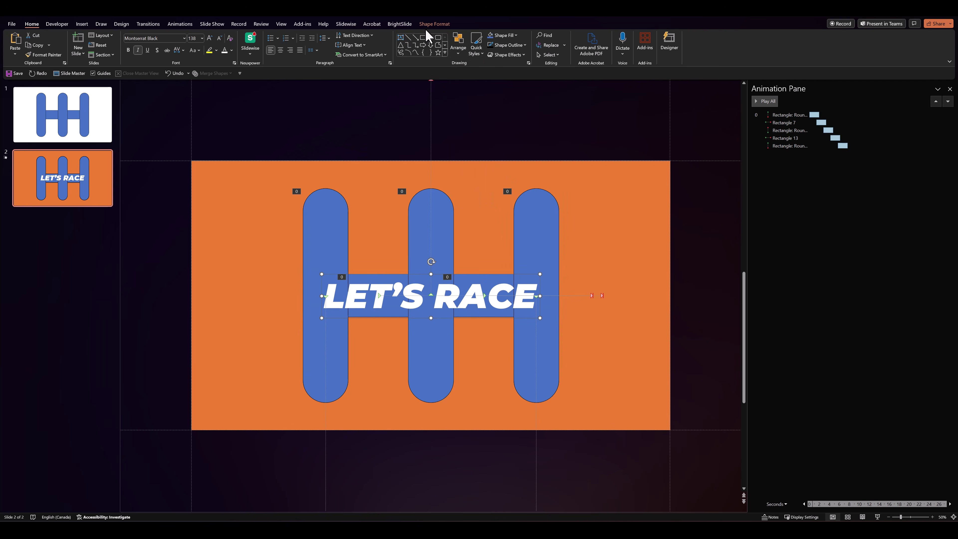
# Remove the fill from the LET'S RACE text and give it a white outline with a 4½ pt weight
pyautogui.click(433, 25)
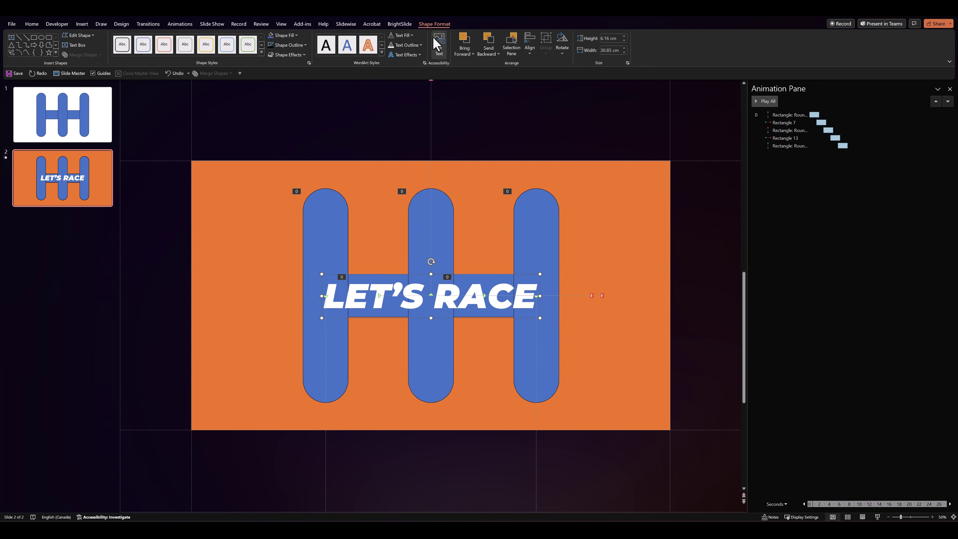
pyautogui.click(391, 36)
pyautogui.click(392, 45)
pyautogui.click(400, 44)
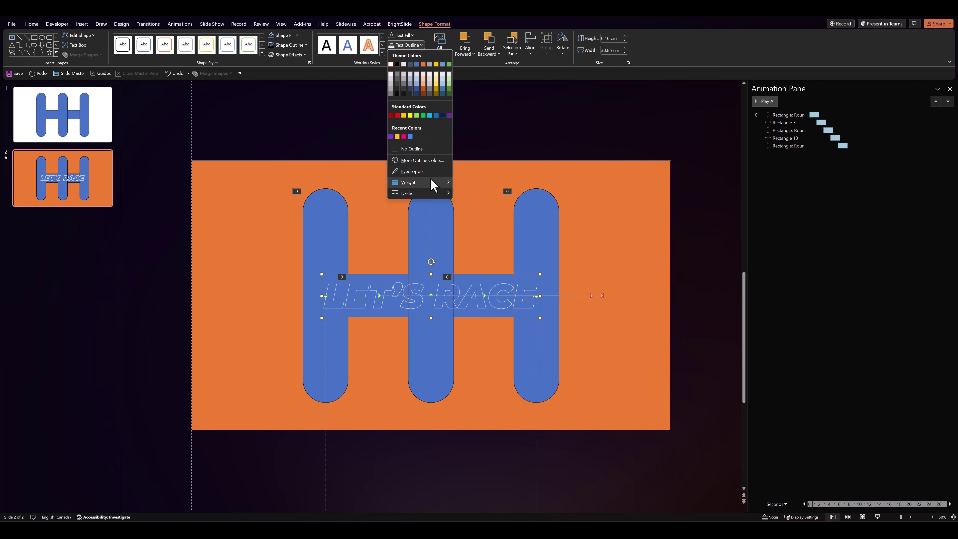
pyautogui.moveTo(430, 177)
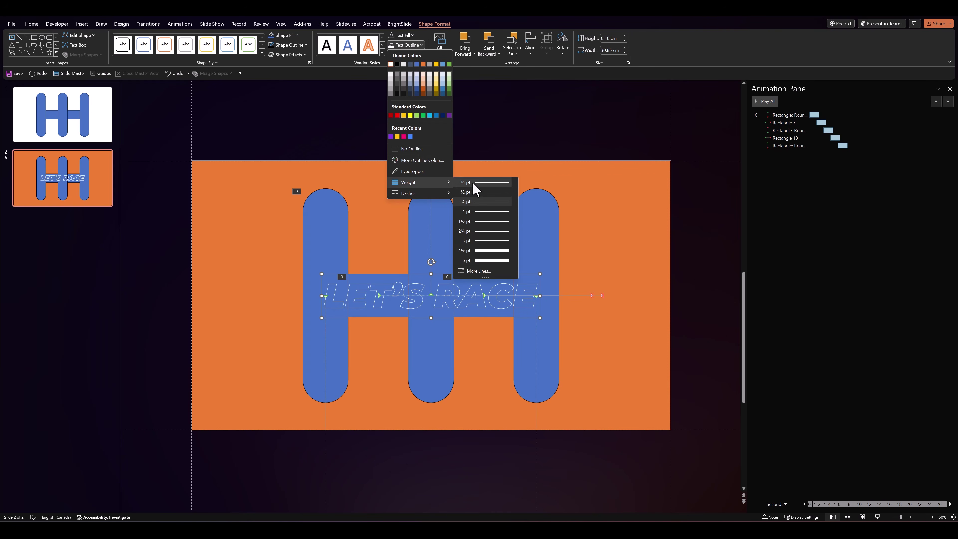
pyautogui.click(488, 251)
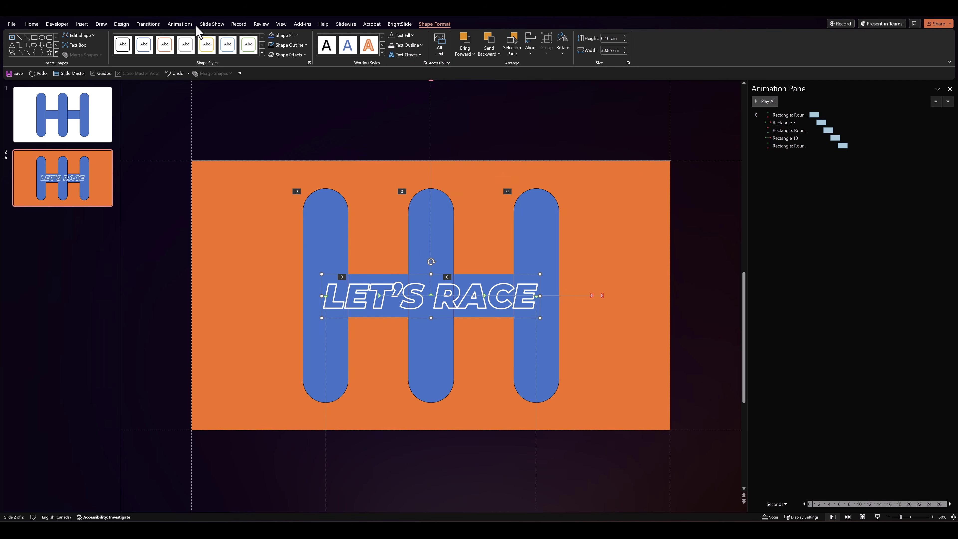
# Apply a Fly In animation from the left to the LET'S RACE text with a bounce end of 0.37 sec
pyautogui.click(182, 24)
pyautogui.click(138, 46)
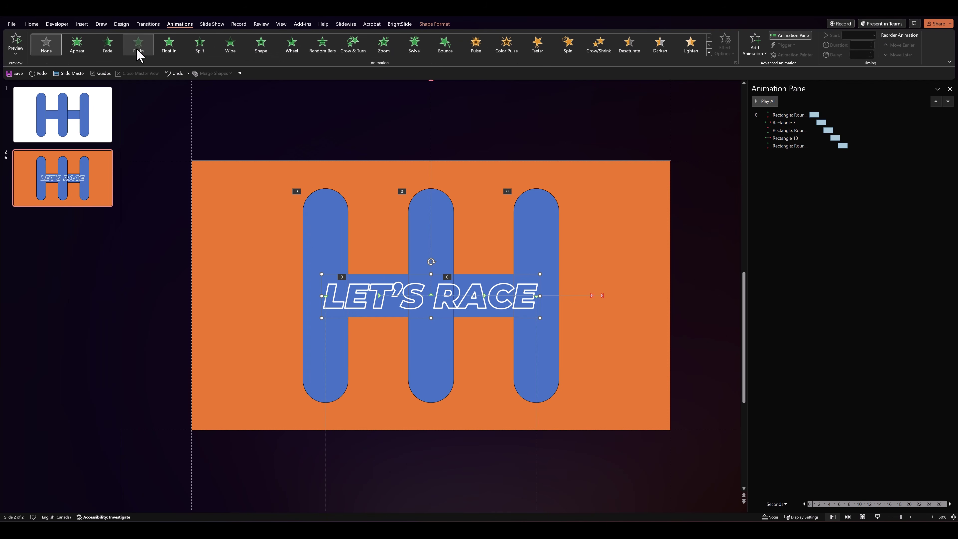
pyautogui.click(721, 53)
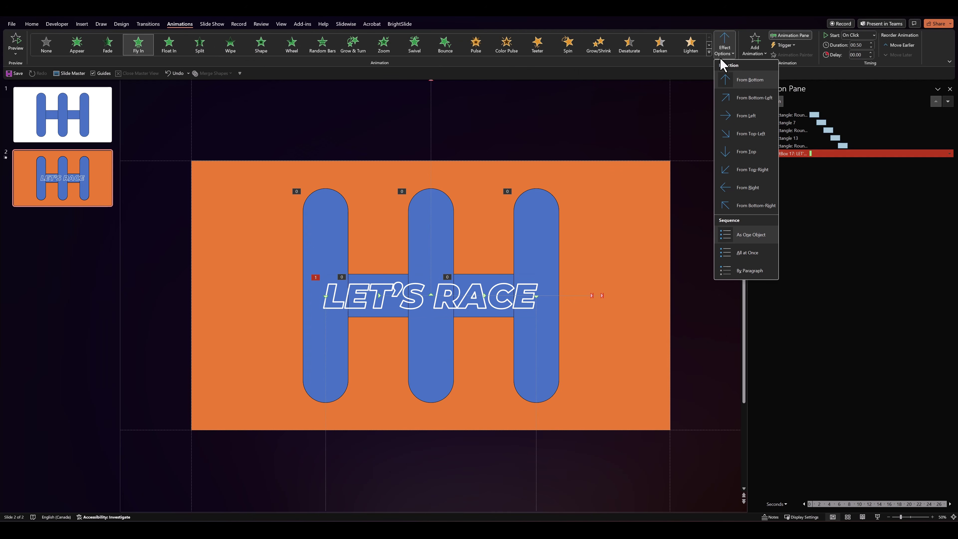
pyautogui.click(718, 130)
pyautogui.rightClick(886, 156)
pyautogui.click(886, 189)
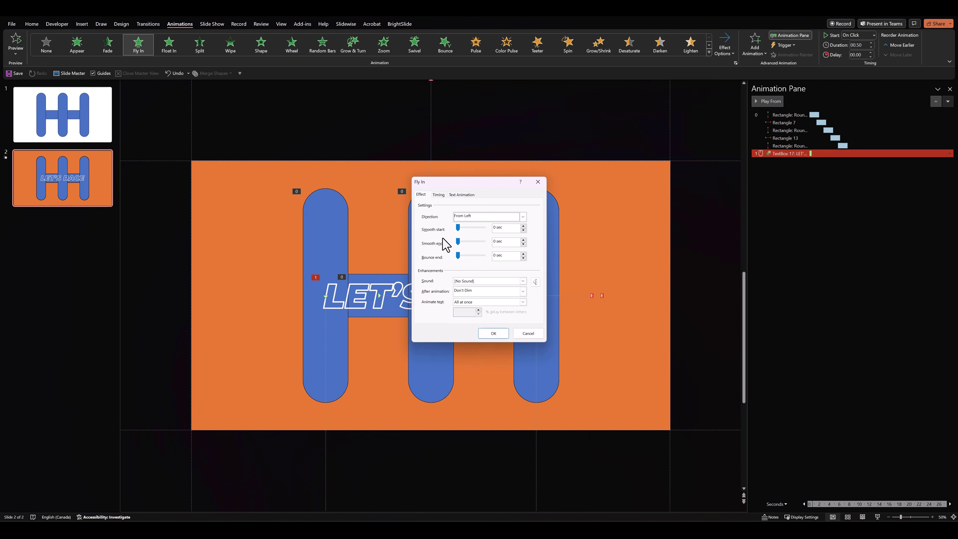
pyautogui.moveTo(457, 258); pyautogui.dragTo(472, 258)
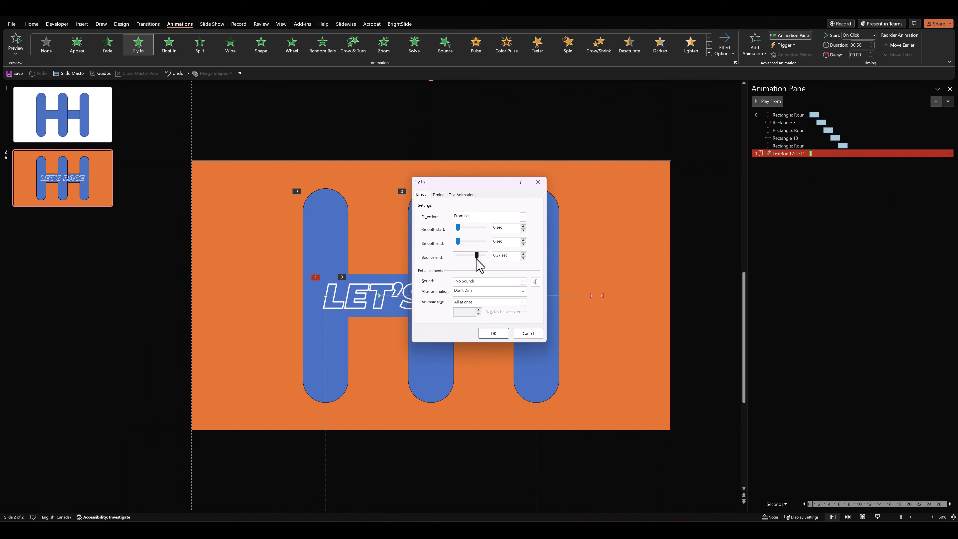
pyautogui.click(494, 333)
# Time the LET'S RACE animation to start With Previous, with a 1-second duration and 7.25-second delay, and preview the whole sequence
pyautogui.click(761, 104)
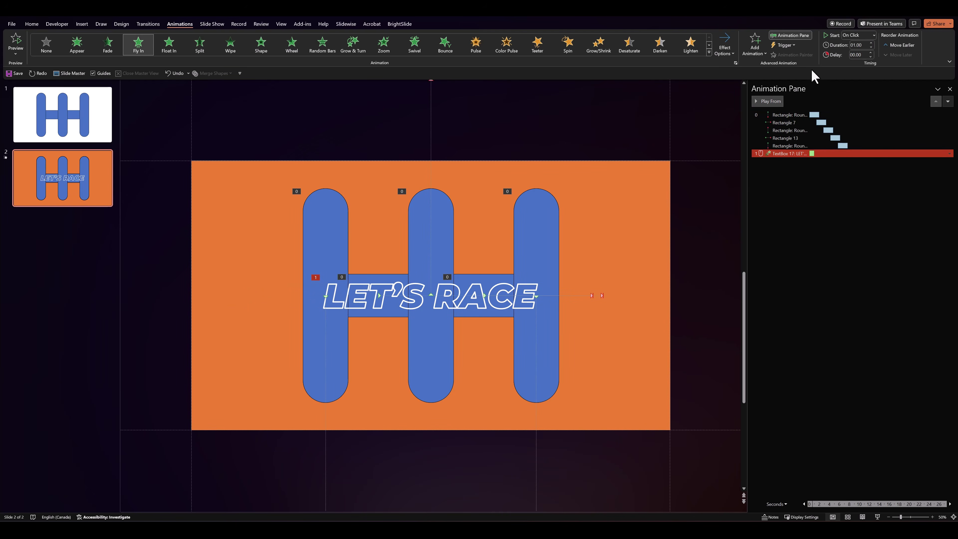
pyautogui.click(773, 99)
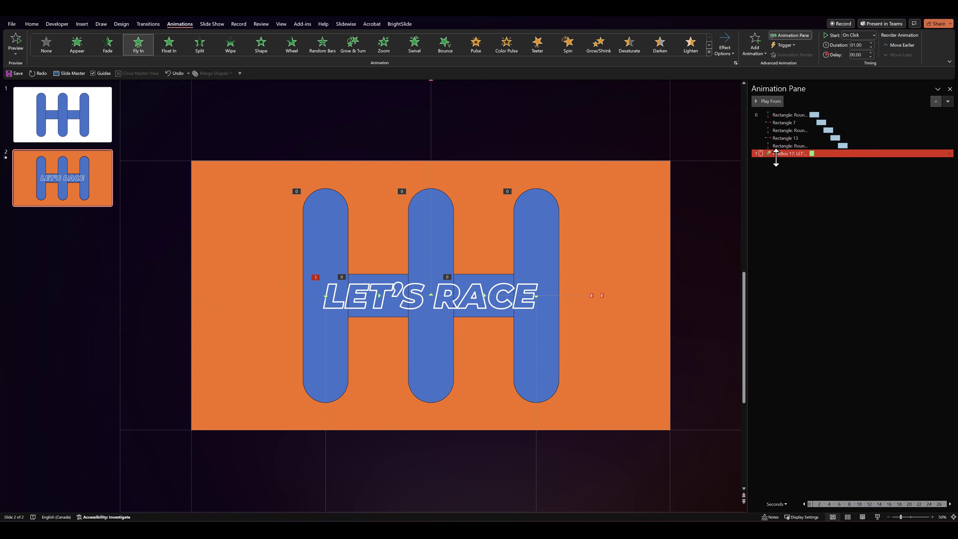
pyautogui.click(949, 155)
pyautogui.click(899, 179)
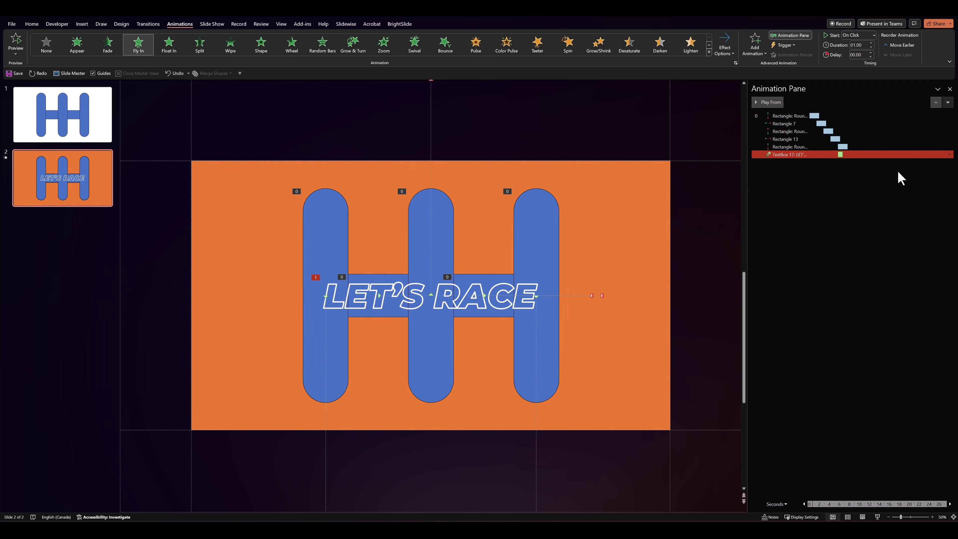
pyautogui.click(870, 52)
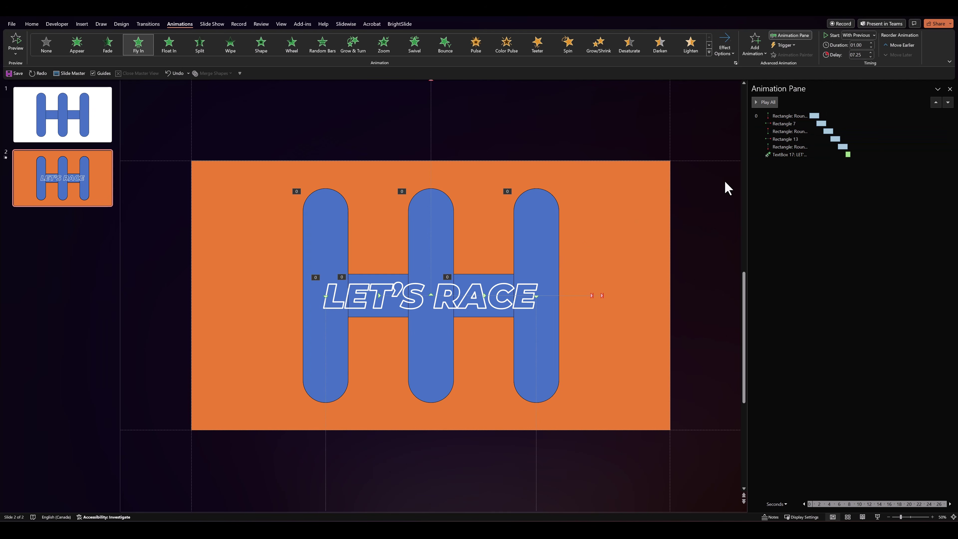
pyautogui.click(758, 102)
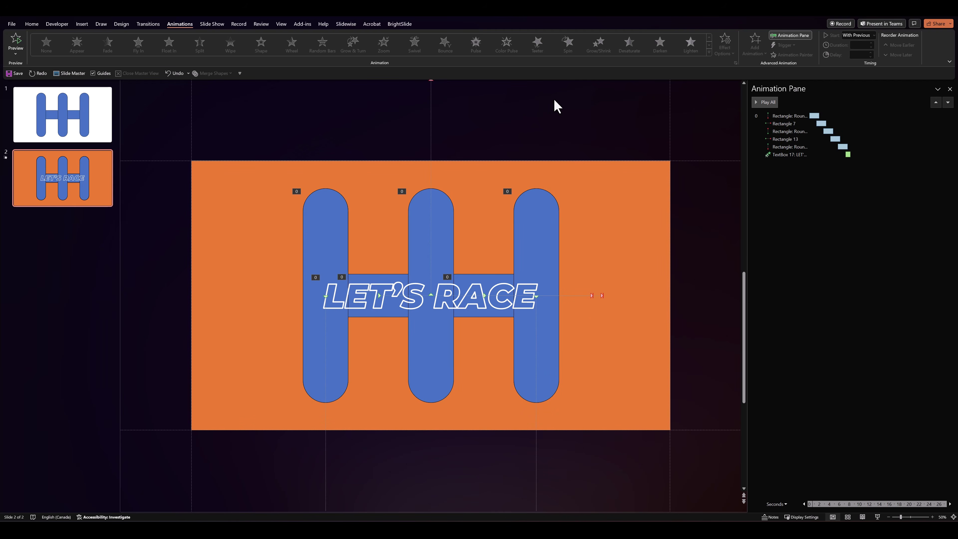
# Set both the fill and outline of the orange panel and all blue bars to black, leaving the LET'S RACE text unselected
pyautogui.moveTo(159, 131); pyautogui.dragTo(695, 493)
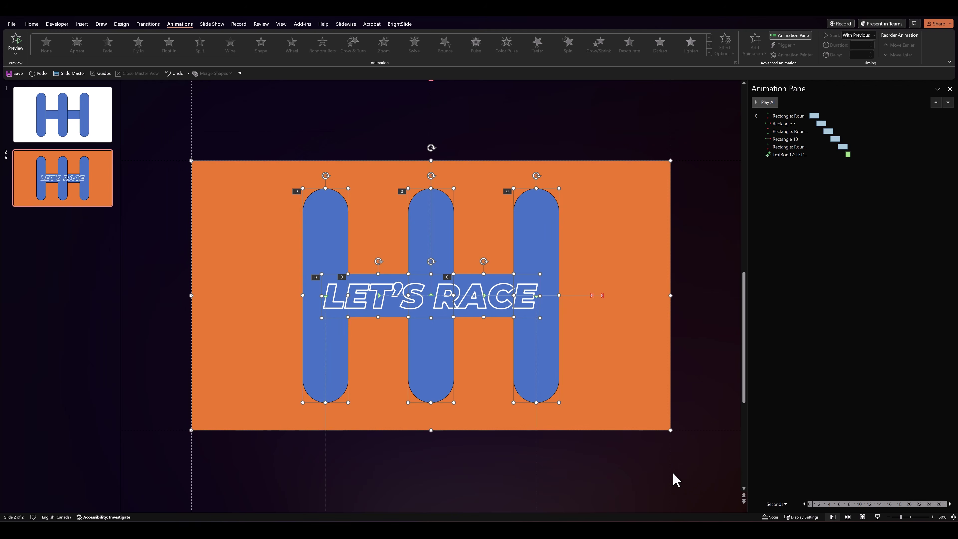
pyautogui.keyDown('shift'); pyautogui.click(323, 320); pyautogui.keyUp('shift')
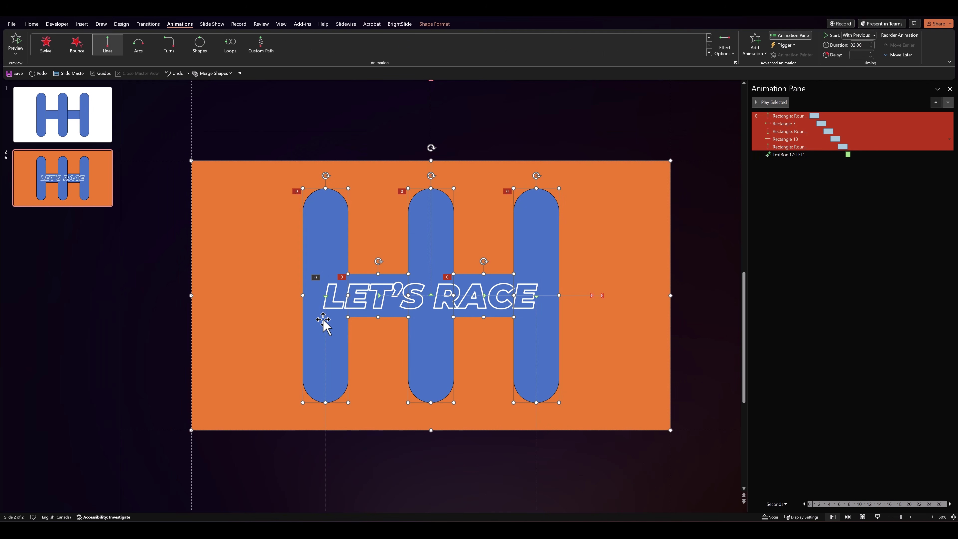
pyautogui.click(434, 23)
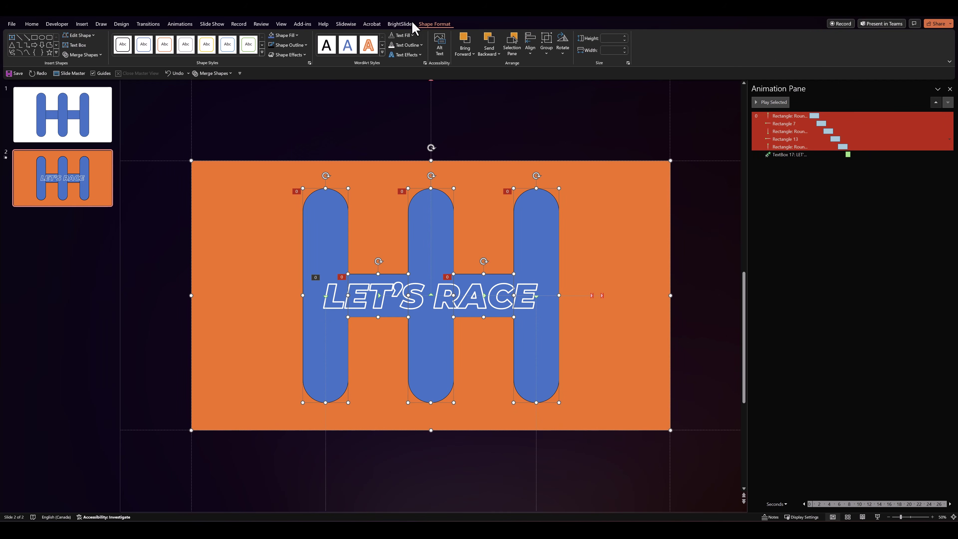
pyautogui.click(280, 35)
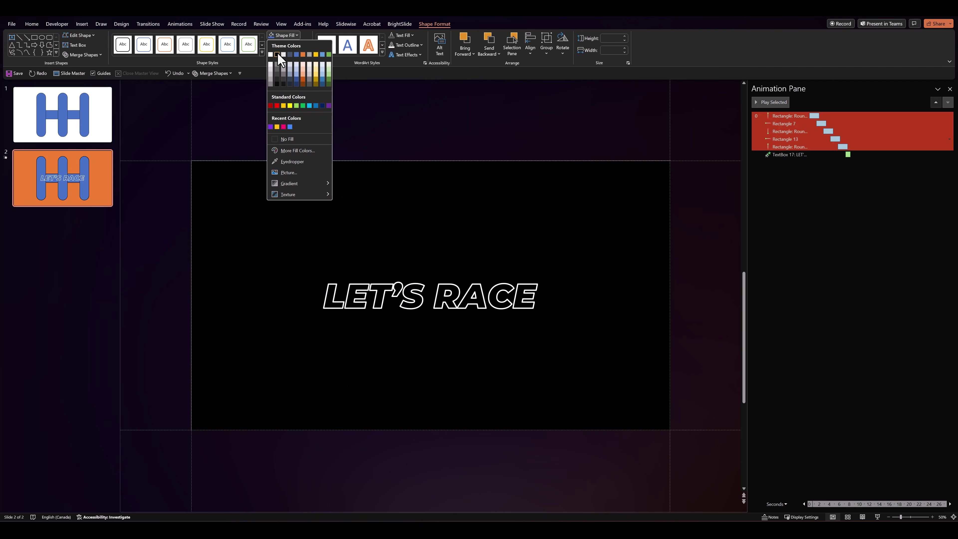
pyautogui.click(287, 141)
pyautogui.click(285, 35)
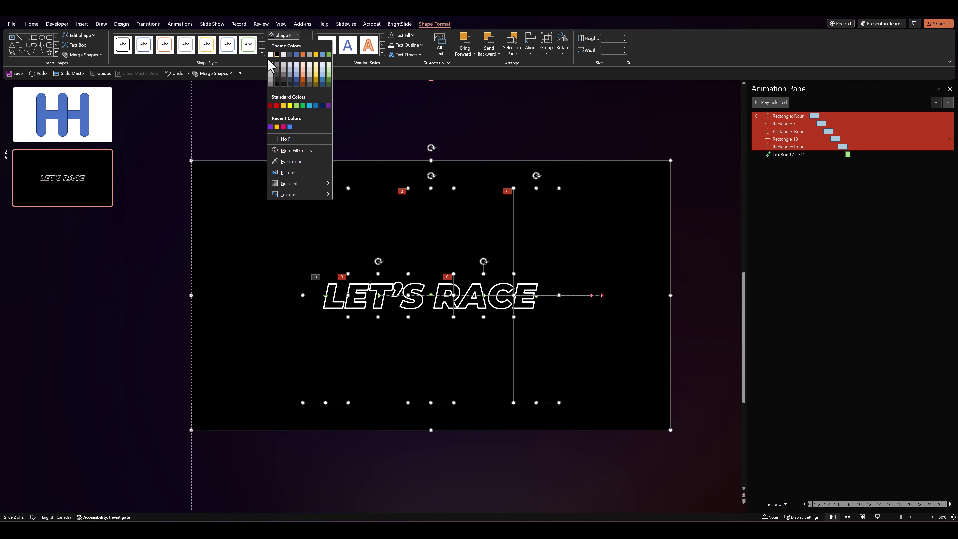
pyautogui.click(264, 66)
pyautogui.click(285, 46)
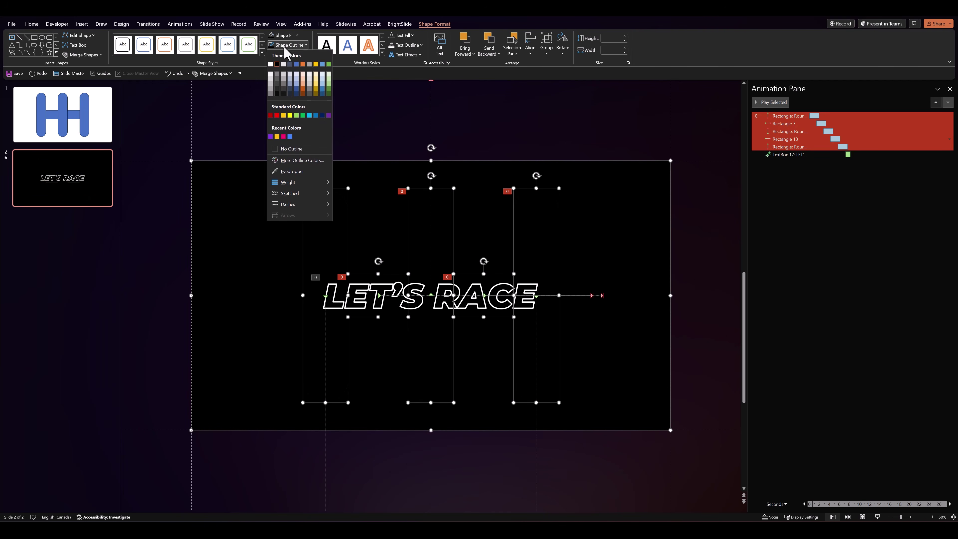
pyautogui.click(277, 64)
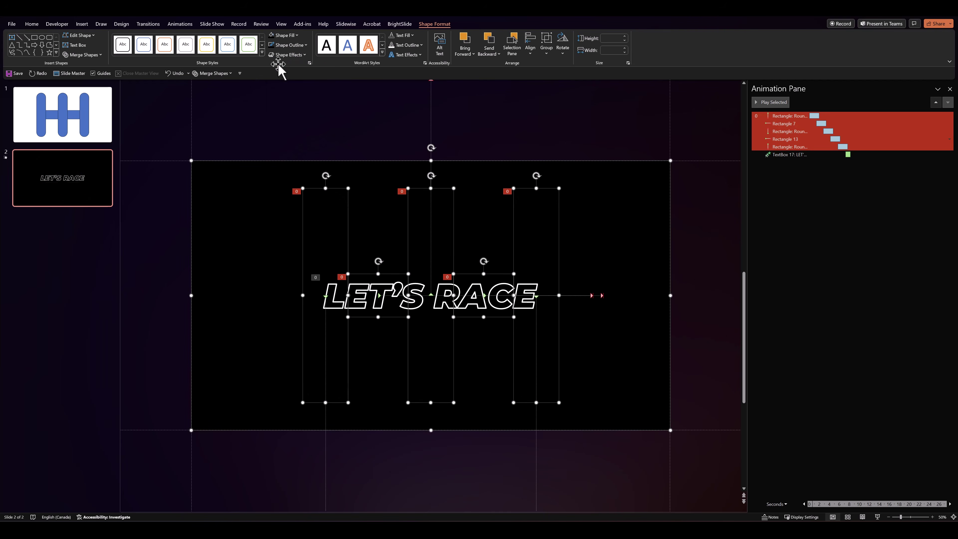
pyautogui.click(230, 151)
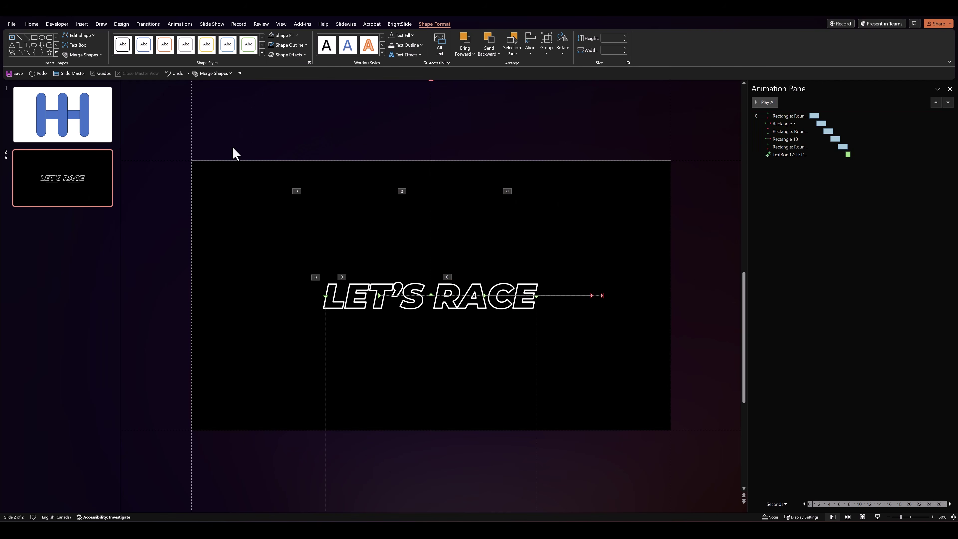
# Bring the black panel with the gear-shift cutout to the front of the slide
pyautogui.click(222, 184)
pyautogui.rightClick(222, 184)
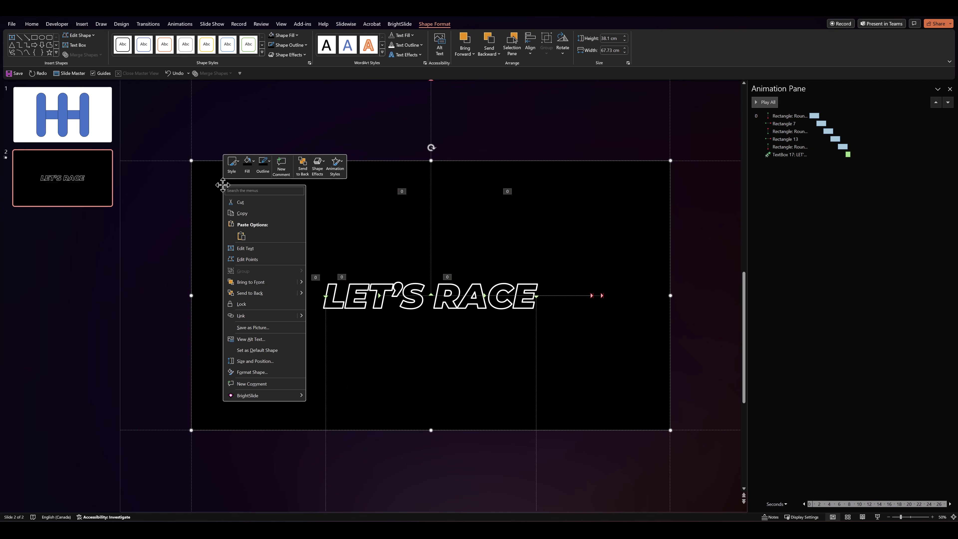
pyautogui.click(249, 281)
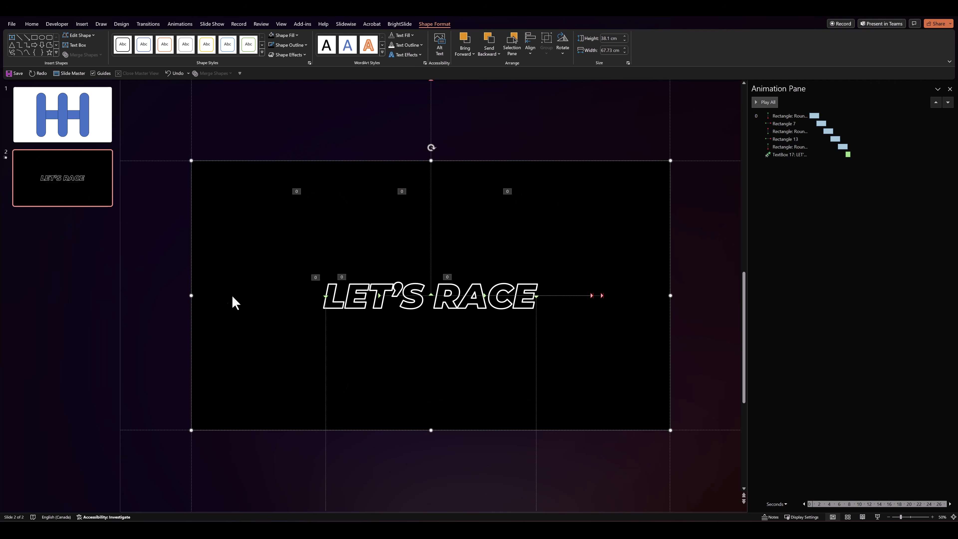
pyautogui.click(180, 300)
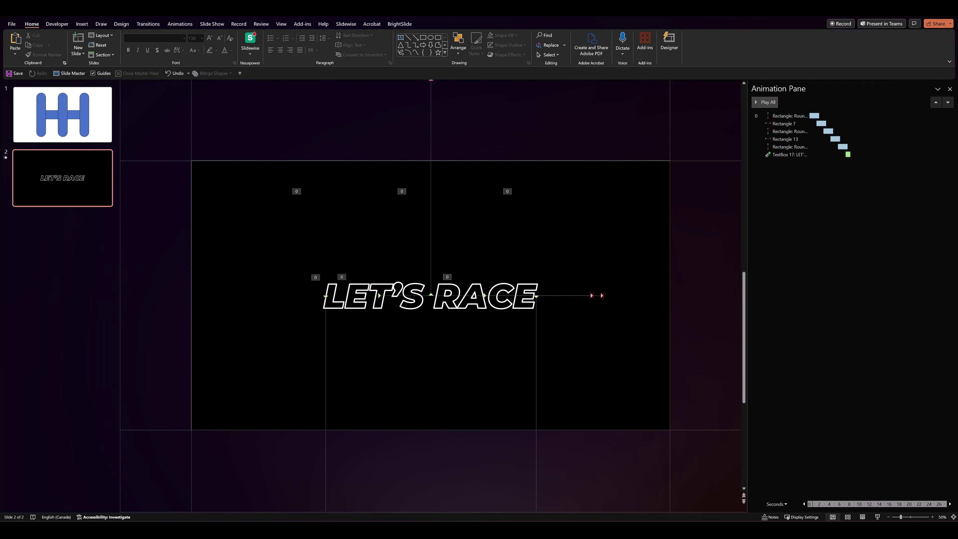
# Paste the sports car video onto the slide and enlarge it to cover the whole slide area
pyautogui.click(368, 135)
pyautogui.hotkey('ctrl', 'v')
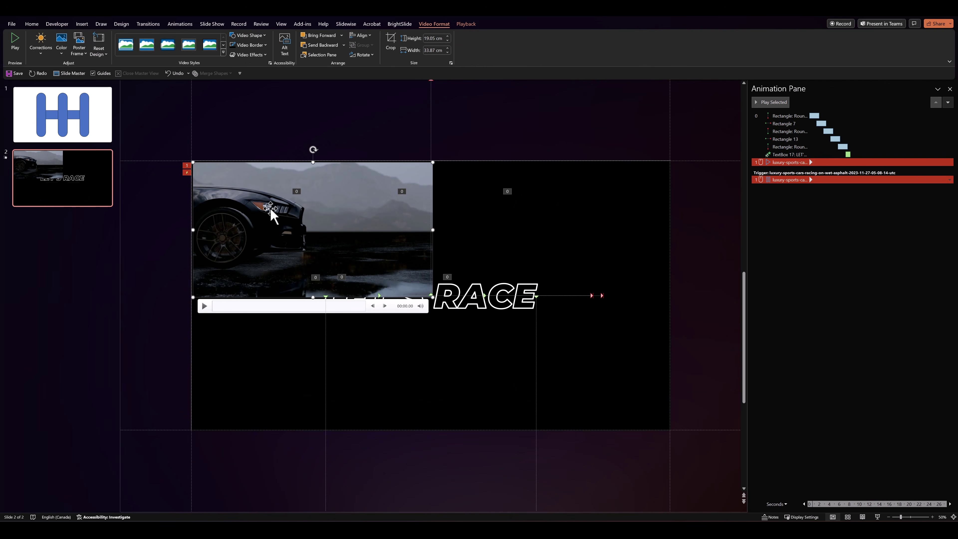
pyautogui.moveTo(270, 208); pyautogui.dragTo(268, 207)
pyautogui.moveTo(429, 294); pyautogui.dragTo(672, 409)
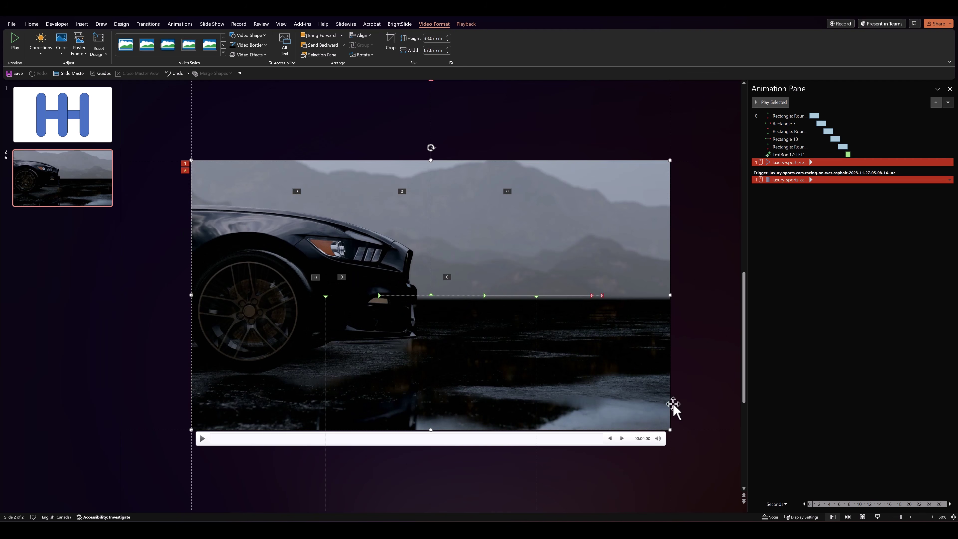
# Set the car video to start Automatically and loop until stopped
pyautogui.click(467, 24)
pyautogui.click(215, 35)
pyautogui.click(219, 55)
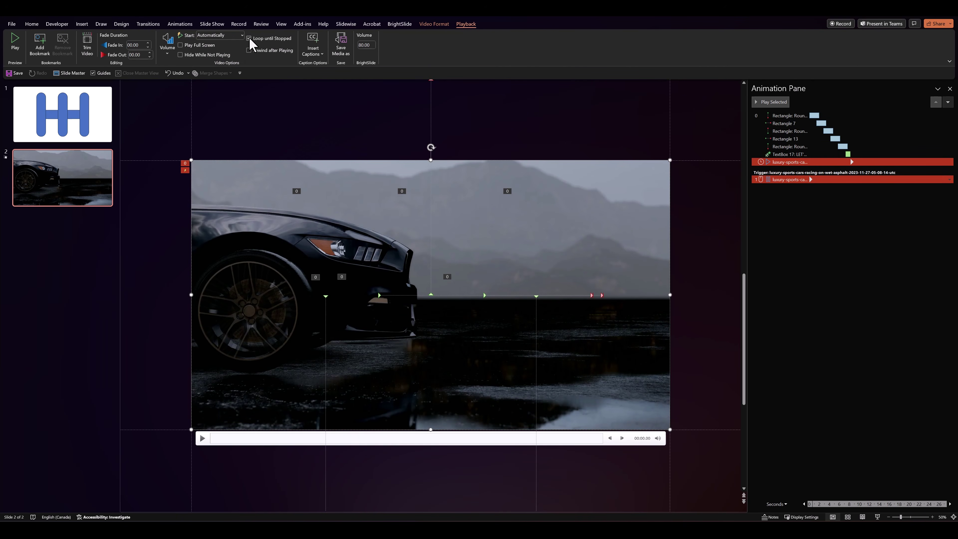
pyautogui.click(591, 115)
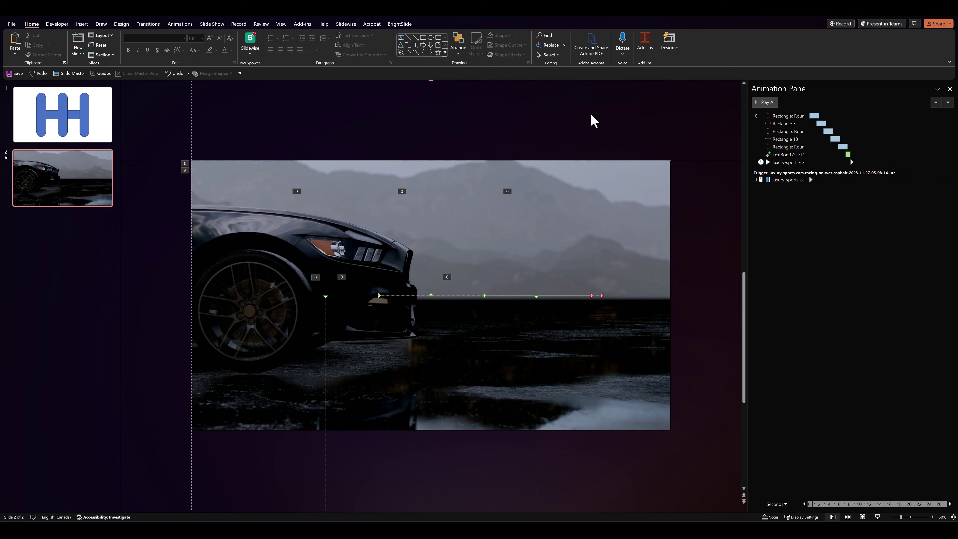
# Move the video's play effect to the start of the animation order, set it to start With Previous, and preview it
pyautogui.click(780, 163)
pyautogui.moveTo(782, 162); pyautogui.dragTo(779, 115)
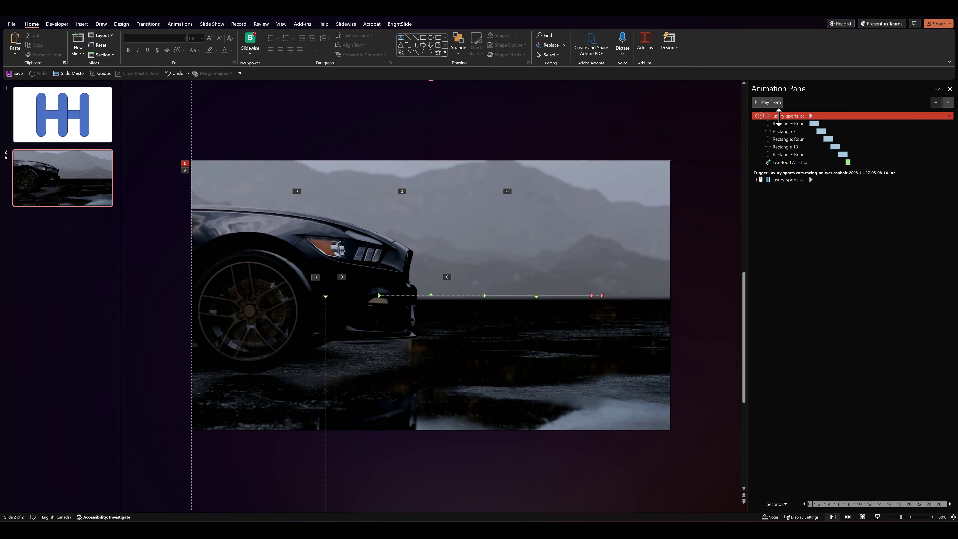
pyautogui.click(949, 115)
pyautogui.click(909, 132)
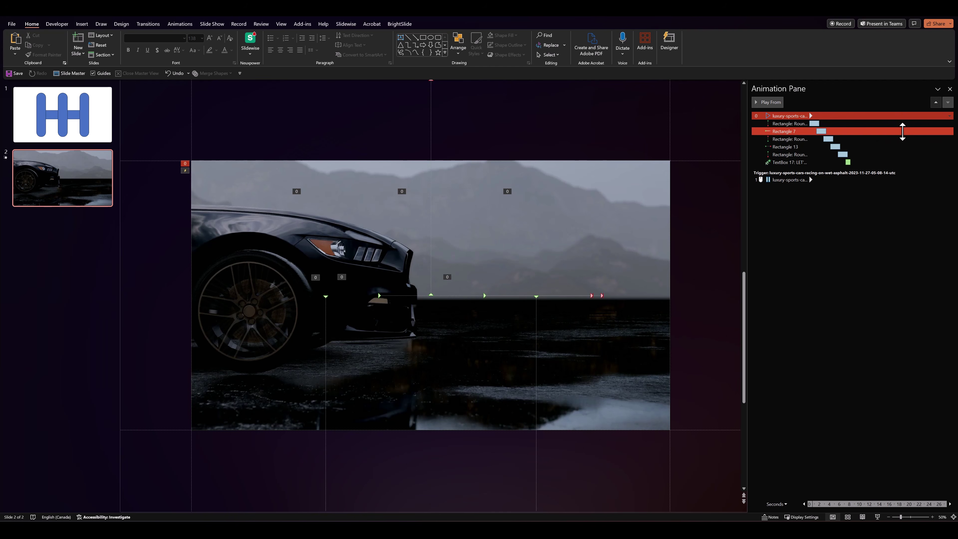
pyautogui.click(765, 102)
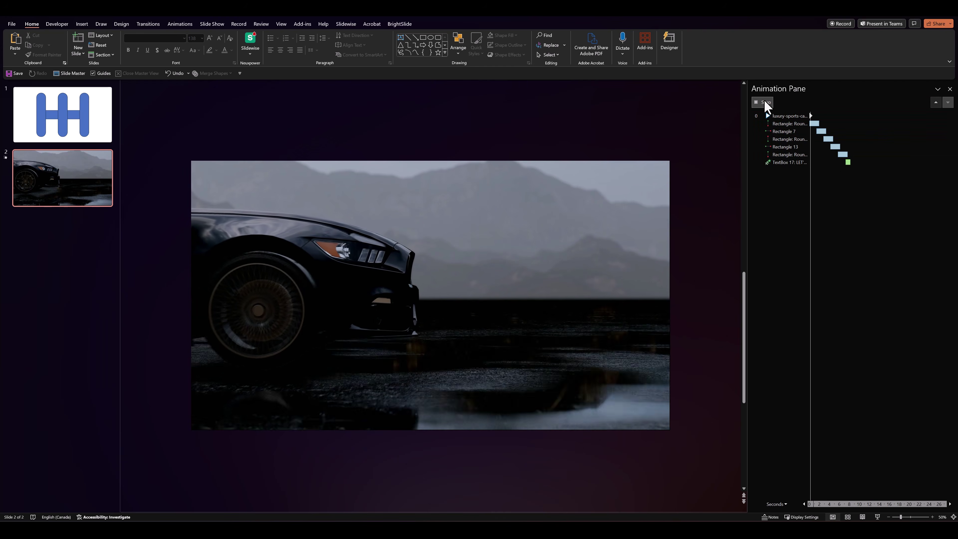
pyautogui.click(764, 102)
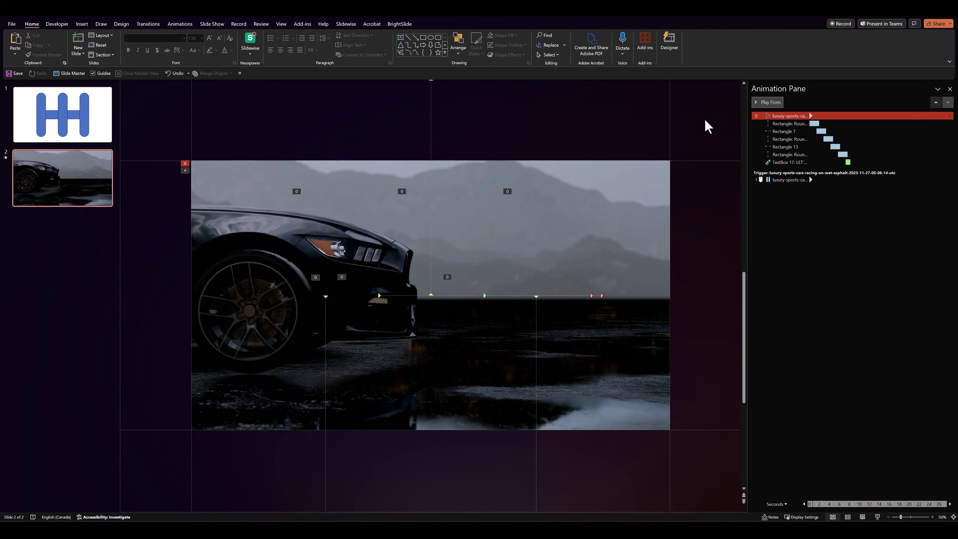
# Send the car video to the back behind the black shapes and run the slide show
pyautogui.rightClick(468, 199)
pyautogui.click(494, 291)
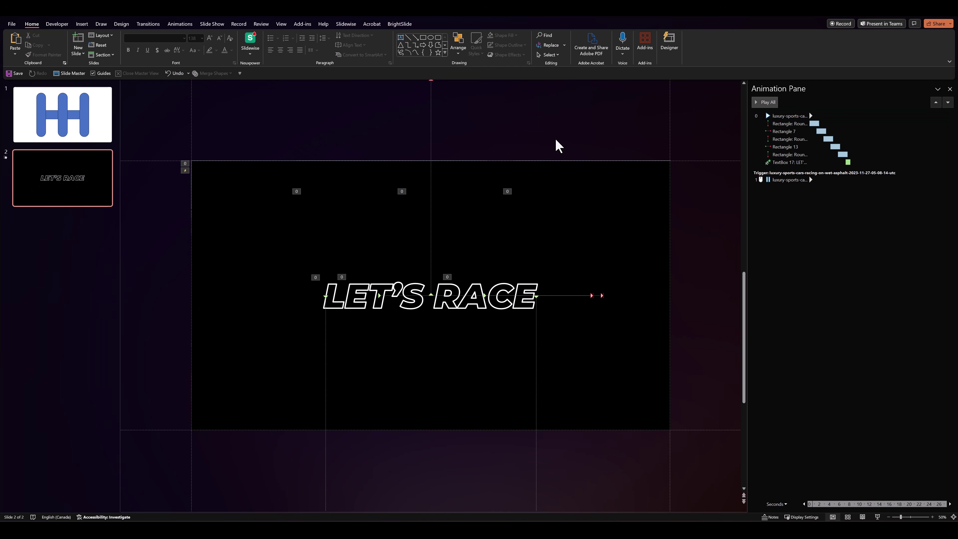
pyautogui.click(876, 517)
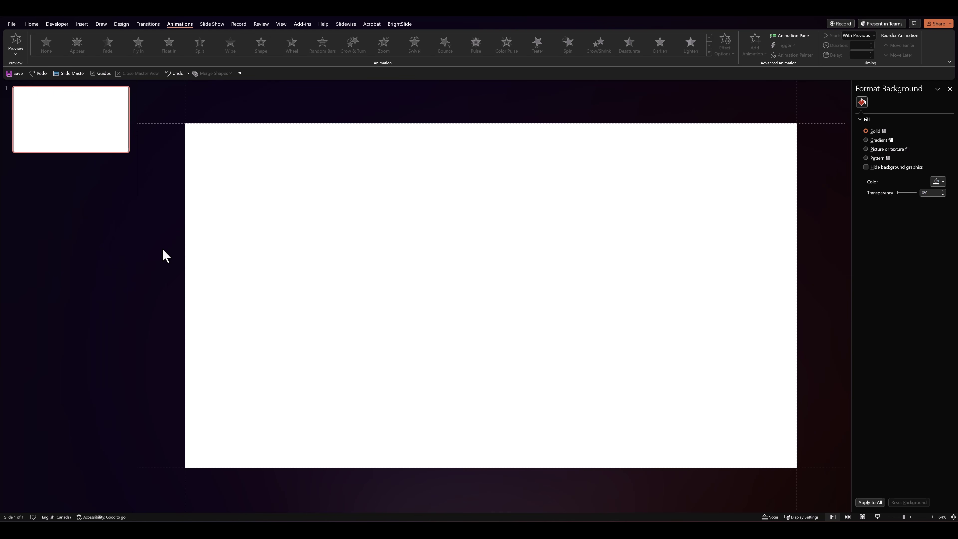
# Paste the INTRODUCTION text and its layered blue blob shapes onto the blank slide of the other presentation
pyautogui.hotkey('ctrl', 'v')
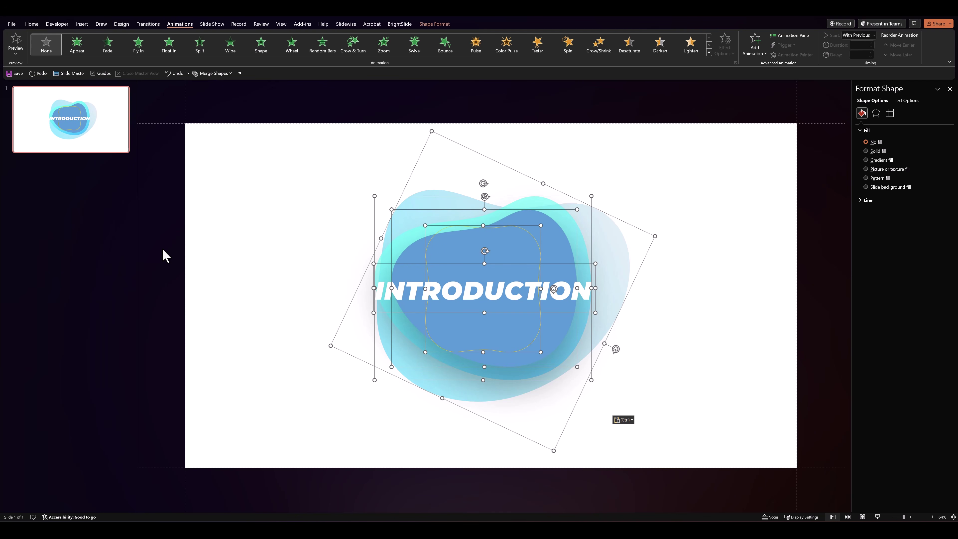
# Apply a Spin animation to the large light-blue gradient blob at the back and set its duration to 10 seconds
pyautogui.click(226, 251)
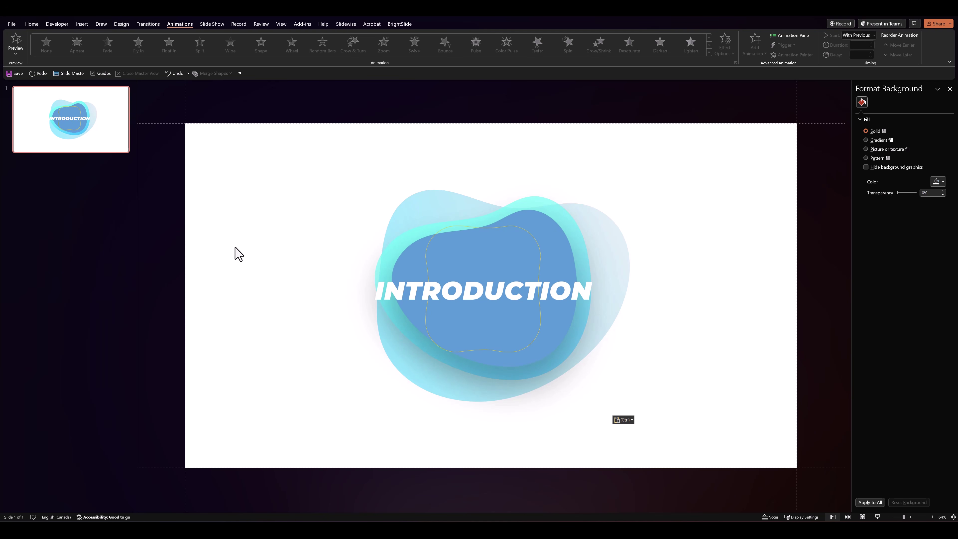
pyautogui.click(436, 205)
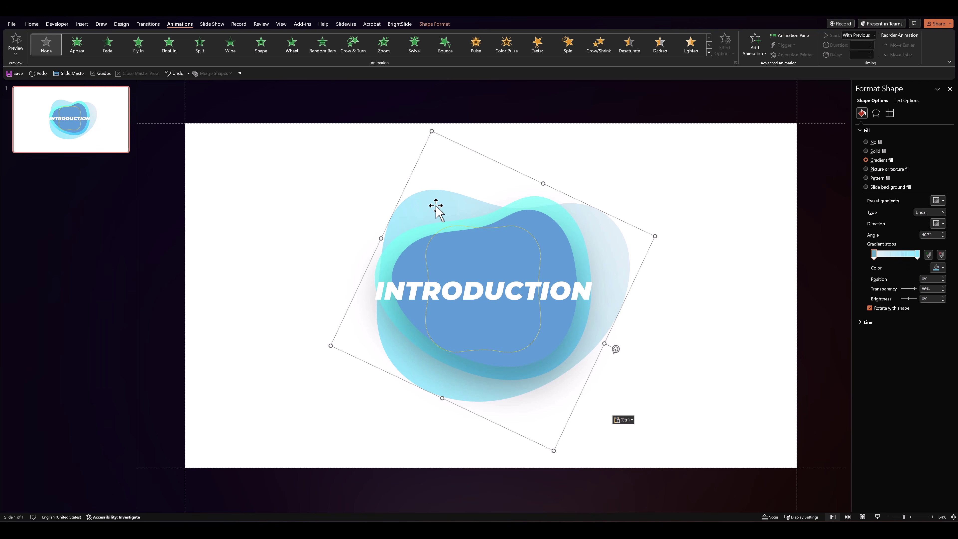
pyautogui.click(572, 50)
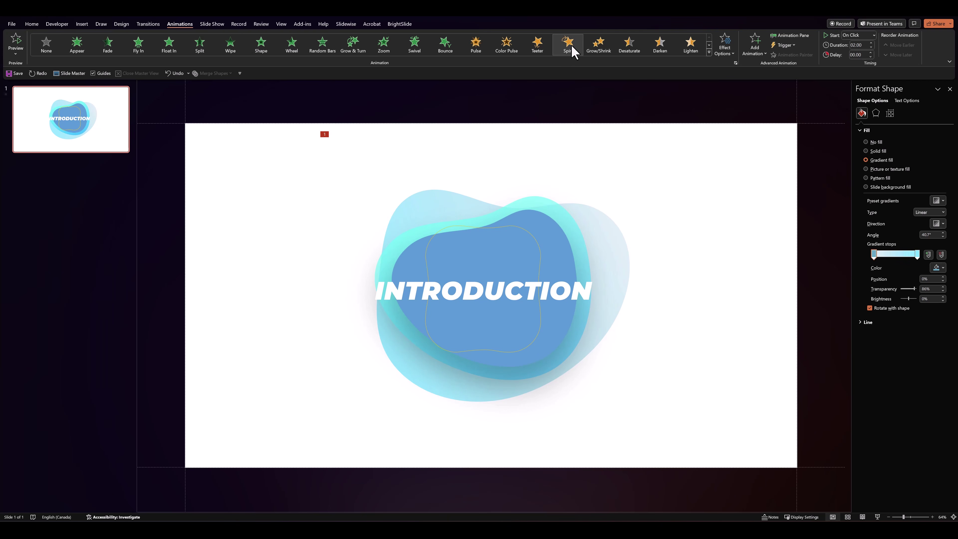
pyautogui.click(786, 36)
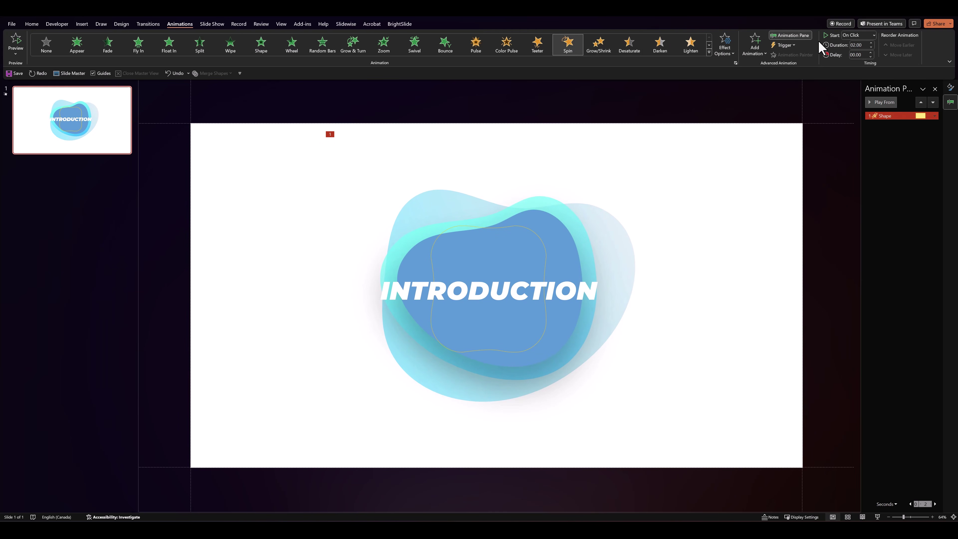
pyautogui.click(871, 42)
pyautogui.click(871, 43)
pyautogui.click(871, 43)
pyautogui.click(871, 43)
pyautogui.click(870, 43)
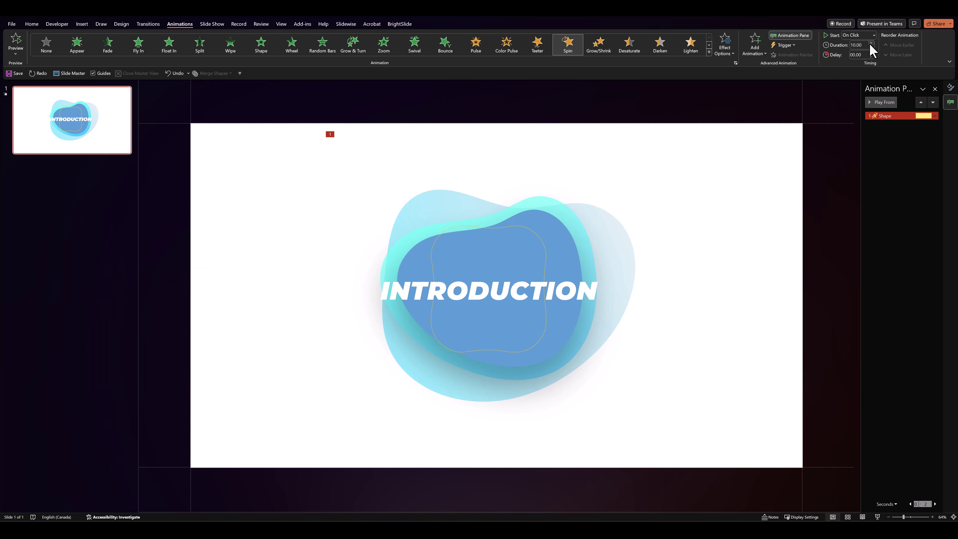
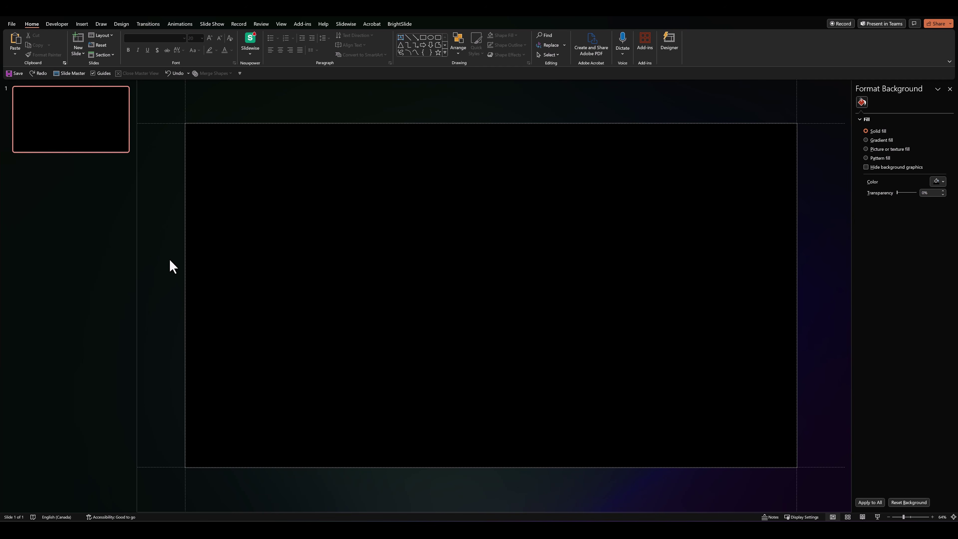
# Paste the white brush strokes onto the black slide and the wind-turbine sunset video onto a new second slide
pyautogui.hotkey('ctrl', 'v')
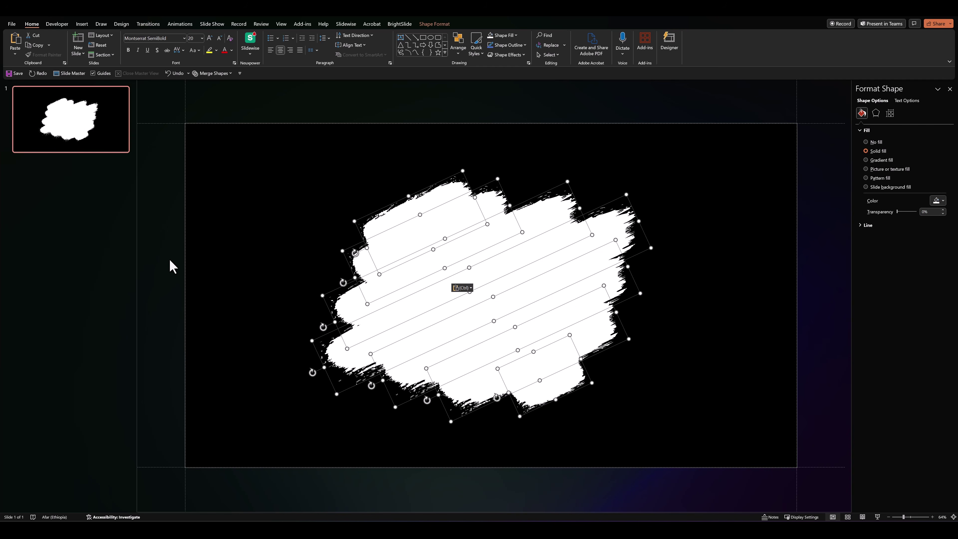
pyautogui.click(165, 267)
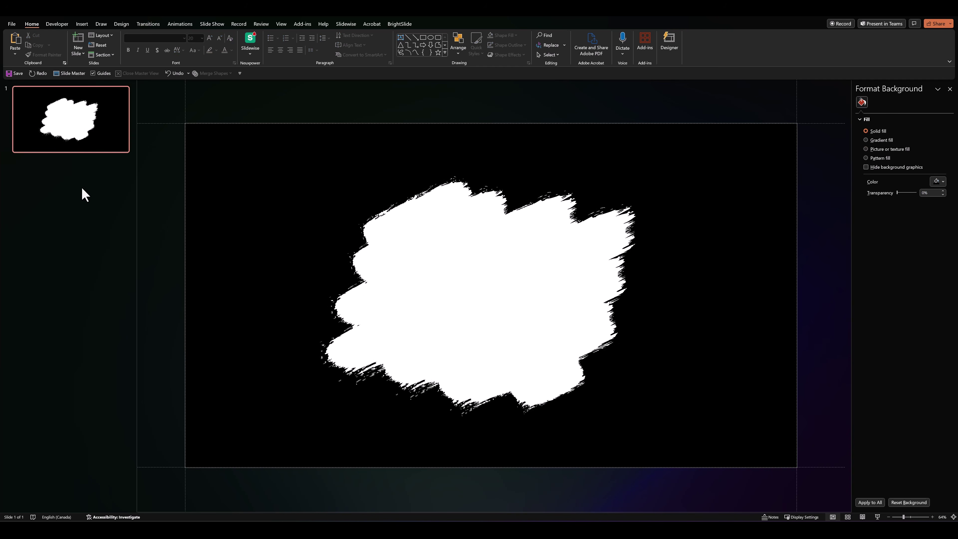
pyautogui.rightClick(69, 168)
pyautogui.click(81, 177)
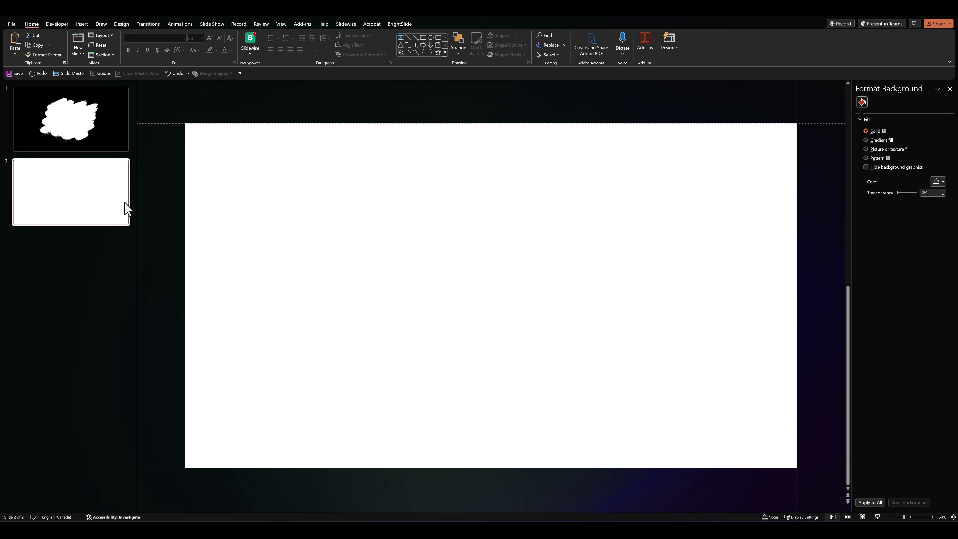
pyautogui.hotkey('ctrl', 'v')
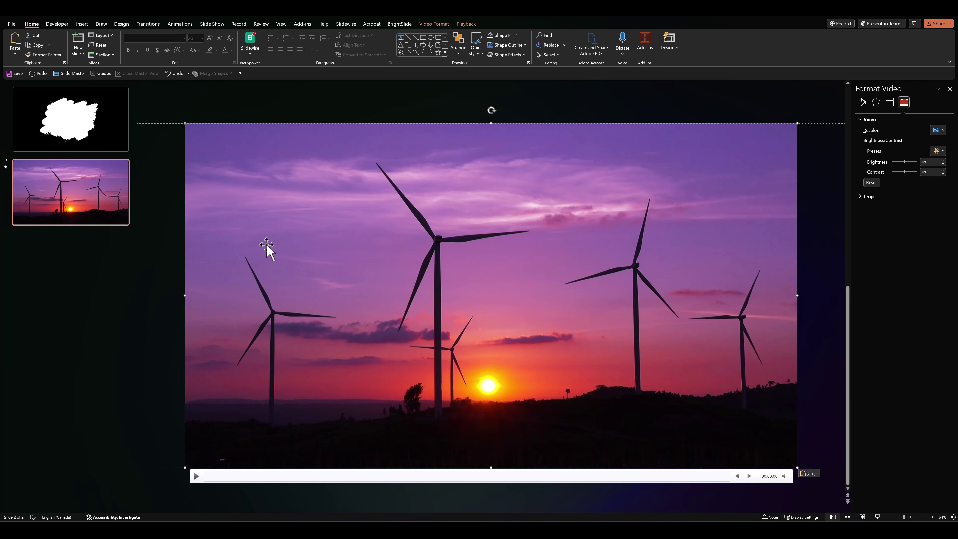
pyautogui.click(103, 135)
pyautogui.moveTo(395, 215); pyautogui.dragTo(345, 309)
pyautogui.moveTo(345, 359); pyautogui.dragTo(528, 393)
pyautogui.click(378, 398)
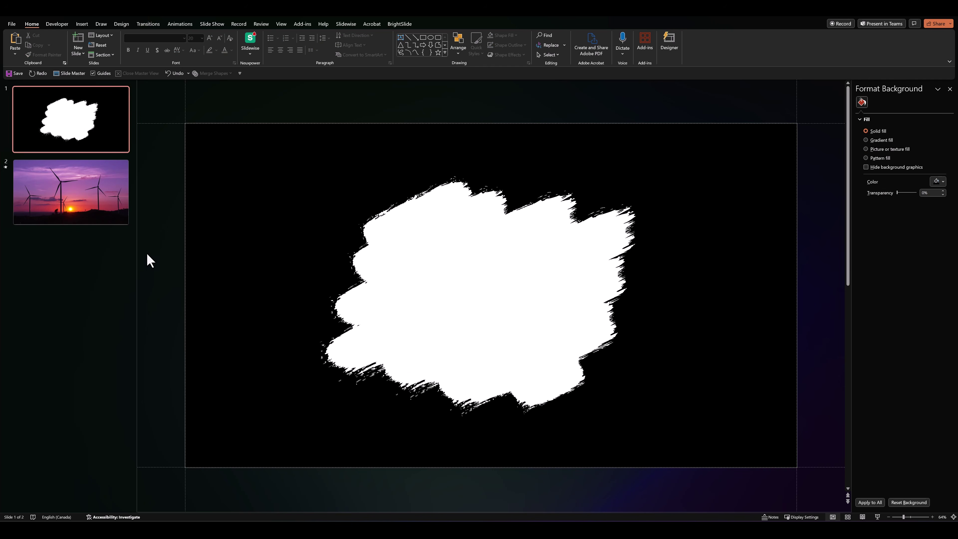
# Copy the wind-turbine video from slide 2 onto slide 1 and send it to the back behind the brush strokes
pyautogui.click(92, 218)
pyautogui.click(215, 234)
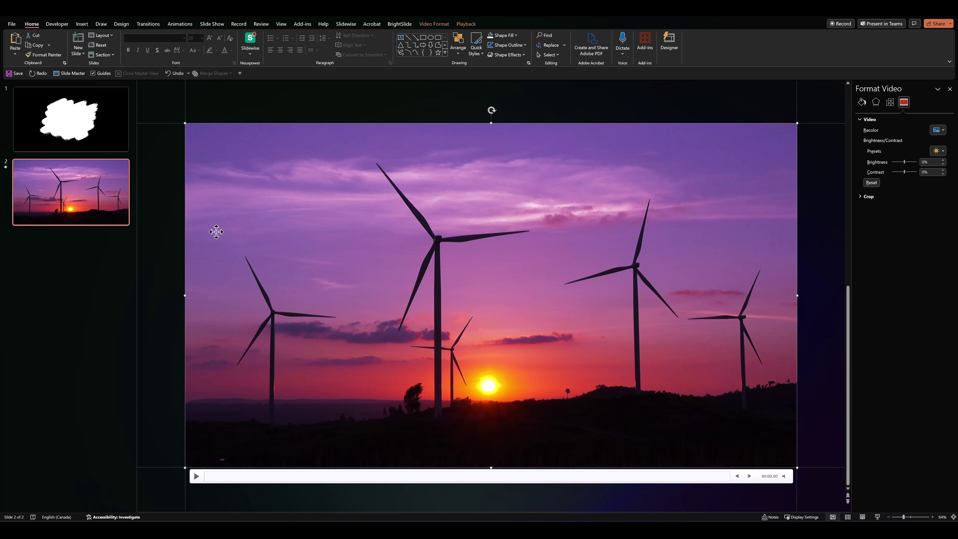
pyautogui.click(94, 142)
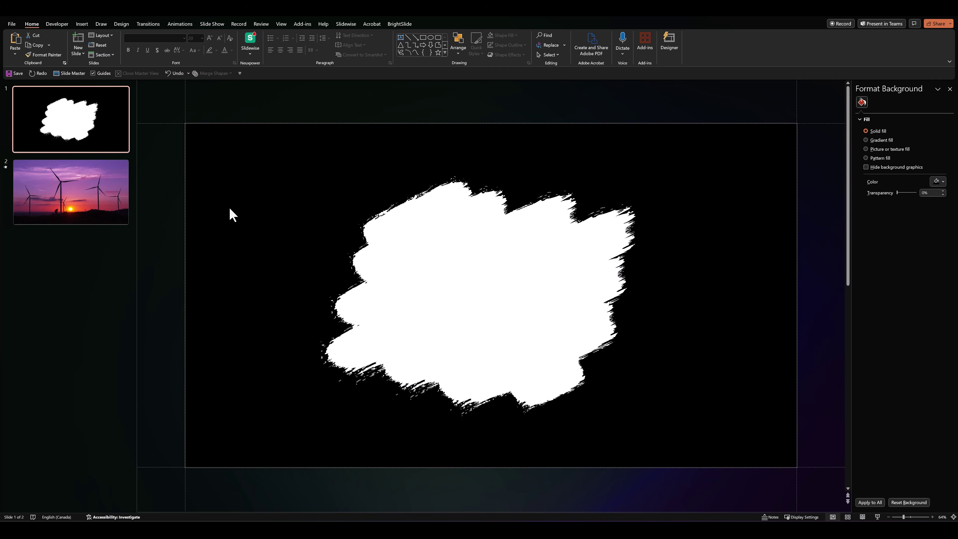
pyautogui.hotkey('ctrl', 'v')
pyautogui.rightClick(229, 206)
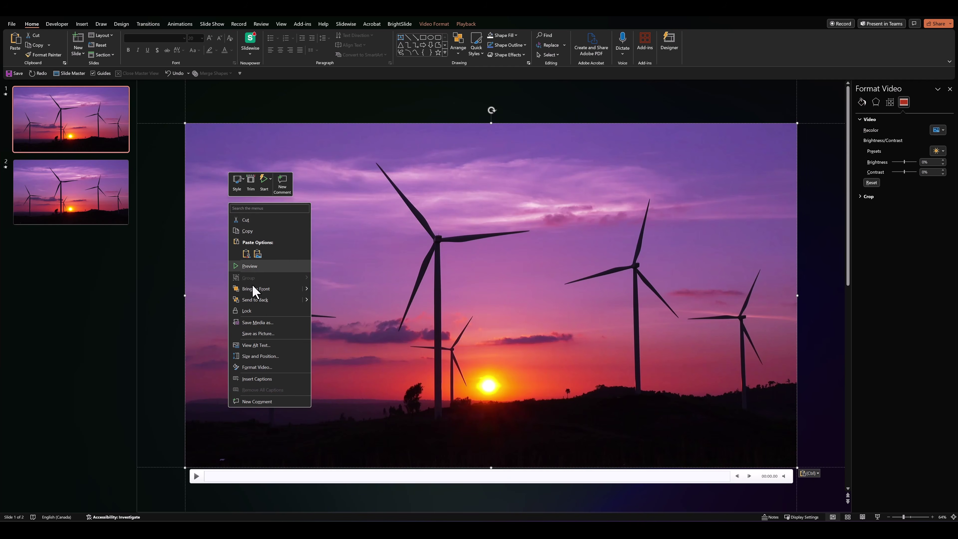
pyautogui.click(253, 299)
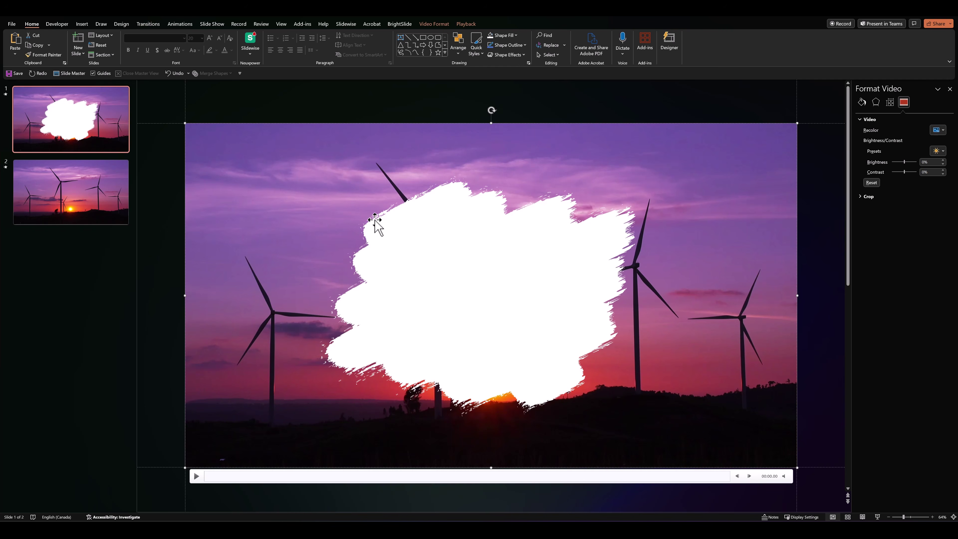
# Intersect the video with the uppermost brush stroke using Merge Shapes
pyautogui.click(374, 219)
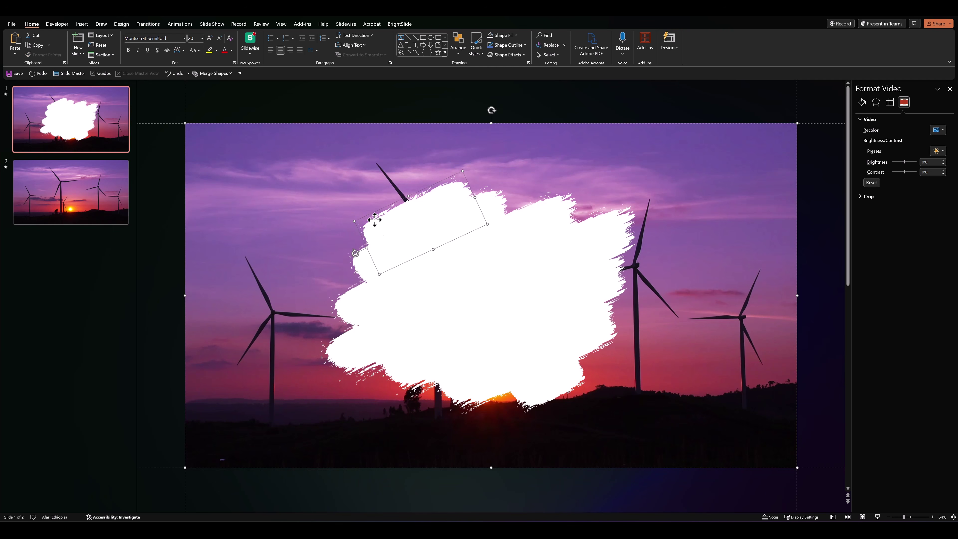
pyautogui.click(222, 74)
pyautogui.click(214, 115)
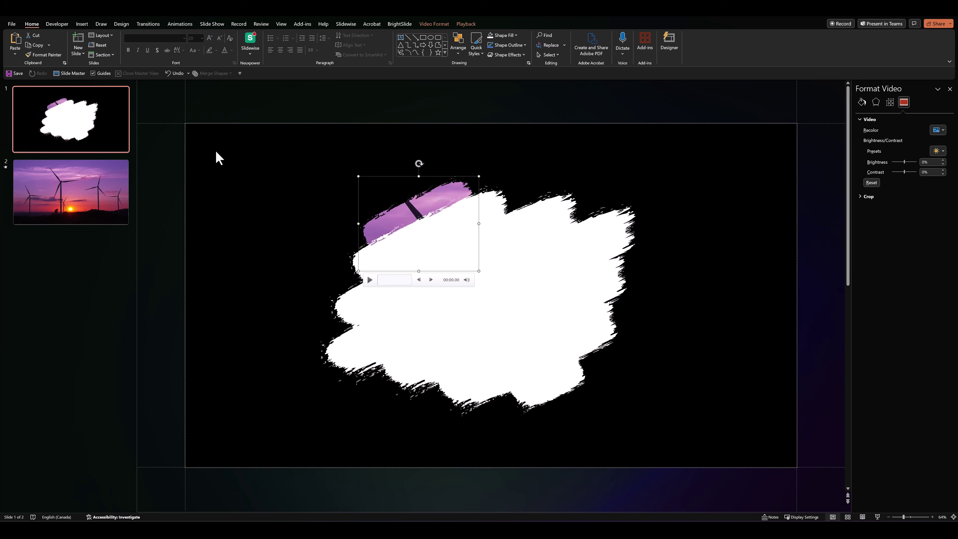
pyautogui.click(231, 194)
# Paste another copy of the video on slide 1, send it to the back, and intersect it with the second brush stroke
pyautogui.click(99, 196)
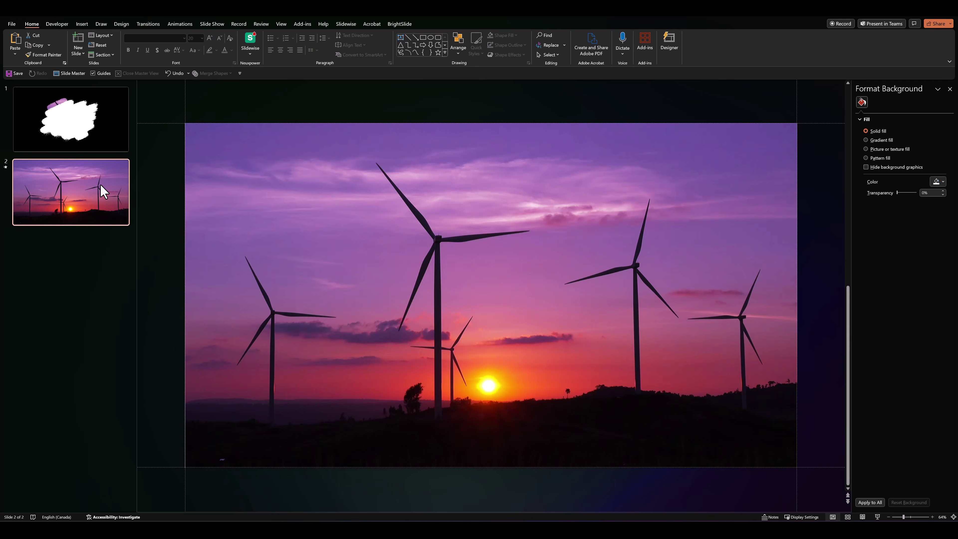
pyautogui.click(75, 117)
pyautogui.hotkey('ctrl', 'v')
pyautogui.rightClick(197, 181)
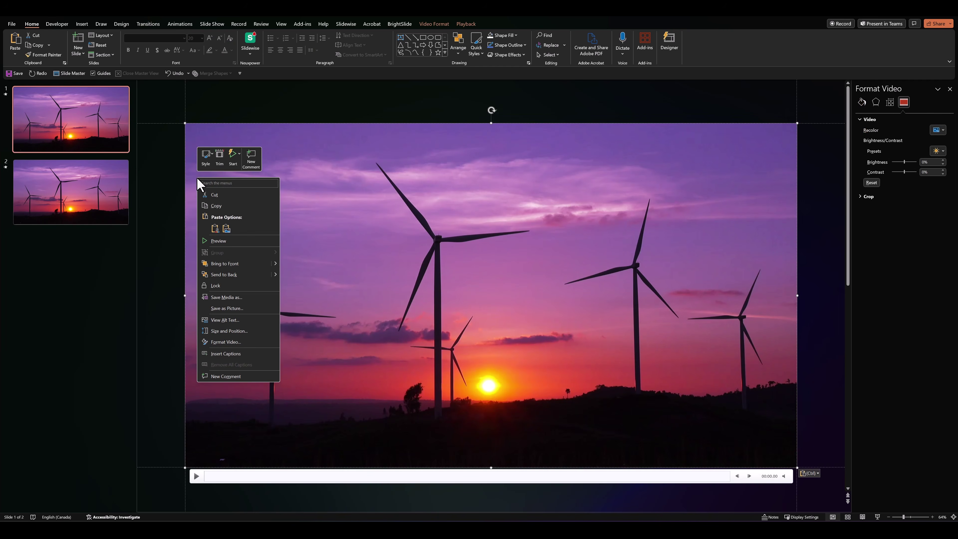
pyautogui.click(224, 275)
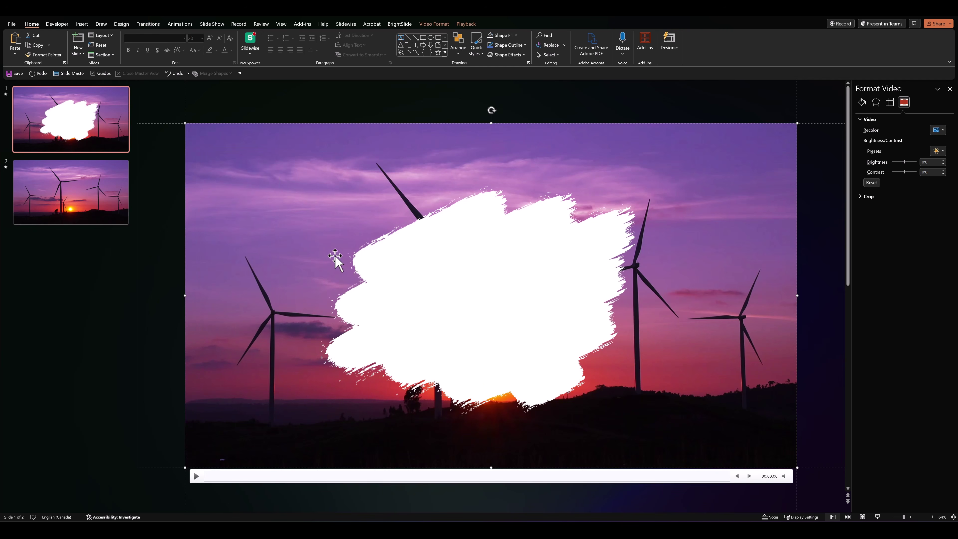
pyautogui.click(370, 259)
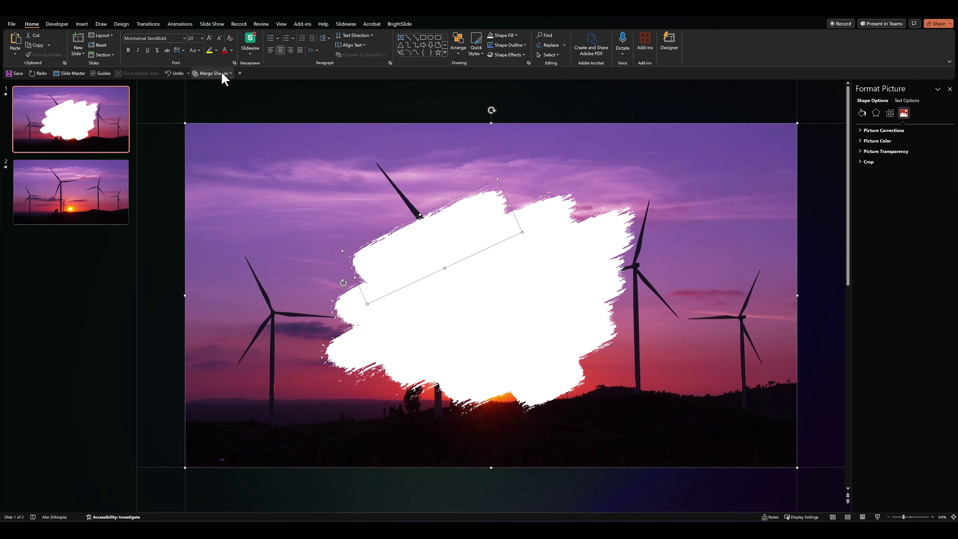
pyautogui.click(213, 74)
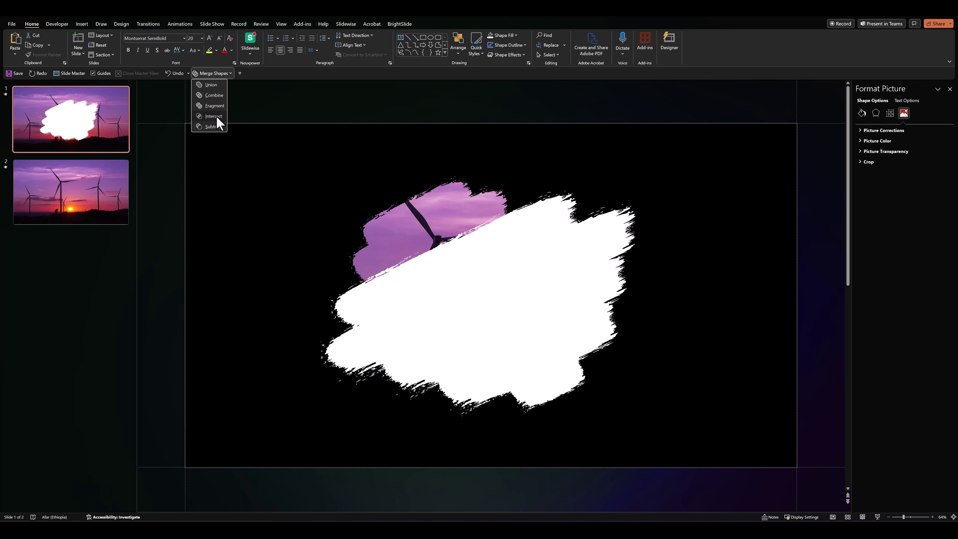
pyautogui.click(216, 116)
pyautogui.click(263, 283)
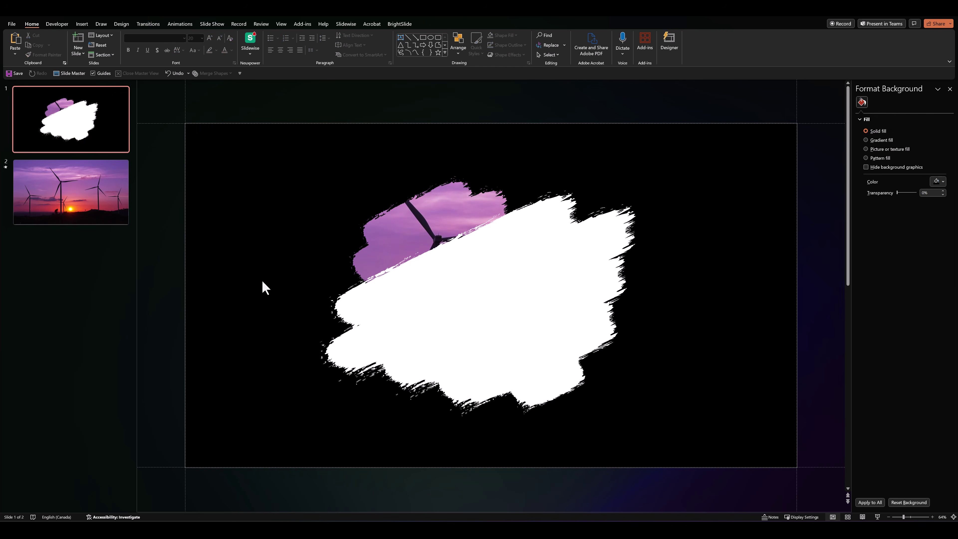
# Paste the video again, send it behind the remaining white strokes, and intersect it with the third brush stroke
pyautogui.hotkey('ctrl', 'z')
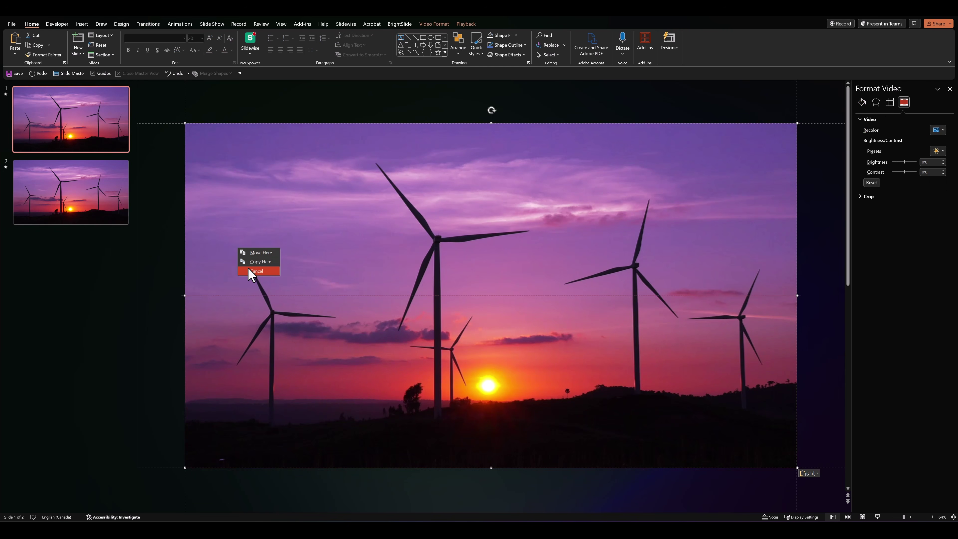
pyautogui.rightClick(236, 248)
pyautogui.click(253, 342)
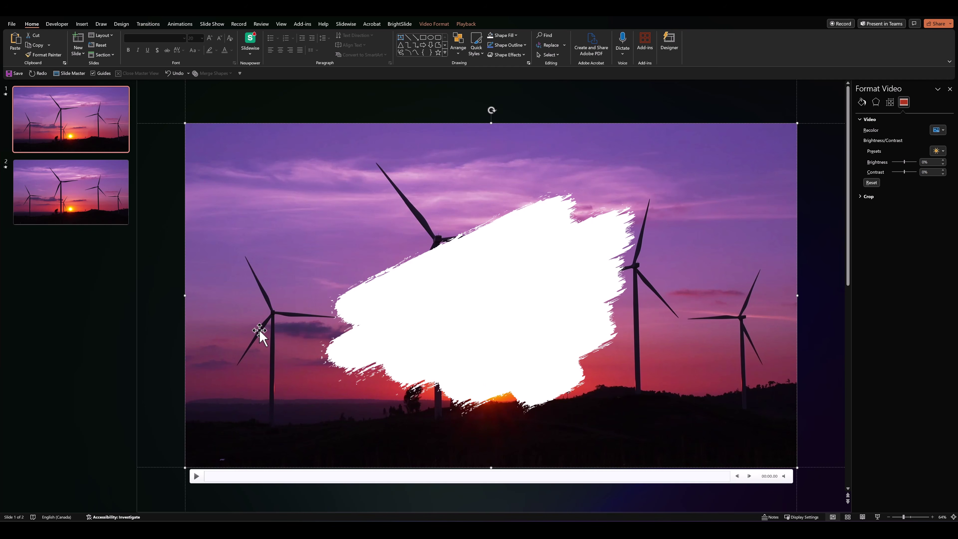
pyautogui.keyDown('shift'); pyautogui.click(336, 309); pyautogui.keyUp('shift')
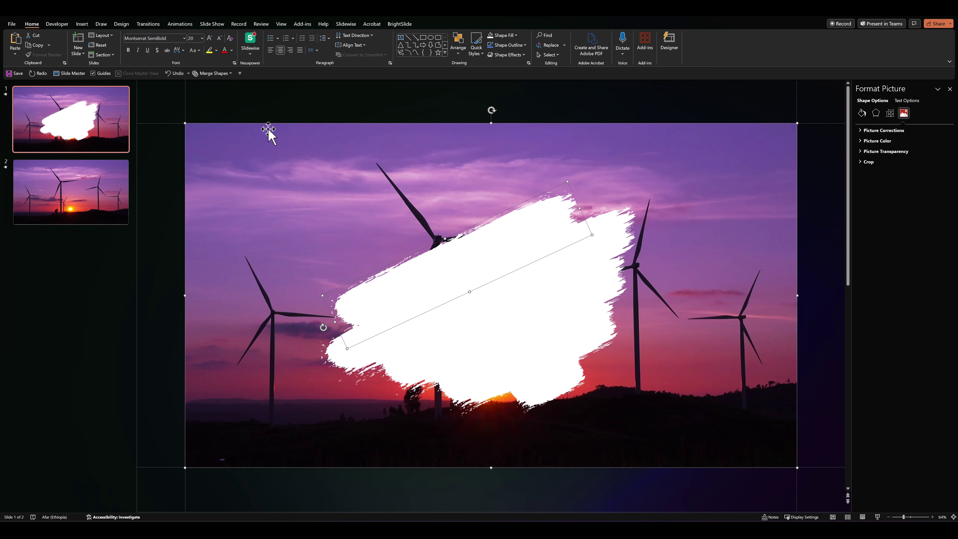
pyautogui.click(214, 73)
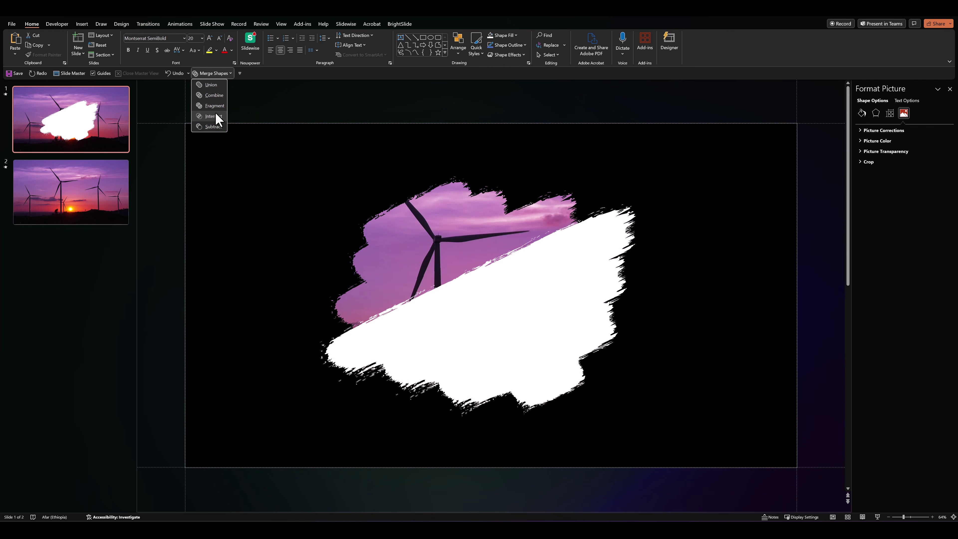
pyautogui.click(214, 116)
pyautogui.click(216, 137)
# Paste a fourth copy of the video, send it to the back, and intersect it with the fourth brush stroke
pyautogui.hotkey('ctrl', 'v')
pyautogui.rightClick(283, 304)
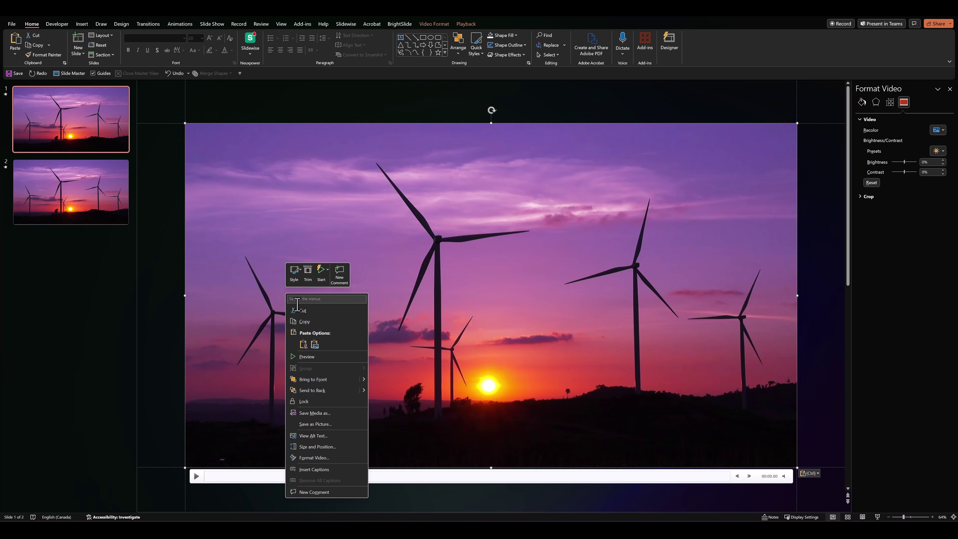
pyautogui.click(303, 390)
pyautogui.keyDown('shift'); pyautogui.click(357, 350); pyautogui.keyUp('shift')
pyautogui.click(214, 73)
pyautogui.click(211, 117)
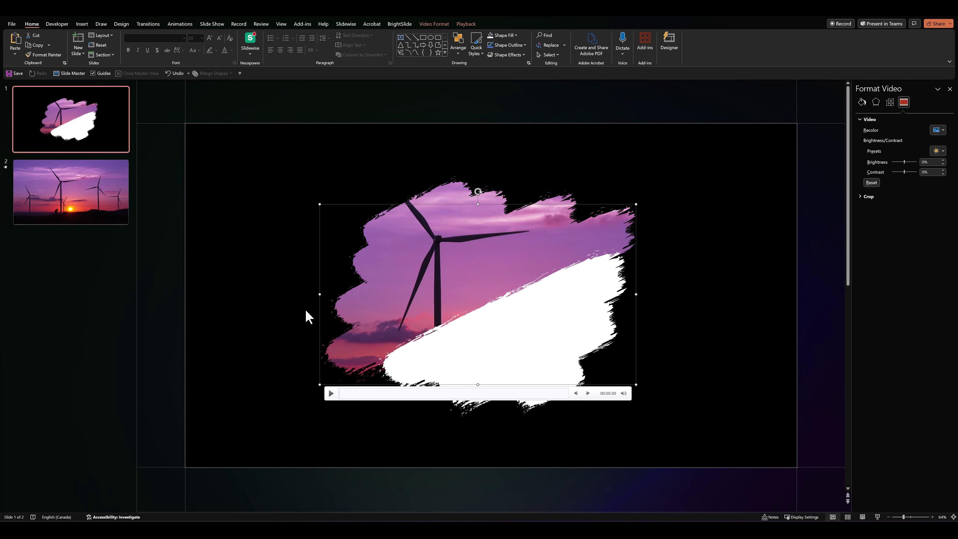
pyautogui.click(263, 332)
# Paste a fifth copy of the video, send it to the back, and intersect it with the fifth brush stroke
pyautogui.hotkey('ctrl', 'v')
pyautogui.rightClick(266, 310)
pyautogui.click(291, 409)
pyautogui.keyDown('shift'); pyautogui.click(490, 332); pyautogui.keyUp('shift')
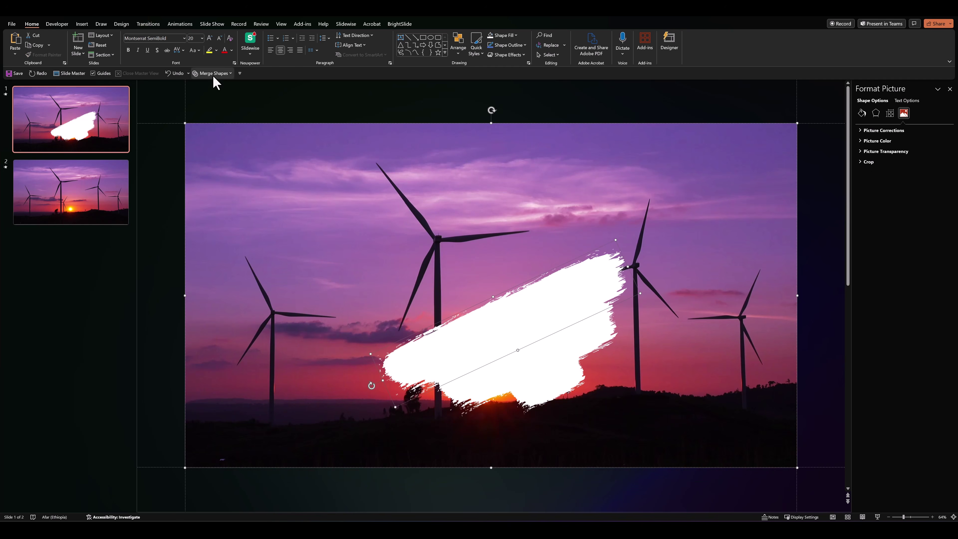
pyautogui.click(214, 73)
pyautogui.click(211, 117)
pyautogui.click(249, 211)
# Paste a sixth copy of the video, send it to the back, and intersect it with the sixth brush stroke
pyautogui.hotkey('ctrl', 'v')
pyautogui.rightClick(271, 259)
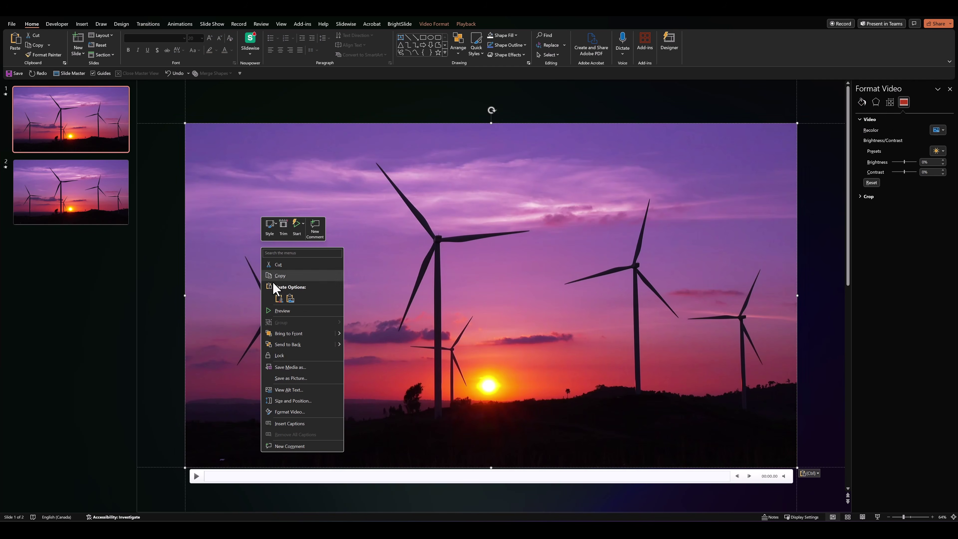
pyautogui.click(286, 351)
pyautogui.keyDown('shift'); pyautogui.click(448, 375); pyautogui.keyUp('shift')
pyautogui.click(214, 73)
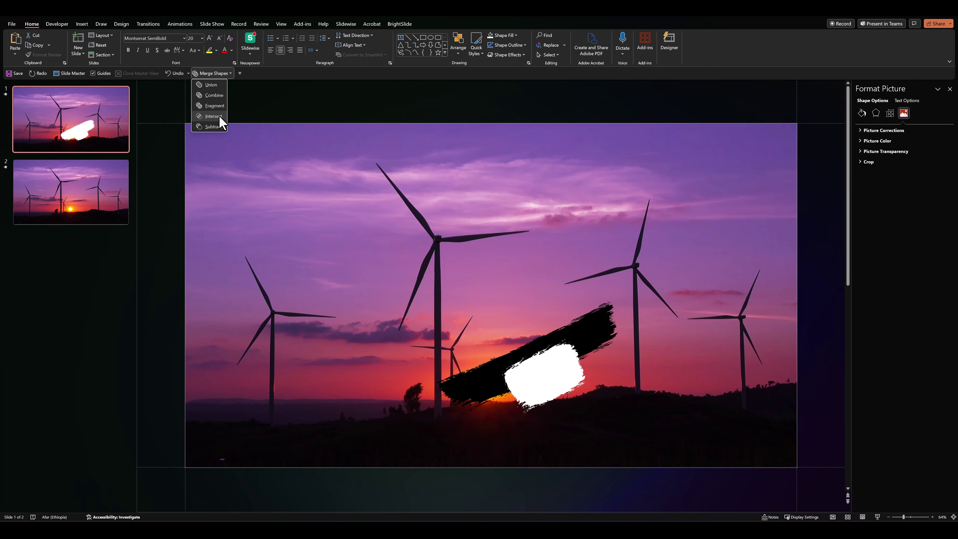
pyautogui.click(211, 117)
pyautogui.click(261, 257)
# Intersect a last copy of the video, sent to the back, with the remaining small brush stroke and run the slide show
pyautogui.hotkey('ctrl', 'v')
pyautogui.rightClick(258, 253)
pyautogui.click(272, 342)
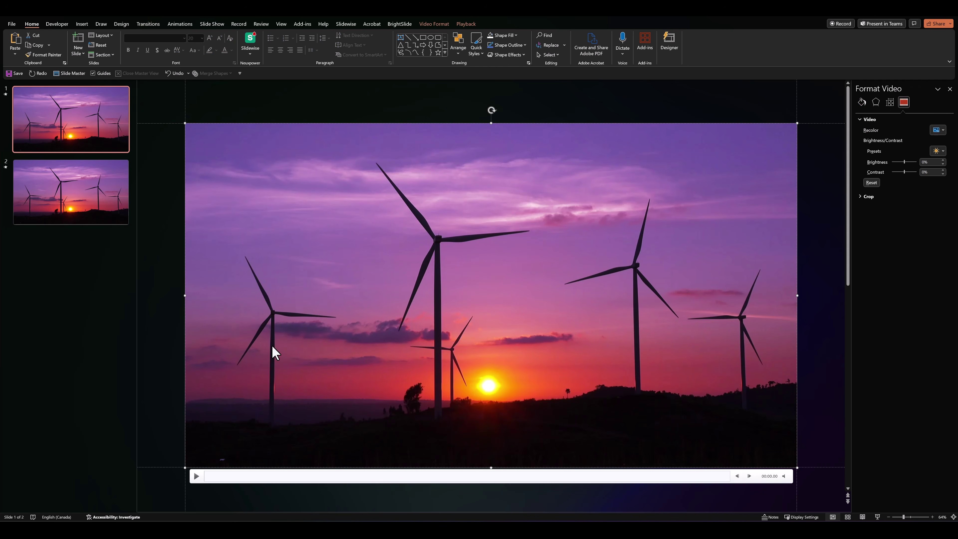
pyautogui.keyDown('shift'); pyautogui.click(525, 379); pyautogui.keyUp('shift')
pyautogui.click(213, 73)
pyautogui.click(219, 120)
pyautogui.click(277, 219)
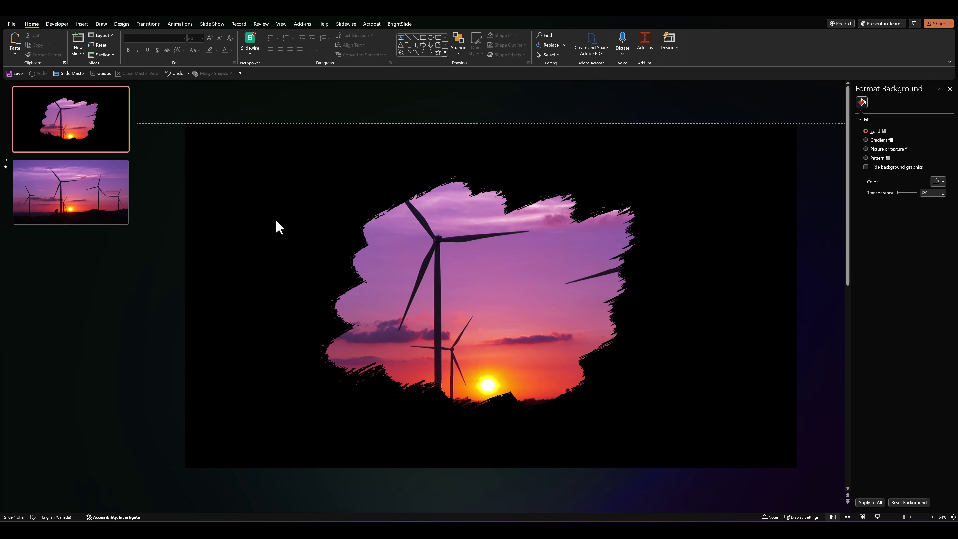
pyautogui.click(873, 519)
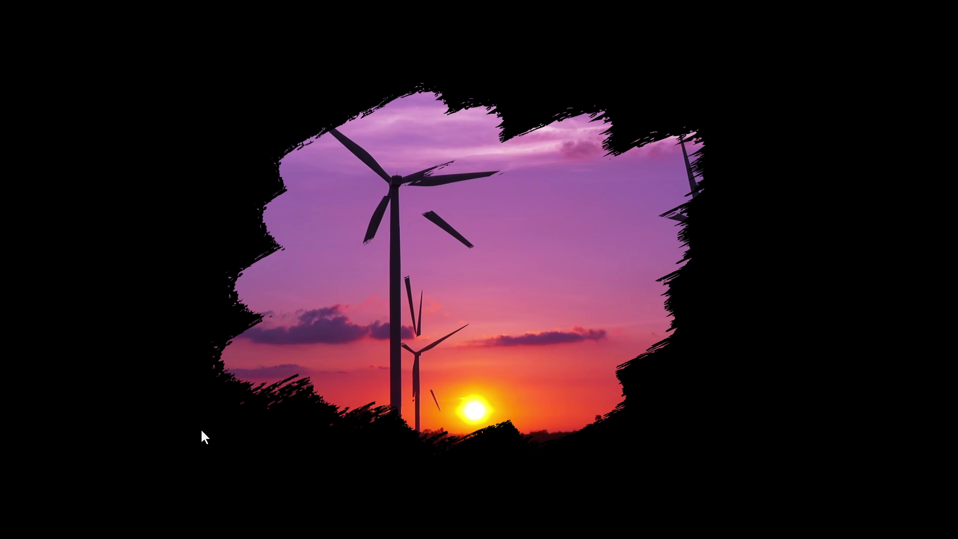
# End the slide show, select all seven video brush strokes, and set their playback to start Automatically
pyautogui.press('Escape')
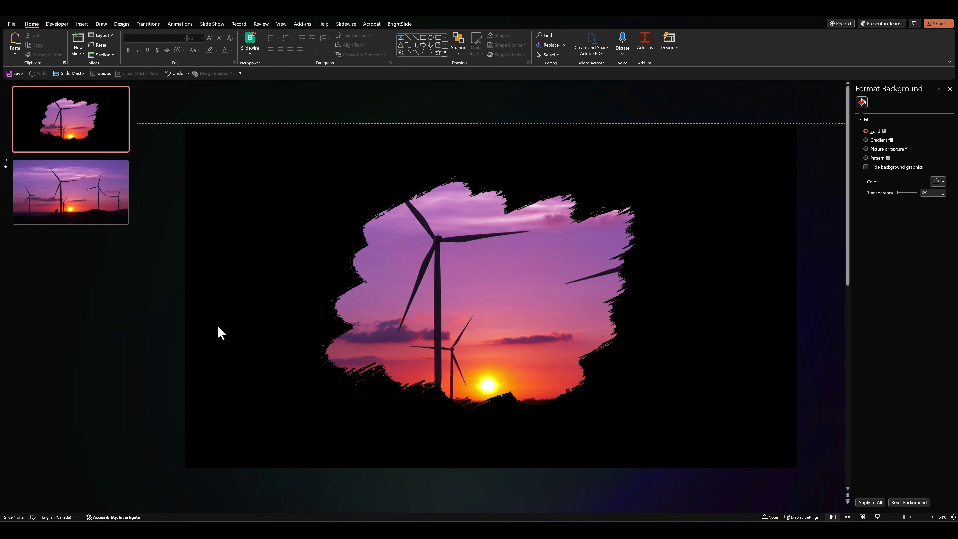
pyautogui.moveTo(227, 144); pyautogui.dragTo(694, 438)
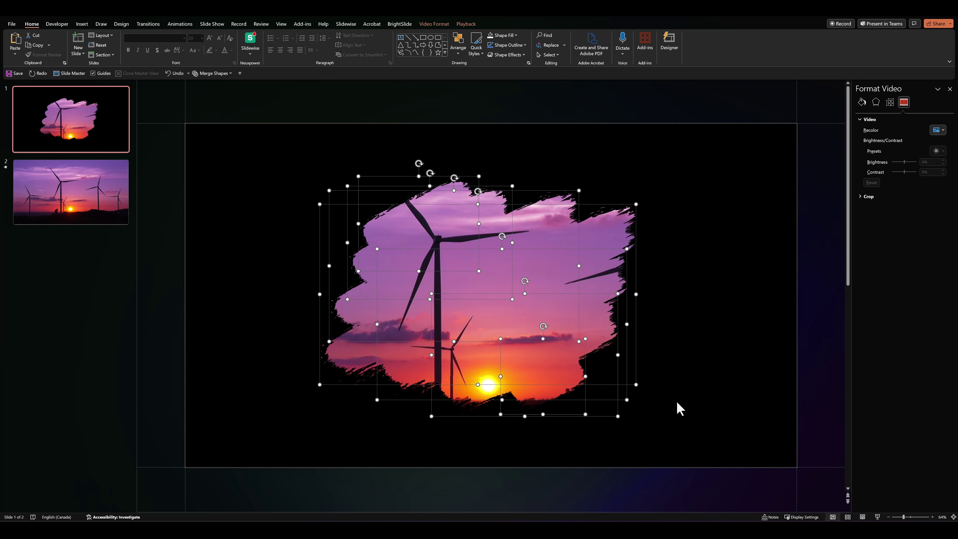
pyautogui.click(467, 25)
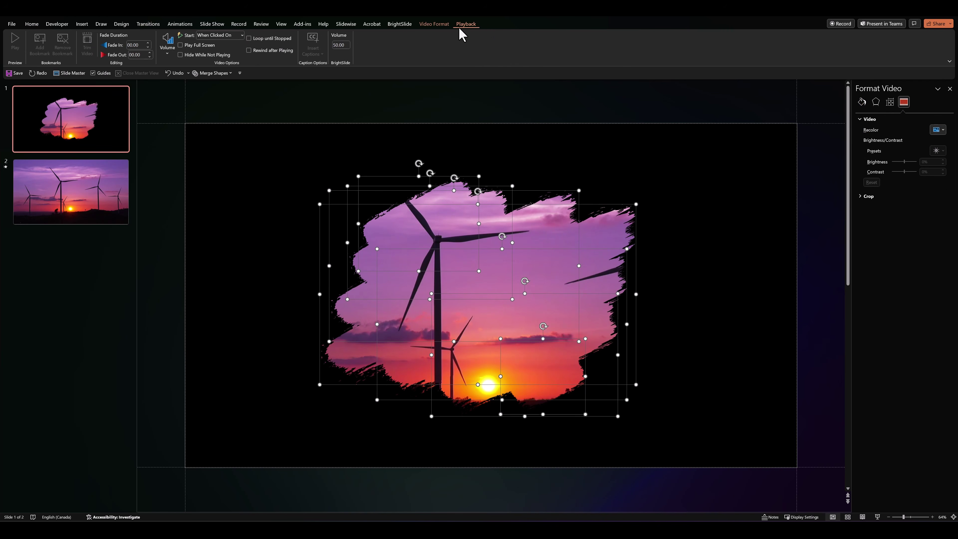
pyautogui.click(236, 37)
pyautogui.click(227, 53)
# Set the play animations of all seven videos to start With Previous, and preview the result in the slide show
pyautogui.click(183, 23)
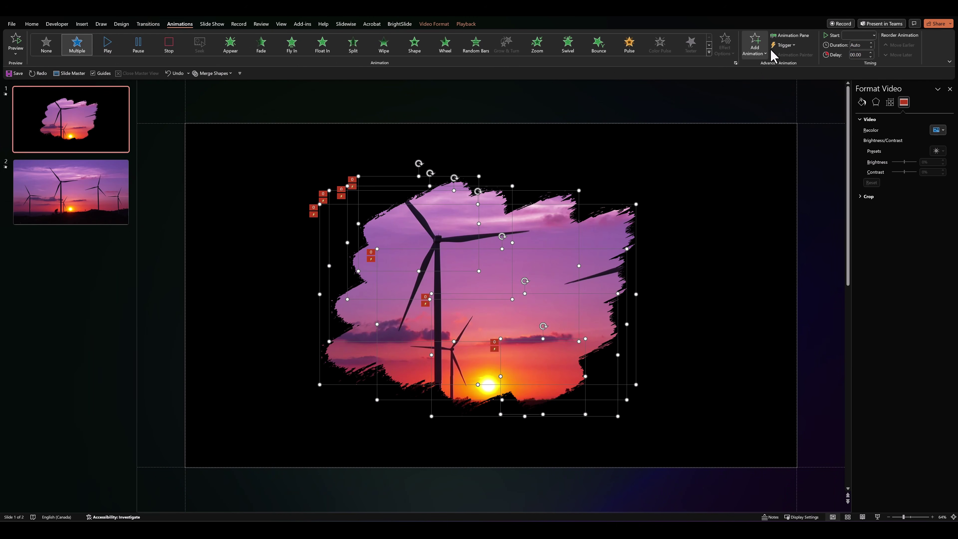
pyautogui.click(786, 35)
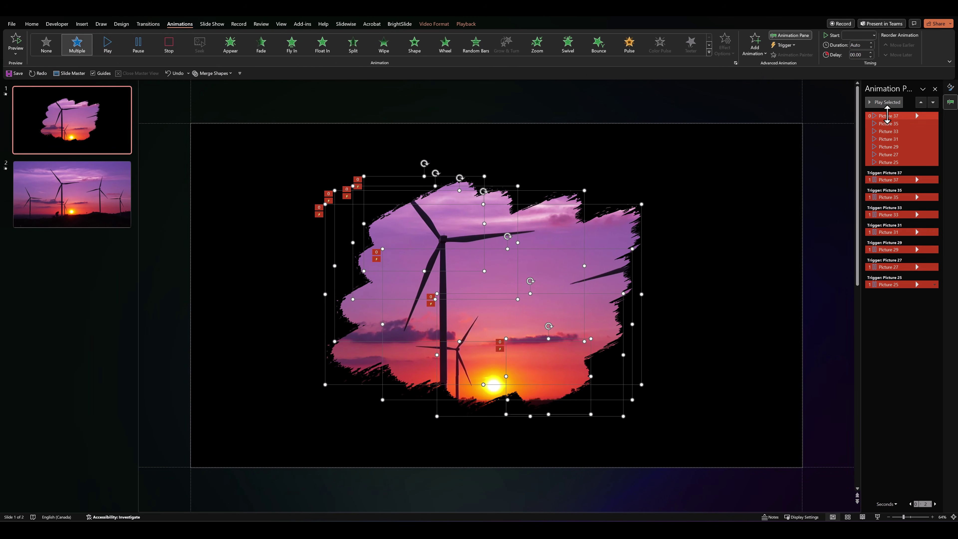
pyautogui.rightClick(878, 116)
pyautogui.click(886, 133)
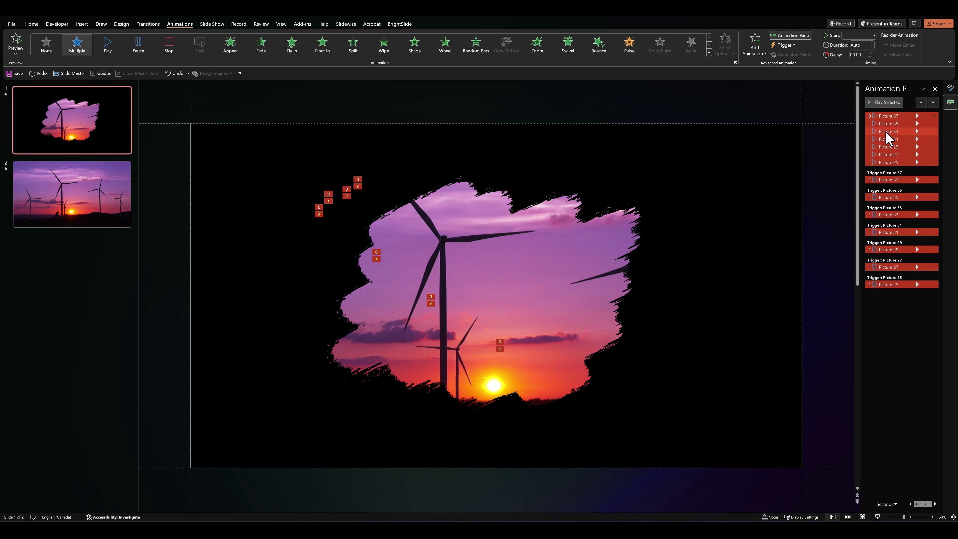
pyautogui.click(767, 158)
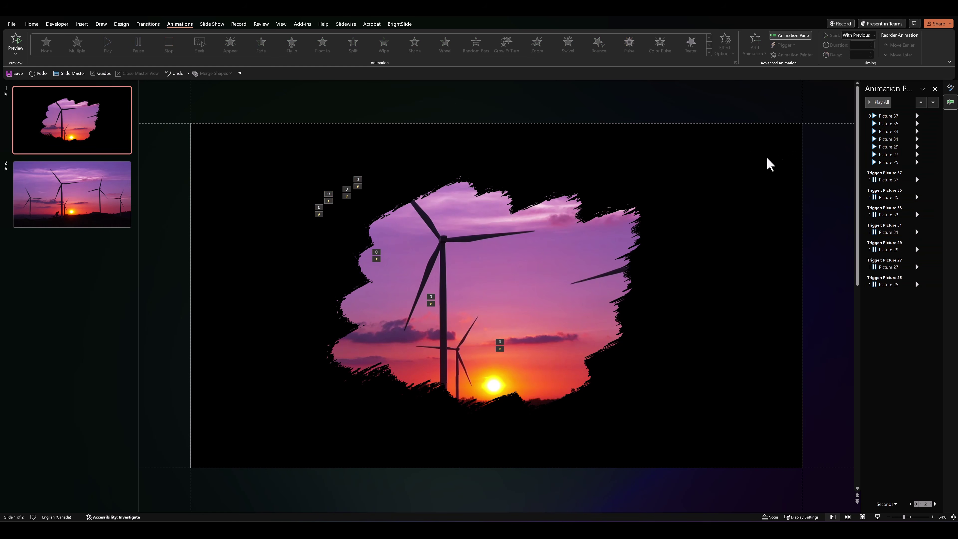
pyautogui.click(877, 517)
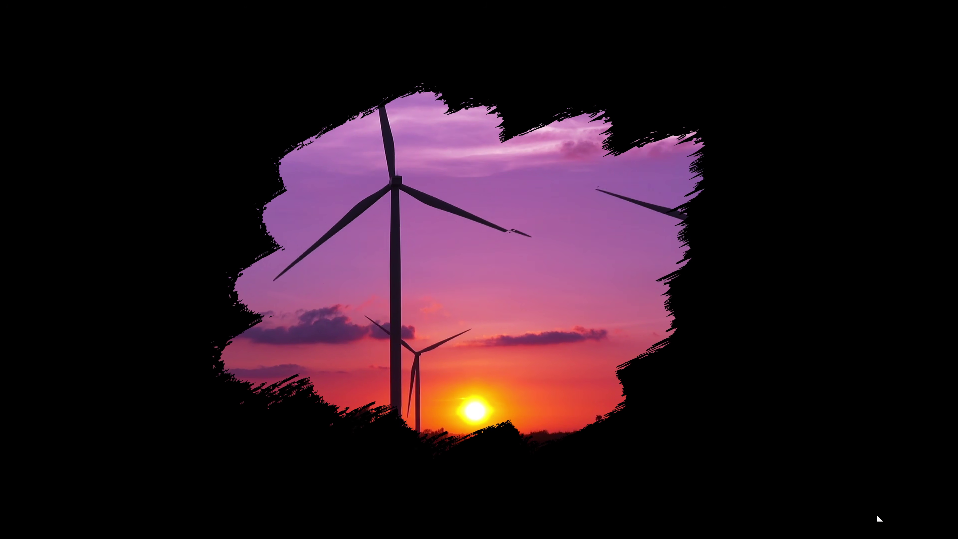
pyautogui.press('Escape')
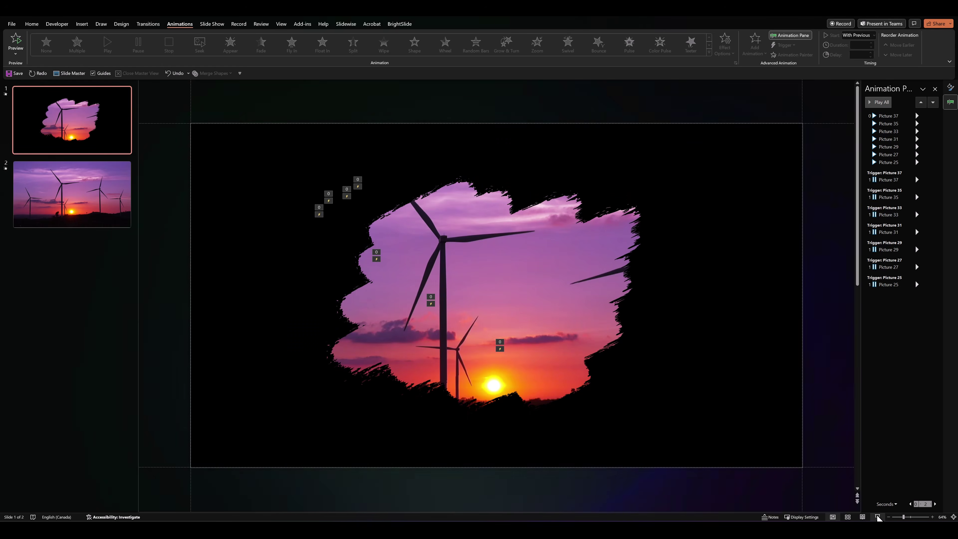
# Apply the first Outer shadow preset to all seven video brush strokes and preview the slide in the slide show
pyautogui.click(451, 210)
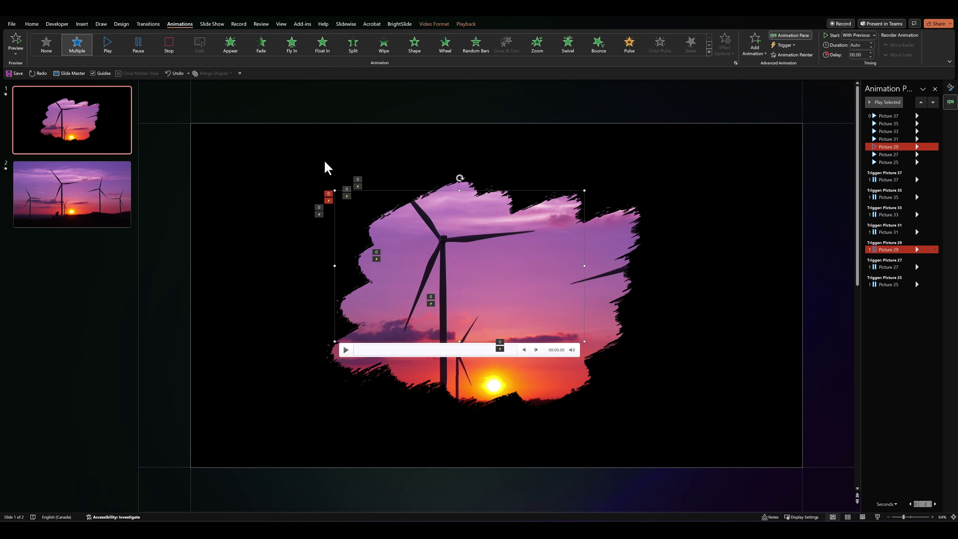
pyautogui.moveTo(261, 158); pyautogui.dragTo(667, 436)
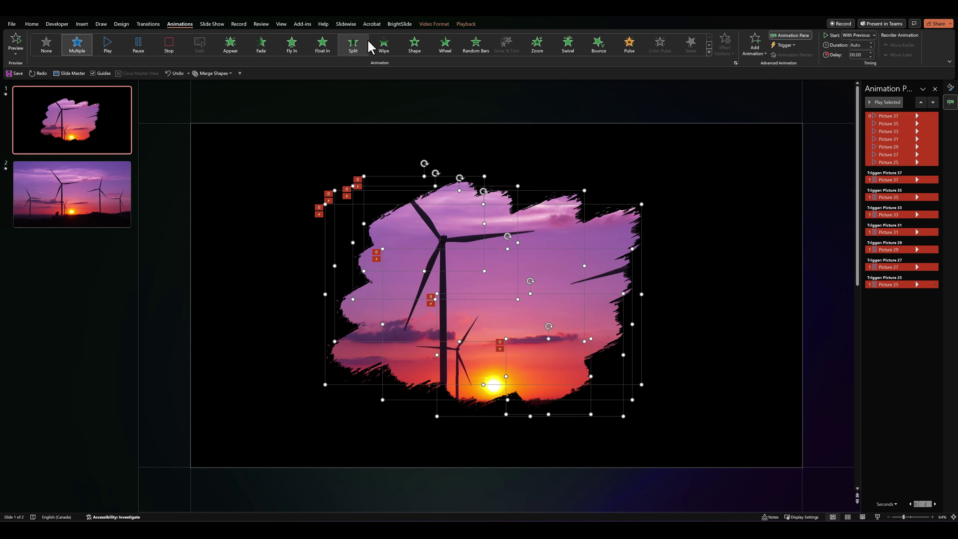
pyautogui.click(426, 25)
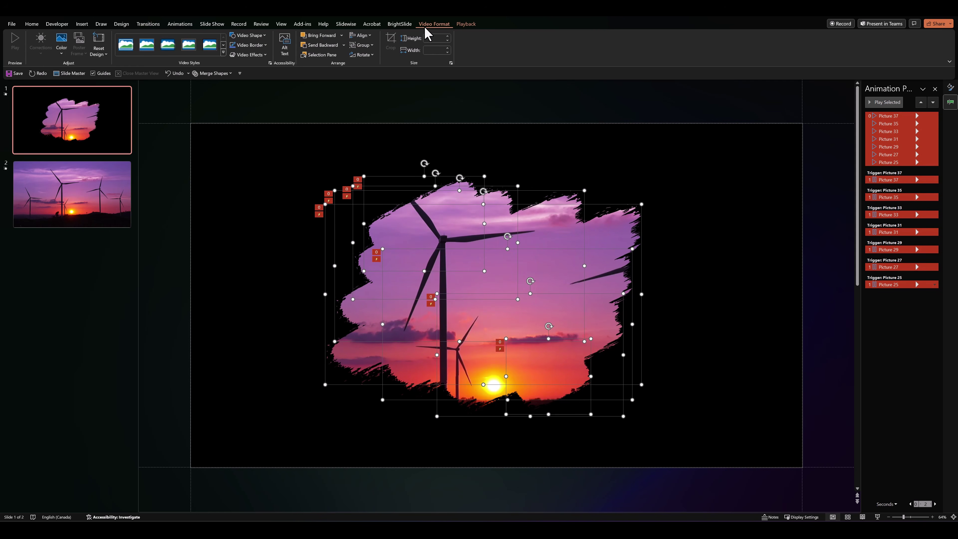
pyautogui.click(248, 55)
pyautogui.moveTo(244, 84)
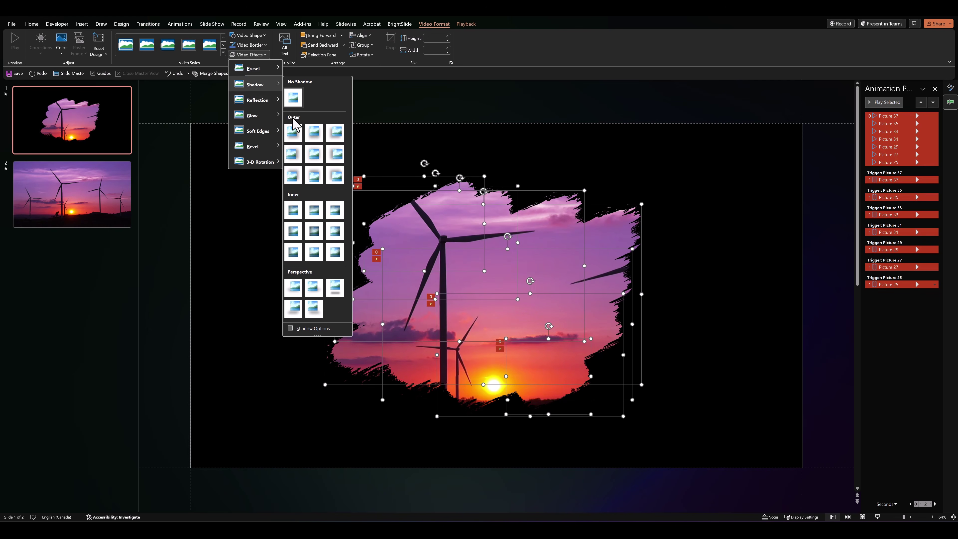
pyautogui.click(297, 131)
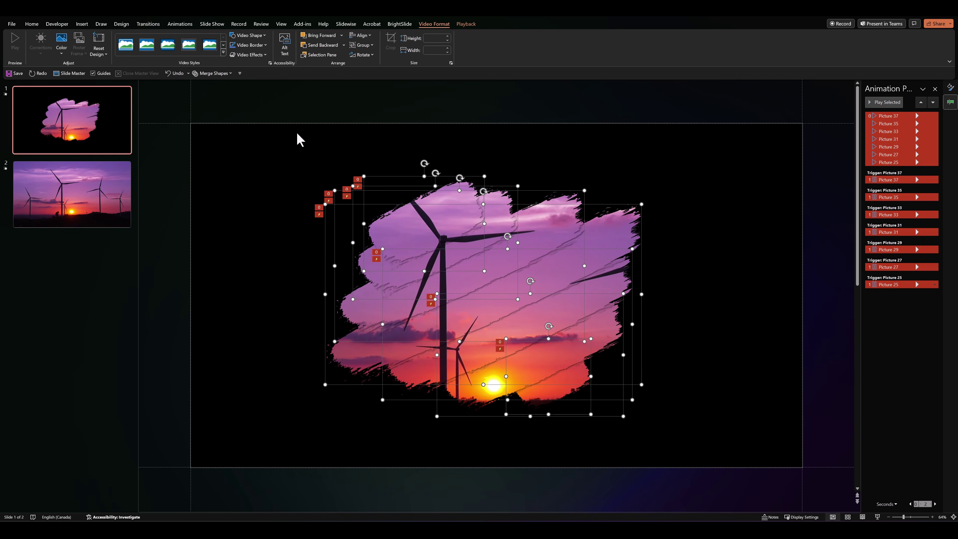
pyautogui.click(278, 167)
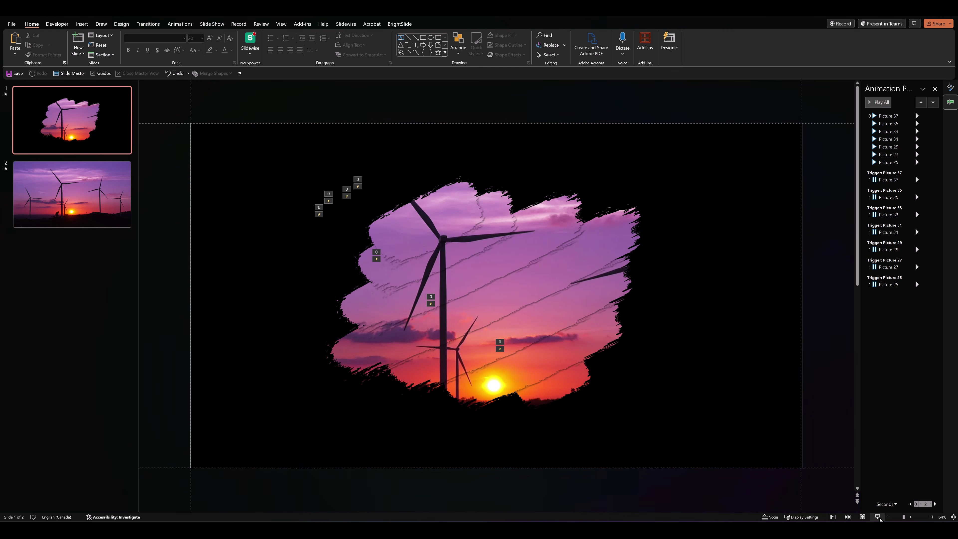
pyautogui.click(879, 517)
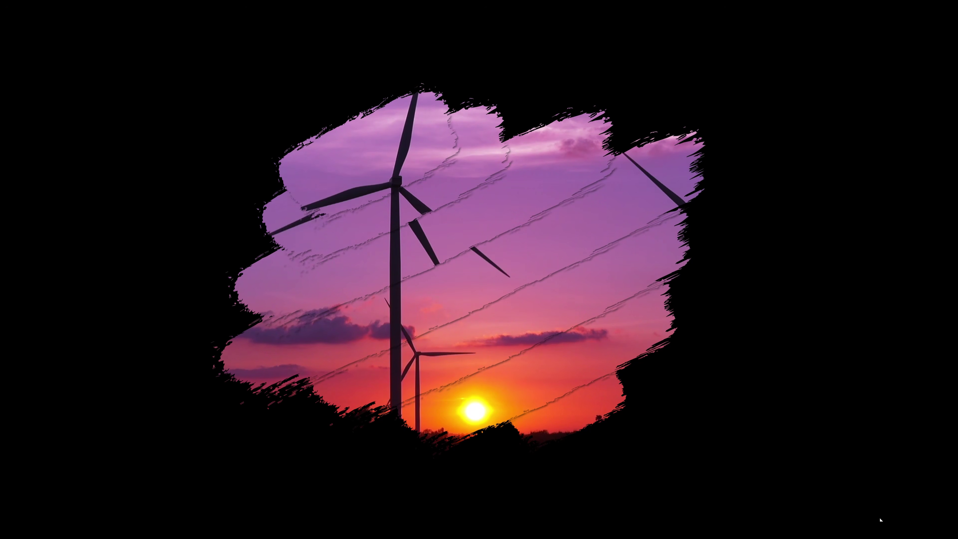
pyautogui.press('Escape')
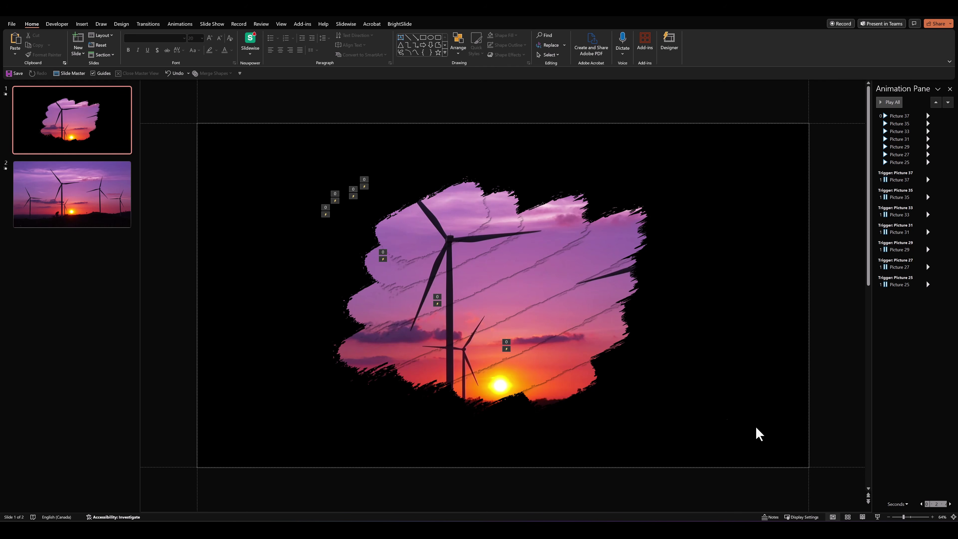
# Add a Wipe entrance animation to the uppermost video brush stroke with the direction From Right
pyautogui.click(473, 218)
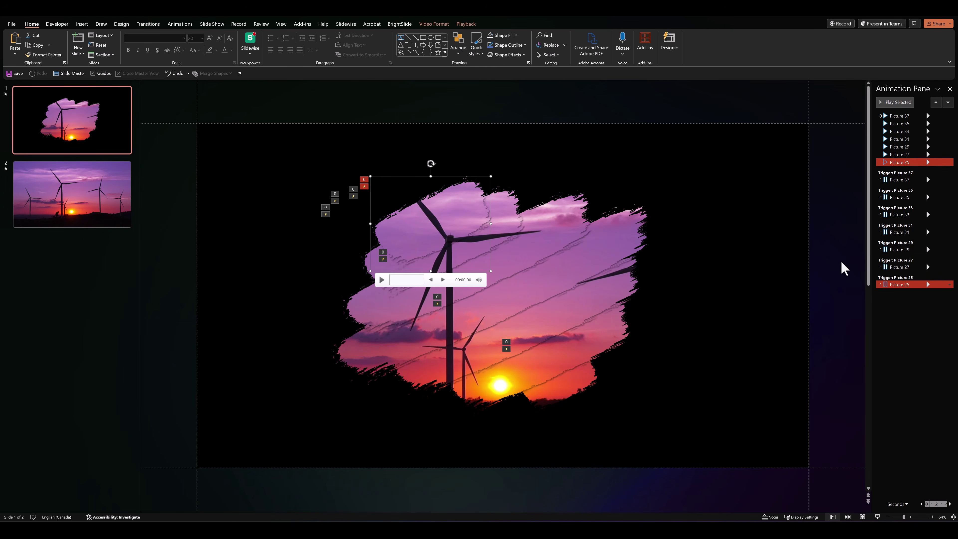
pyautogui.click(181, 24)
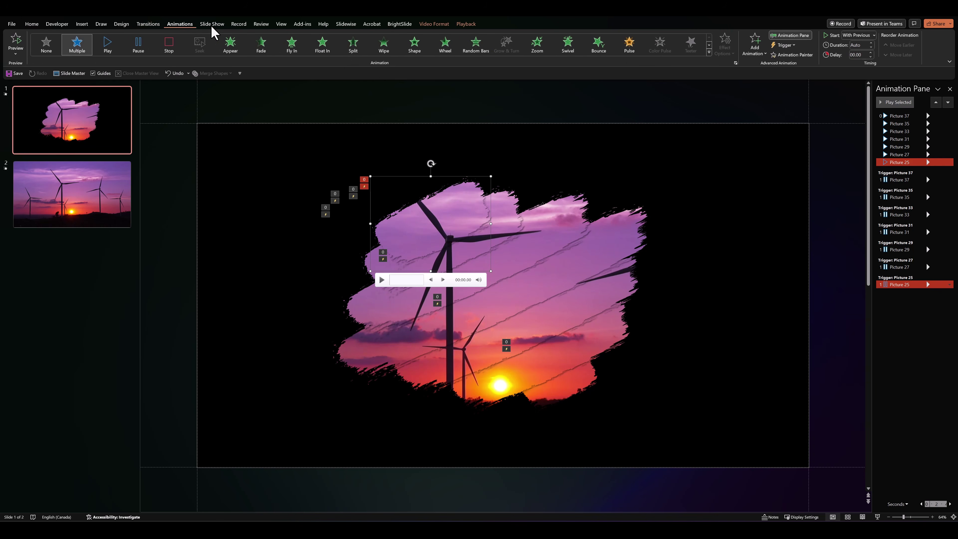
pyautogui.click(756, 50)
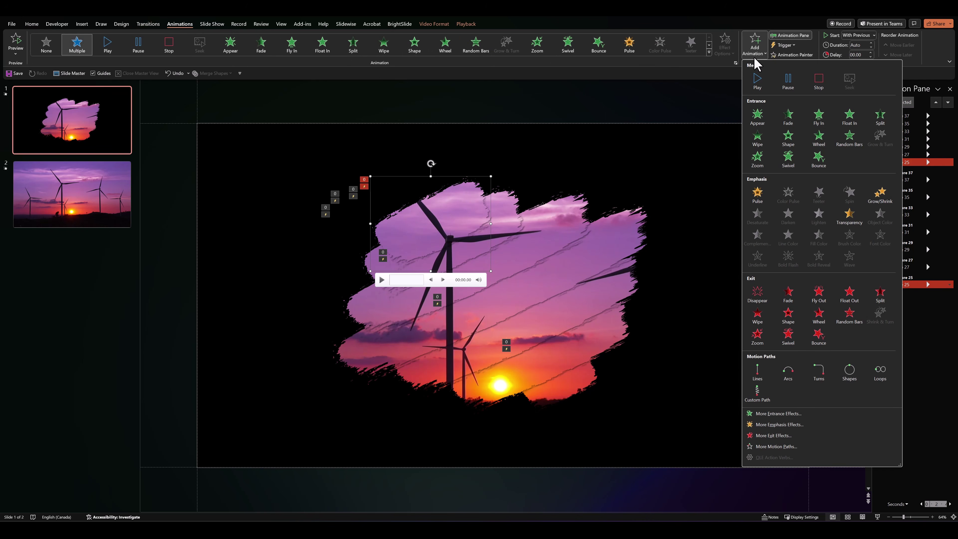
pyautogui.click(757, 136)
pyautogui.click(724, 49)
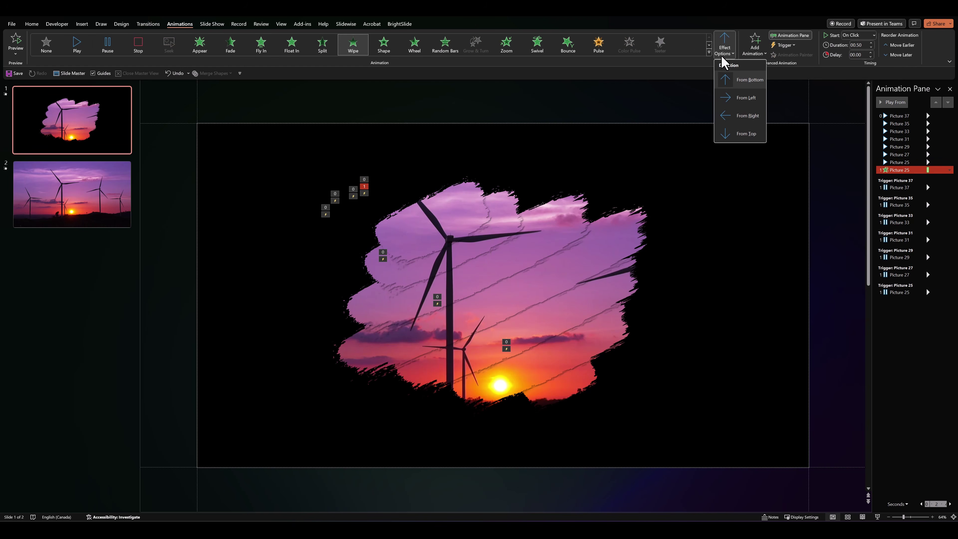
pyautogui.click(734, 115)
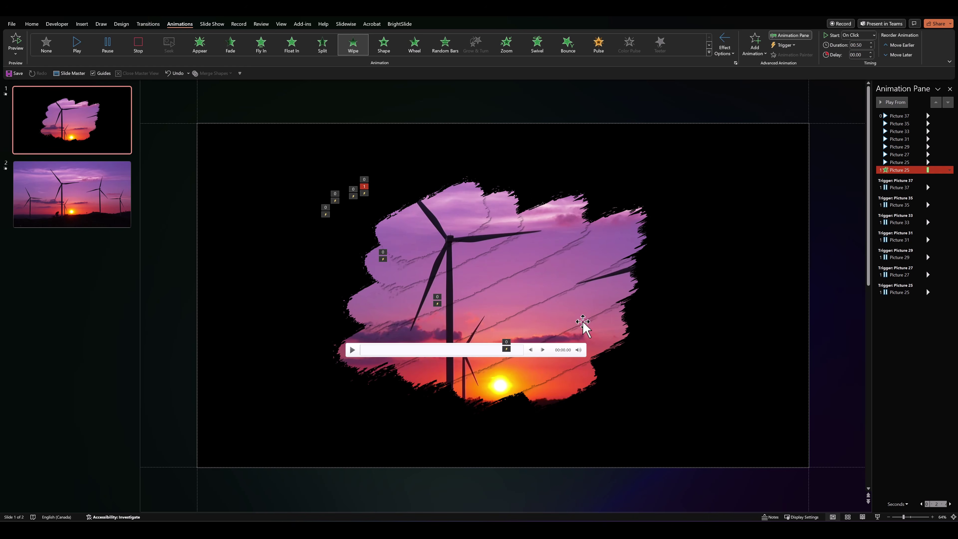
# Add a Wipe entrance animation to each of the second, third and fourth video brush strokes, keeping their existing play animations
pyautogui.click(514, 210)
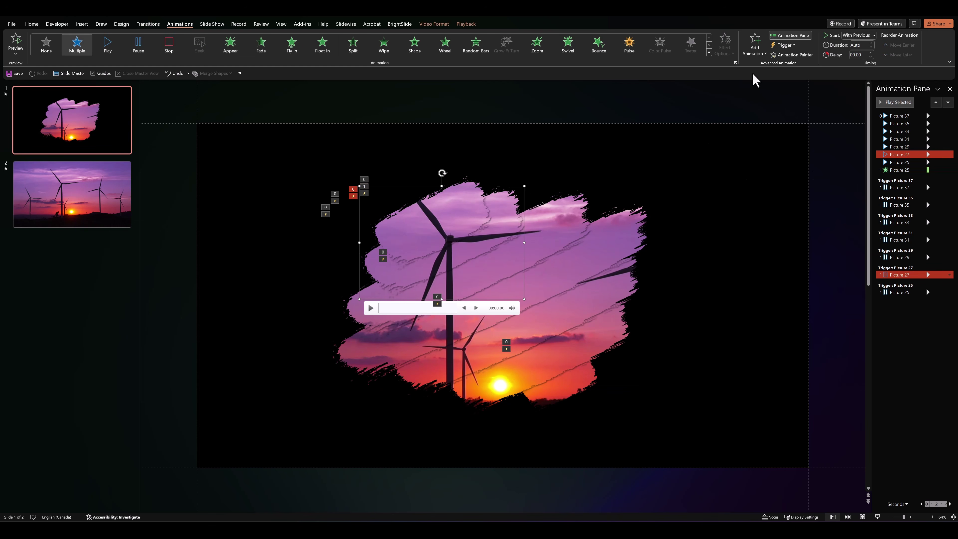
pyautogui.click(754, 50)
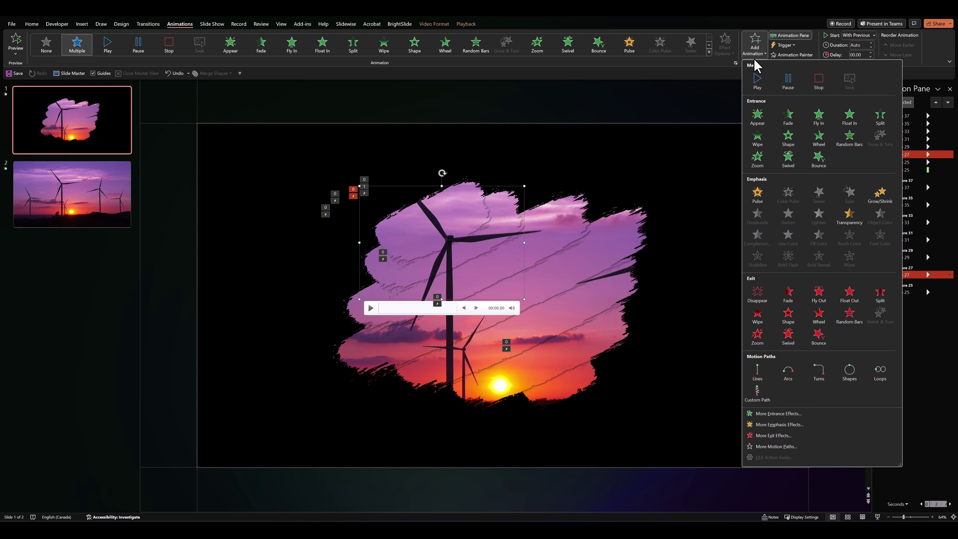
pyautogui.click(757, 140)
pyautogui.click(546, 213)
pyautogui.click(754, 56)
pyautogui.click(757, 140)
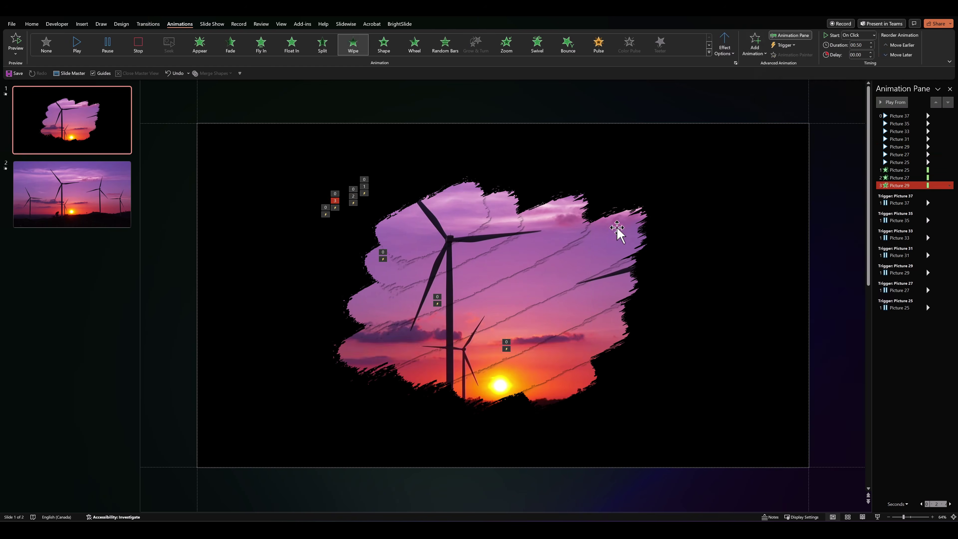
pyautogui.click(620, 230)
pyautogui.click(754, 57)
pyautogui.click(757, 140)
# Add a Wipe entrance animation to each of the fifth, sixth and seventh video brush strokes, keeping their existing play animations
pyautogui.click(617, 284)
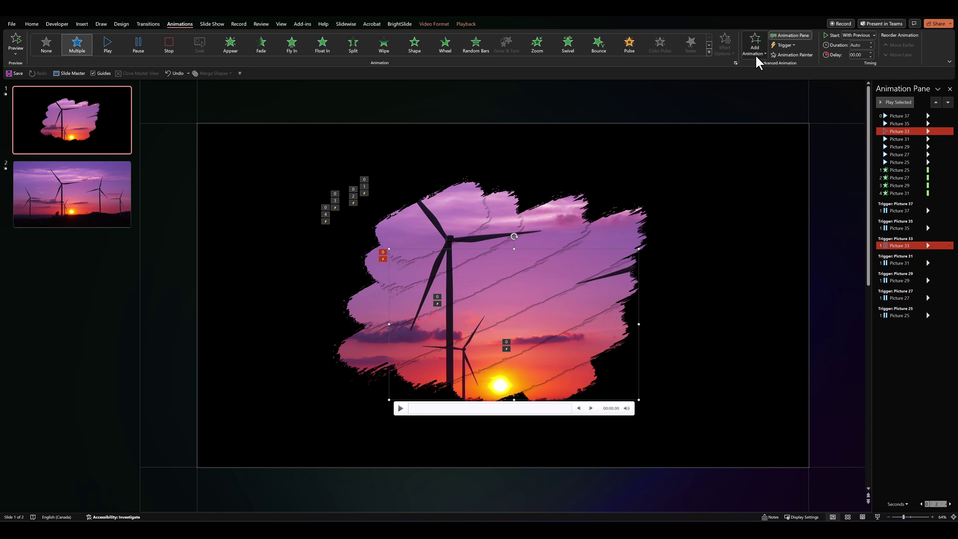
pyautogui.click(754, 51)
pyautogui.click(757, 140)
pyautogui.click(625, 298)
pyautogui.click(755, 51)
pyautogui.click(758, 140)
pyautogui.click(638, 278)
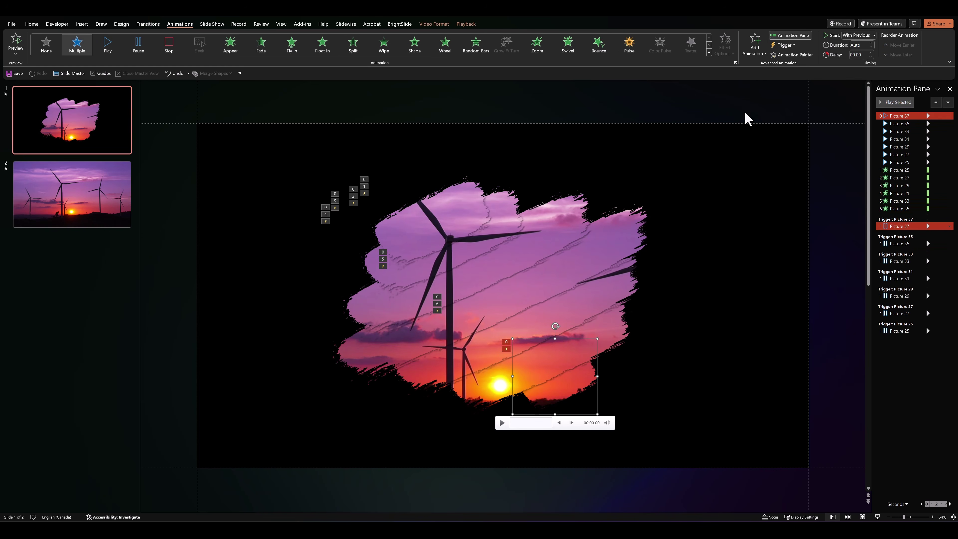
pyautogui.click(754, 51)
pyautogui.click(757, 139)
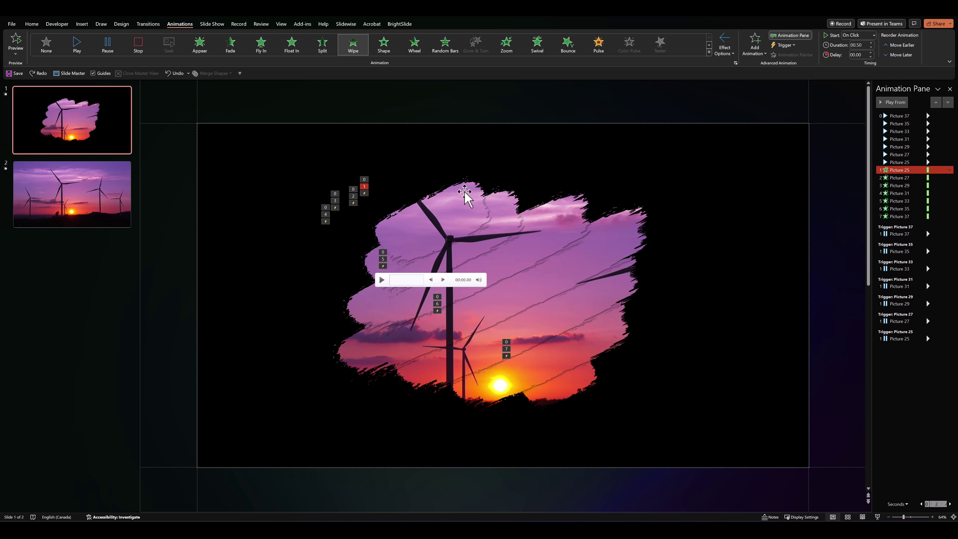
# Check the first brush stroke's Wipe direction, and set the second stroke's Wipe to From Left and the third's to From Right
pyautogui.click(458, 186)
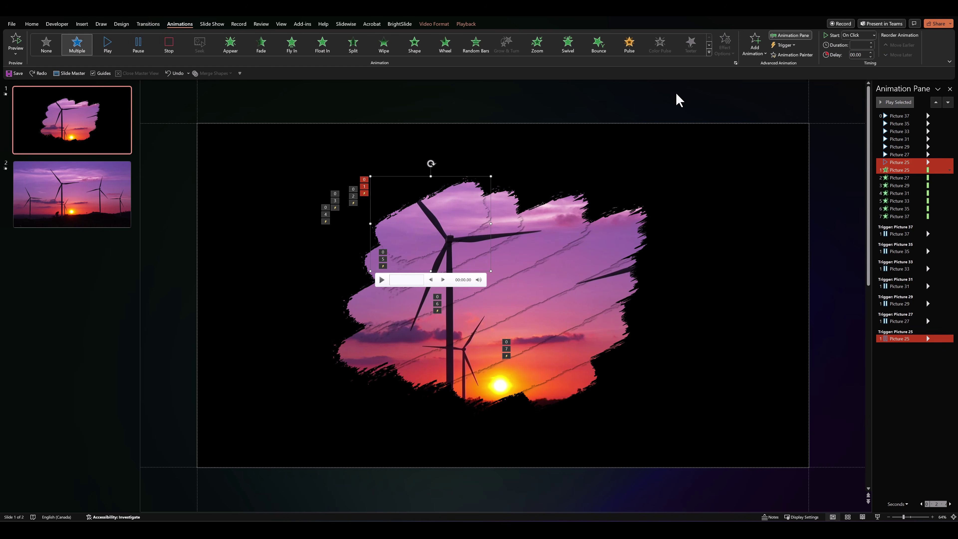
pyautogui.click(759, 115)
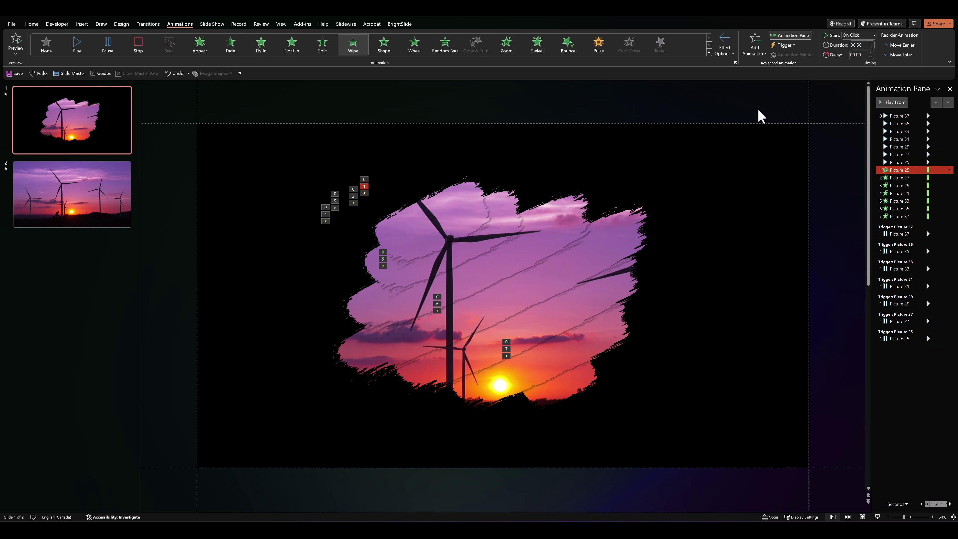
pyautogui.click(724, 51)
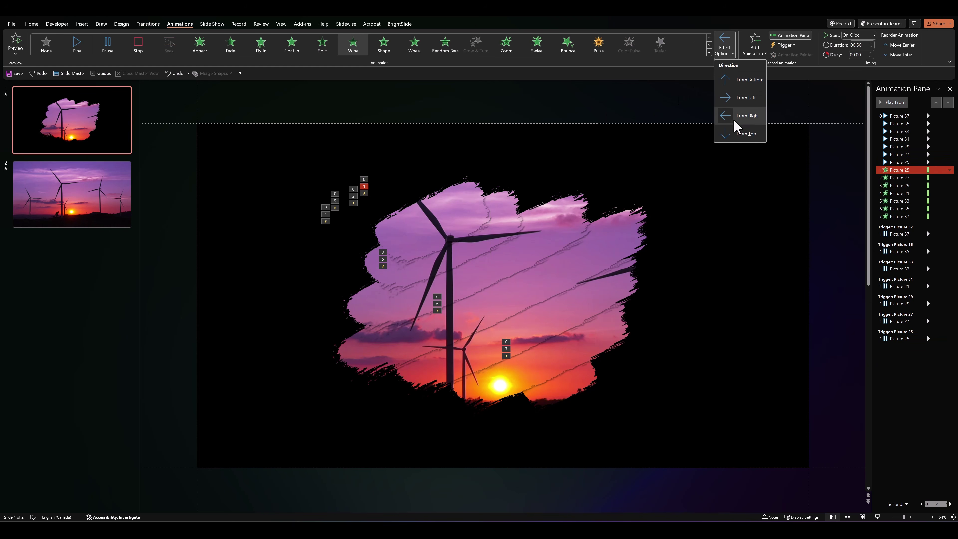
pyautogui.click(883, 177)
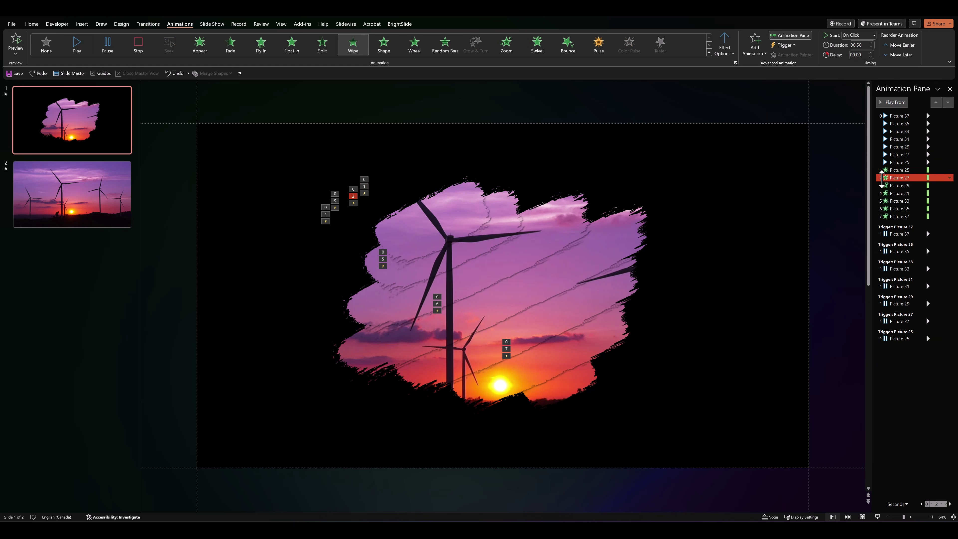
pyautogui.click(725, 51)
pyautogui.click(724, 98)
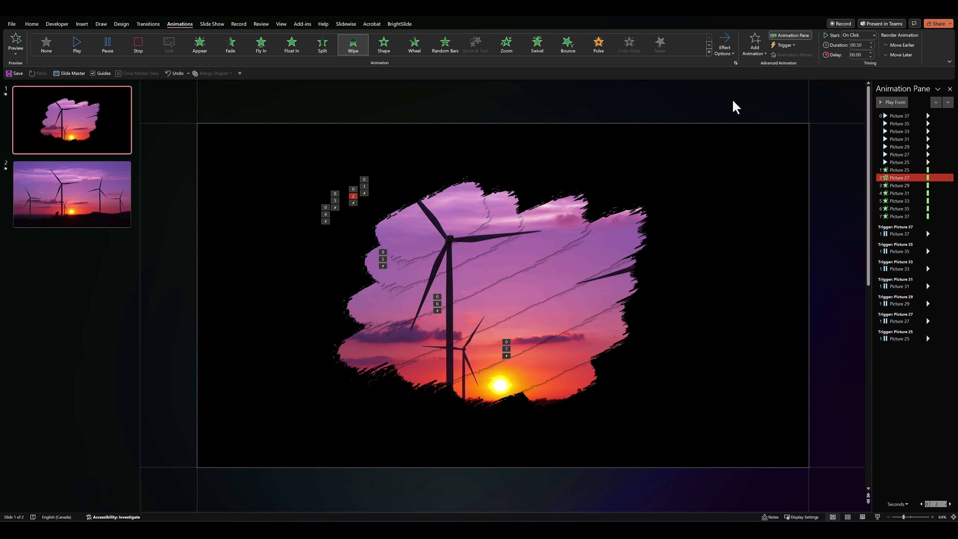
pyautogui.click(896, 186)
pyautogui.click(729, 53)
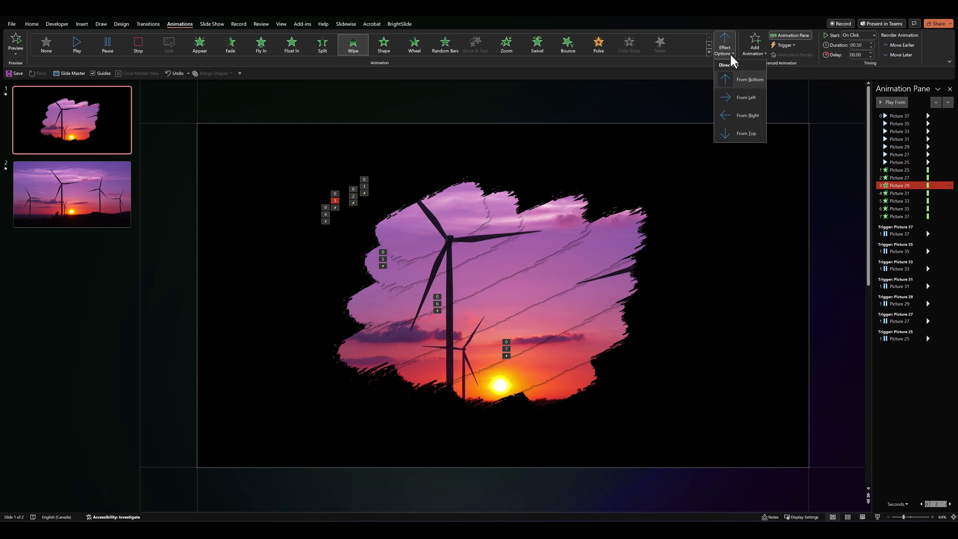
pyautogui.click(746, 118)
# Continue the alternating Wipe directions on the fourth and fifth brush strokes, using From Right for the fifth
pyautogui.click(905, 192)
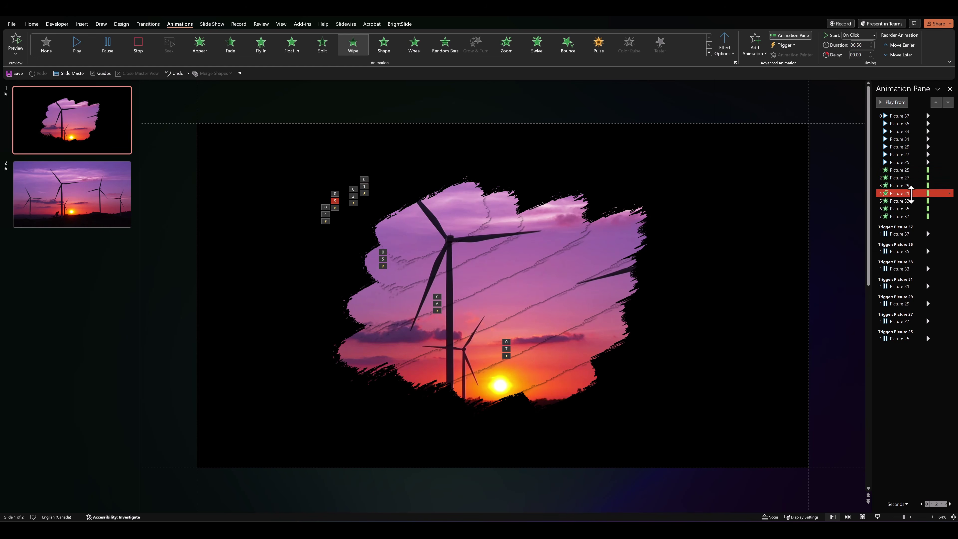
pyautogui.click(725, 47)
pyautogui.click(730, 70)
pyautogui.click(725, 48)
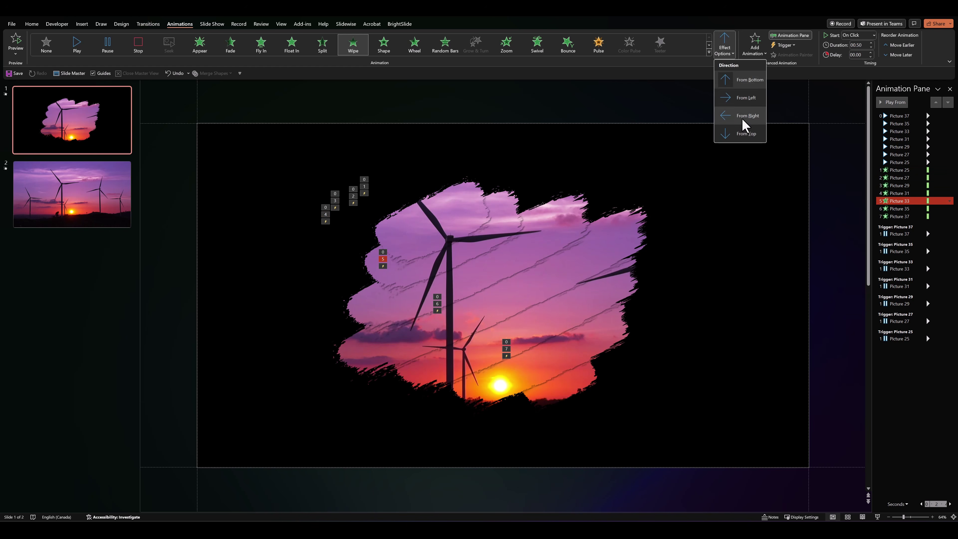
pyautogui.click(744, 121)
# Set the sixth brush stroke's Wipe direction to From Left and the seventh's to From Right
pyautogui.click(900, 209)
pyautogui.keyDown('shift'); pyautogui.click(899, 217); pyautogui.keyUp('shift')
pyautogui.click(724, 47)
pyautogui.click(736, 94)
pyautogui.click(724, 48)
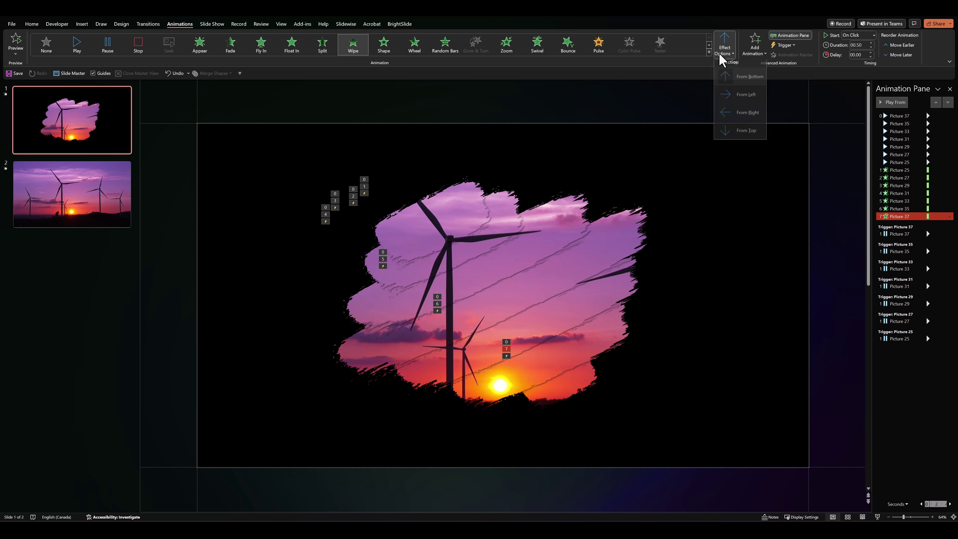
pyautogui.click(729, 113)
# Move all seven Wipe animations ahead of the video play animations and set their duration to 1 second
pyautogui.click(891, 102)
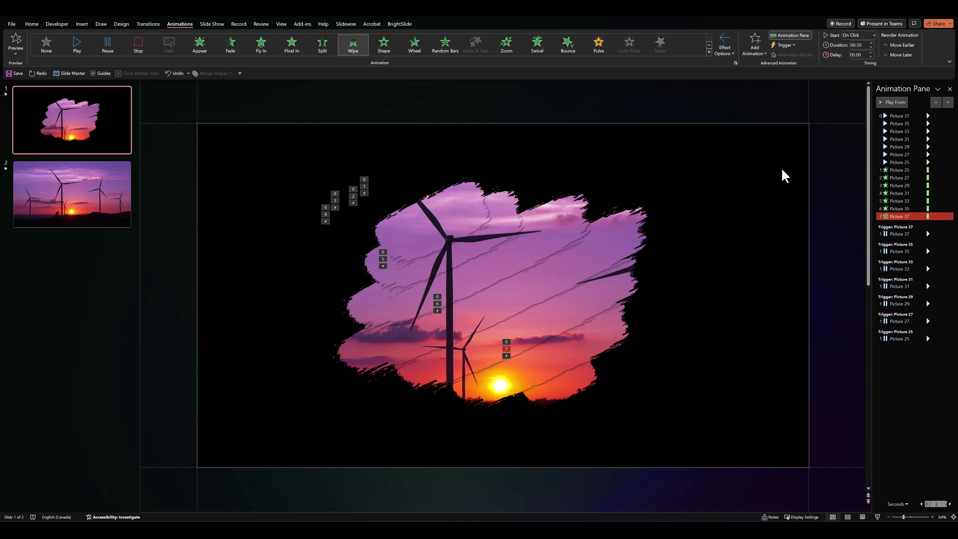
pyautogui.keyDown('shift'); pyautogui.click(890, 170); pyautogui.keyUp('shift')
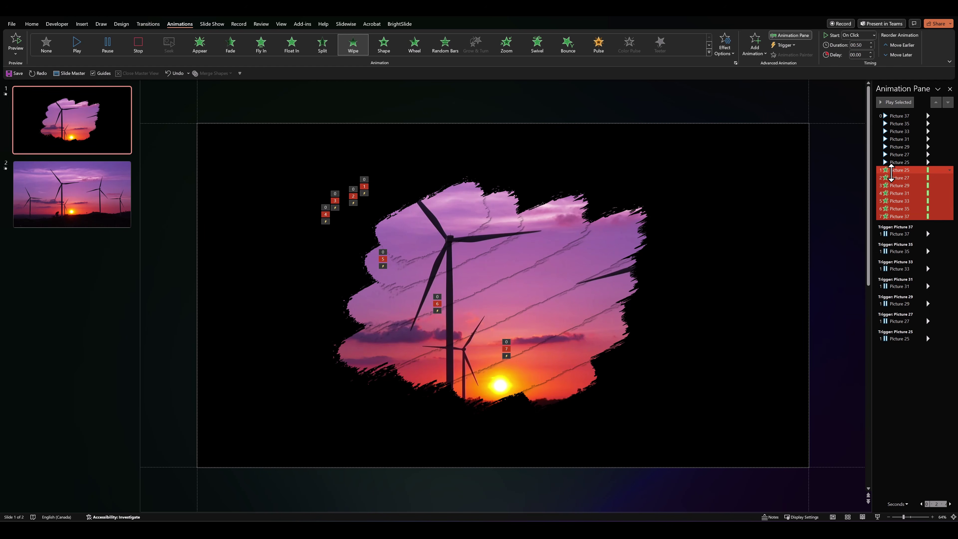
pyautogui.moveTo(895, 171); pyautogui.dragTo(892, 115)
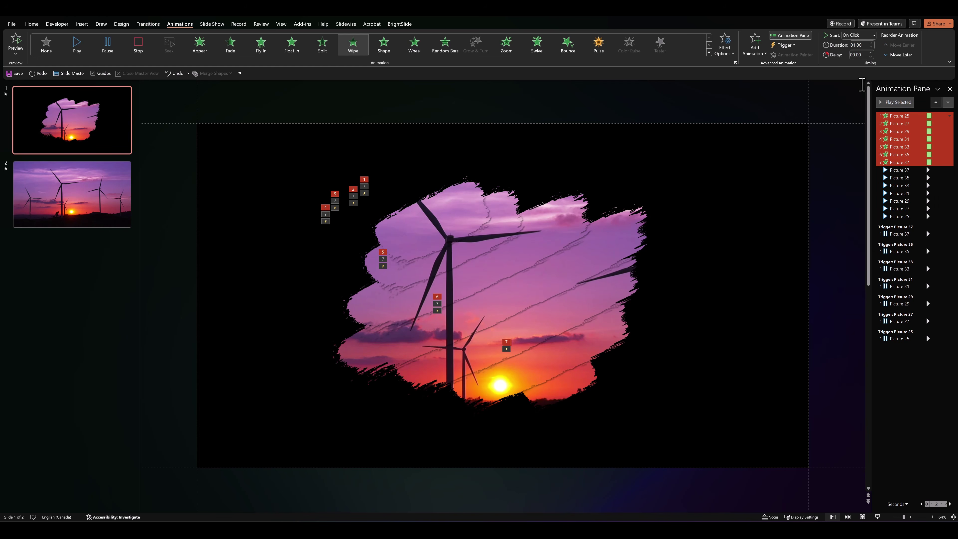
# Set all seven Wipe animations to start With Previous and stagger their start times down the list, the fourth at about 1.7 s
pyautogui.moveTo(870, 120); pyautogui.dragTo(770, 119)
pyautogui.click(949, 115)
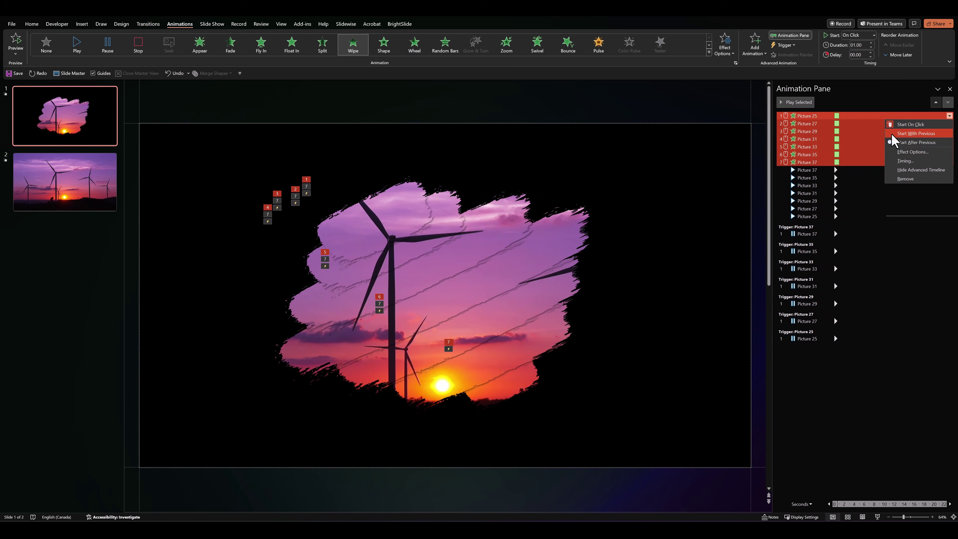
pyautogui.click(915, 133)
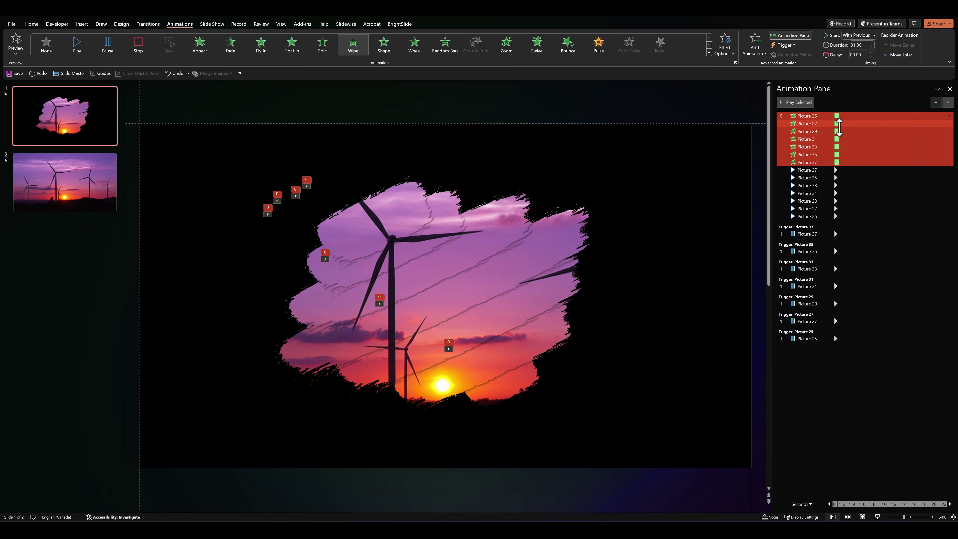
pyautogui.moveTo(838, 124); pyautogui.dragTo(844, 131)
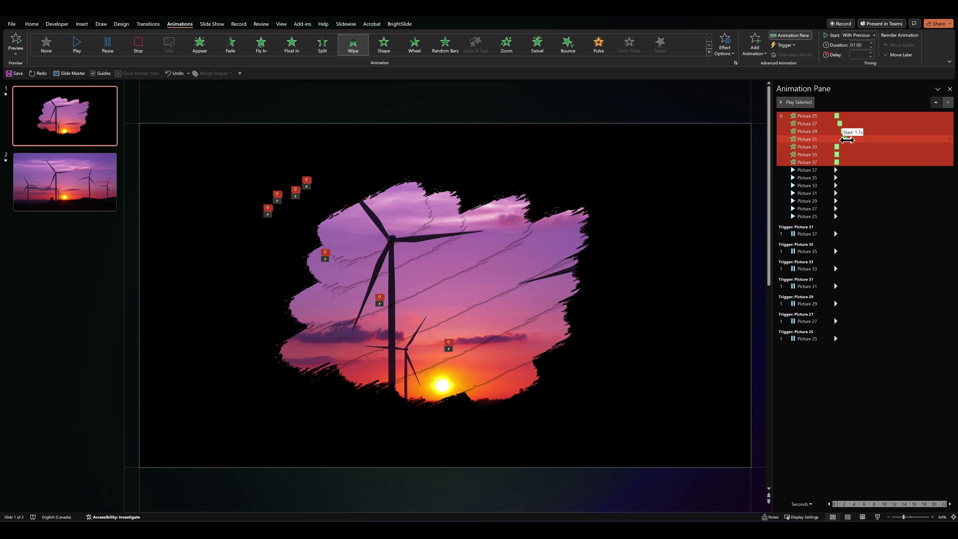
pyautogui.moveTo(836, 147); pyautogui.dragTo(855, 163)
# Set the first play animation in the list, Picture 37, to start After Previous and preview the slide in the slide show
pyautogui.rightClick(807, 170)
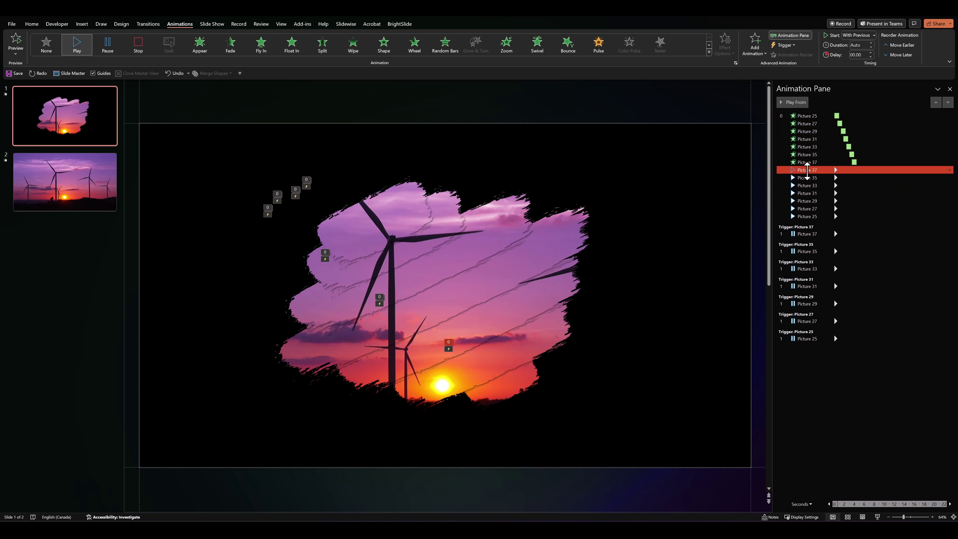
pyautogui.click(891, 196)
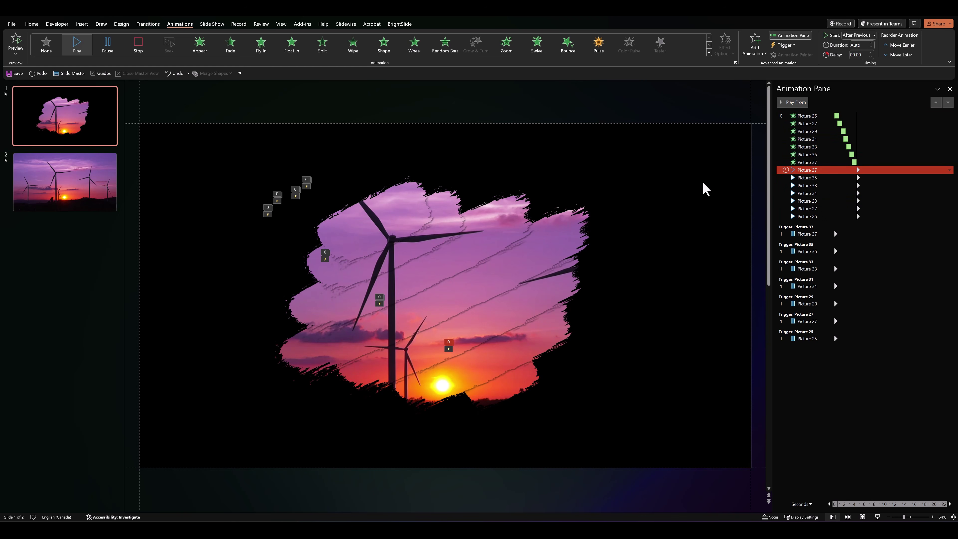
pyautogui.click(705, 188)
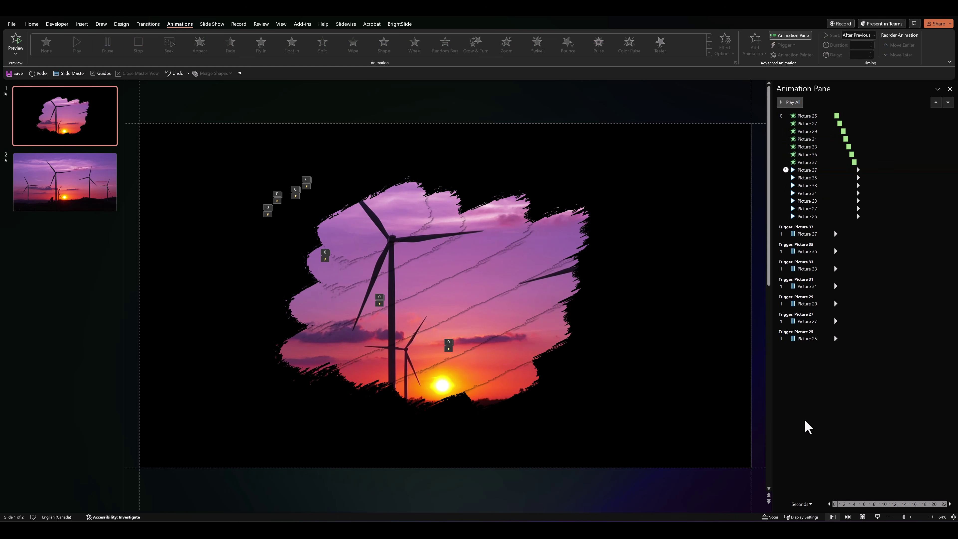
pyautogui.click(875, 517)
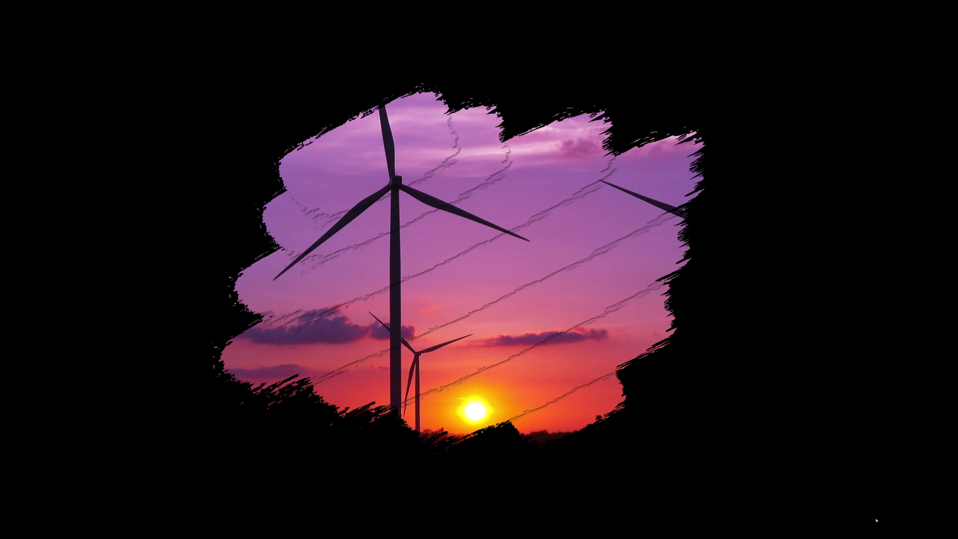
pyautogui.press('Escape')
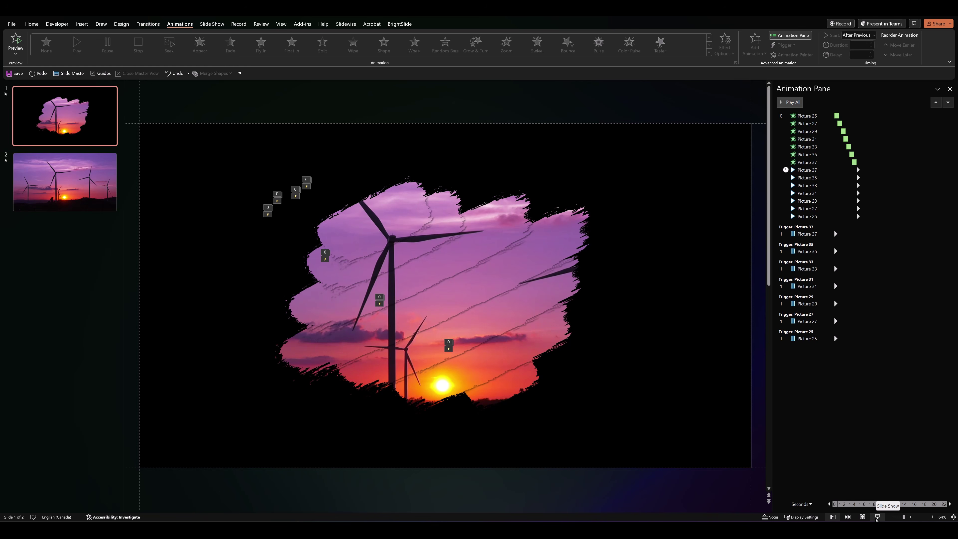
pyautogui.click(877, 516)
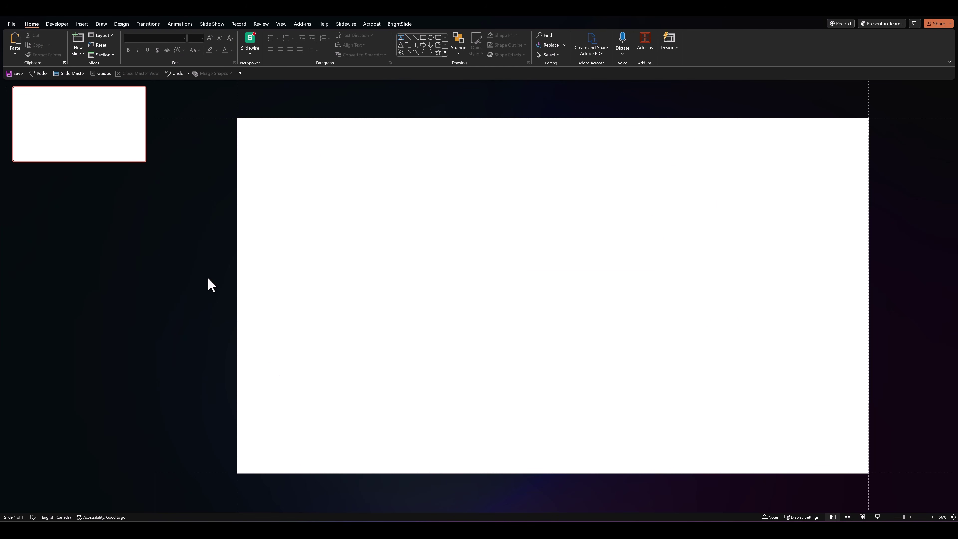
# Paste the torn-edge strip graphic onto the blank slide, enlarged to about 8.7 cm by 23.4 cm and filled with orange
pyautogui.hotkey('ctrl', 'v')
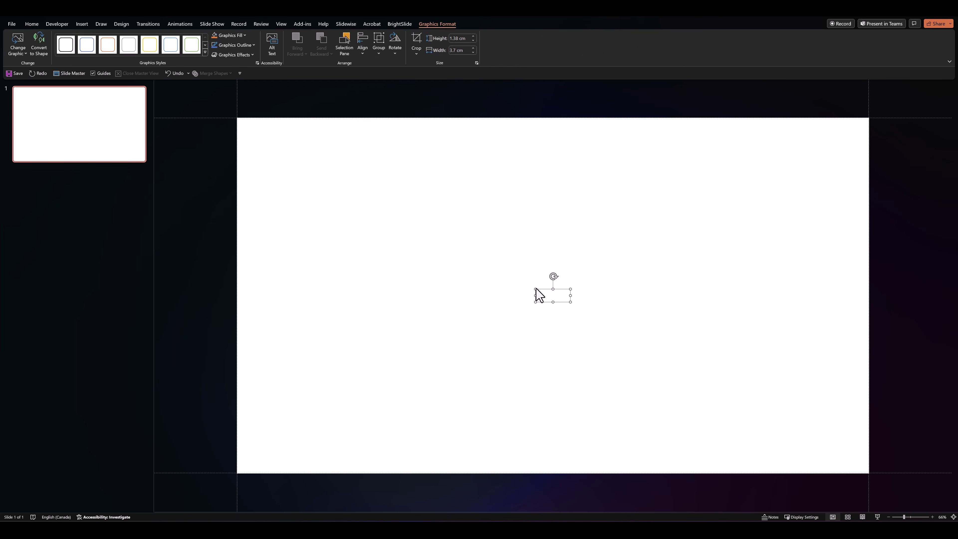
pyautogui.moveTo(536, 288); pyautogui.dragTo(351, 220)
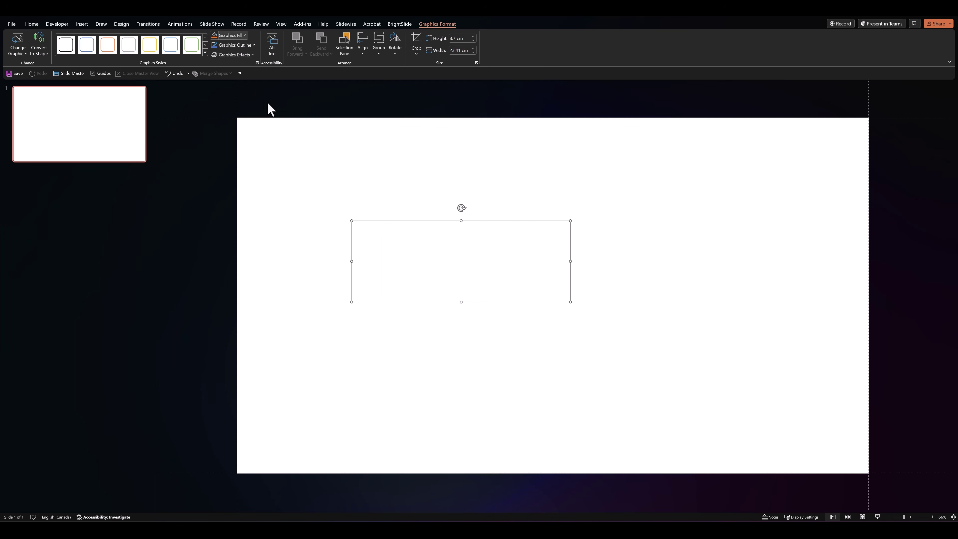
pyautogui.click(220, 36)
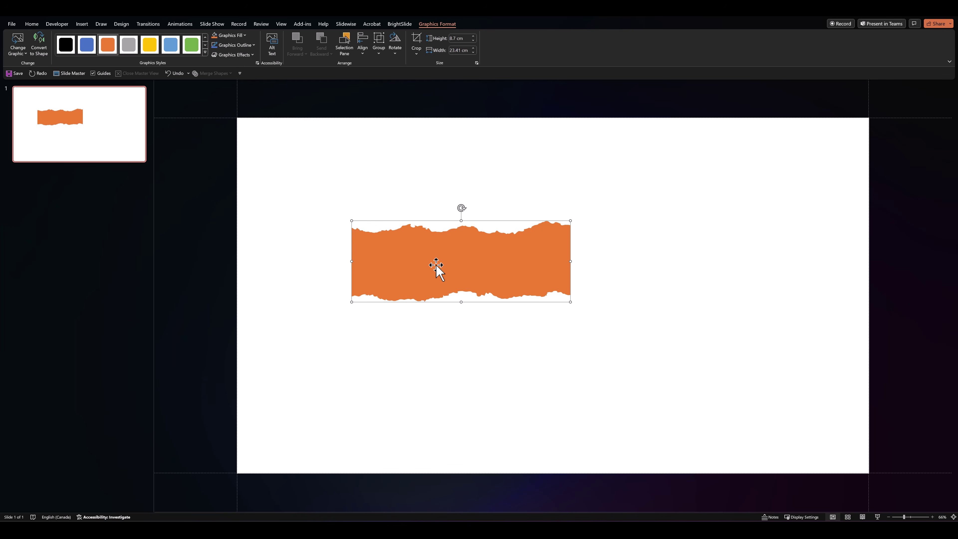
# Convert the orange torn strip to a shape and rotate it 90° so it stands vertically near the slide's middle
pyautogui.click(42, 49)
pyautogui.click(301, 251)
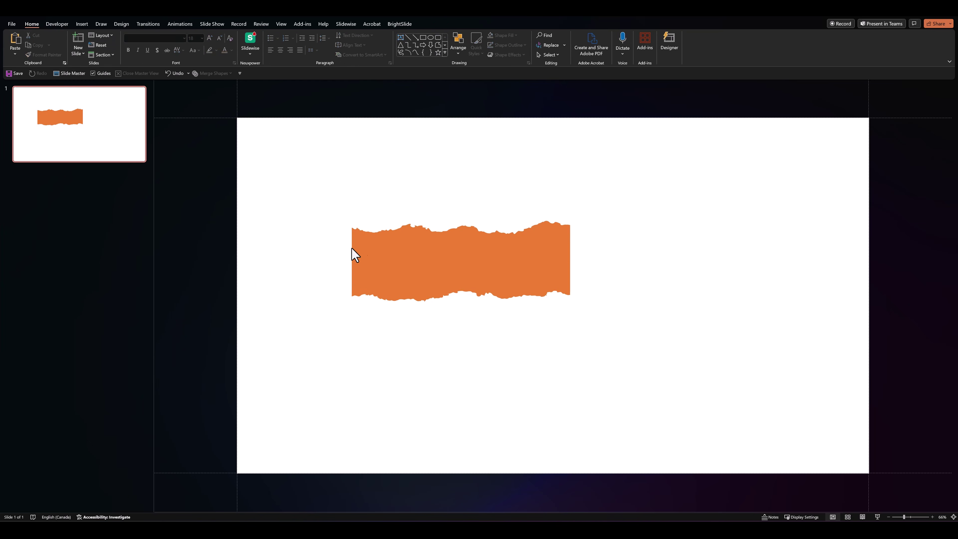
pyautogui.click(354, 255)
pyautogui.moveTo(408, 248); pyautogui.dragTo(461, 253)
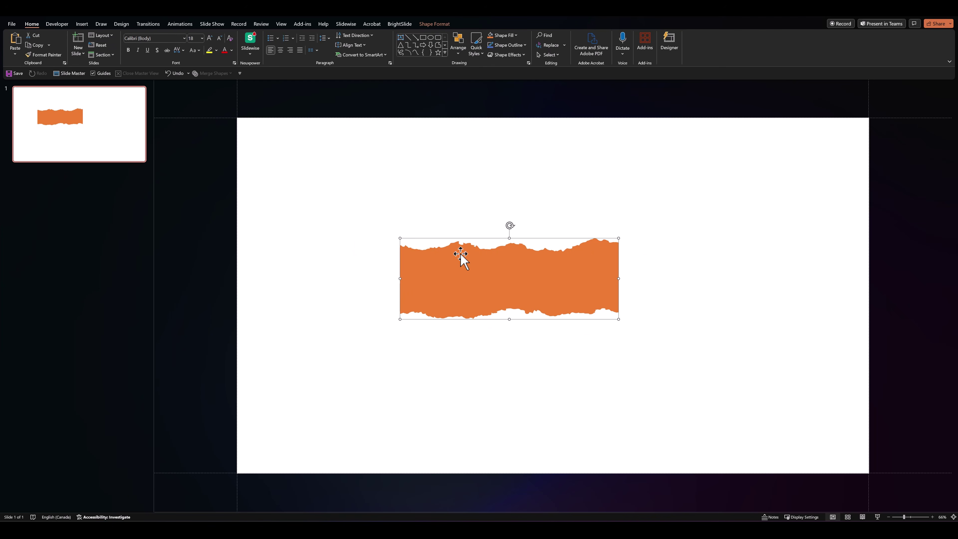
pyautogui.moveTo(519, 228); pyautogui.dragTo(546, 285)
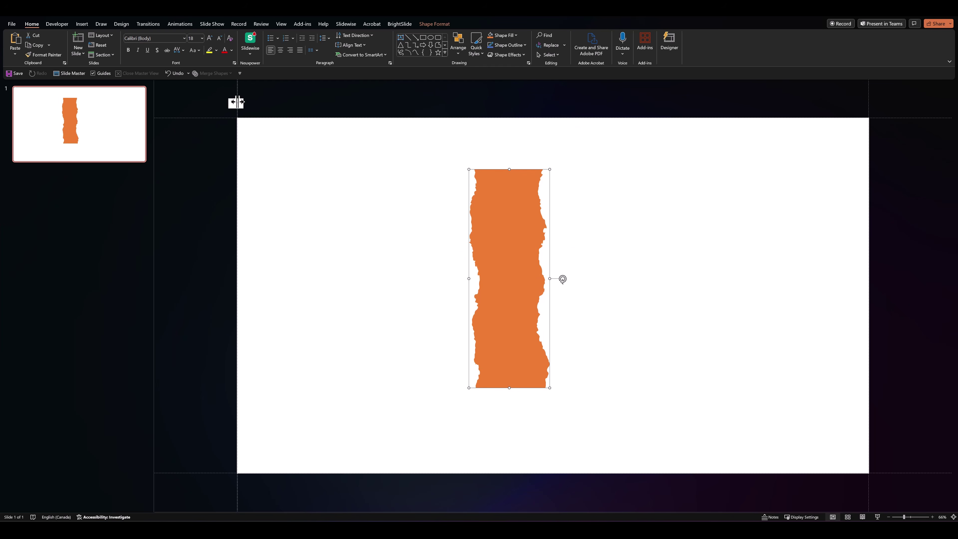
# Place a vertical guide at the slide's centre and enlarge the orange torn strip there to span the full slide height
pyautogui.moveTo(236, 102); pyautogui.dragTo(553, 102)
pyautogui.moveTo(512, 218); pyautogui.dragTo(539, 167)
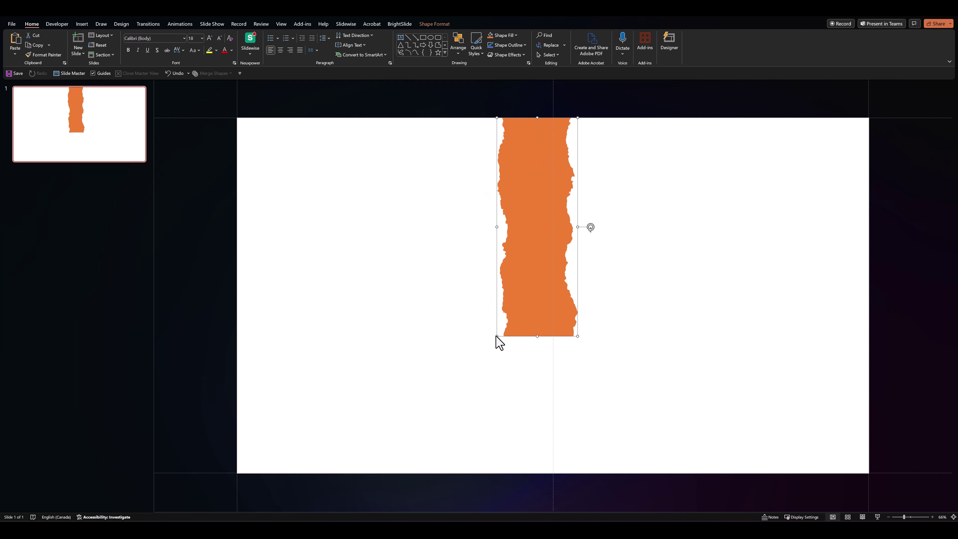
pyautogui.moveTo(496, 335); pyautogui.dragTo(460, 474)
pyautogui.click(416, 442)
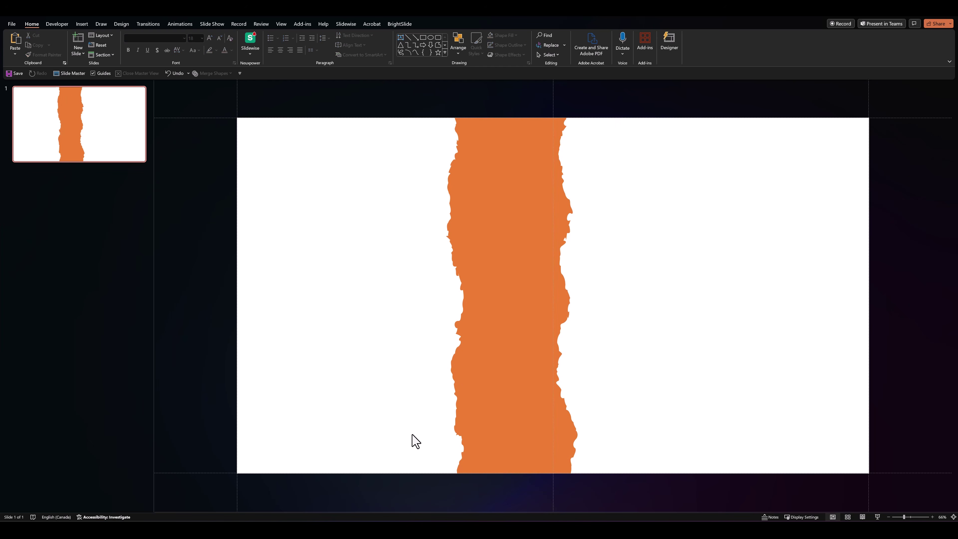
# Duplicate the orange torn strip and fill the copy with blue
pyautogui.click(500, 296)
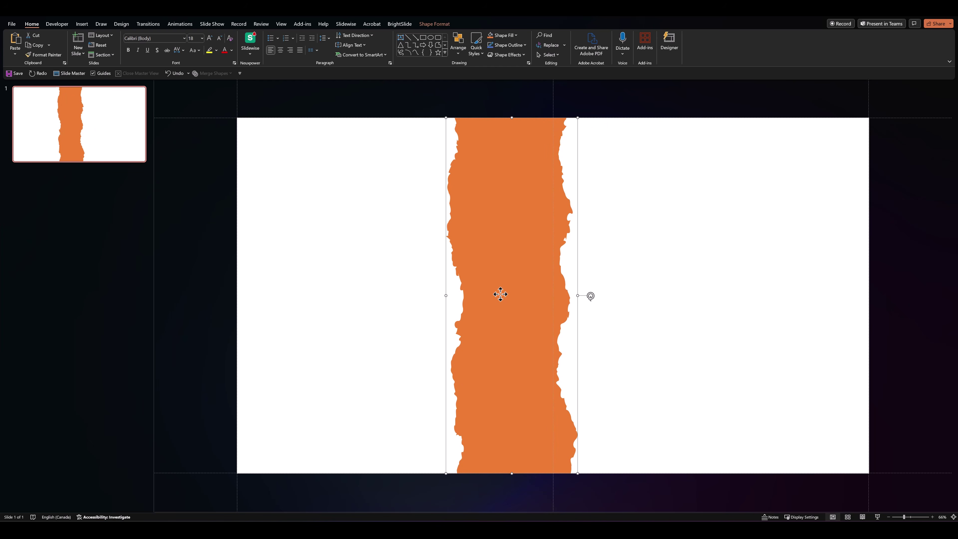
pyautogui.hotkey('ctrl', 'c')
pyautogui.hotkey('ctrl', 'v')
pyautogui.click(507, 35)
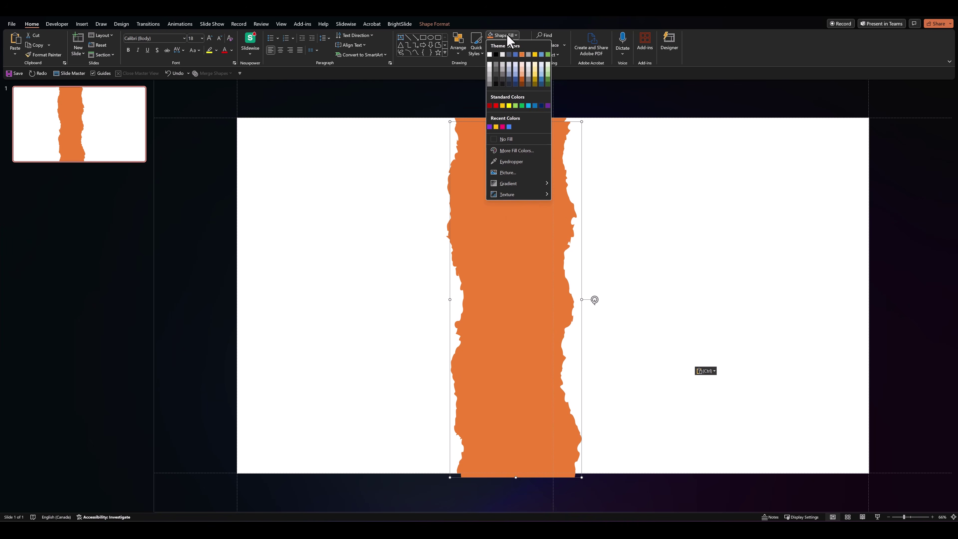
pyautogui.click(515, 55)
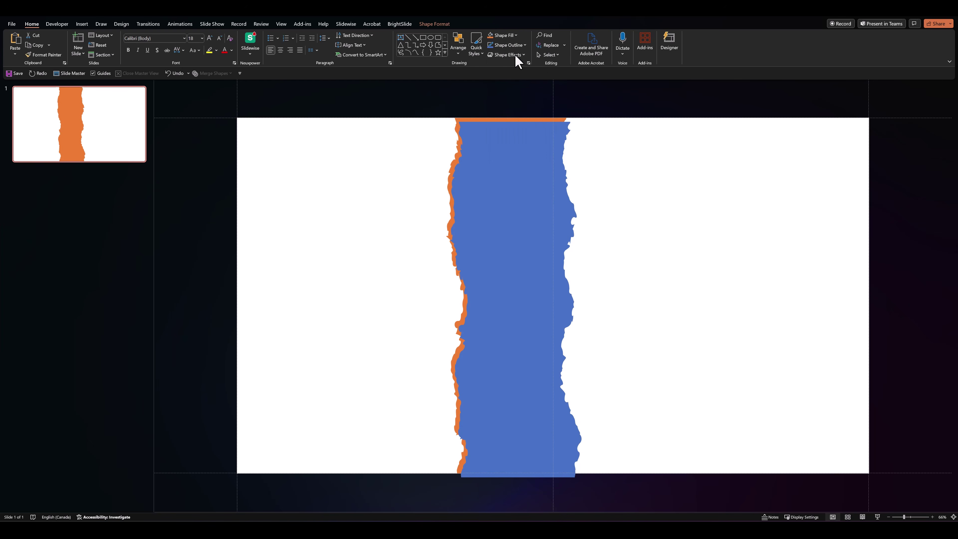
# Flip the blue torn strip horizontally and place it over the orange strip's right edge, spanning the full slide height
pyautogui.click(457, 53)
pyautogui.moveTo(475, 187)
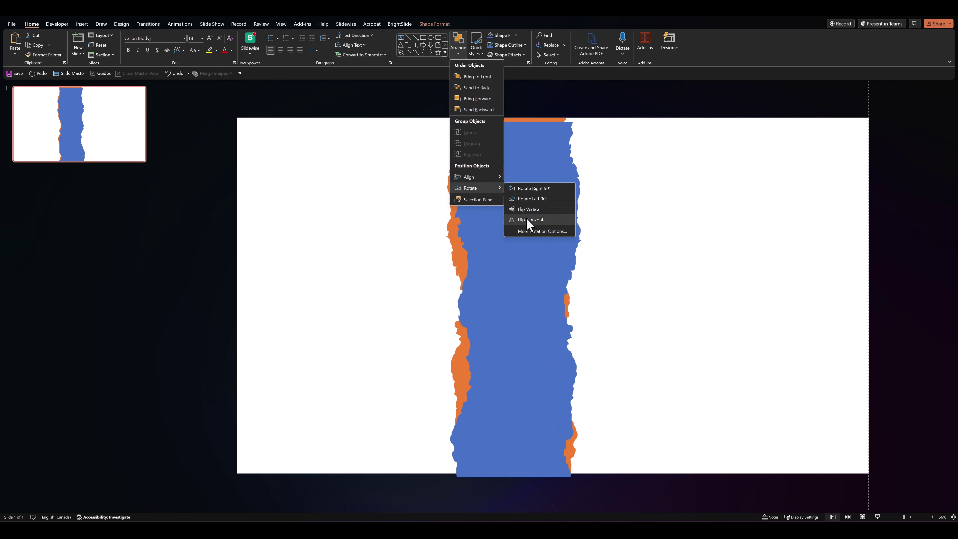
pyautogui.click(526, 217)
pyautogui.moveTo(498, 218); pyautogui.dragTo(570, 215)
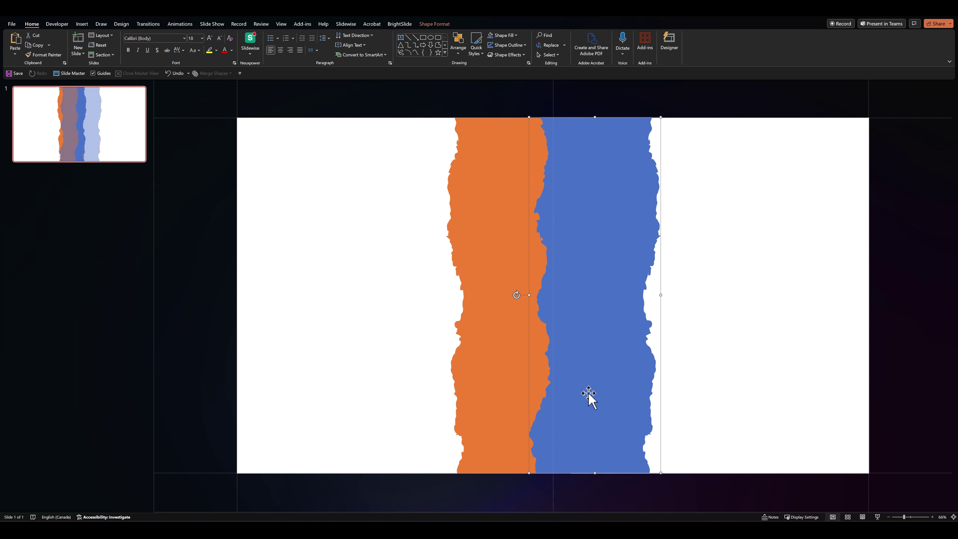
pyautogui.moveTo(595, 473); pyautogui.dragTo(592, 475)
pyautogui.click(577, 499)
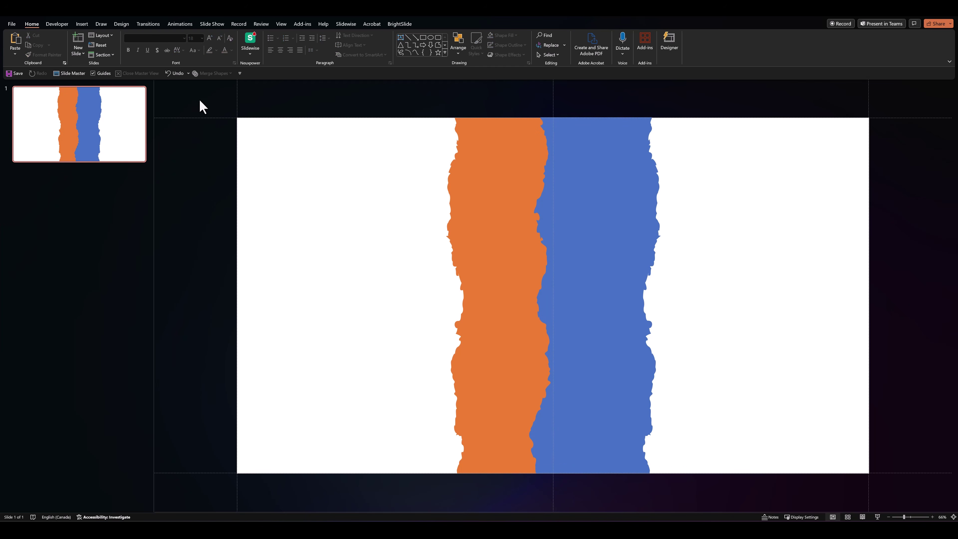
# Align the orange and blue torn strips with each other
pyautogui.moveTo(199, 99); pyautogui.dragTo(887, 494)
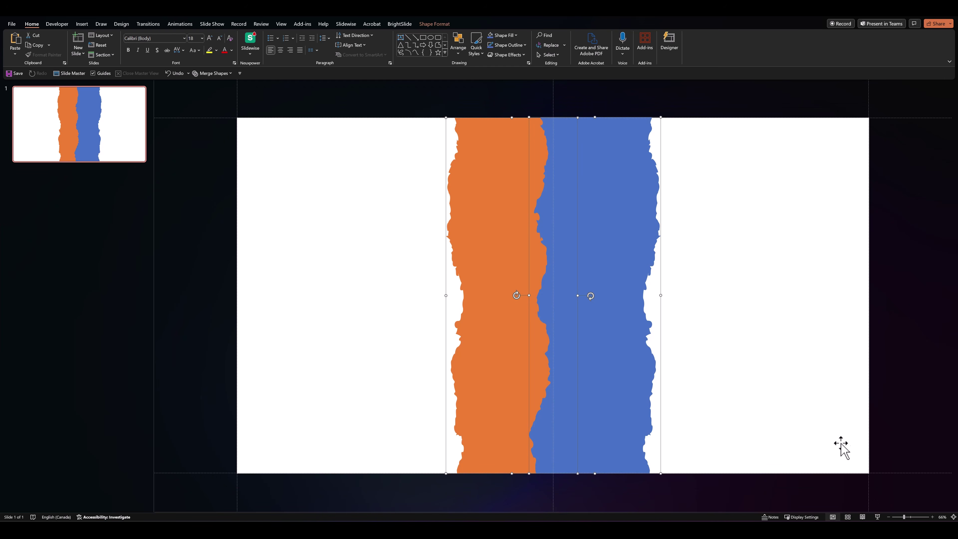
pyautogui.click(457, 55)
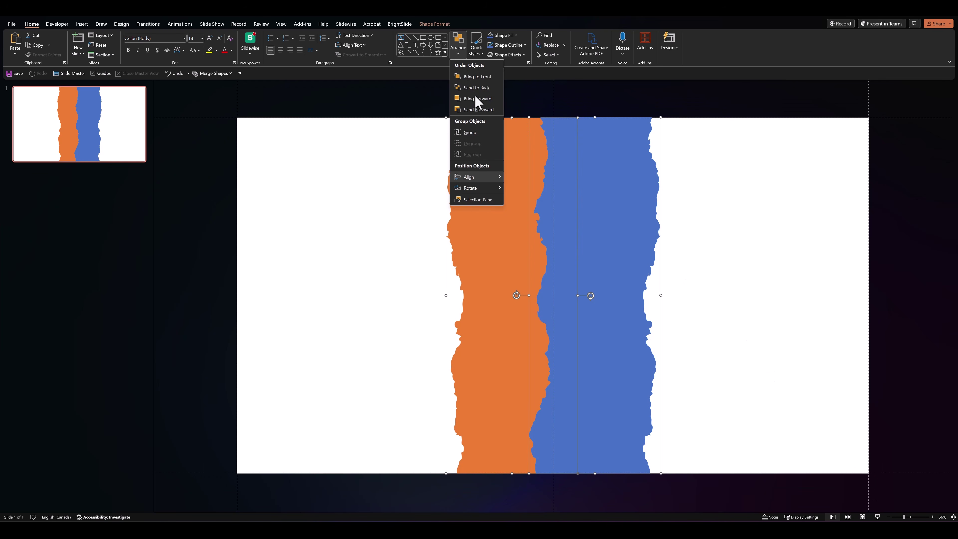
pyautogui.moveTo(472, 176)
pyautogui.click(530, 222)
pyautogui.click(432, 264)
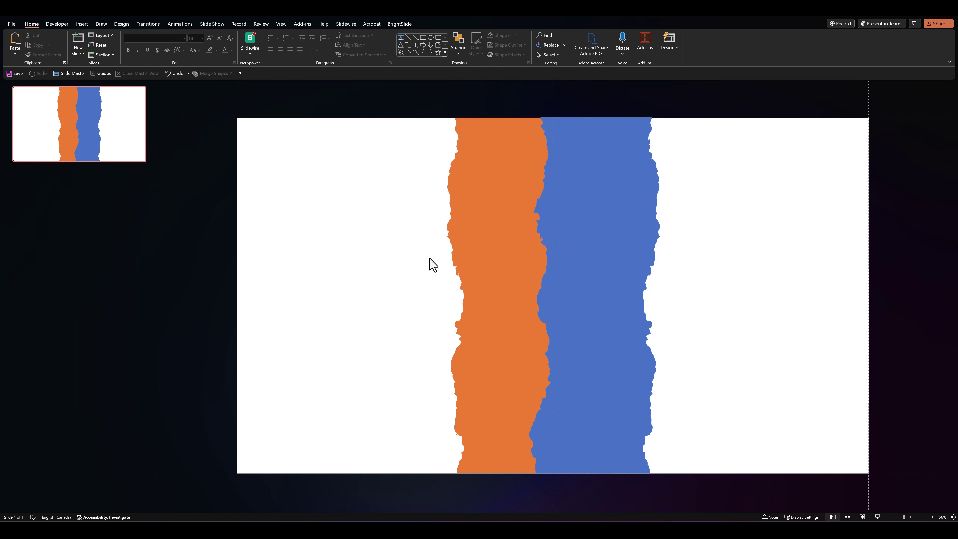
# Draw a full-height rectangle about 38.15 cm by 25.19 cm from the slide's left edge into the orange torn strip
pyautogui.click(423, 37)
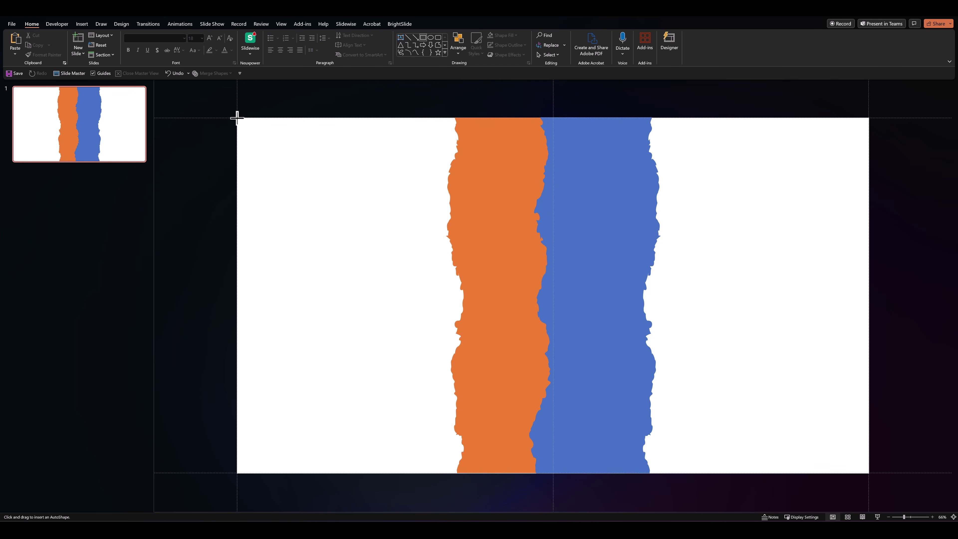
pyautogui.moveTo(237, 125); pyautogui.dragTo(510, 474)
pyautogui.click(501, 462)
pyautogui.click(412, 409)
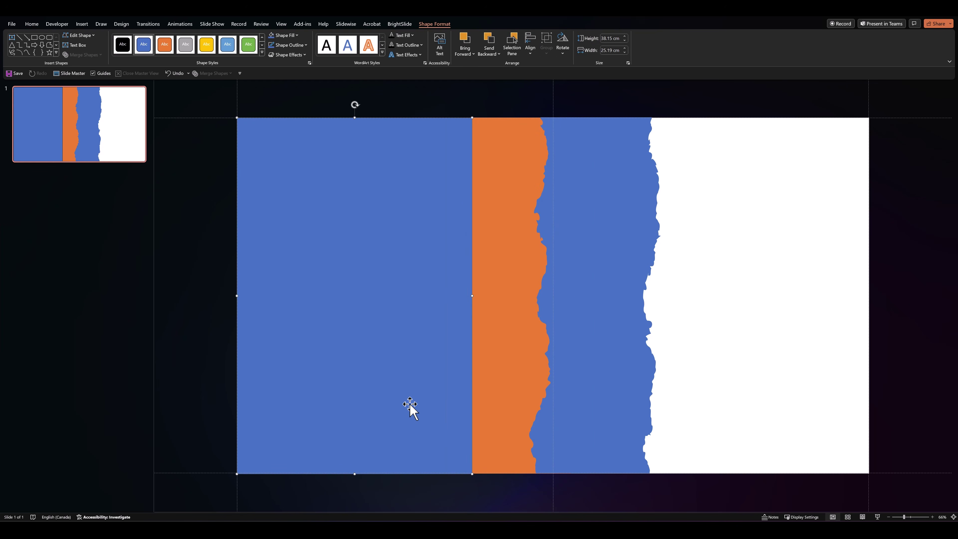
# Merge the blue rectangle and the orange torn-edge strip beside it into one shape with Union
pyautogui.press('Escape')
pyautogui.click(327, 282)
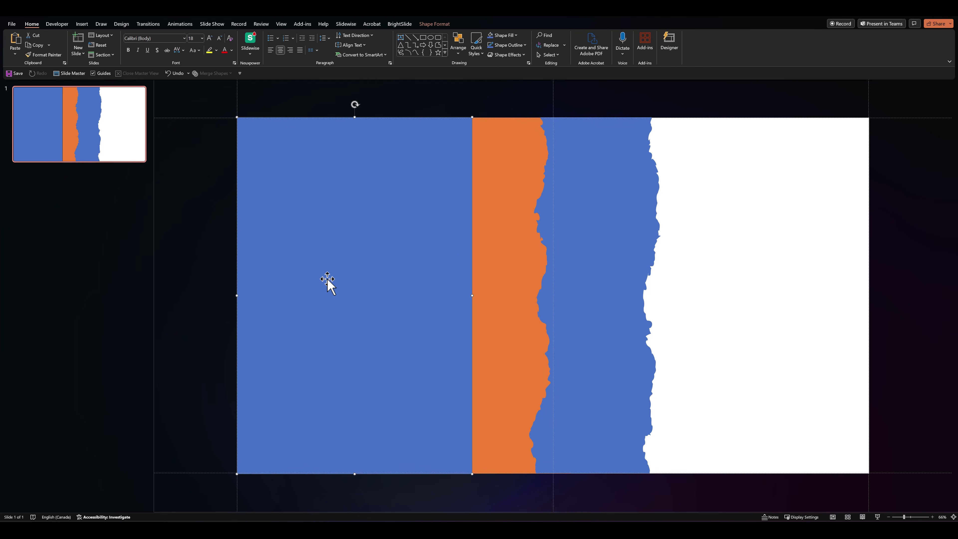
pyautogui.keyDown('shift'); pyautogui.click(492, 273); pyautogui.keyUp('shift')
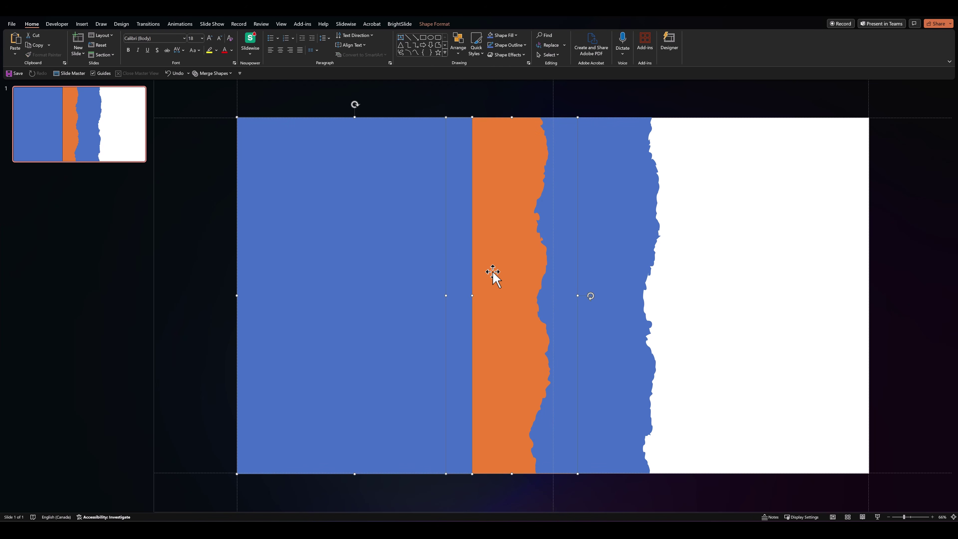
pyautogui.click(210, 74)
pyautogui.click(210, 86)
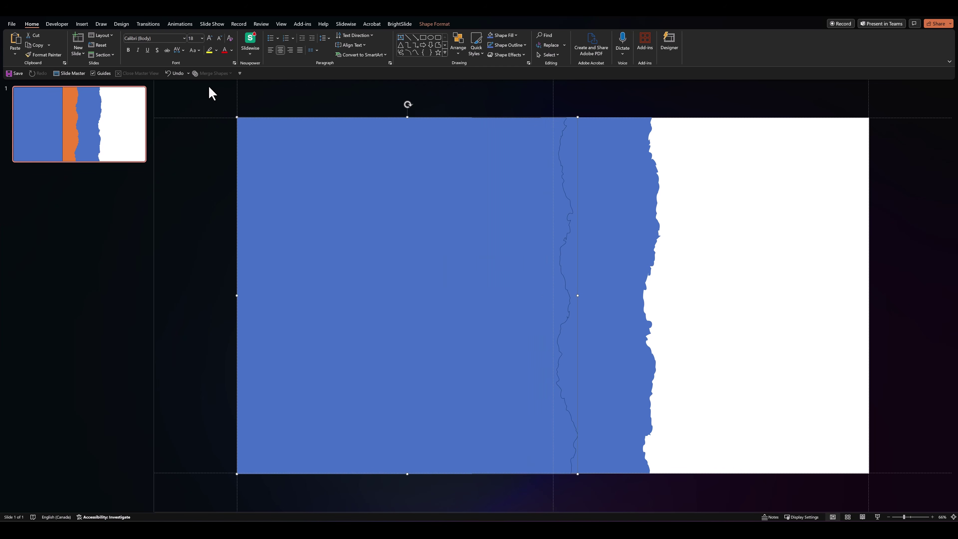
# Fill the merged torn-edge shape with the orange theme color
pyautogui.click(502, 37)
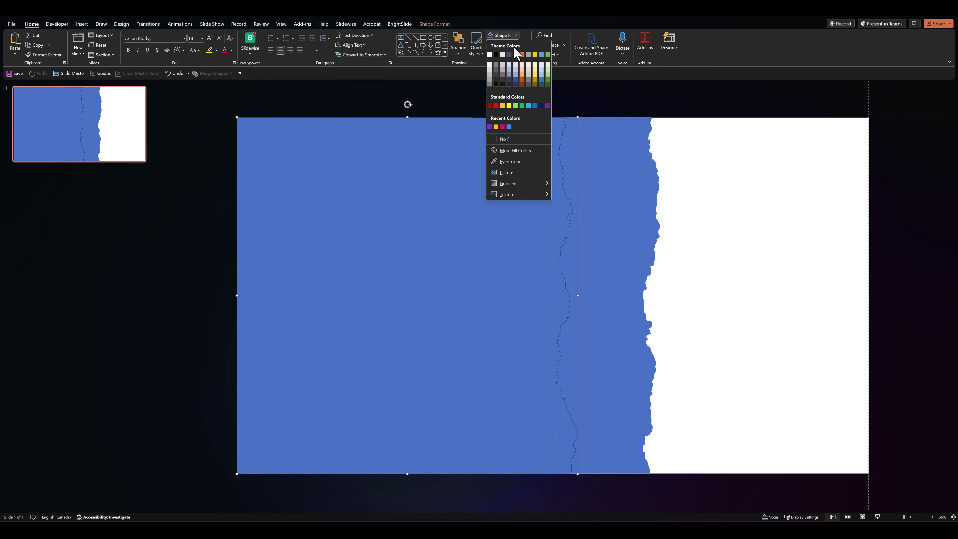
pyautogui.hotkey('ctrl', 'z')
pyautogui.press('Escape')
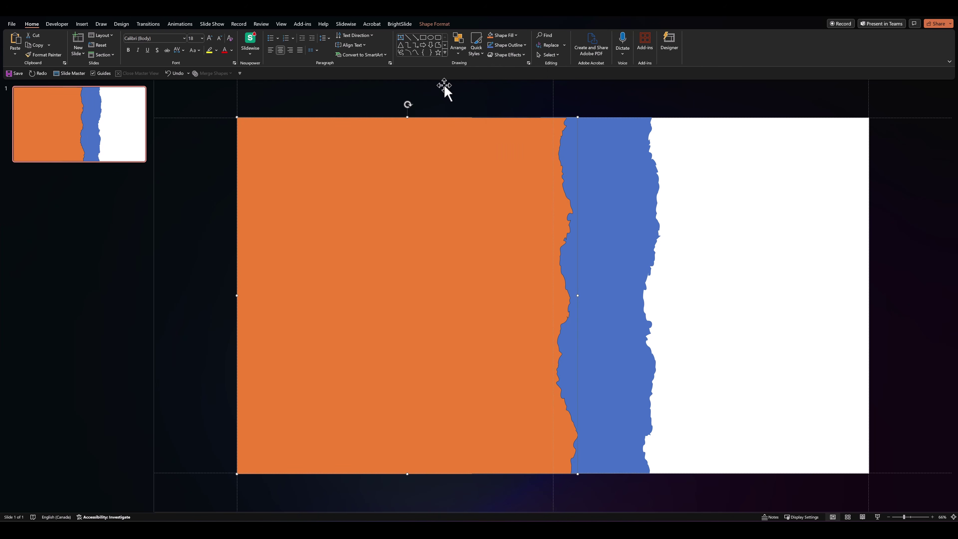
pyautogui.click(394, 106)
# Draw a rectangle about 26 cm wide and 38 cm high from the blue torn strip to the slide's right edge
pyautogui.click(423, 37)
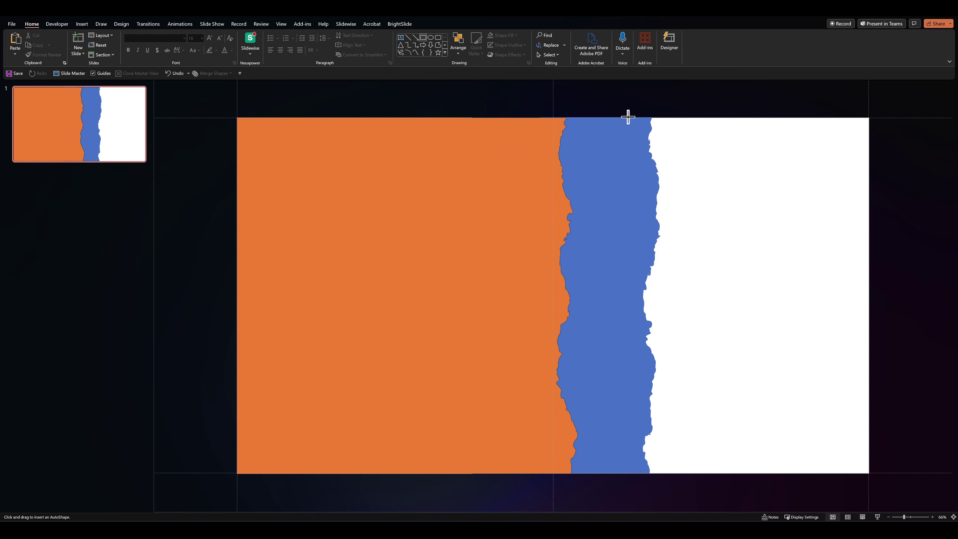
pyautogui.moveTo(628, 117); pyautogui.dragTo(868, 474)
pyautogui.moveTo(870, 295); pyautogui.dragTo(871, 296)
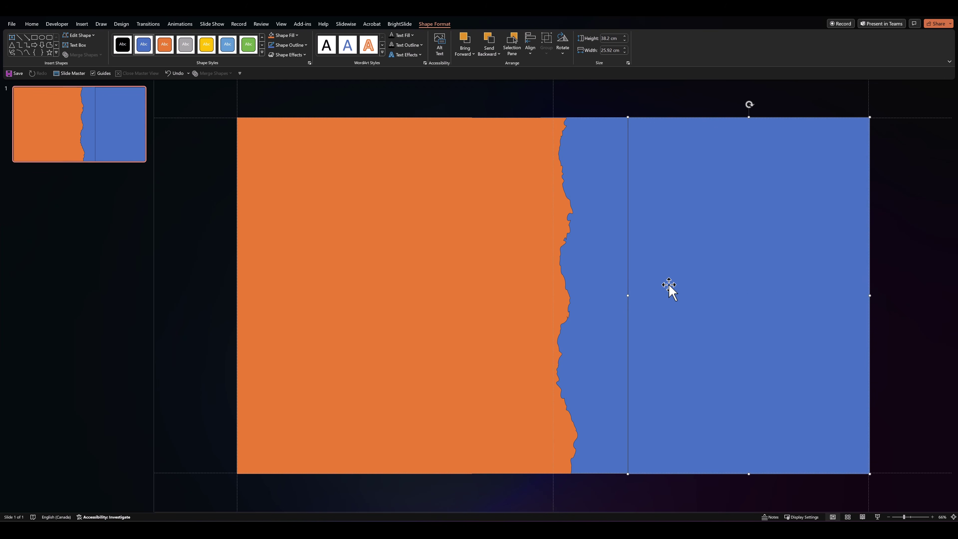
# Merge the new rectangle and the blue torn-edge strip into one shape with Union
pyautogui.keyDown('shift'); pyautogui.click(592, 262); pyautogui.keyUp('shift')
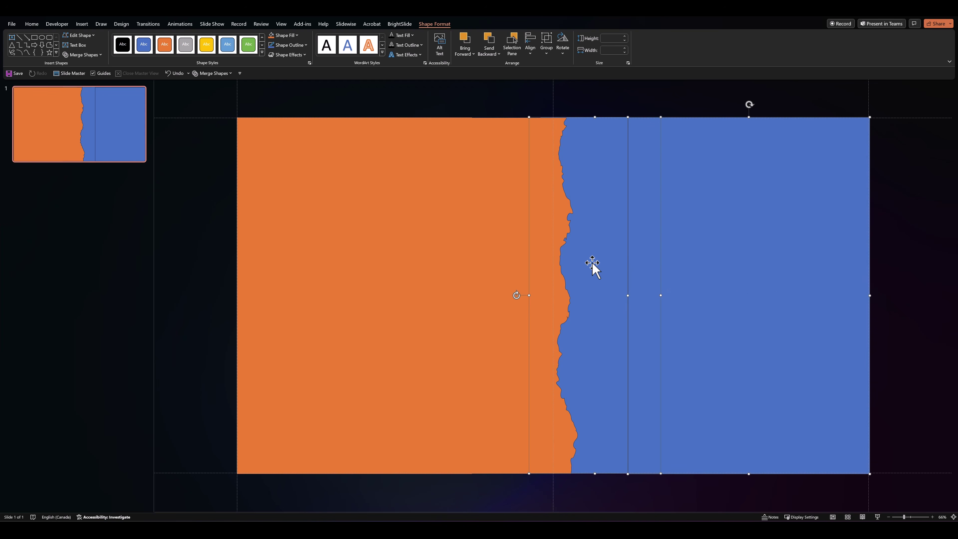
pyautogui.click(215, 73)
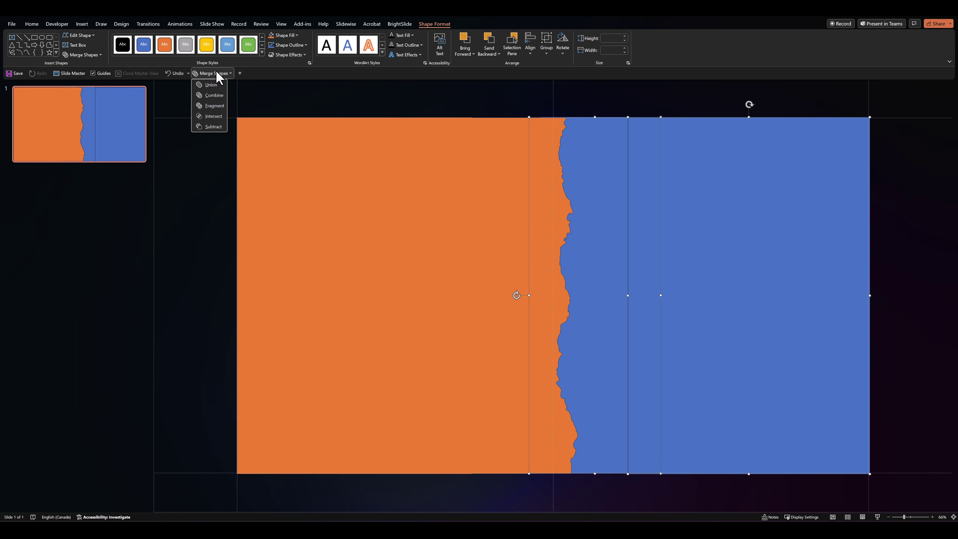
pyautogui.click(212, 85)
pyautogui.click(214, 216)
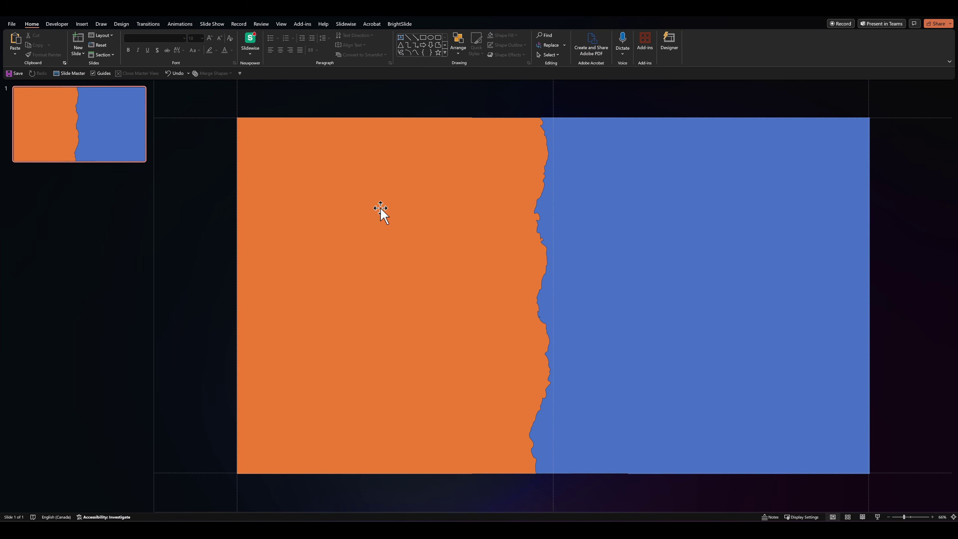
# Try sliding the orange torn half away from the blue half to check the tear, and undo the move
pyautogui.moveTo(456, 231); pyautogui.dragTo(378, 231)
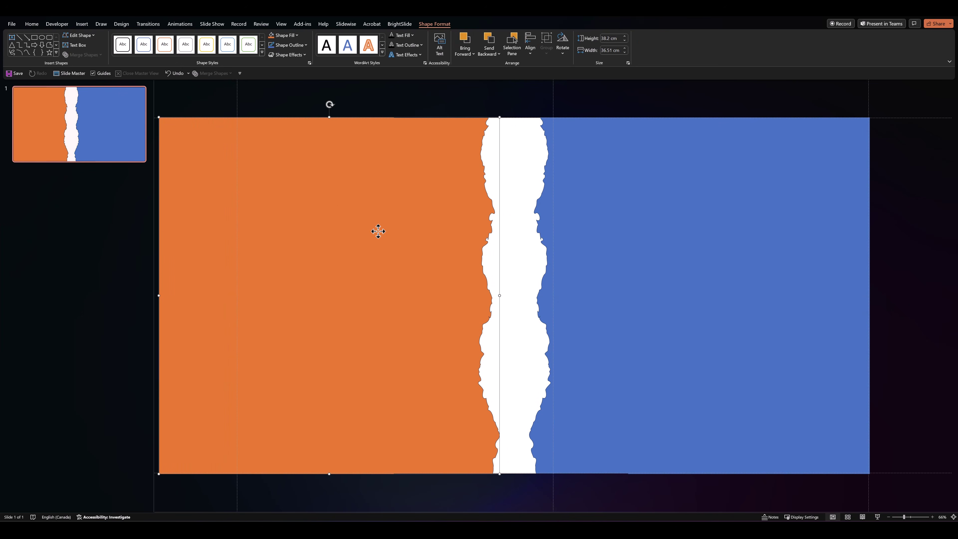
pyautogui.hotkey('ctrl', 'z')
pyautogui.click(201, 241)
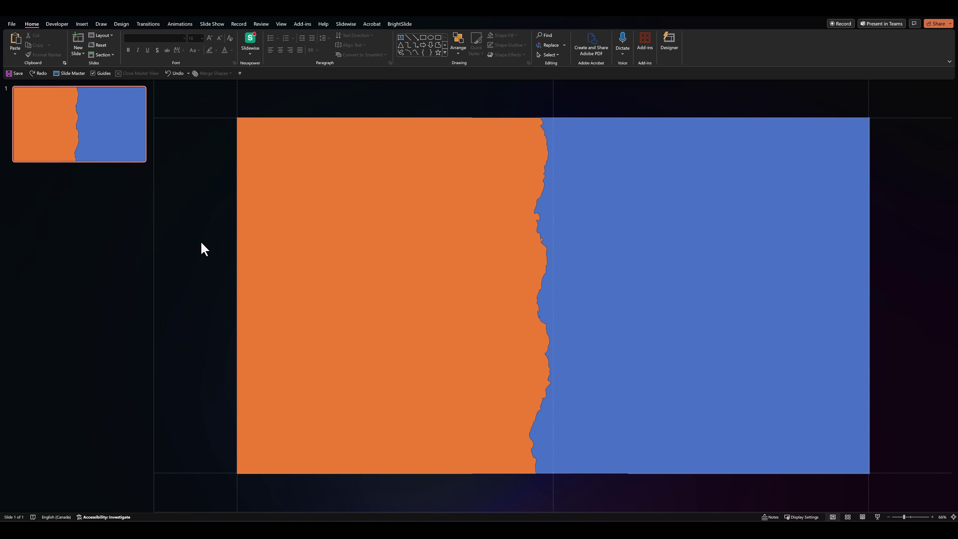
# Add a new slide after slide 1 and paste the full-slide video of the woman onto it
pyautogui.rightClick(69, 181)
pyautogui.click(84, 210)
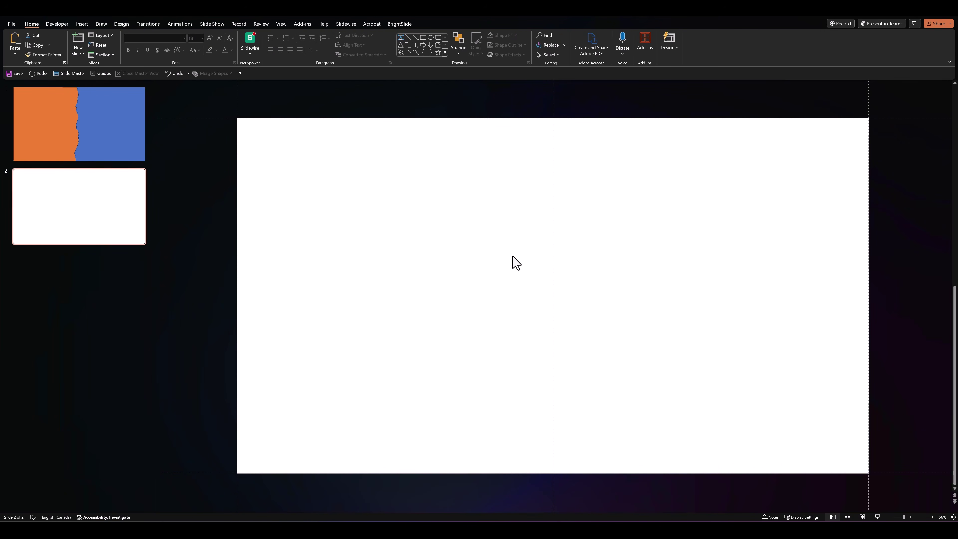
pyautogui.moveTo(513, 255); pyautogui.dragTo(513, 255)
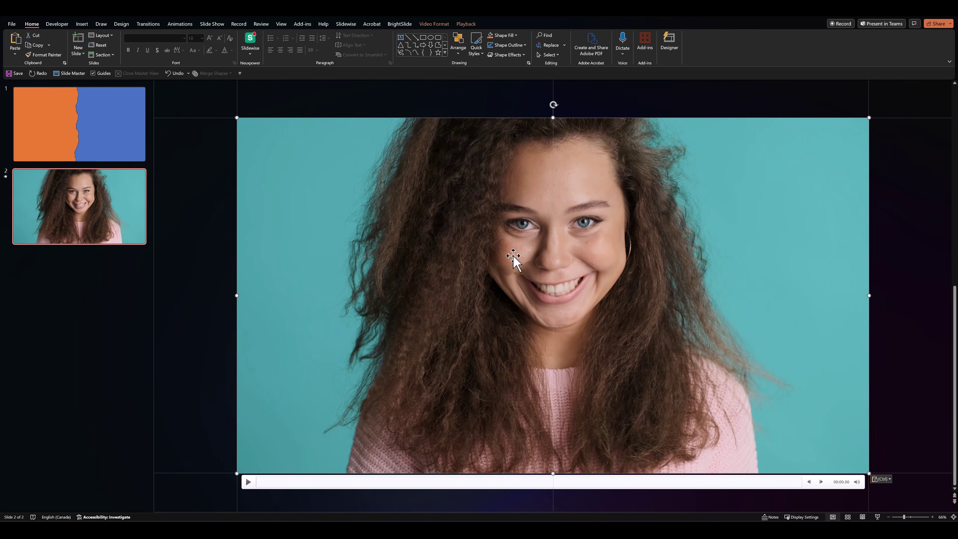
# Duplicate slide 2, which holds the full-slide video
pyautogui.click(98, 137)
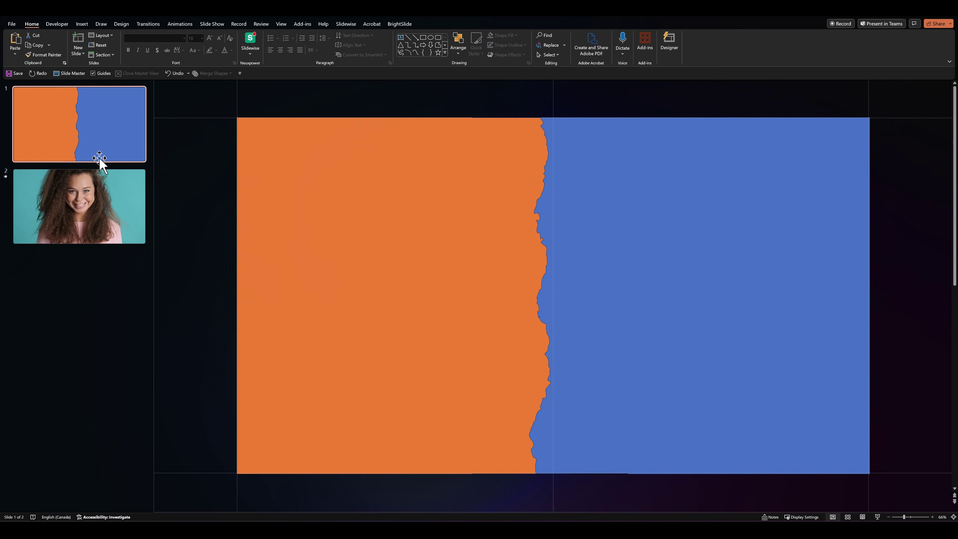
pyautogui.click(104, 223)
pyautogui.rightClick(78, 220)
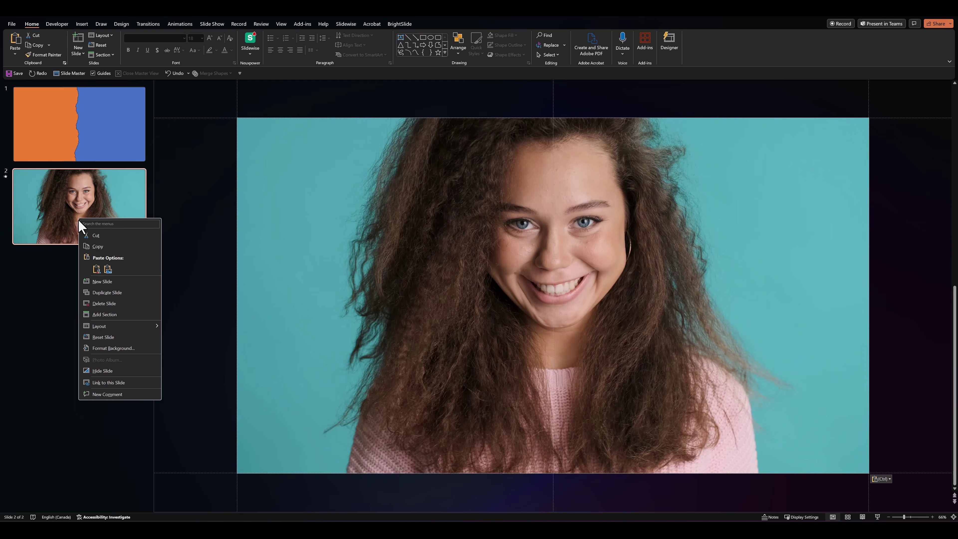
pyautogui.click(96, 296)
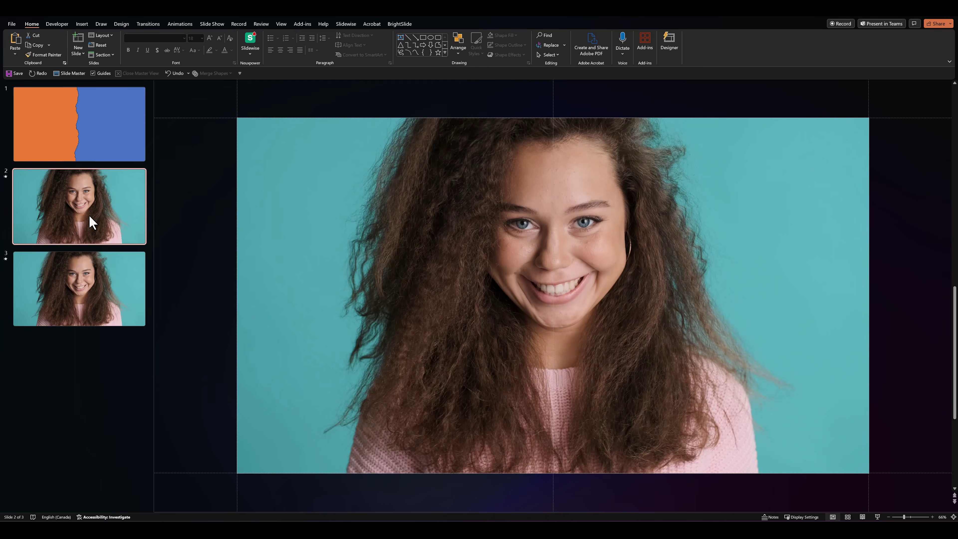
# Copy the orange torn-edge shape from slide 1 and paste it over the video on slide 2
pyautogui.click(87, 149)
pyautogui.click(333, 190)
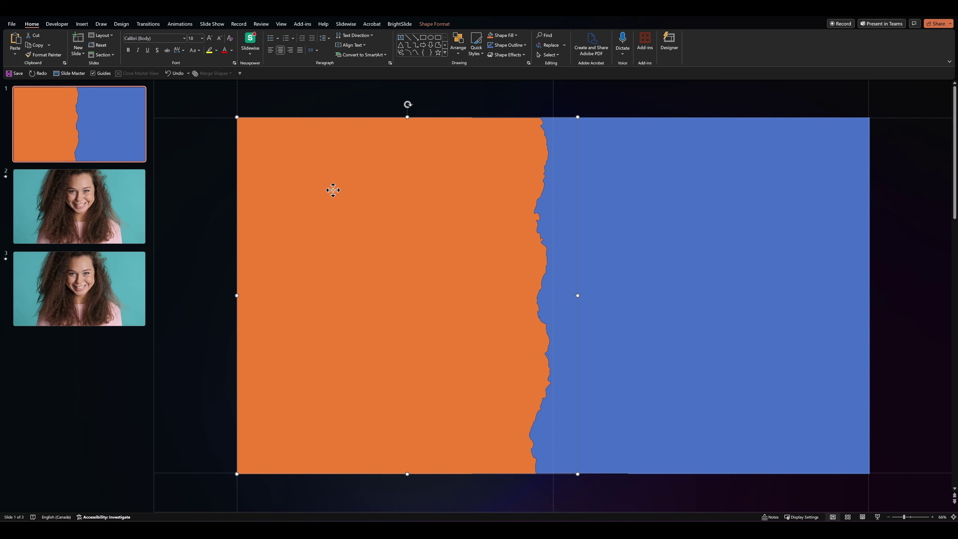
pyautogui.hotkey('ctrl', 'c')
pyautogui.click(128, 218)
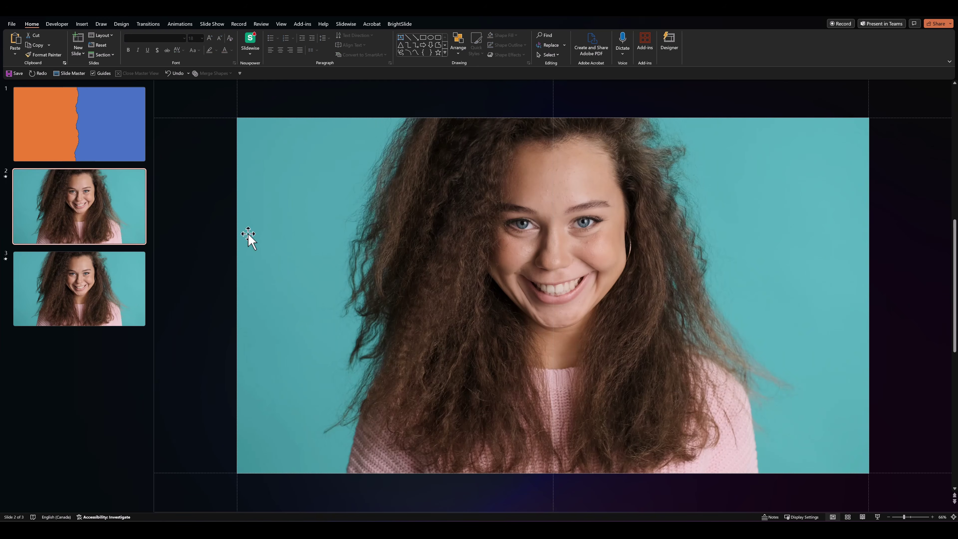
pyautogui.hotkey('ctrl', 'v')
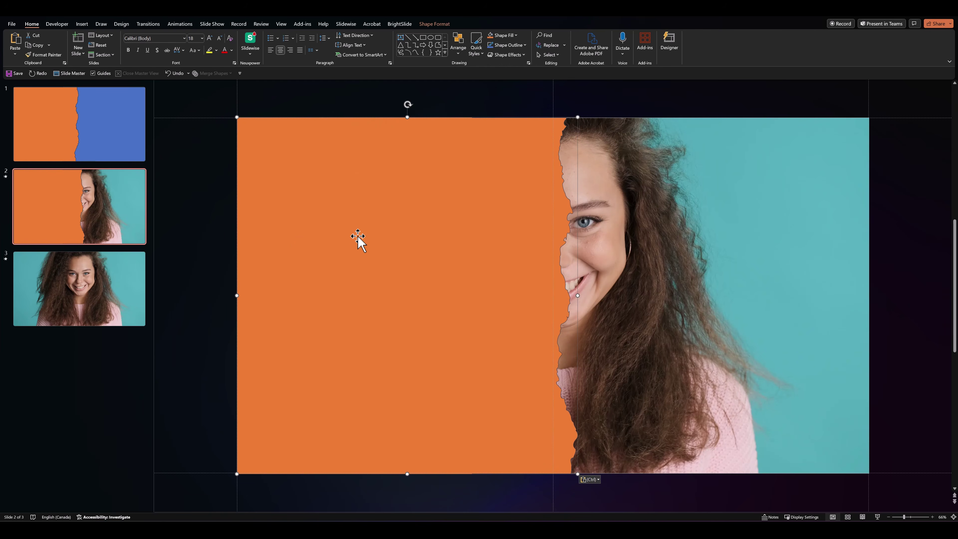
# Intersect the video on slide 2 with the orange shape to crop it to the left torn half
pyautogui.click(658, 242)
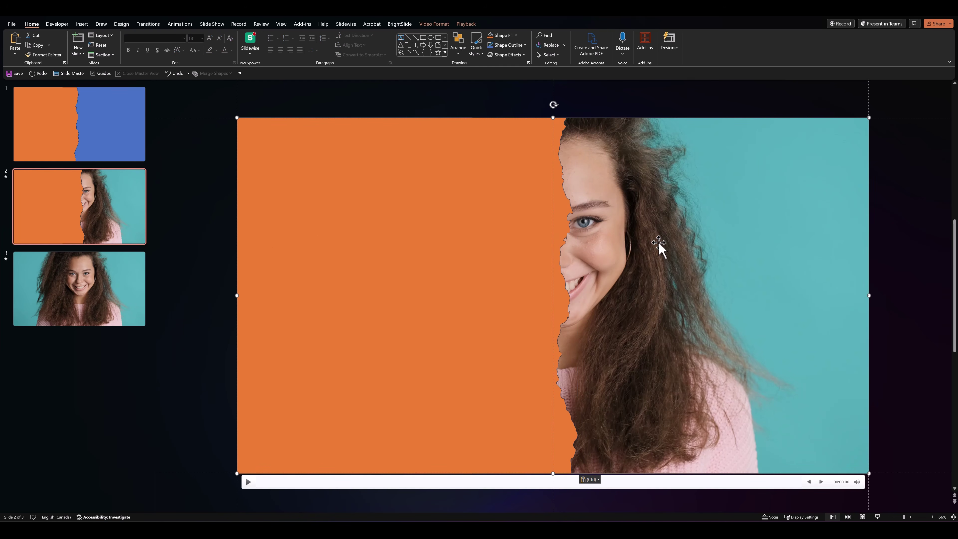
pyautogui.keyDown('shift'); pyautogui.click(463, 246); pyautogui.keyUp('shift')
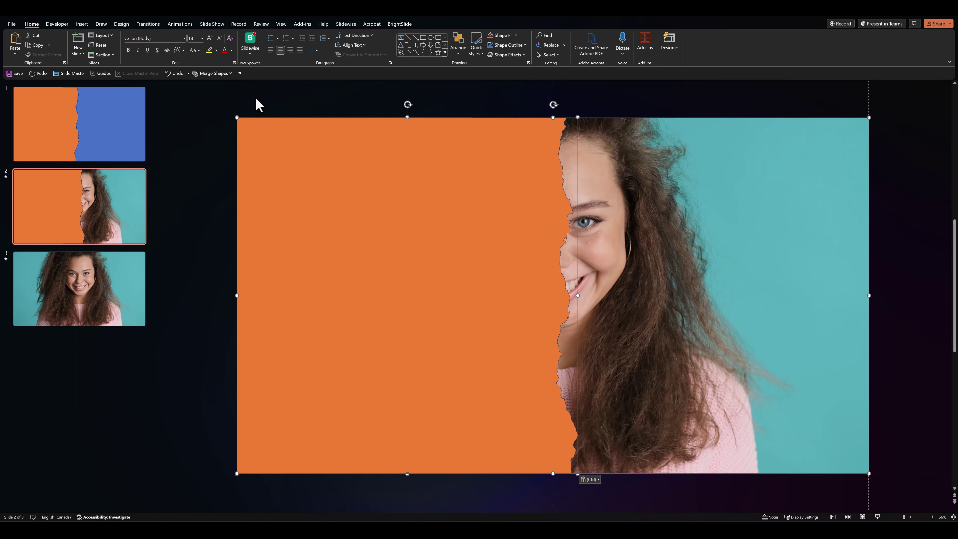
pyautogui.click(223, 74)
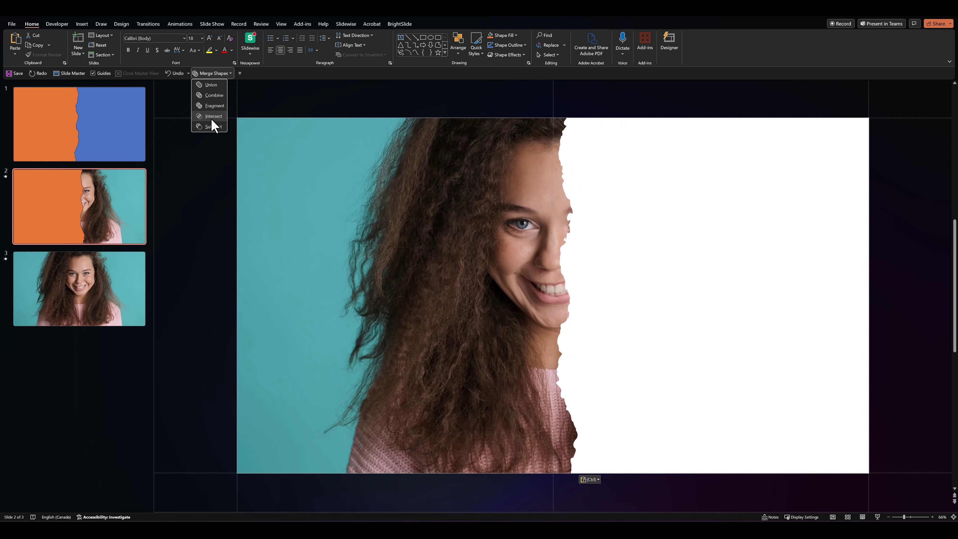
pyautogui.click(212, 119)
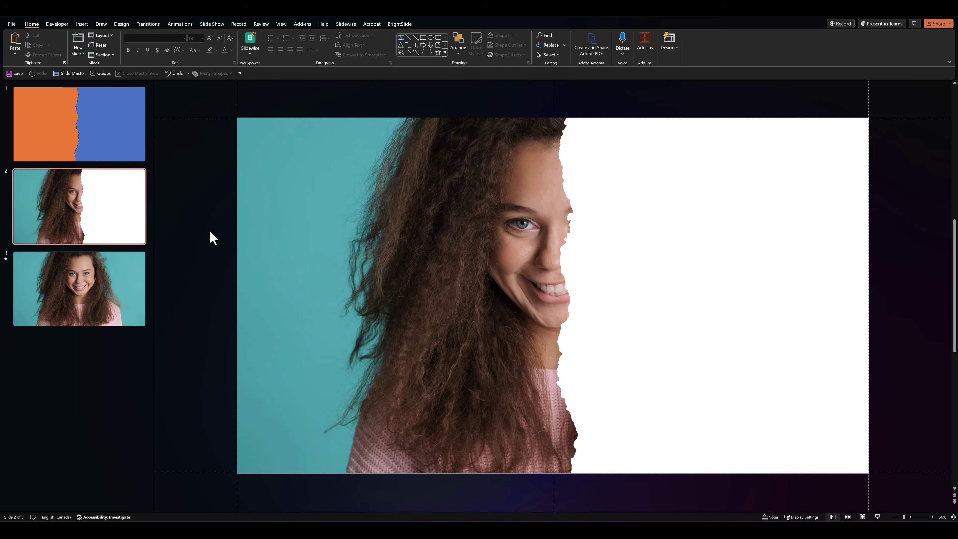
# Copy the blue torn-edge shape from slide 1 and paste it over the video on slide 3
pyautogui.click(122, 143)
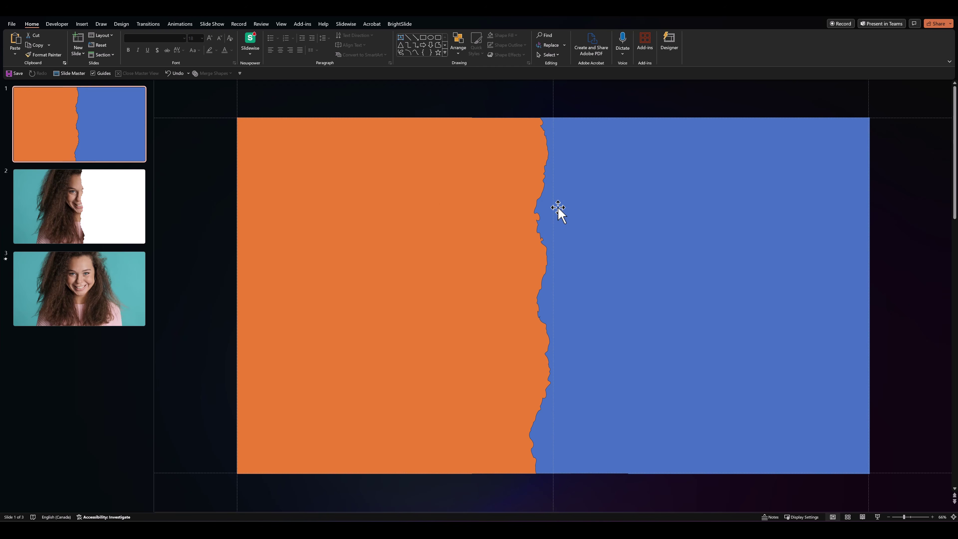
pyautogui.click(587, 215)
pyautogui.hotkey('ctrl', 'c')
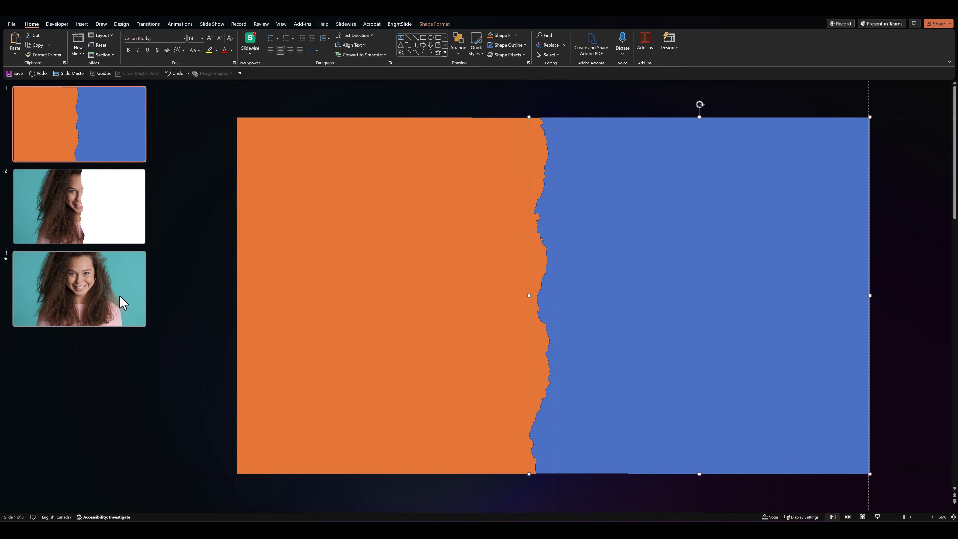
pyautogui.click(118, 299)
pyautogui.hotkey('ctrl', 'v')
pyautogui.click(185, 273)
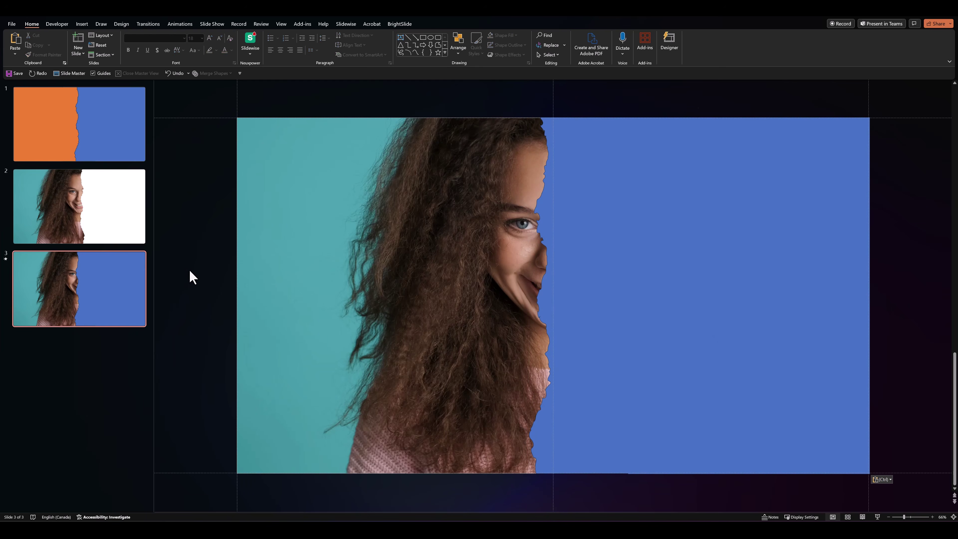
# Intersect the video on slide 3 with the blue shape to crop it to the right torn half
pyautogui.click(292, 265)
pyautogui.keyDown('shift'); pyautogui.click(591, 263); pyautogui.keyUp('shift')
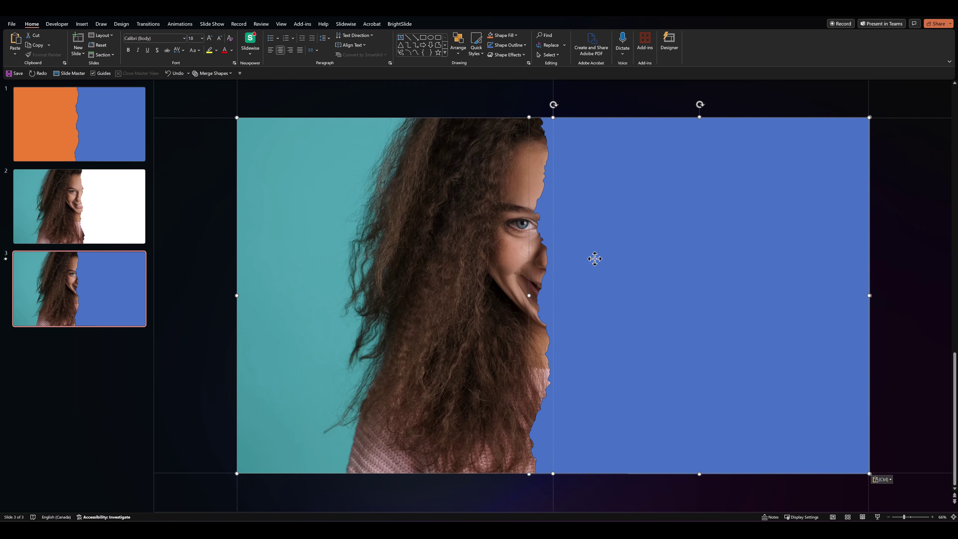
pyautogui.click(215, 74)
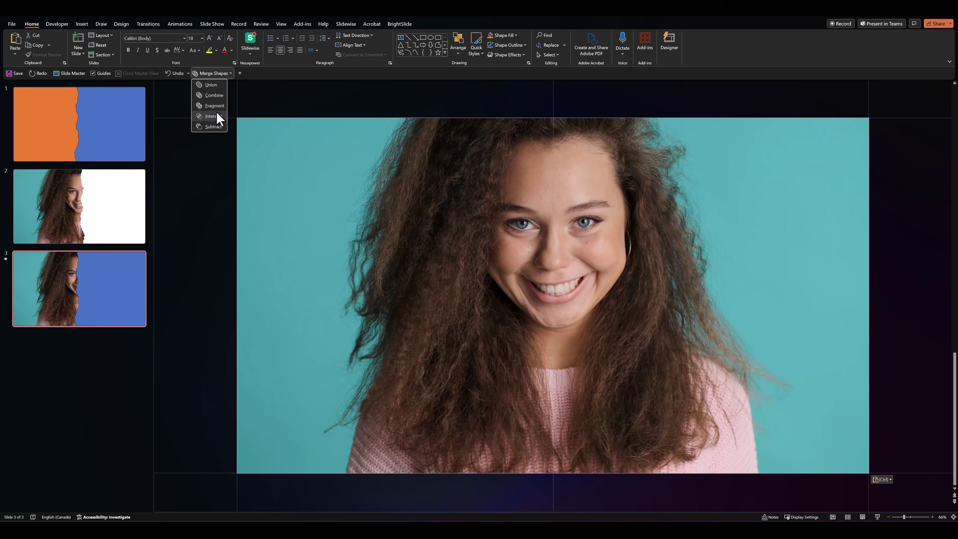
pyautogui.click(216, 115)
pyautogui.hotkey('ctrl', 'z')
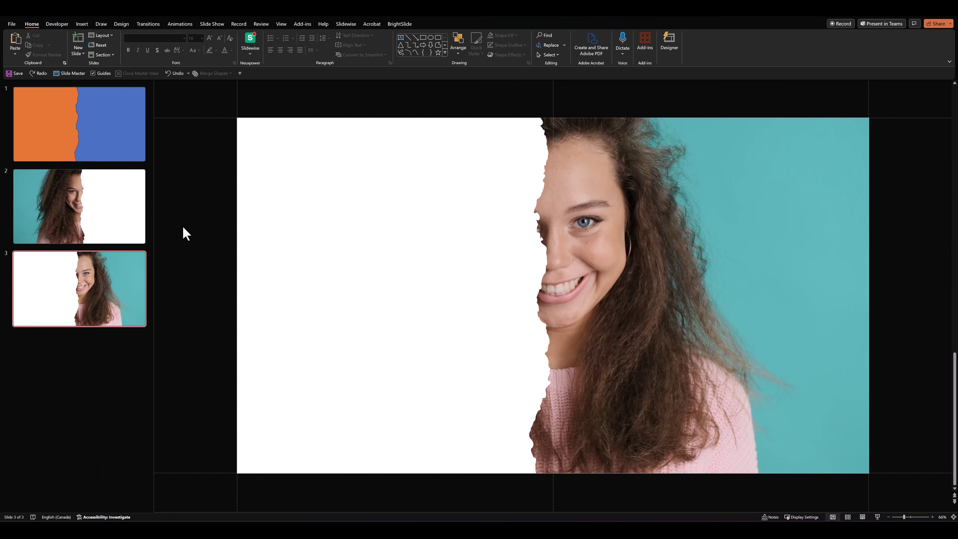
# Copy the right torn video half from slide 3 and paste it beside the left half on slide 2
pyautogui.click(561, 224)
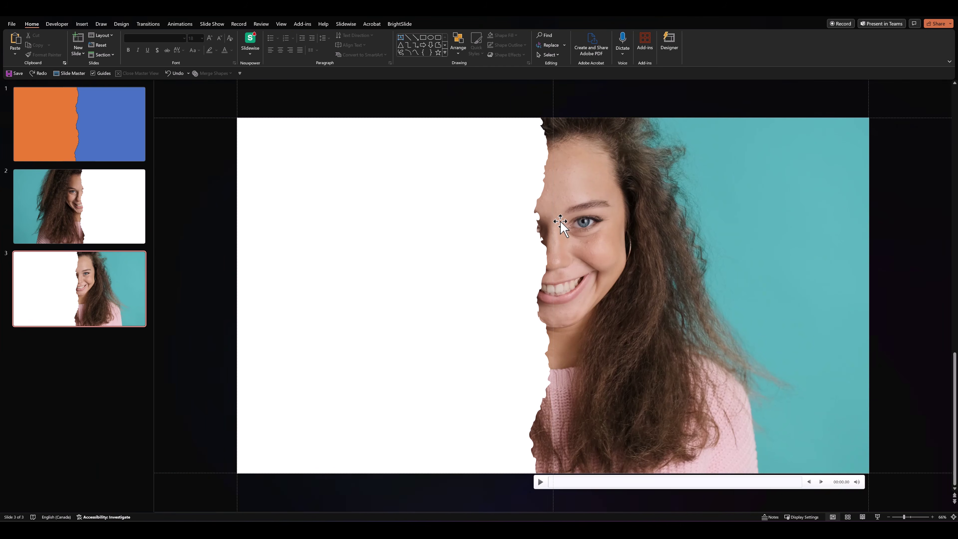
pyautogui.hotkey('ctrl', 'c')
pyautogui.click(99, 218)
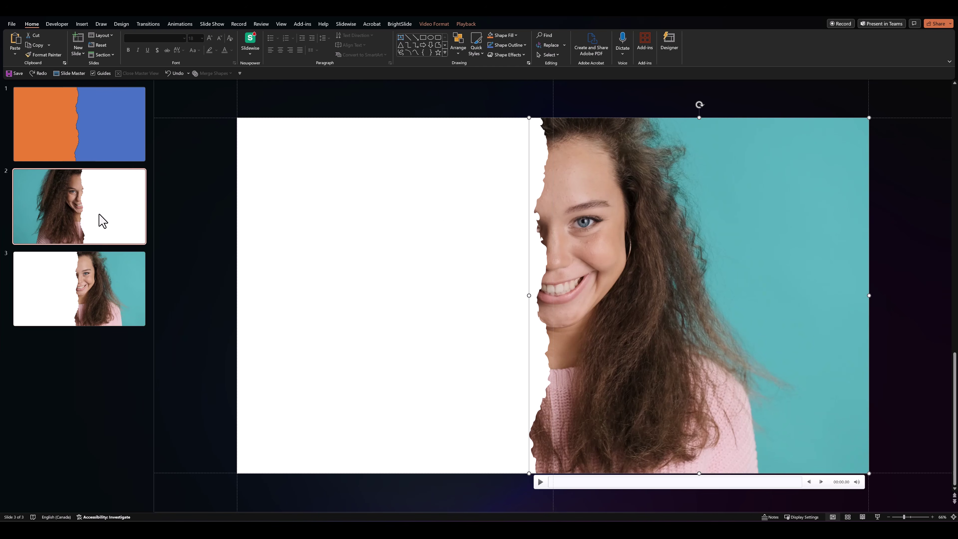
pyautogui.hotkey('ctrl', 'v')
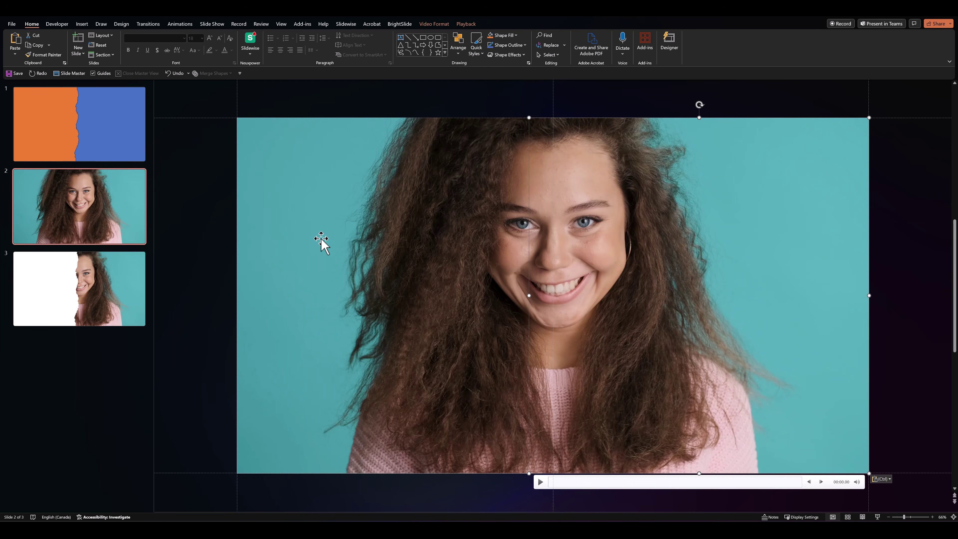
# Set the right torn video half on slide 2 to start playing automatically
pyautogui.click(465, 24)
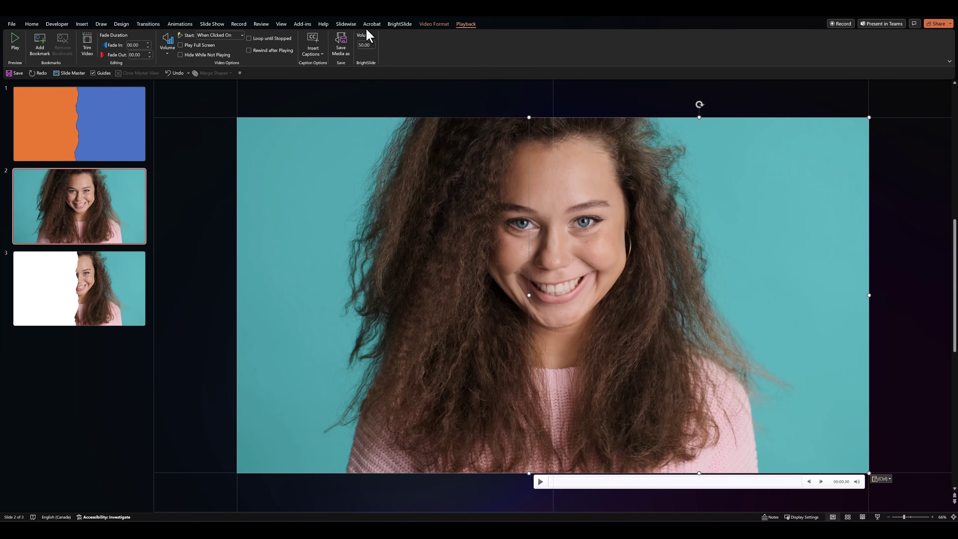
pyautogui.click(234, 35)
pyautogui.click(220, 55)
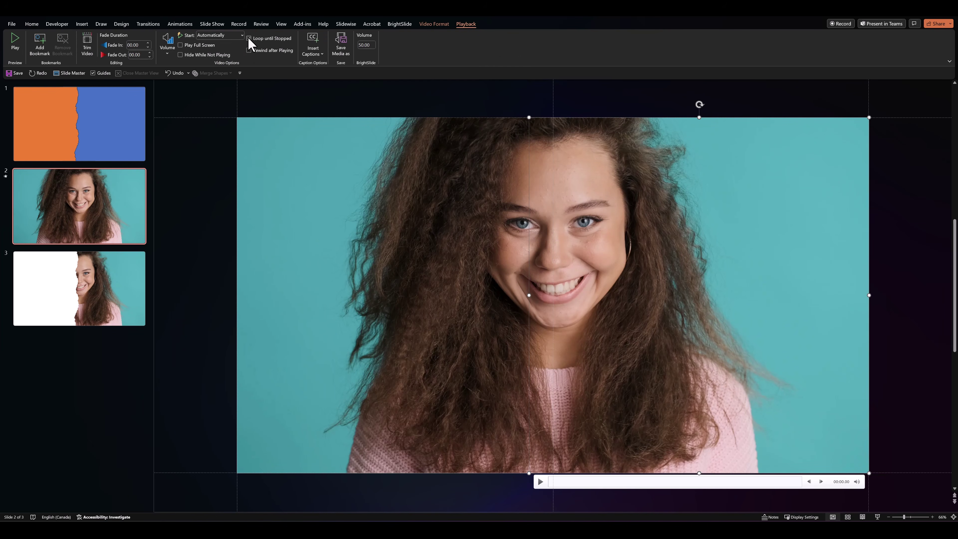
# Set the left torn video half on slide 2 to start playing automatically
pyautogui.click(294, 210)
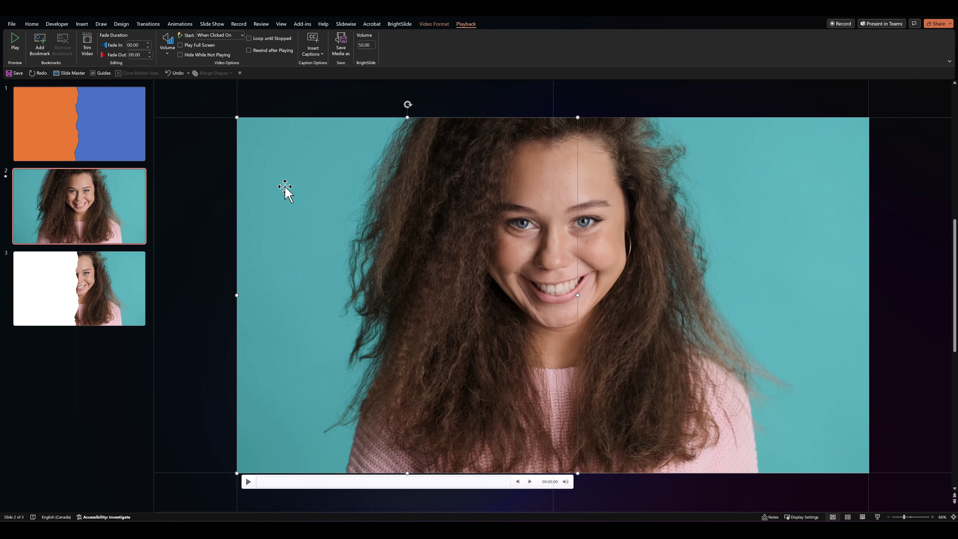
pyautogui.click(219, 35)
pyautogui.click(219, 56)
# Set the play effects of both video halves to start With Previous and preview slide 2 as a slide show
pyautogui.click(184, 26)
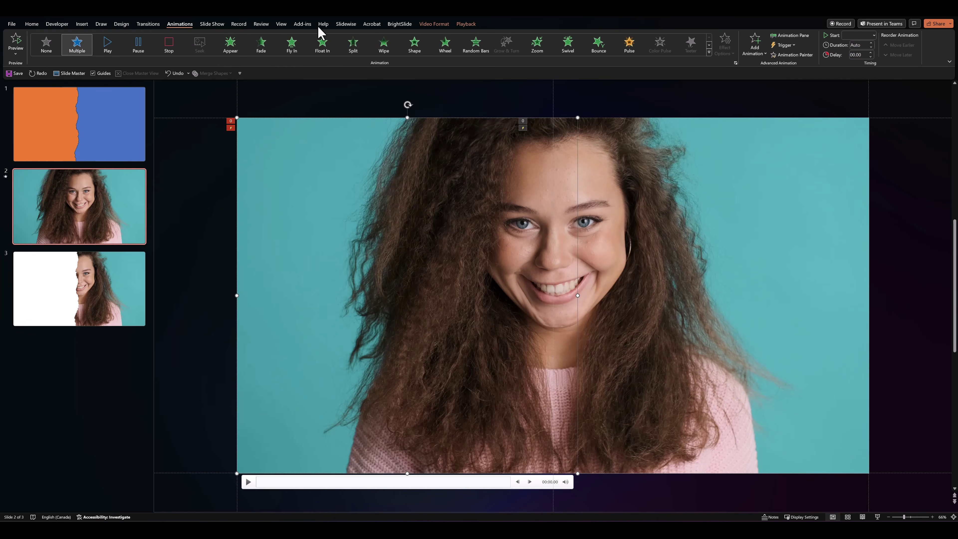
pyautogui.click(776, 36)
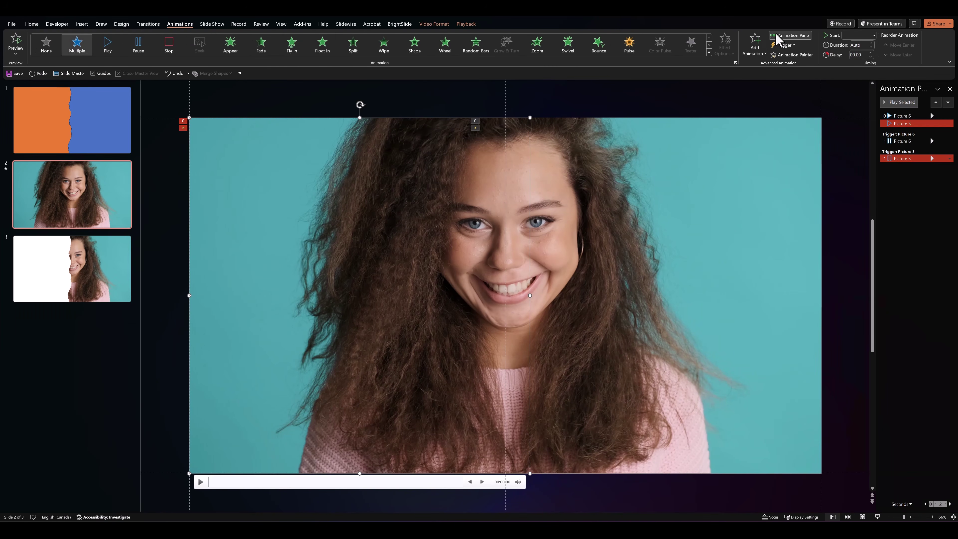
pyautogui.click(903, 116)
pyautogui.rightClick(903, 123)
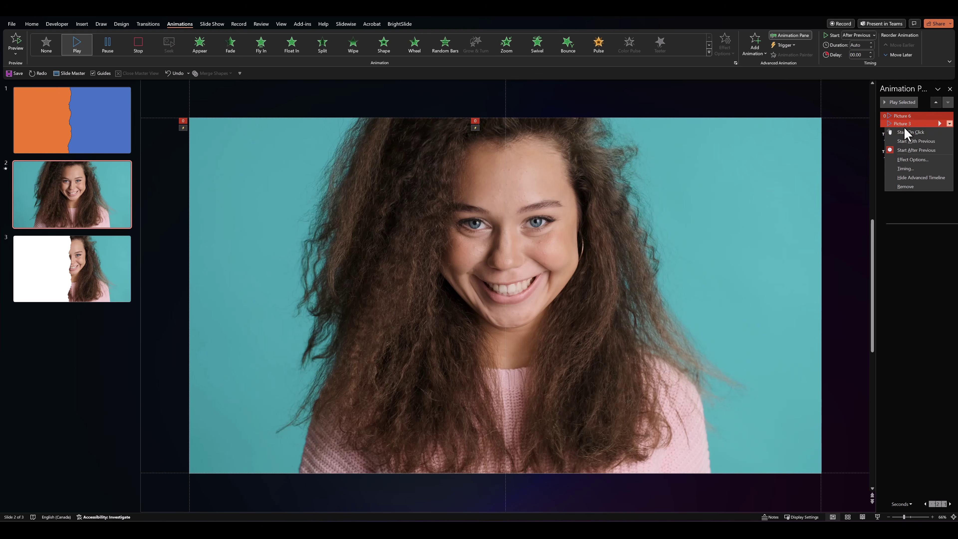
pyautogui.click(906, 141)
pyautogui.click(854, 153)
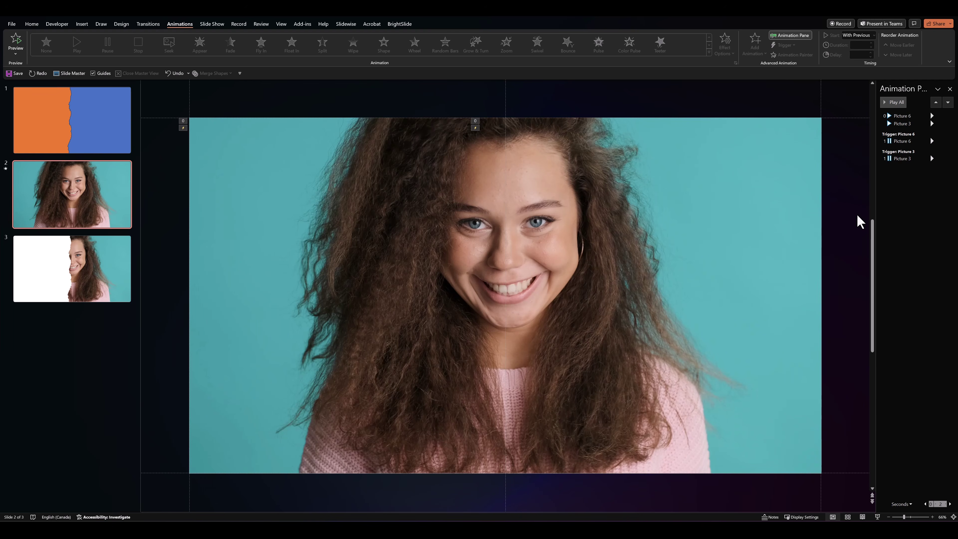
pyautogui.click(876, 517)
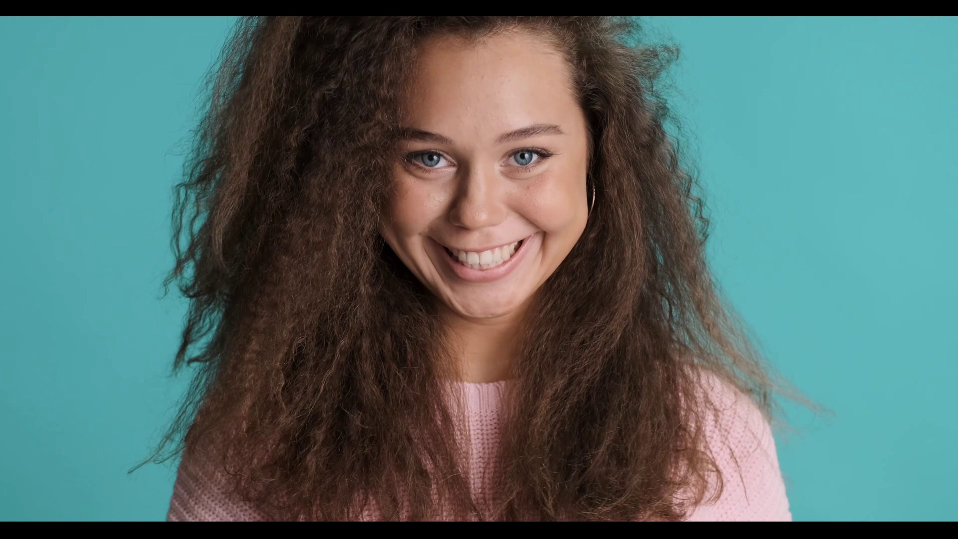
pyautogui.press('Escape')
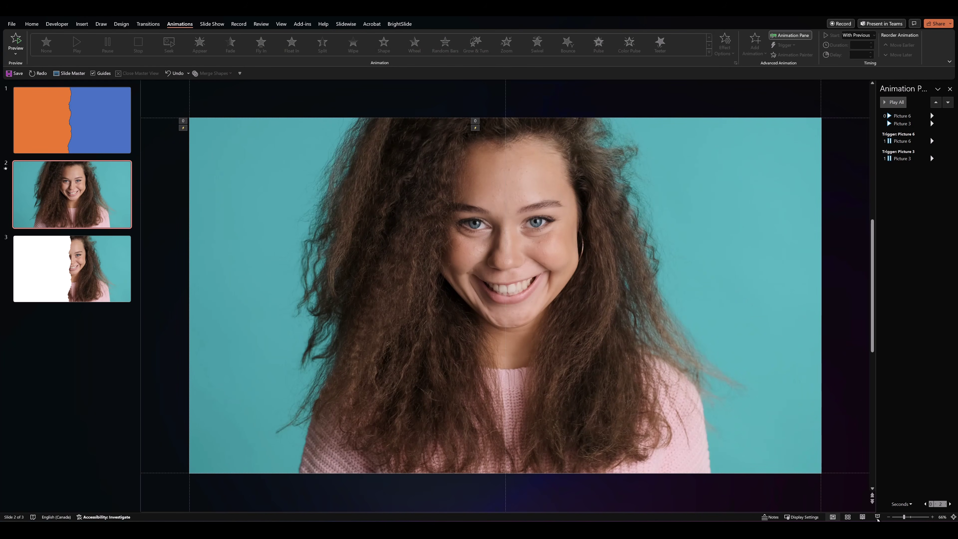
# Add a new slide after slide 3 and paste the night city traffic video onto it
pyautogui.click(84, 327)
pyautogui.rightClick(83, 325)
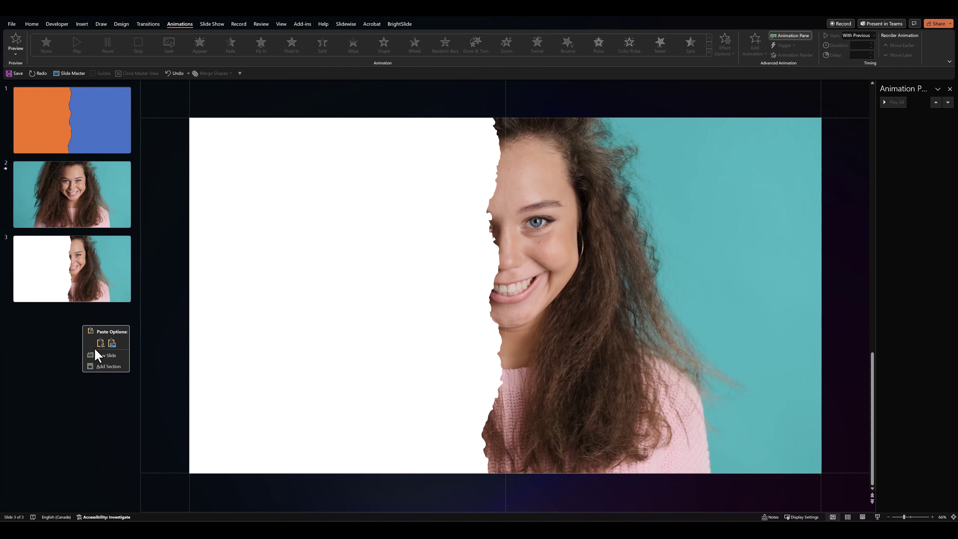
pyautogui.click(97, 354)
pyautogui.hotkey('ctrl', 'v')
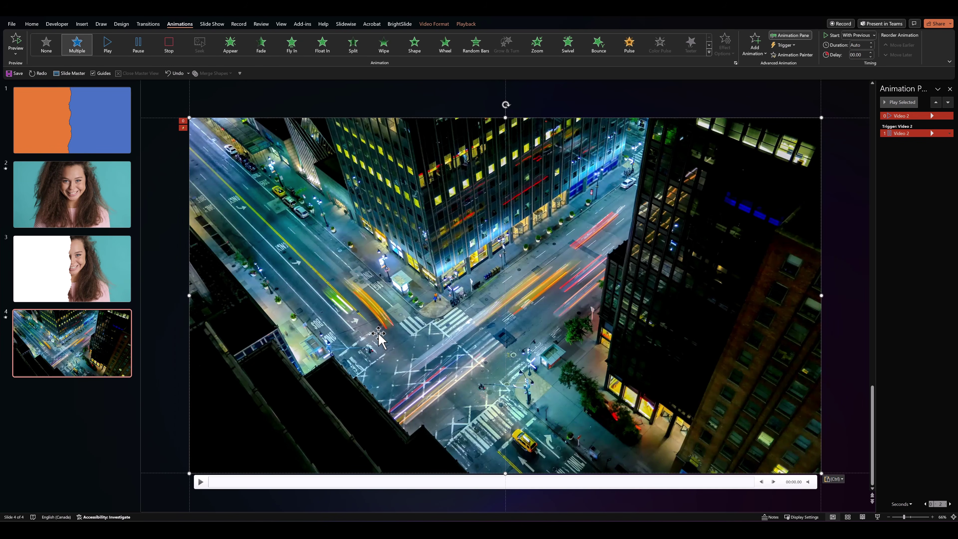
# Set the city video on slide 4 to start automatically, with its play effect starting With Previous
pyautogui.click(462, 25)
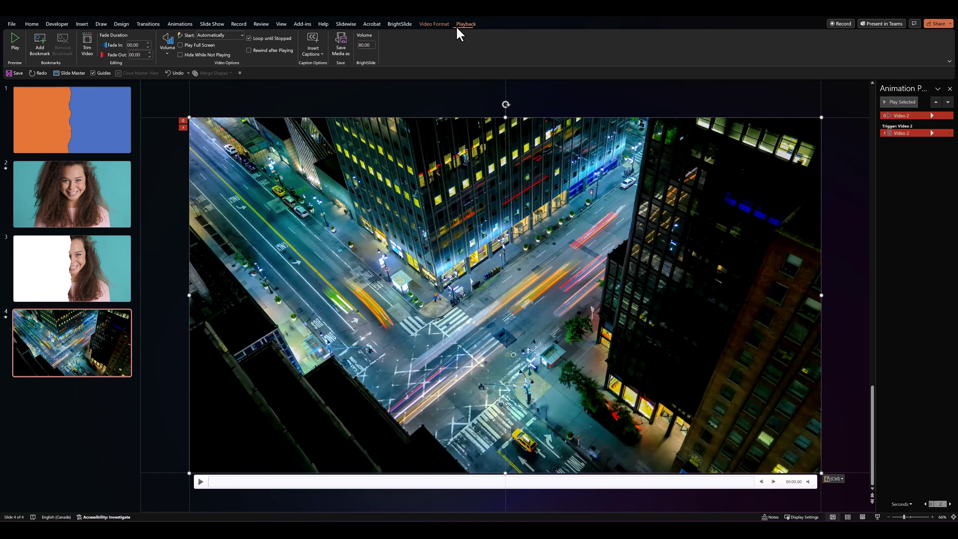
pyautogui.click(223, 37)
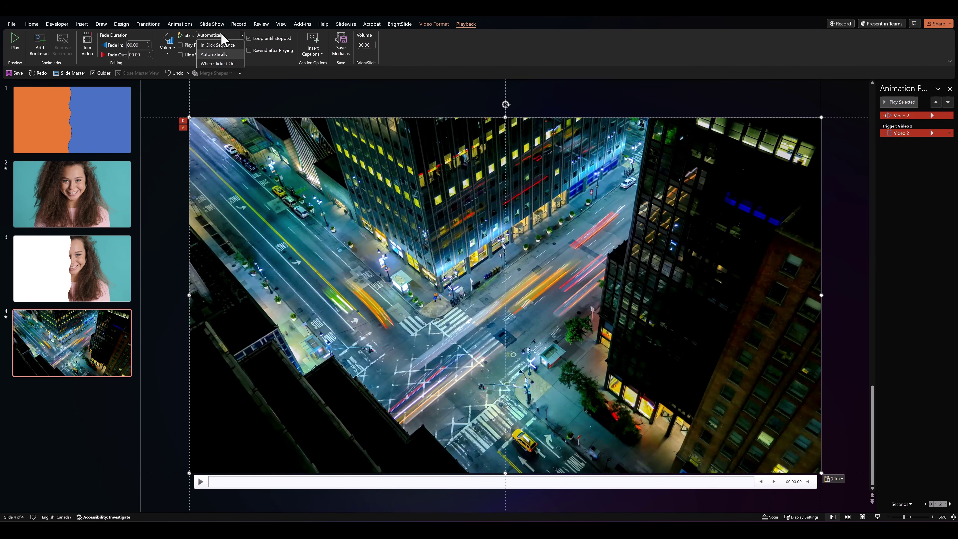
pyautogui.click(214, 54)
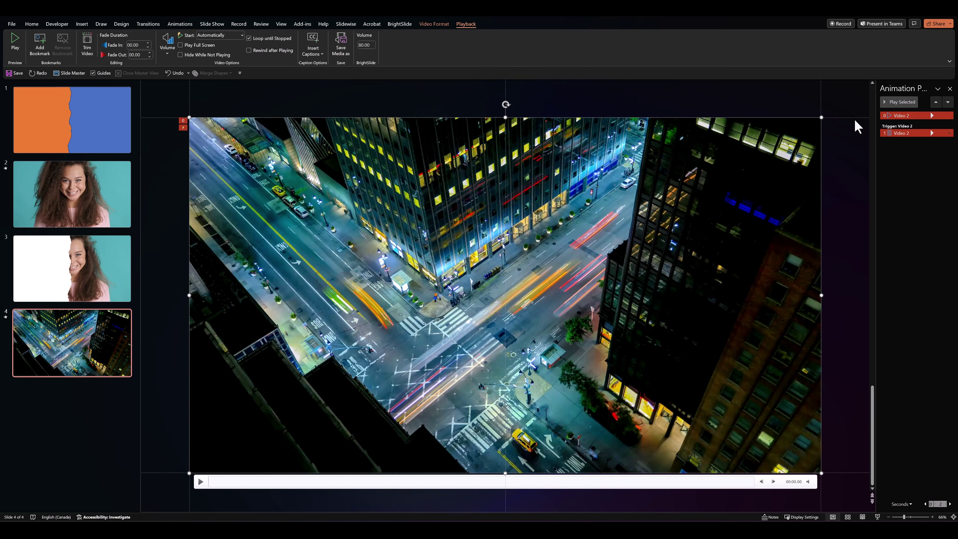
pyautogui.click(949, 115)
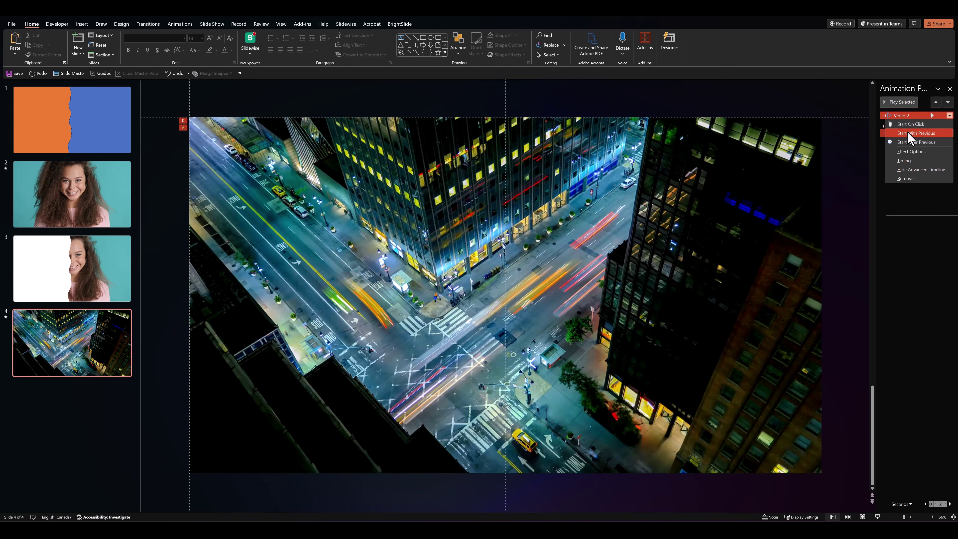
pyautogui.click(909, 133)
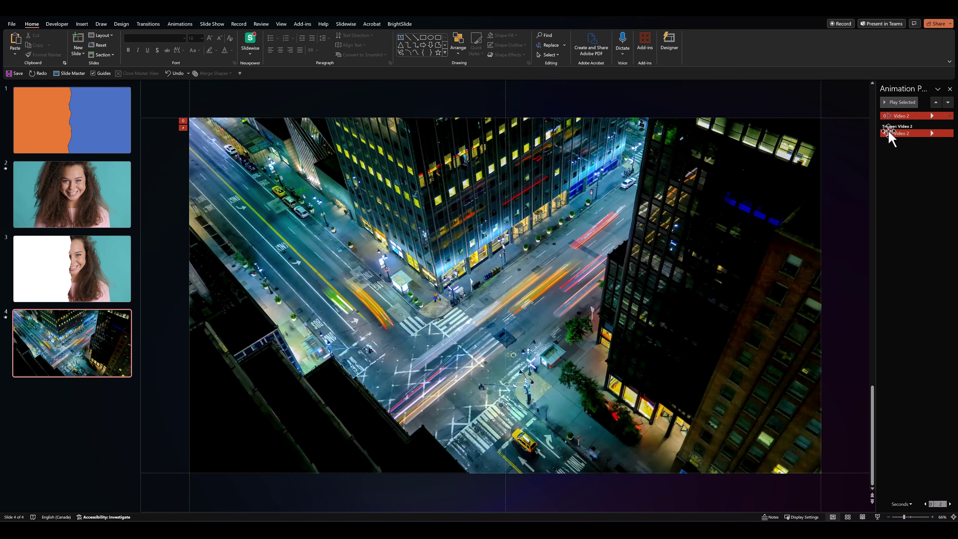
pyautogui.click(446, 110)
# Add a Lines motion path with direction Left to the left torn video half on slide 2
pyautogui.click(82, 196)
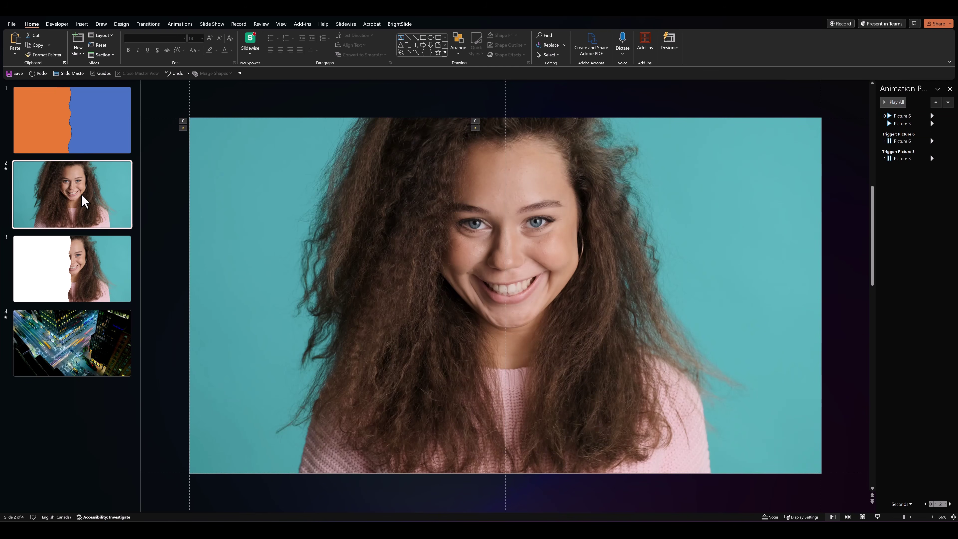
pyautogui.click(229, 198)
pyautogui.click(600, 218)
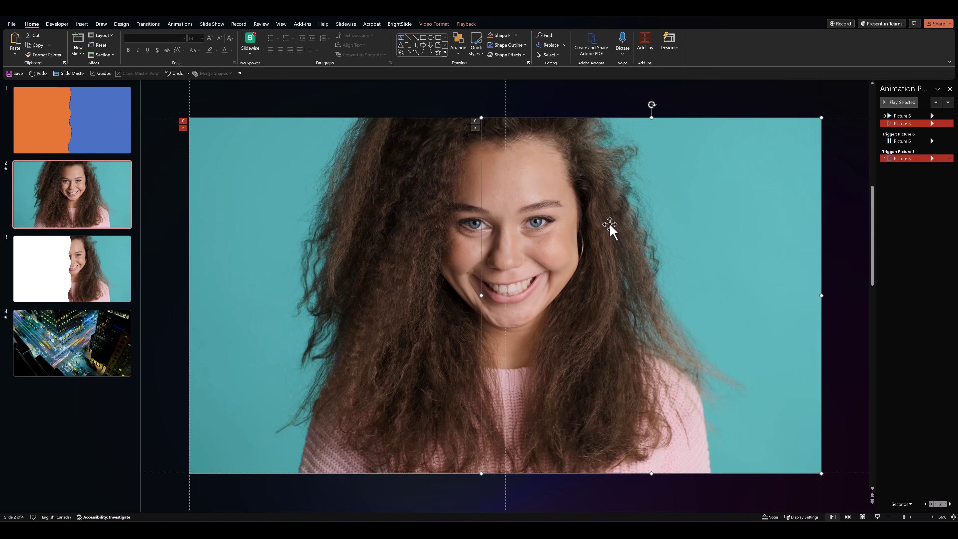
pyautogui.keyDown('ctrl'); pyautogui.scroll(-2, 489, 276); pyautogui.keyUp('ctrl')
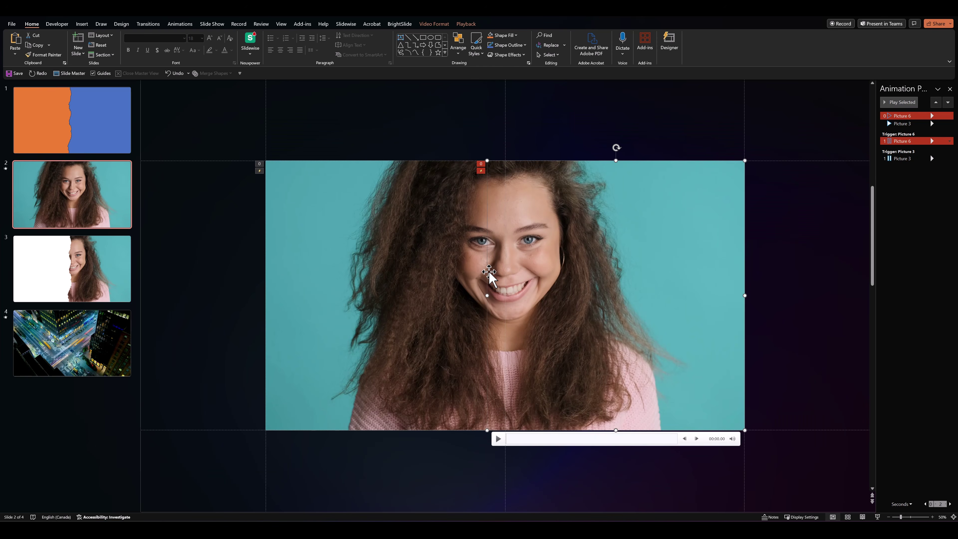
pyautogui.click(426, 291)
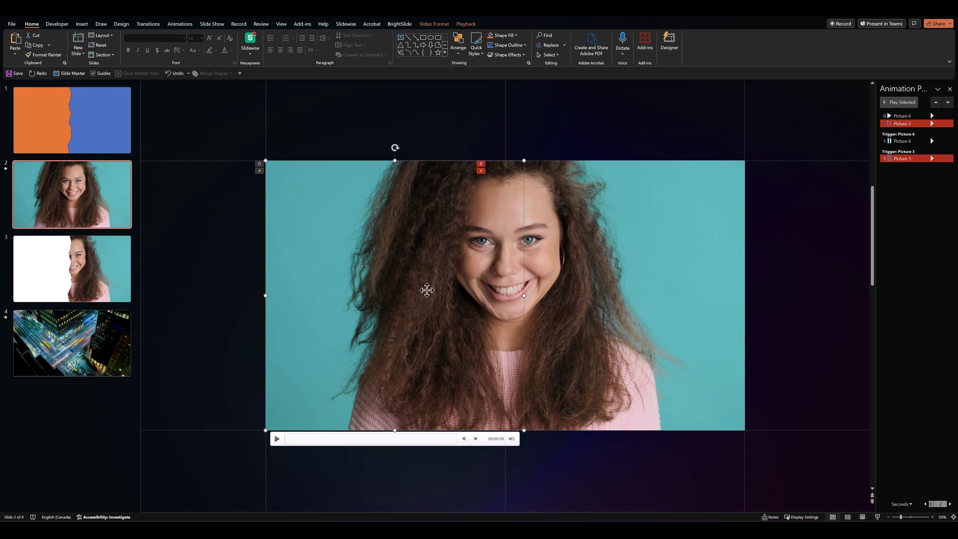
pyautogui.click(182, 25)
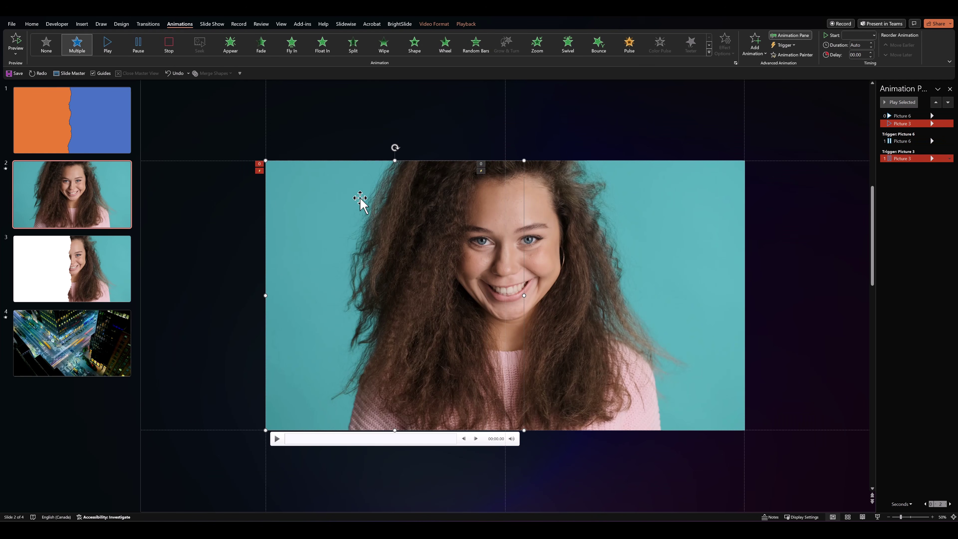
pyautogui.click(754, 58)
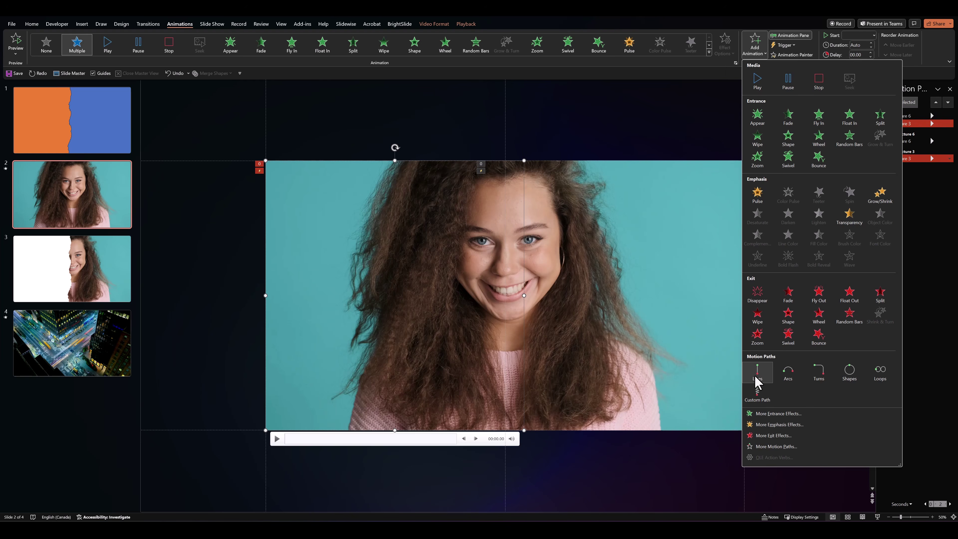
pyautogui.click(756, 375)
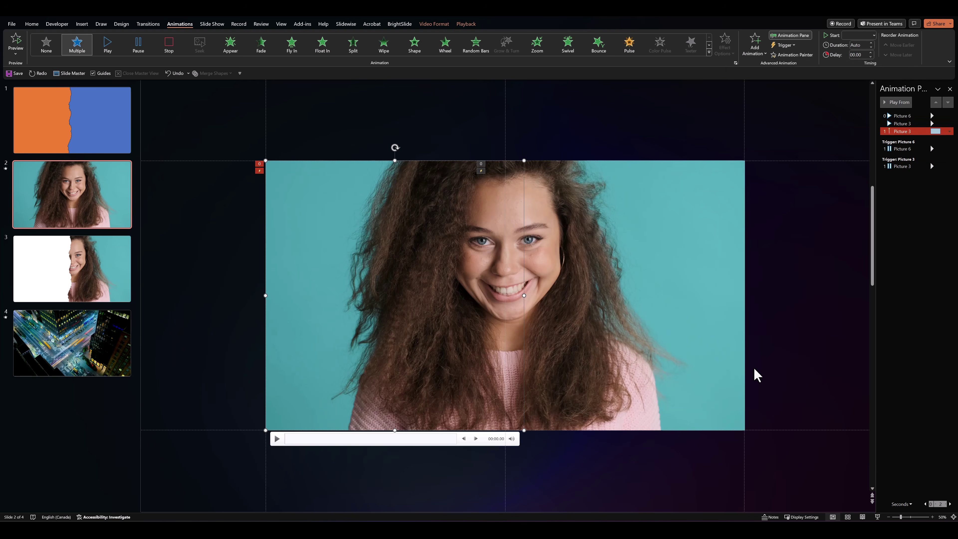
pyautogui.click(720, 55)
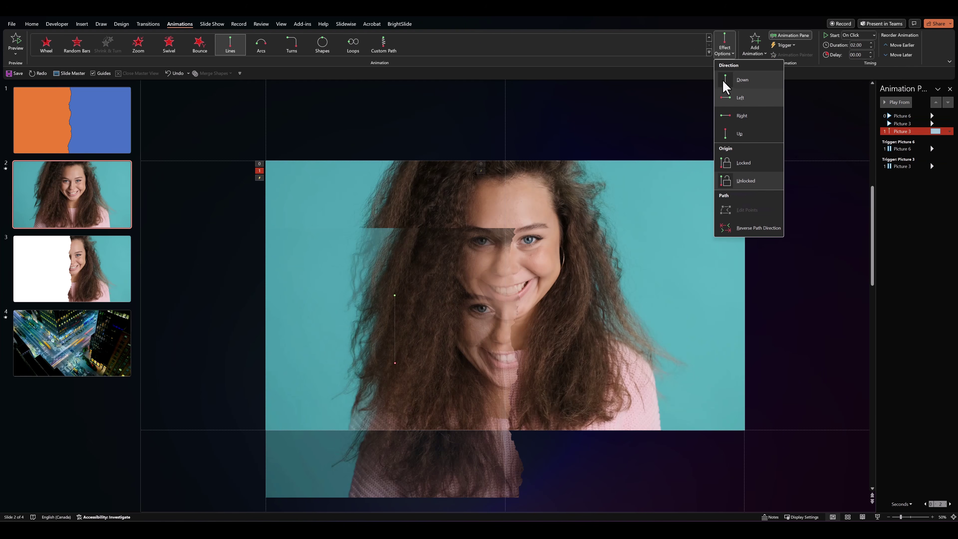
pyautogui.click(728, 107)
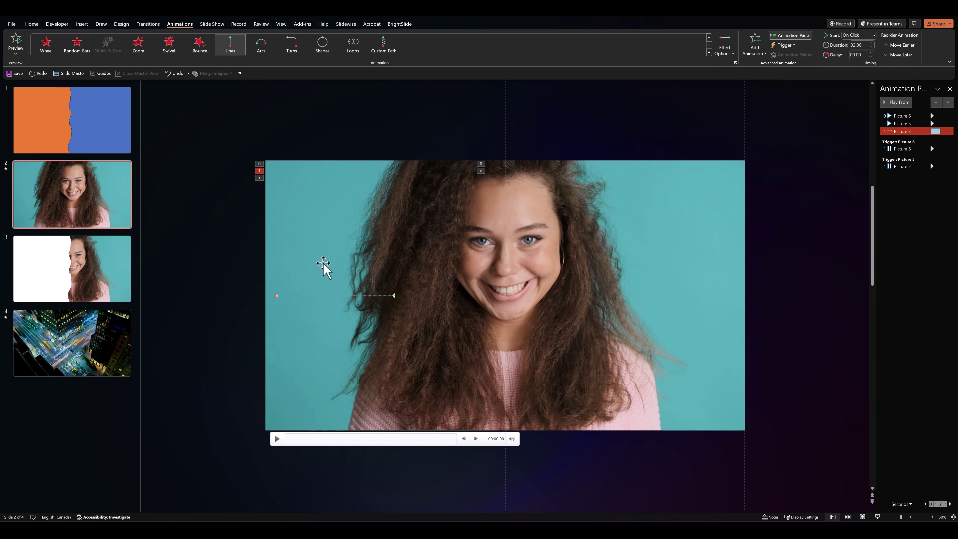
pyautogui.click(276, 296)
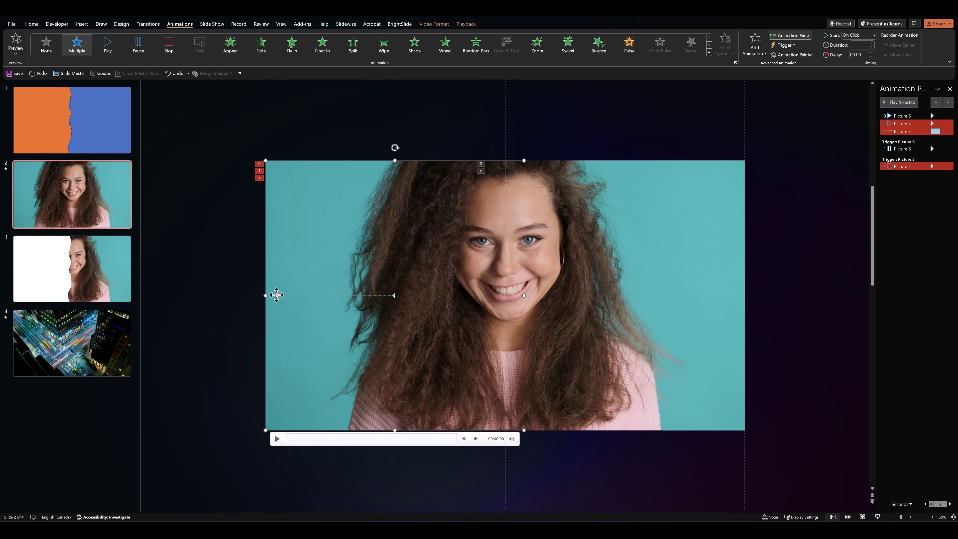
pyautogui.click(275, 298)
# Add a Lines motion path with direction Right to the right torn video half on slide 2
pyautogui.click(550, 231)
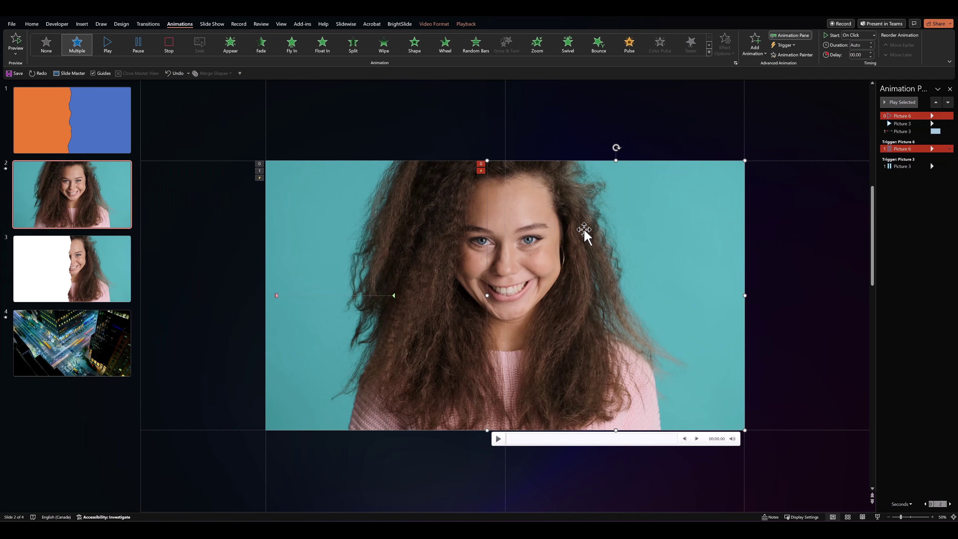
pyautogui.click(755, 53)
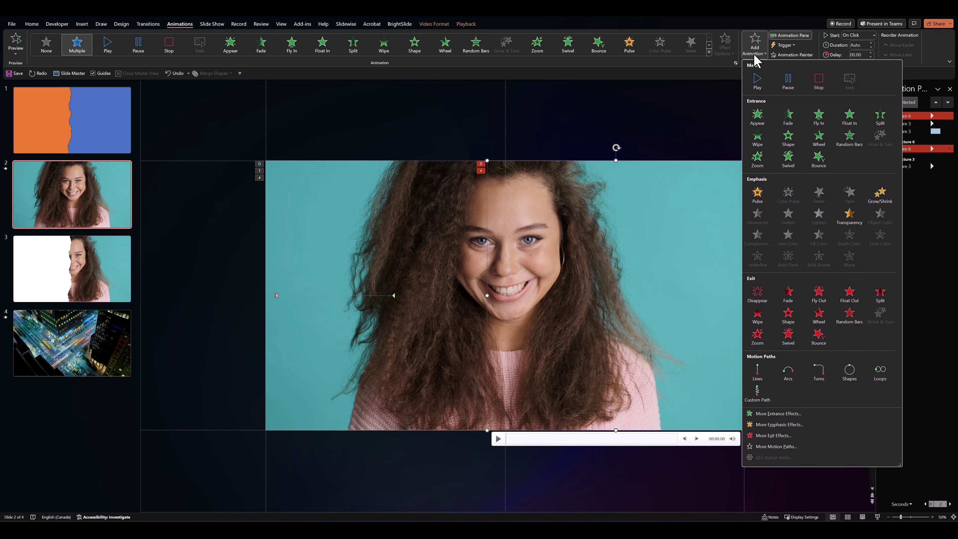
pyautogui.click(755, 370)
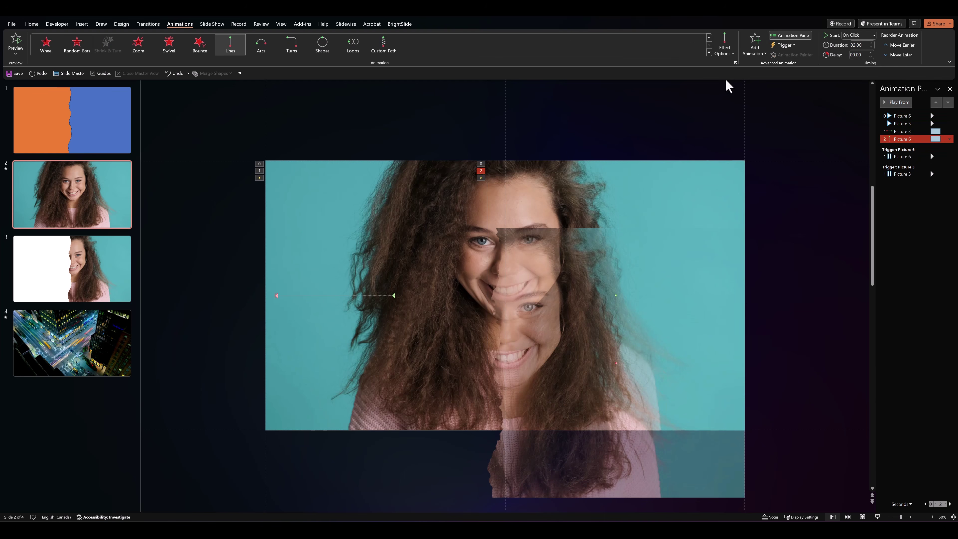
pyautogui.click(724, 53)
pyautogui.click(730, 120)
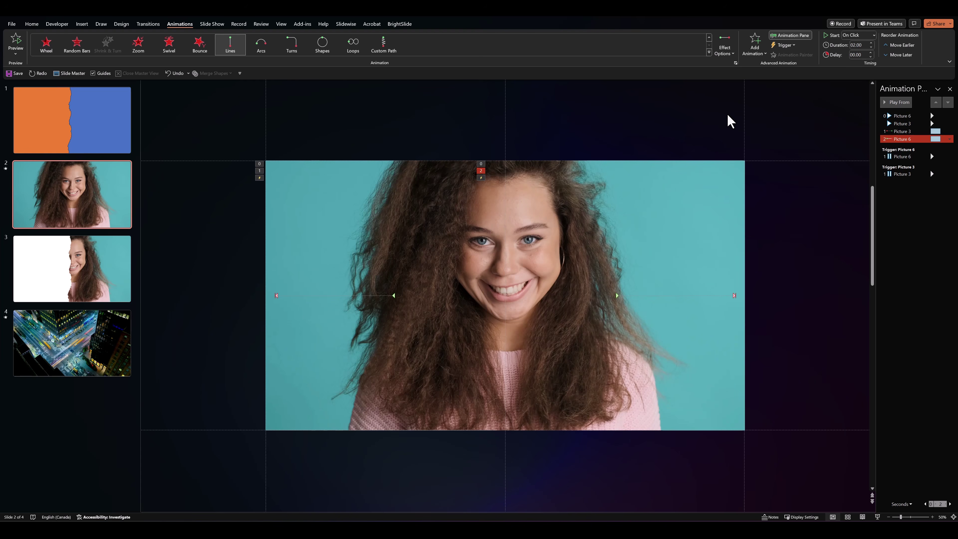
# Set both motion paths on slide 2 to start With Previous and play the slide's animations
pyautogui.keyDown('shift'); pyautogui.click(896, 131); pyautogui.keyUp('shift')
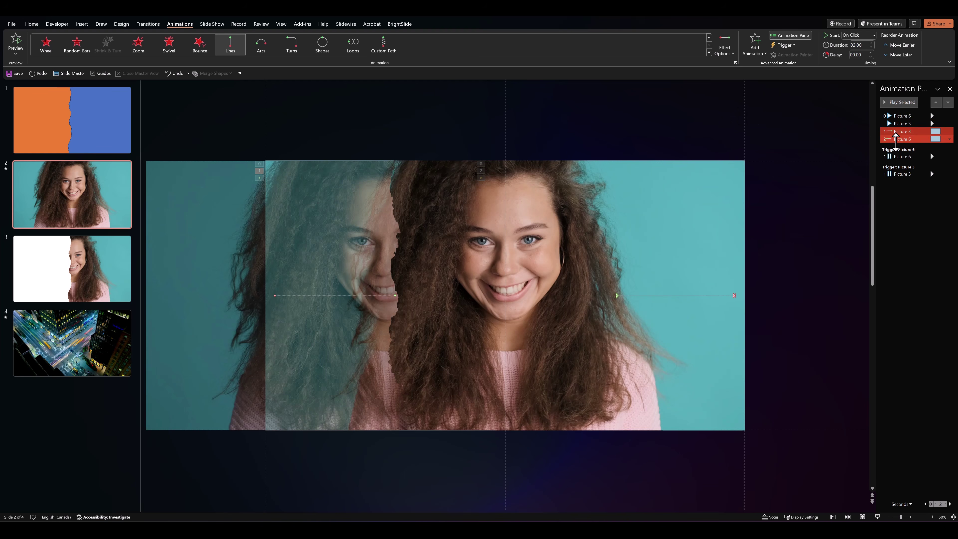
pyautogui.rightClick(897, 142)
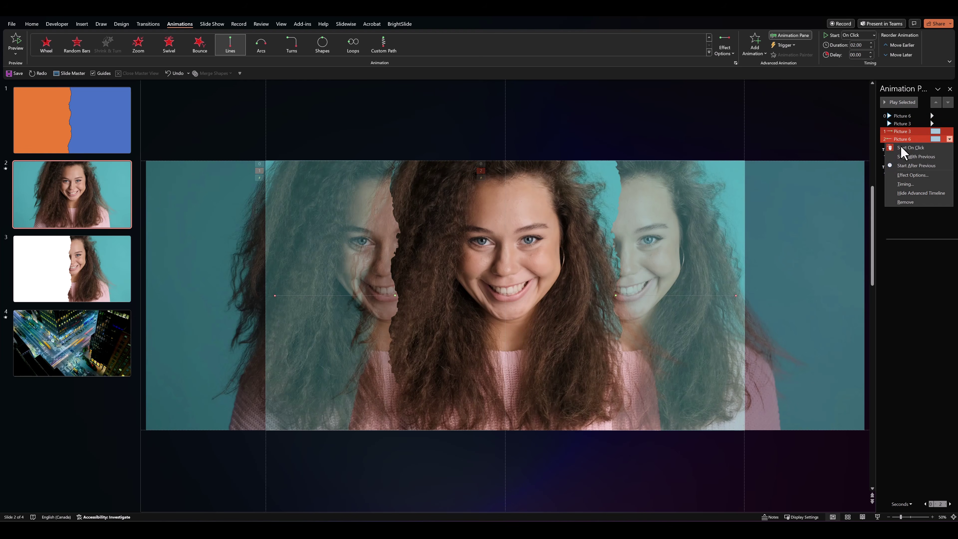
pyautogui.click(904, 156)
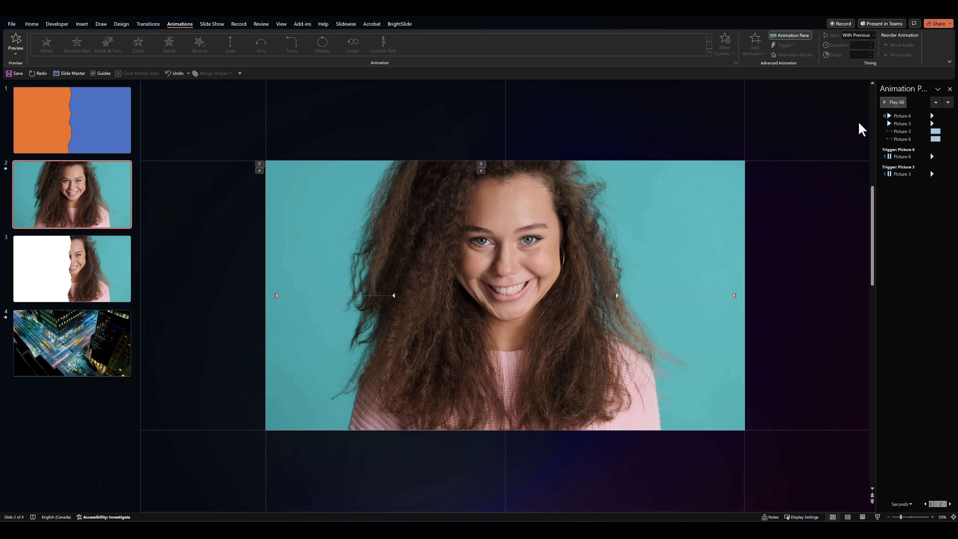
pyautogui.click(898, 103)
# Lengthen the duration of both motion paths on slide 2 and replay the animations
pyautogui.click(901, 131)
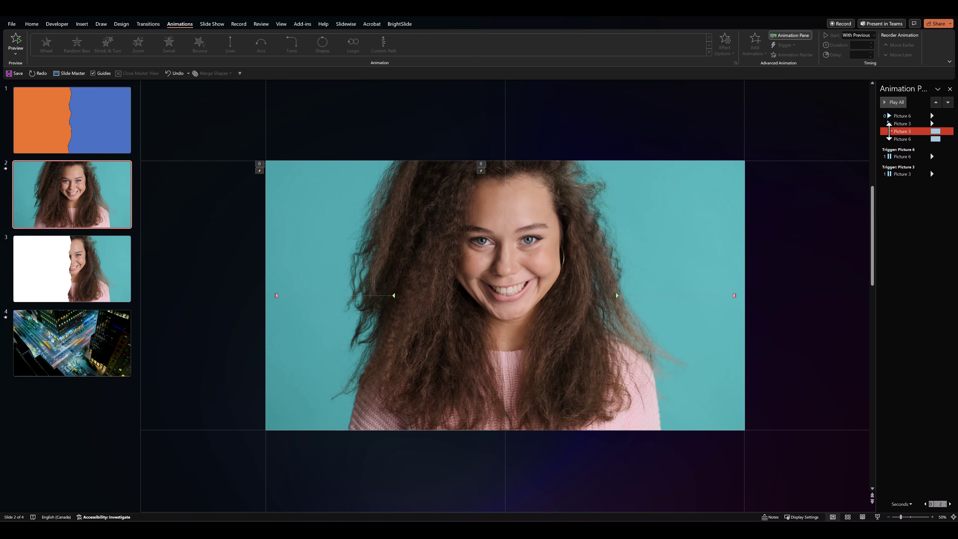
pyautogui.keyDown('shift'); pyautogui.click(900, 138); pyautogui.keyUp('shift')
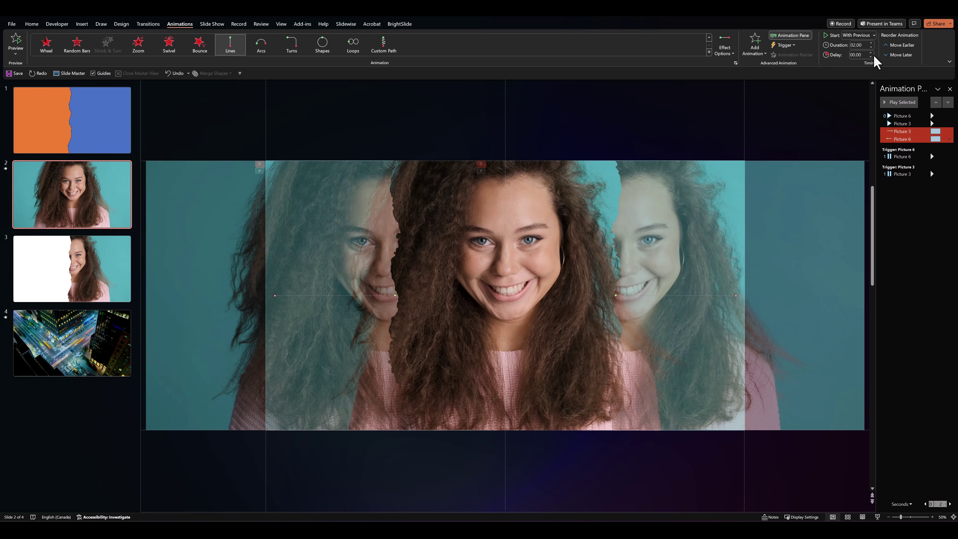
pyautogui.click(871, 43)
pyautogui.click(871, 43)
pyautogui.click(871, 43)
pyautogui.click(871, 43)
pyautogui.click(870, 43)
pyautogui.click(870, 43)
pyautogui.click(871, 42)
pyautogui.click(871, 42)
pyautogui.click(536, 142)
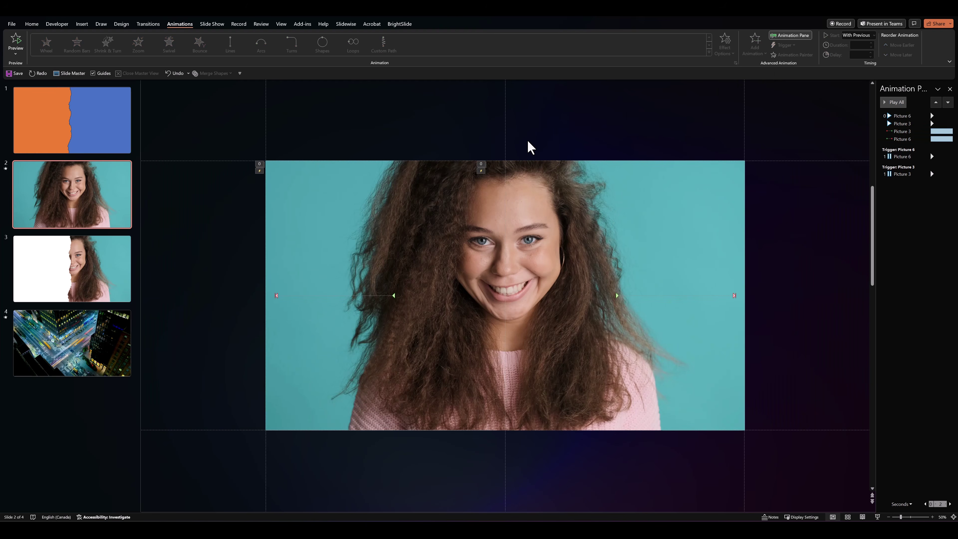
pyautogui.click(888, 105)
# Copy the orange and blue torn shapes from slide 1 onto slide 2 and move them down to expose the tops of the videos
pyautogui.click(80, 132)
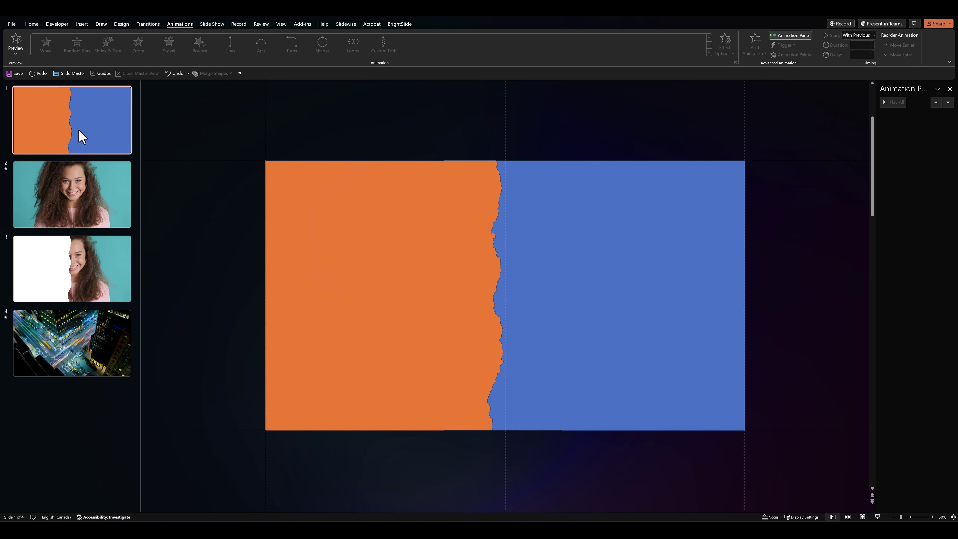
pyautogui.click(378, 214)
pyautogui.keyDown('shift'); pyautogui.click(551, 216); pyautogui.keyUp('shift')
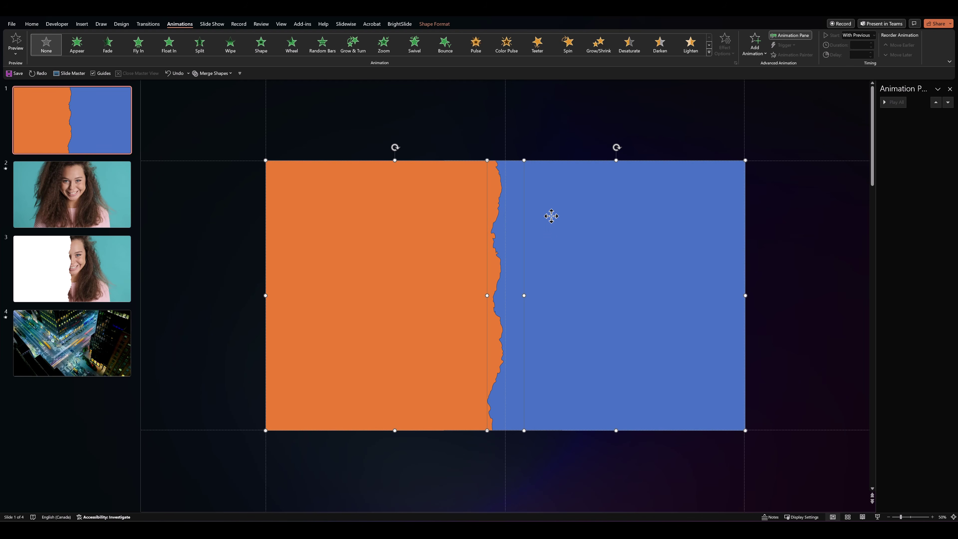
pyautogui.click(122, 192)
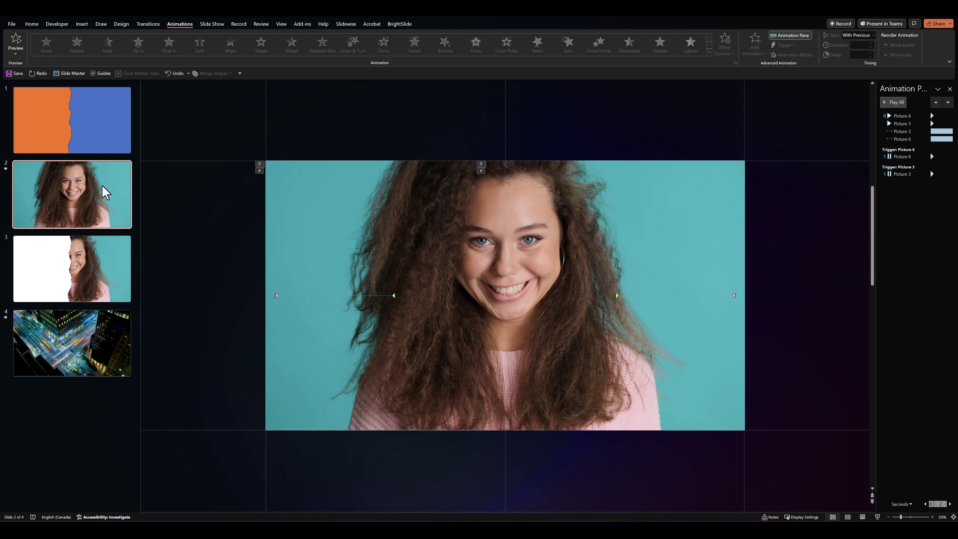
pyautogui.hotkey('ctrl', 'v')
pyautogui.moveTo(337, 188); pyautogui.dragTo(335, 255)
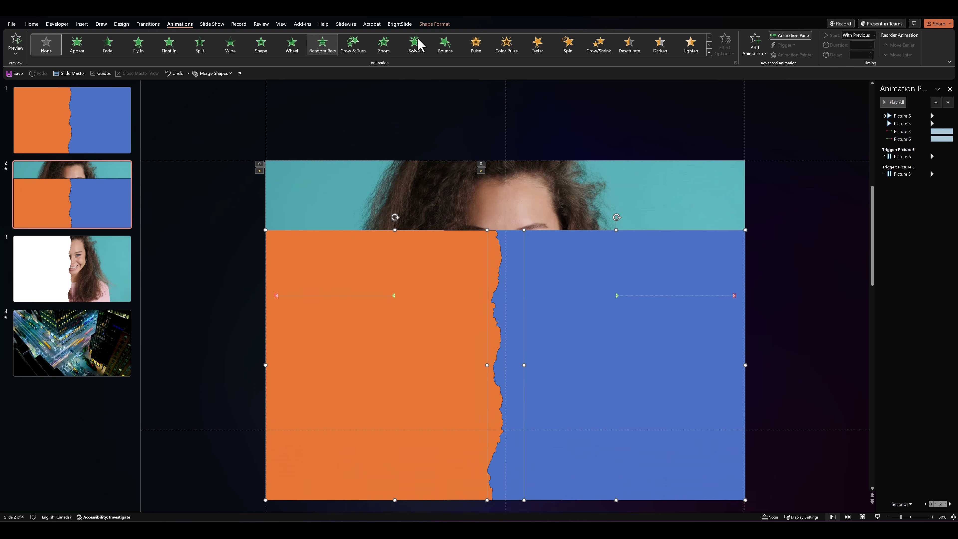
# Remove the outline from both pasted torn shapes on slide 2
pyautogui.click(433, 24)
pyautogui.click(289, 45)
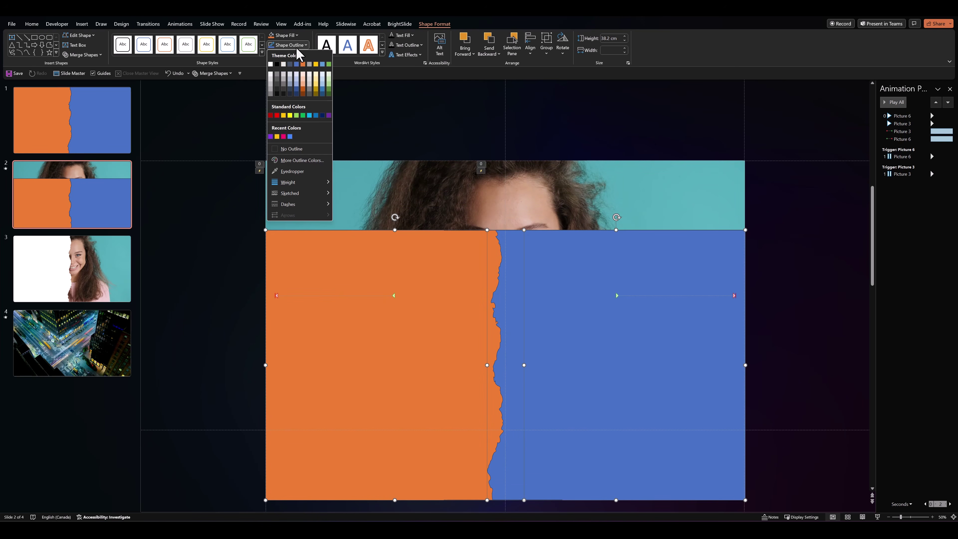
pyautogui.click(291, 148)
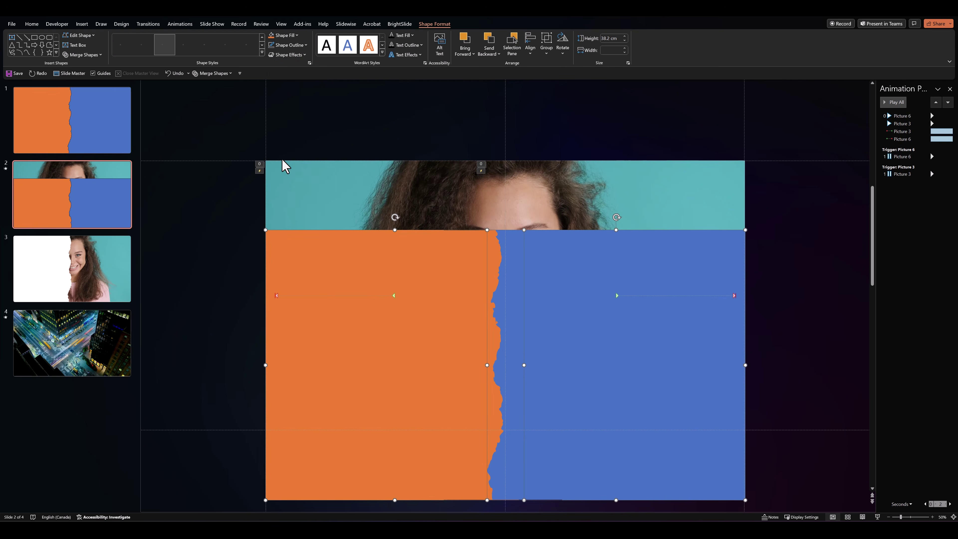
pyautogui.click(206, 244)
# Copy the left video half's animation onto the orange torn shape with the Animation Painter
pyautogui.click(284, 192)
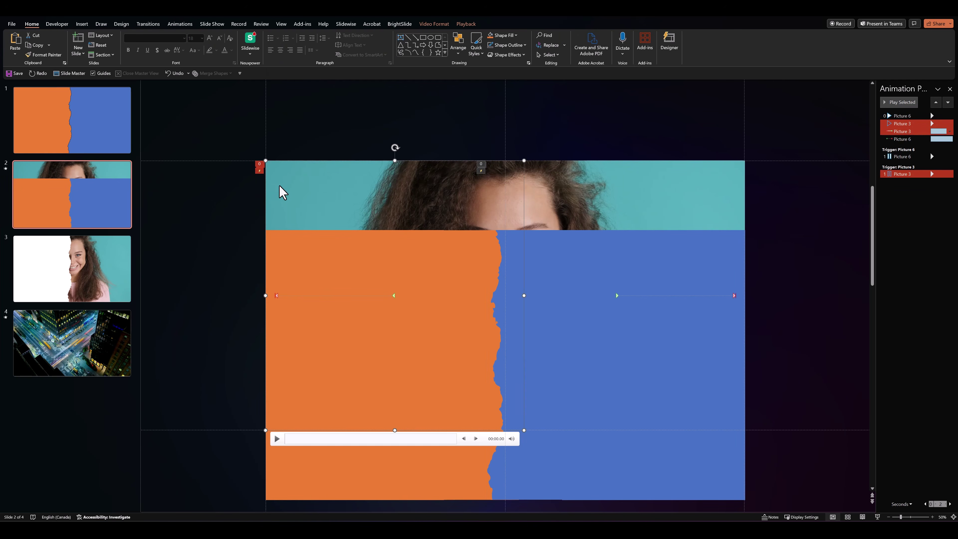
pyautogui.click(174, 26)
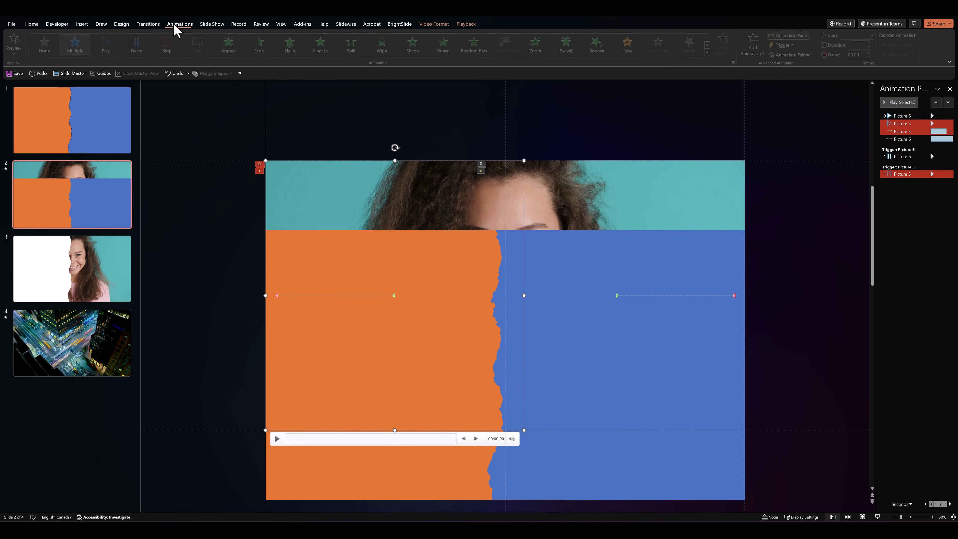
pyautogui.click(790, 56)
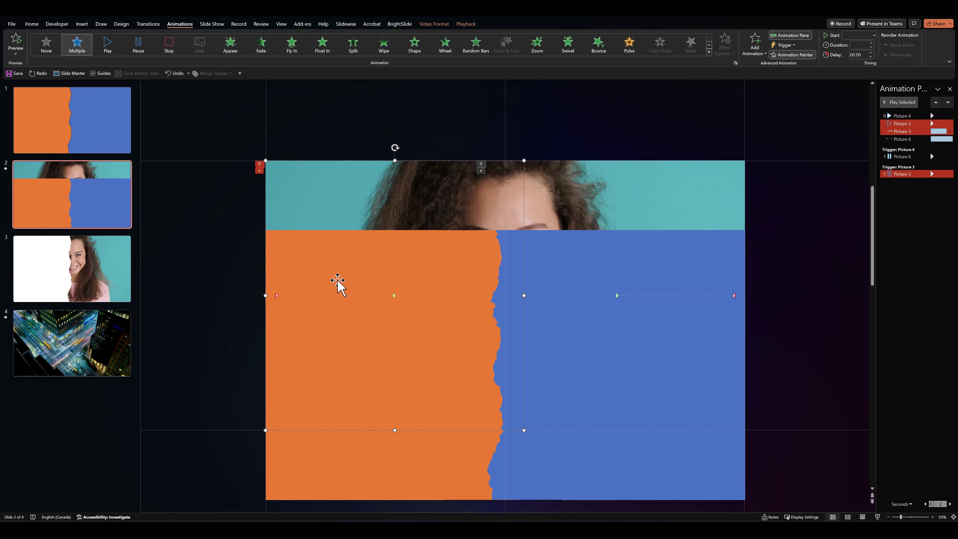
pyautogui.click(338, 284)
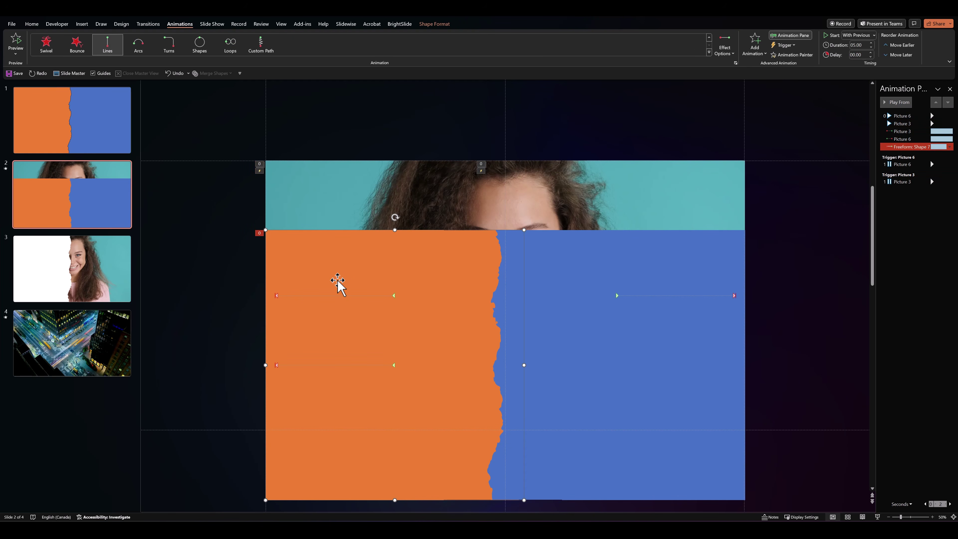
# Copy the right video half's animation onto the blue torn shape with the Animation Painter
pyautogui.click(567, 188)
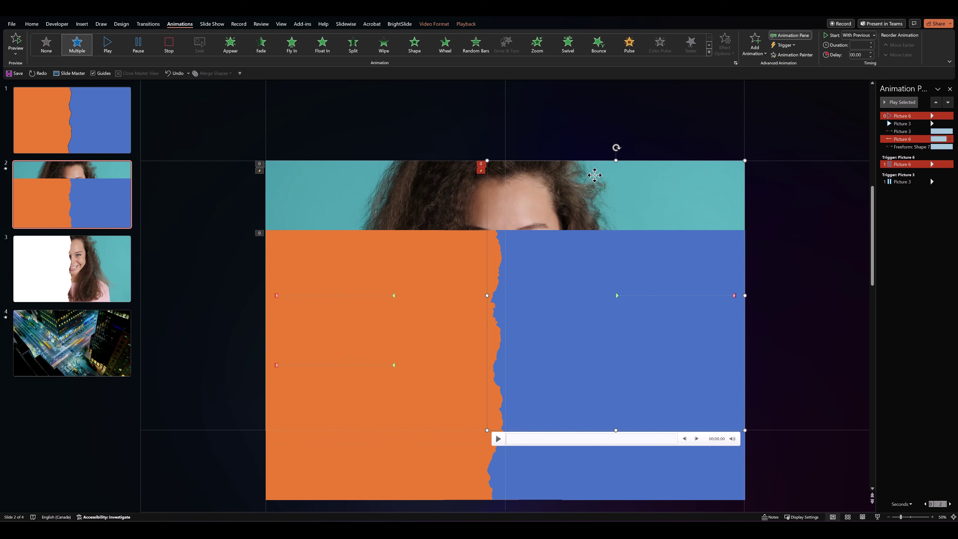
pyautogui.click(791, 55)
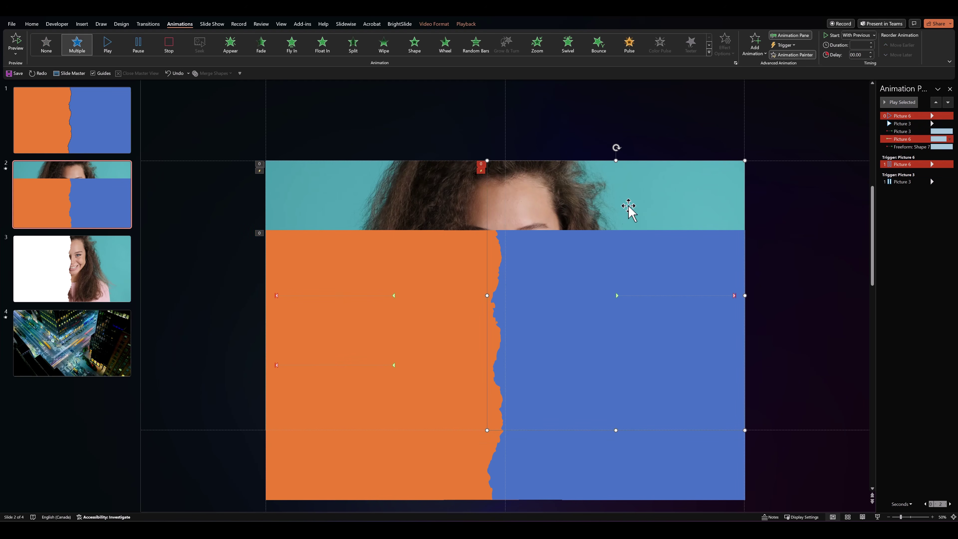
pyautogui.click(565, 270)
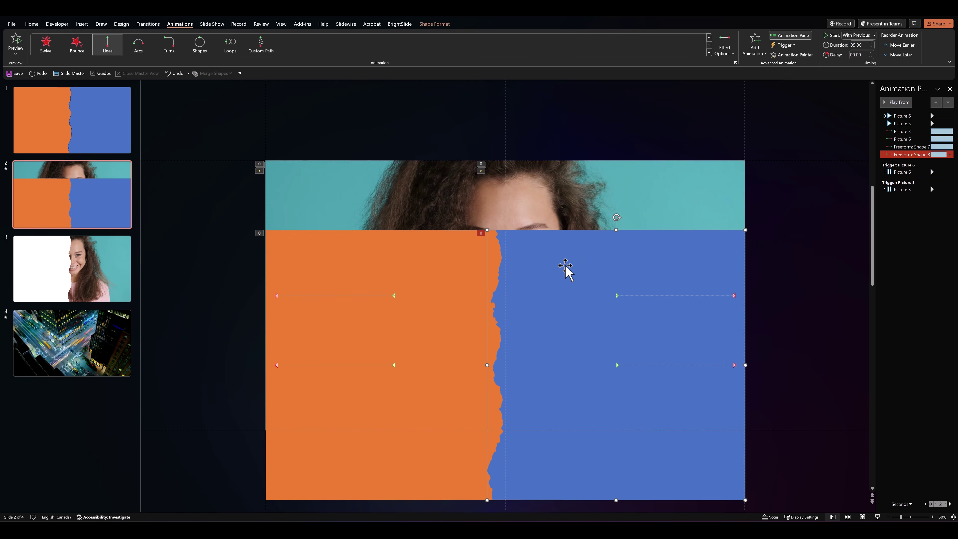
# Slightly shorten the motion paths of the blue and orange torn shapes by moving their end points inward
pyautogui.click(734, 364)
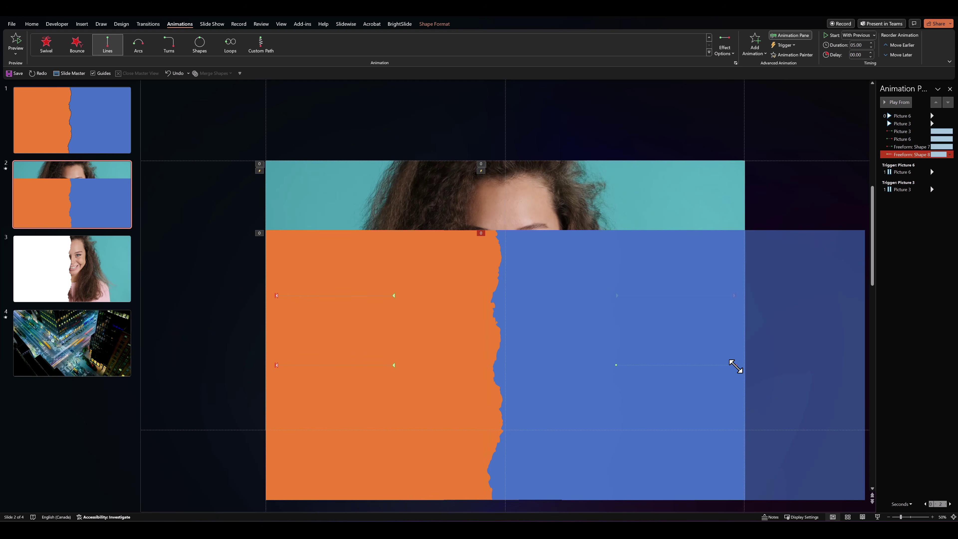
pyautogui.moveTo(735, 365); pyautogui.dragTo(730, 365)
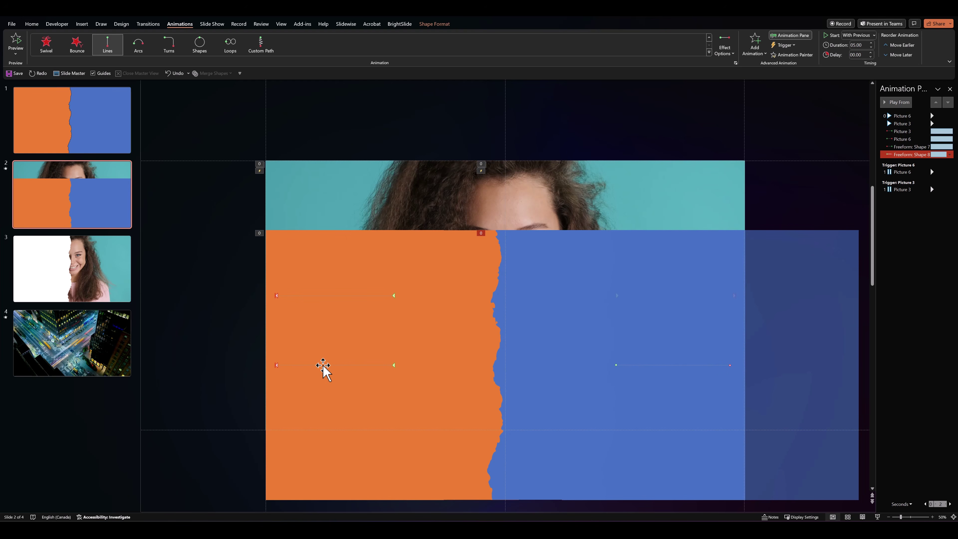
pyautogui.click(276, 365)
pyautogui.moveTo(274, 365); pyautogui.dragTo(280, 366)
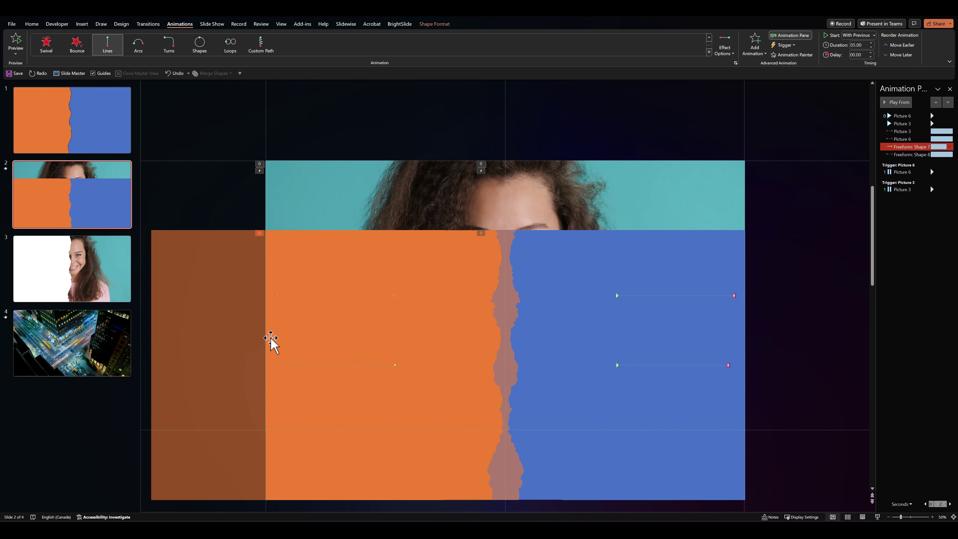
pyautogui.click(228, 217)
# Fill both torn shapes with white and send them to the back, behind the video halves
pyautogui.click(354, 271)
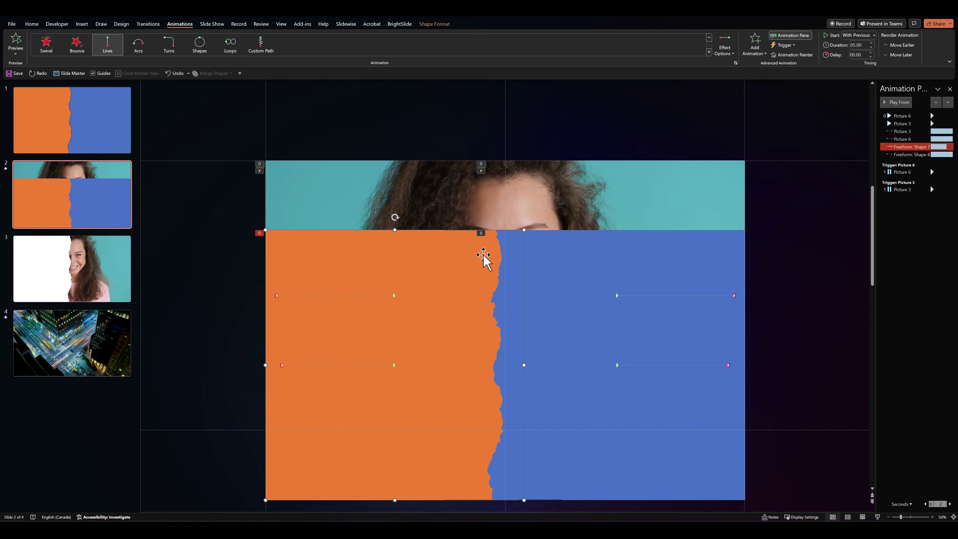
pyautogui.keyDown('shift'); pyautogui.click(569, 248); pyautogui.keyUp('shift')
pyautogui.click(430, 24)
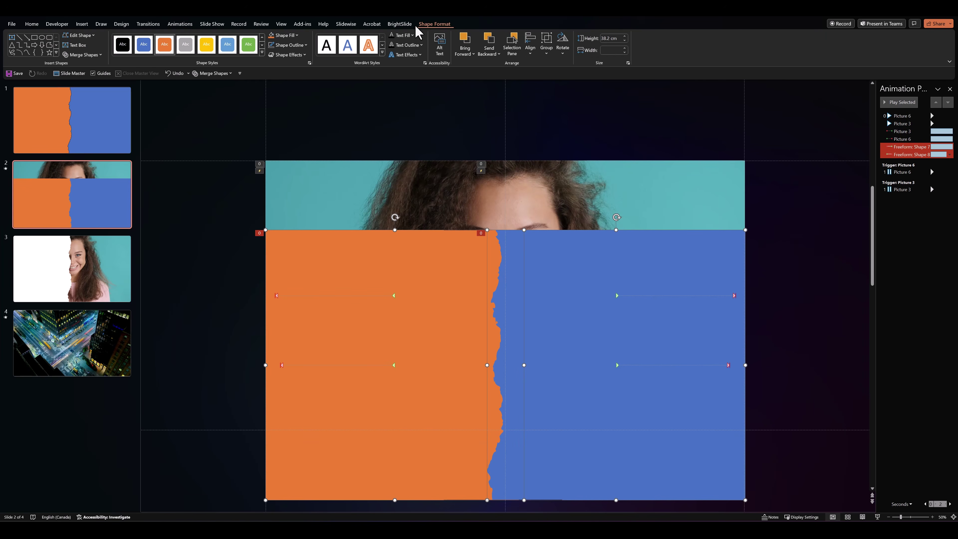
pyautogui.click(283, 36)
pyautogui.click(271, 55)
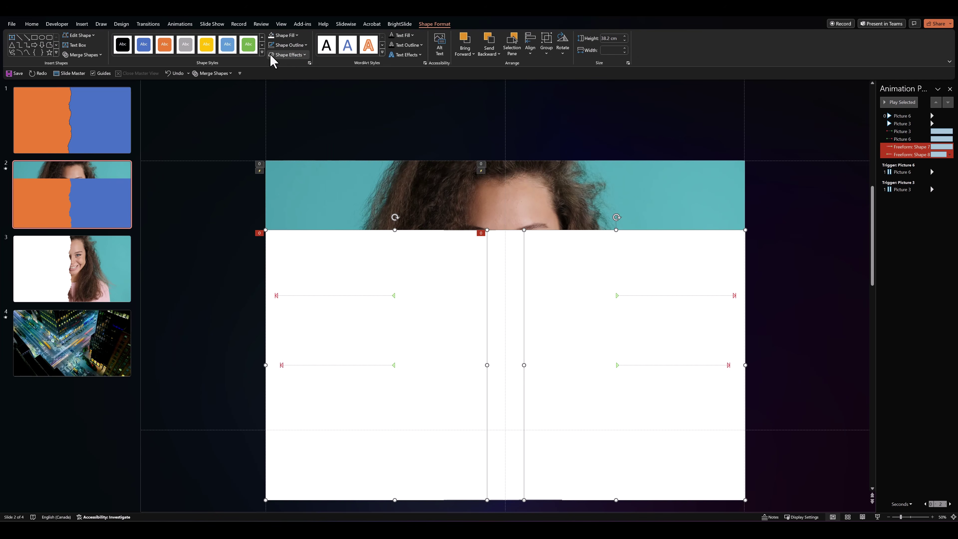
pyautogui.rightClick(291, 252)
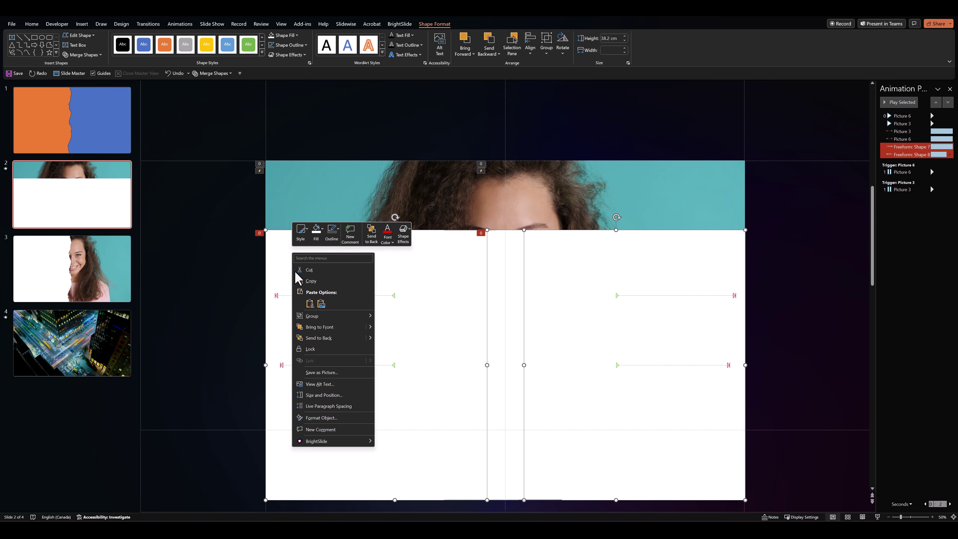
pyautogui.click(312, 341)
pyautogui.click(223, 331)
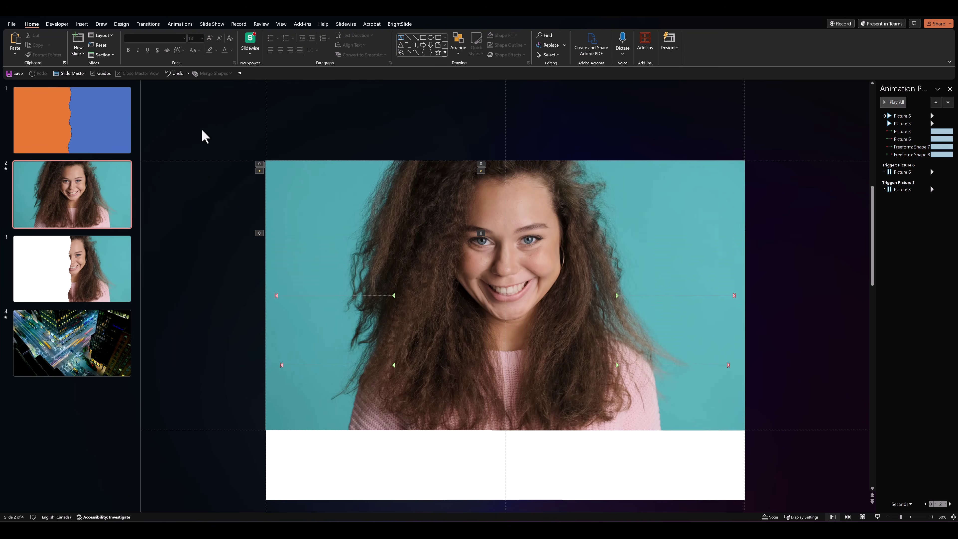
# Align all video halves and white shapes on slide 2 by their middles and move them up to cover the slide
pyautogui.moveTo(201, 123); pyautogui.dragTo(776, 517)
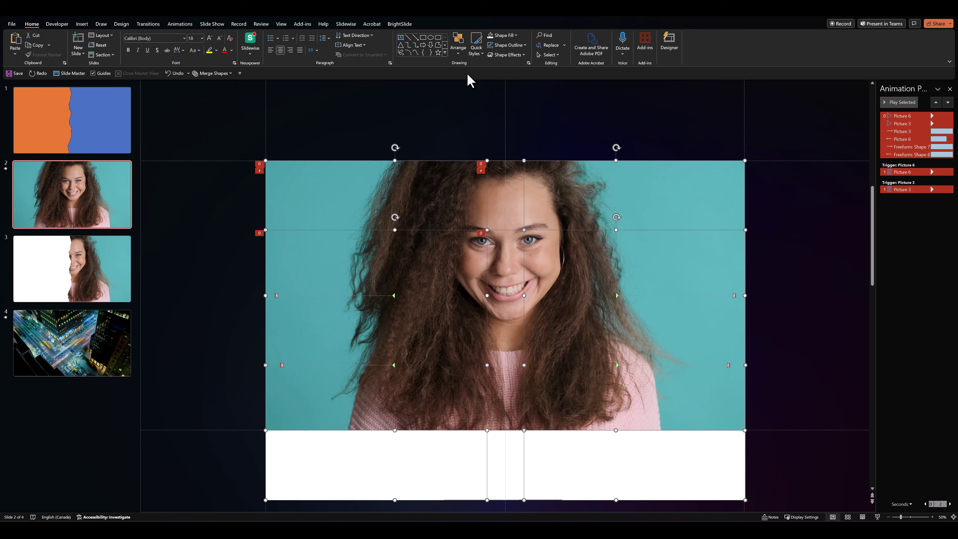
pyautogui.click(458, 44)
pyautogui.moveTo(479, 176)
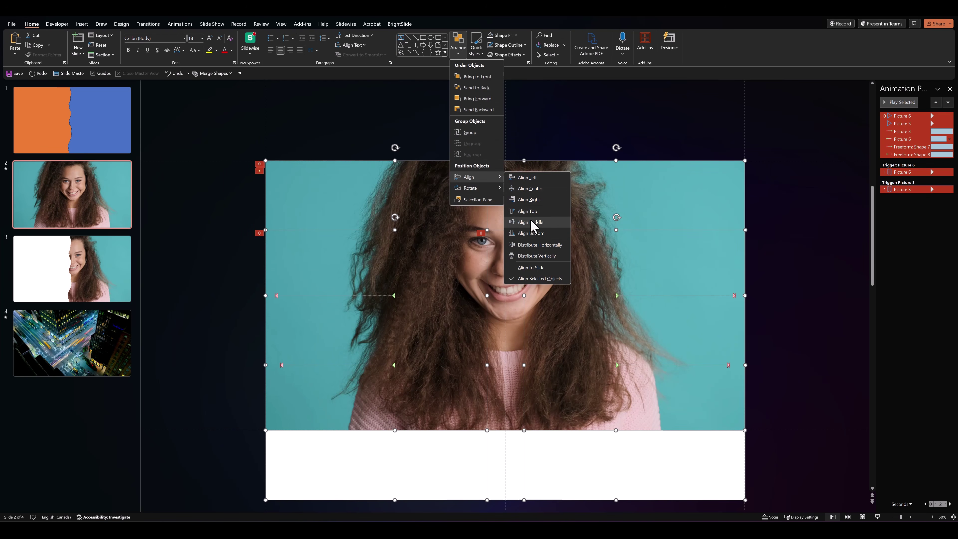
pyautogui.click(532, 224)
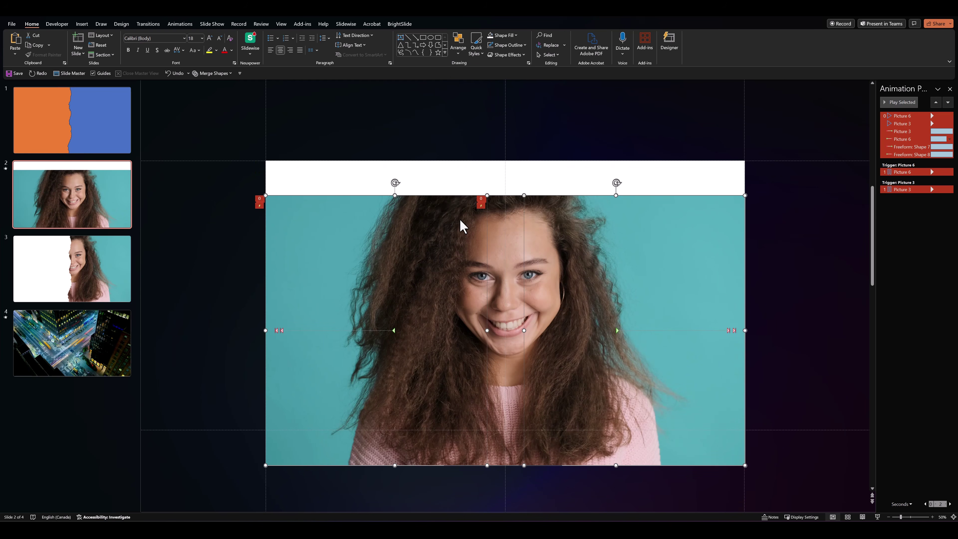
pyautogui.moveTo(381, 219); pyautogui.dragTo(382, 184)
pyautogui.click(454, 152)
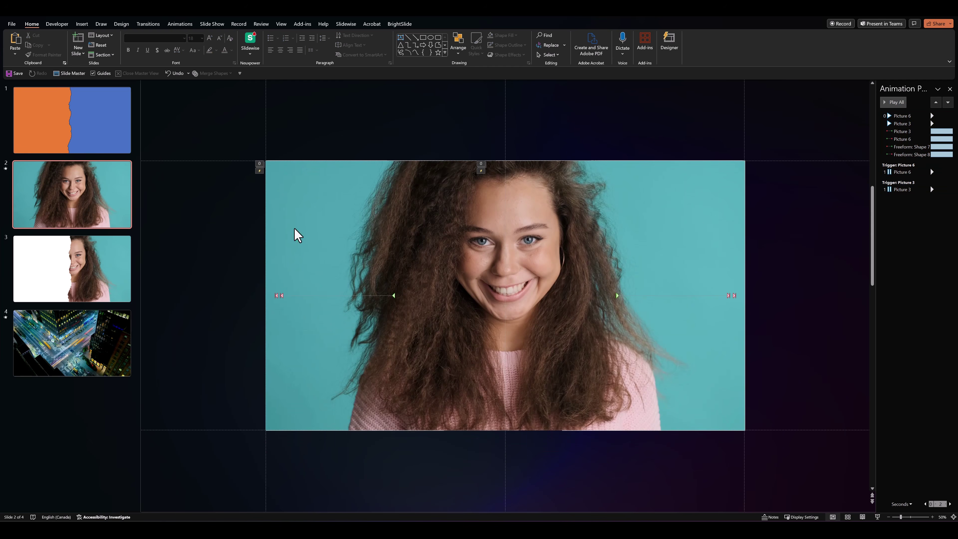
# Copy the city video from slide 4 onto slide 2 and send it to the back
pyautogui.click(90, 335)
pyautogui.click(325, 315)
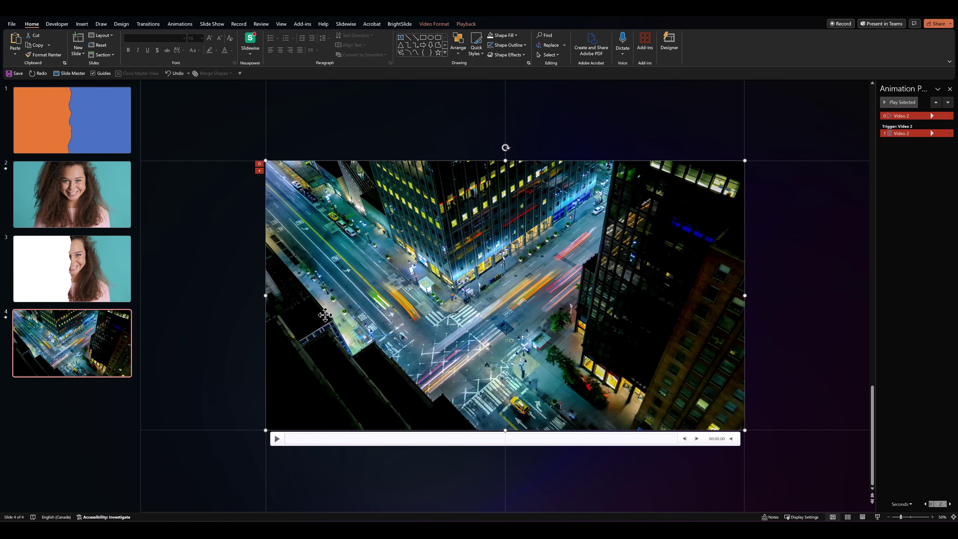
pyautogui.press('pageup')
pyautogui.press('pageup')
pyautogui.hotkey('ctrl', 'v')
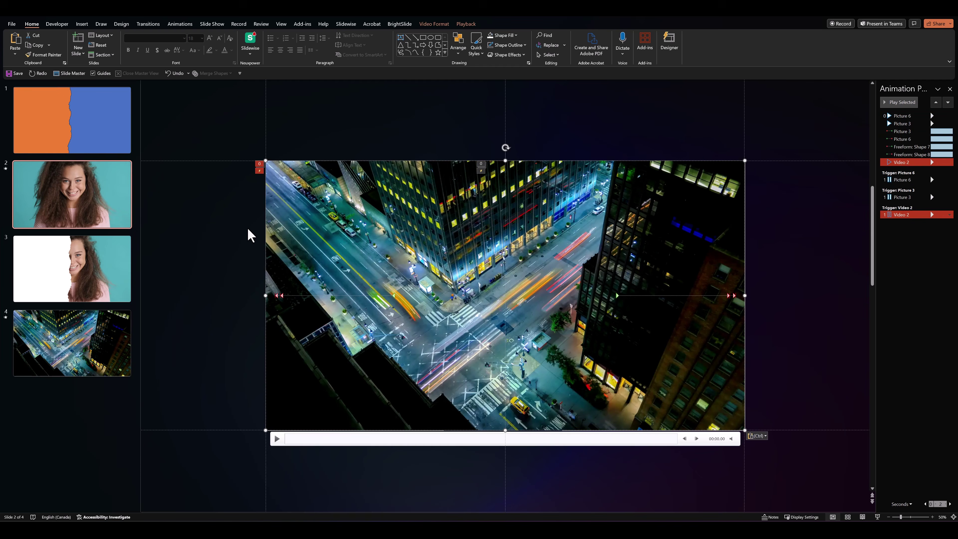
pyautogui.rightClick(283, 221)
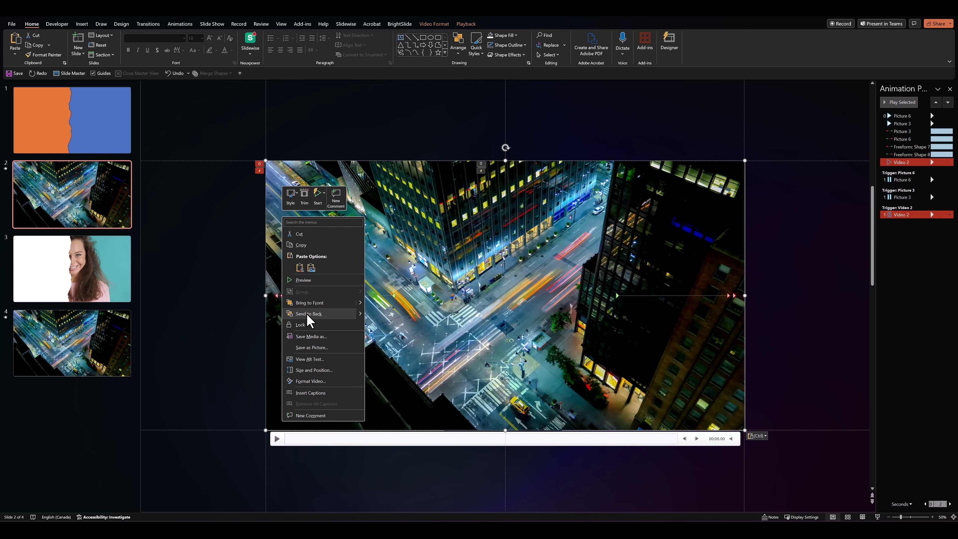
pyautogui.click(306, 377)
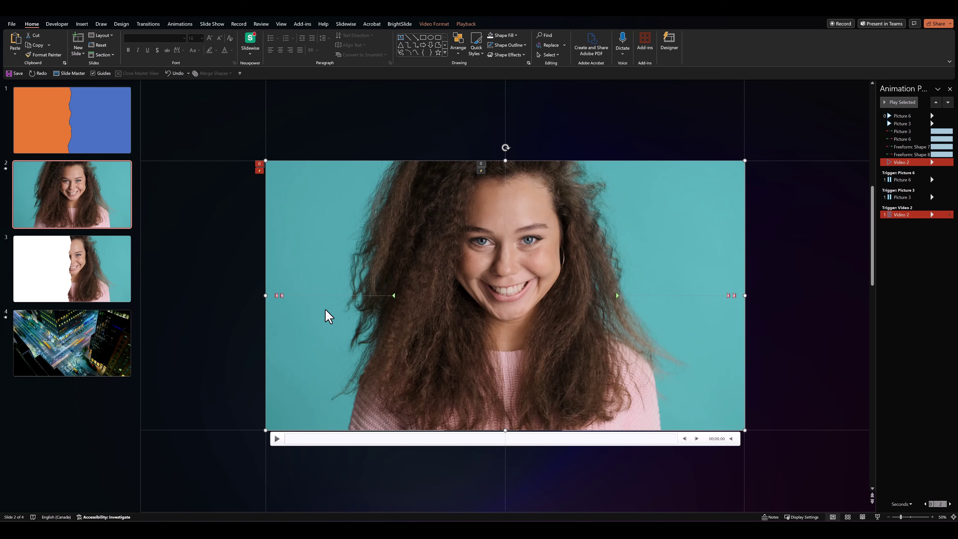
# Set the city video's play animation on slide 2 to Start With Previous
pyautogui.rightClick(907, 163)
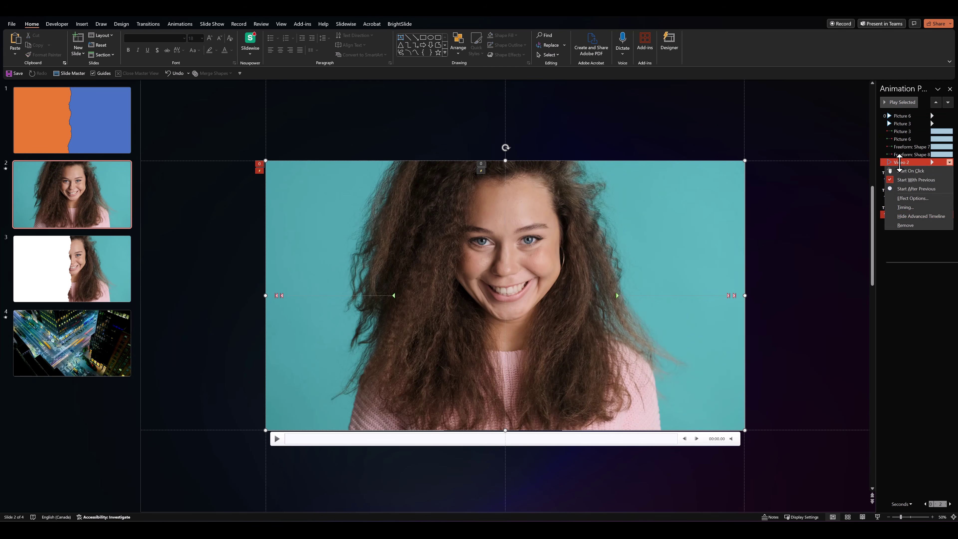
pyautogui.click(907, 180)
pyautogui.click(800, 216)
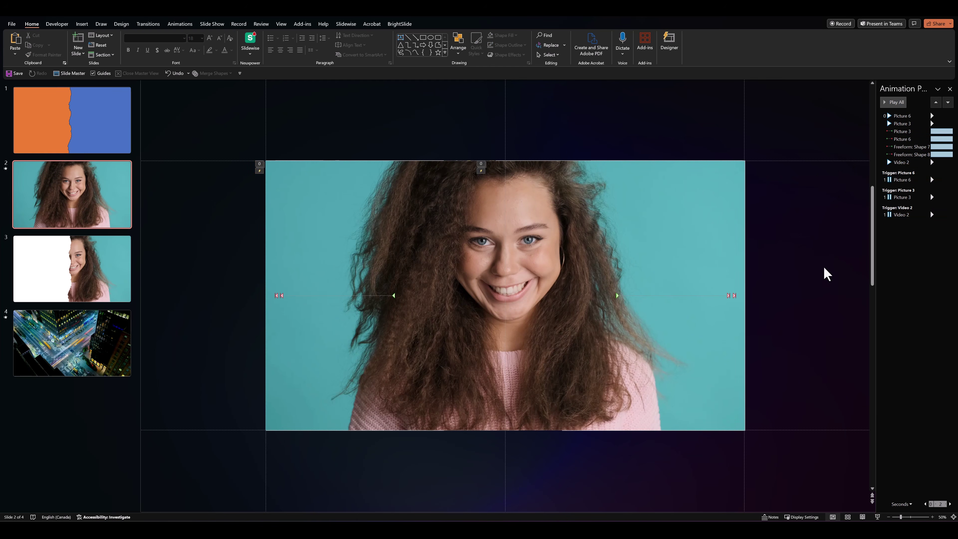
# Preview all of slide 2's animations, then run the slide show from this slide and exit it
pyautogui.click(889, 106)
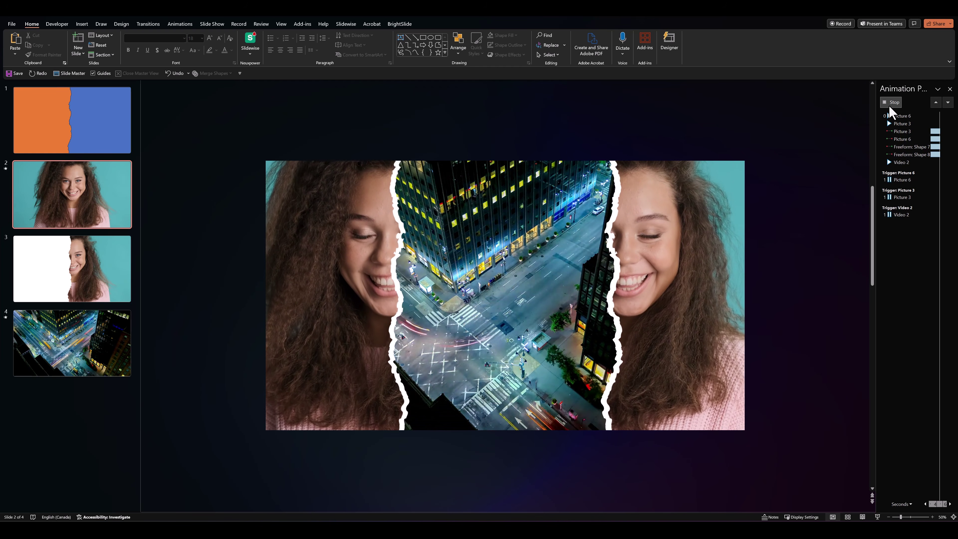
pyautogui.click(890, 102)
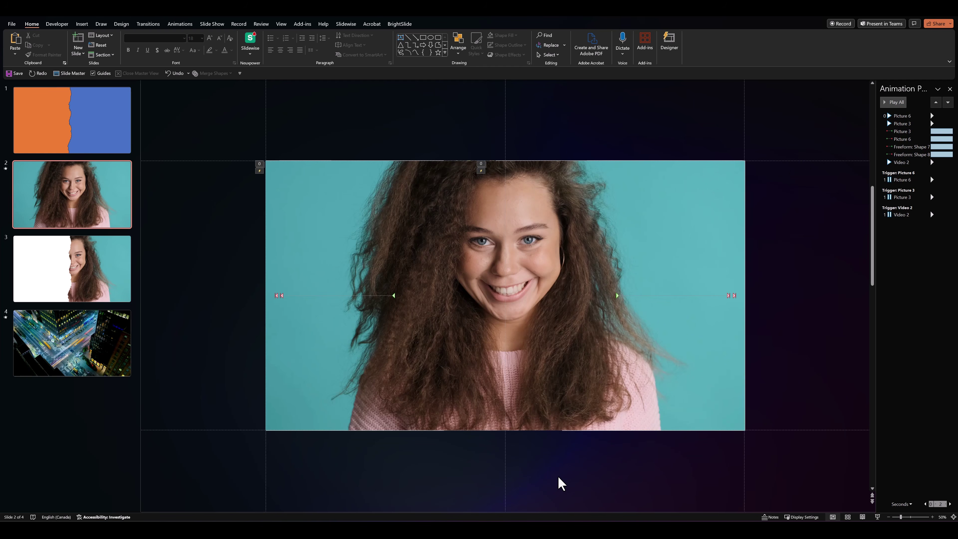
pyautogui.click(874, 519)
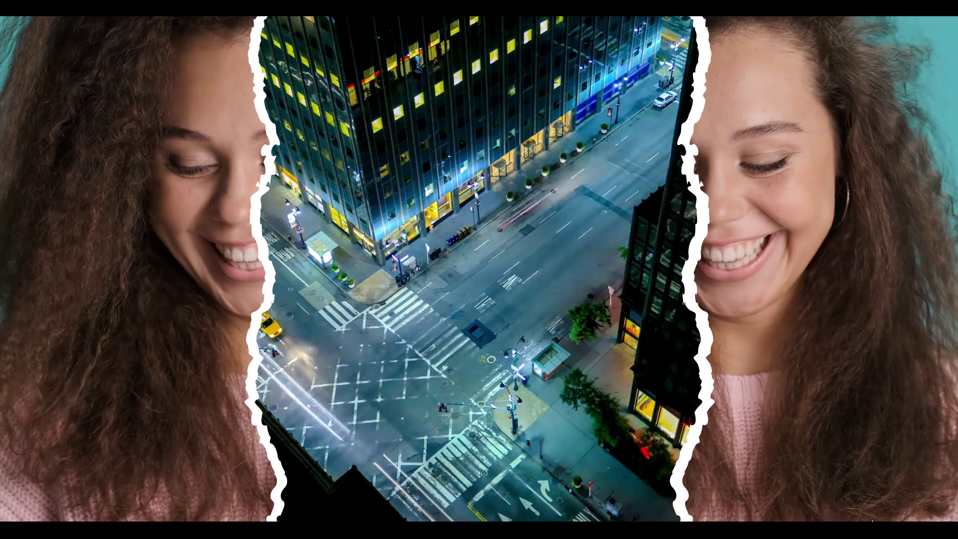
pyautogui.press('Escape')
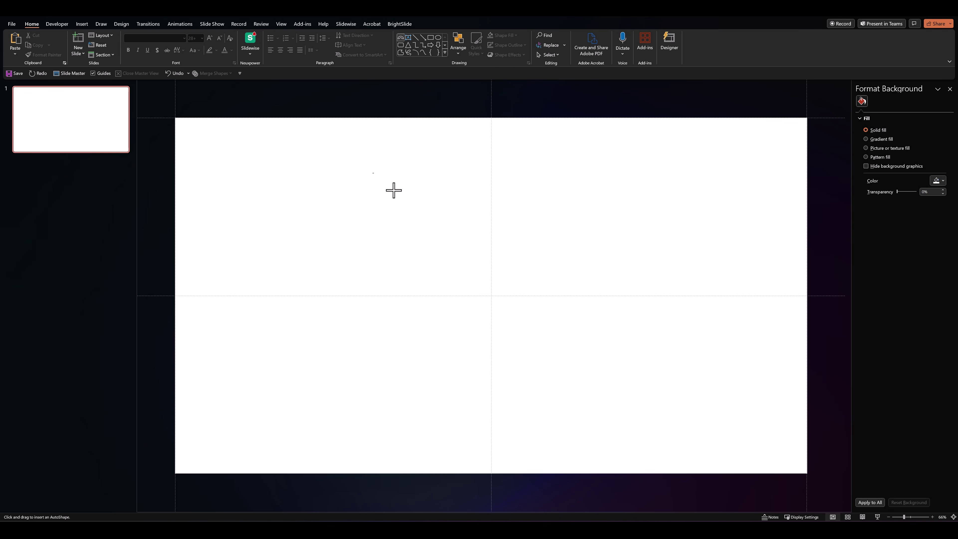
# Draw a block arc on the blank slide and set its height and width to 34 cm
pyautogui.moveTo(393, 189); pyautogui.dragTo(652, 405)
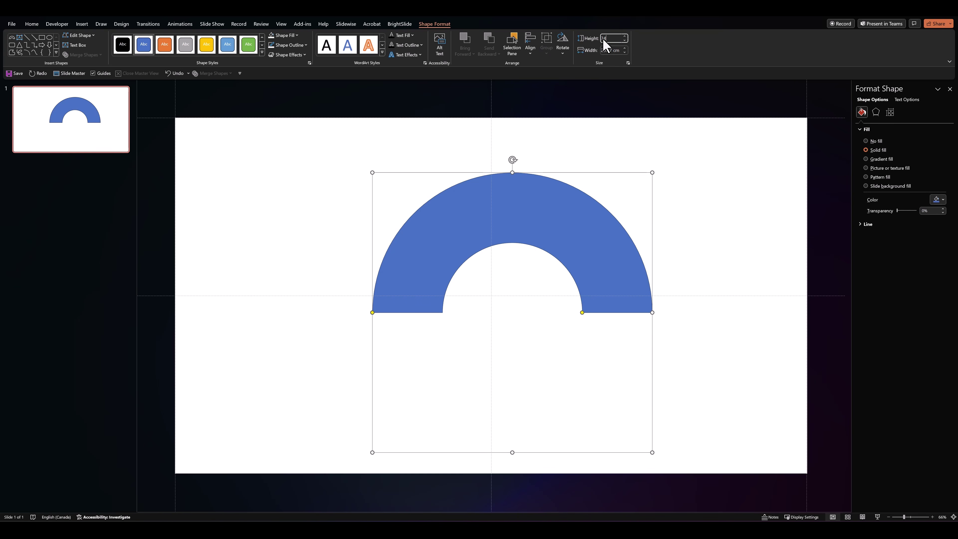
pyautogui.press('Tab')
pyautogui.write('3')
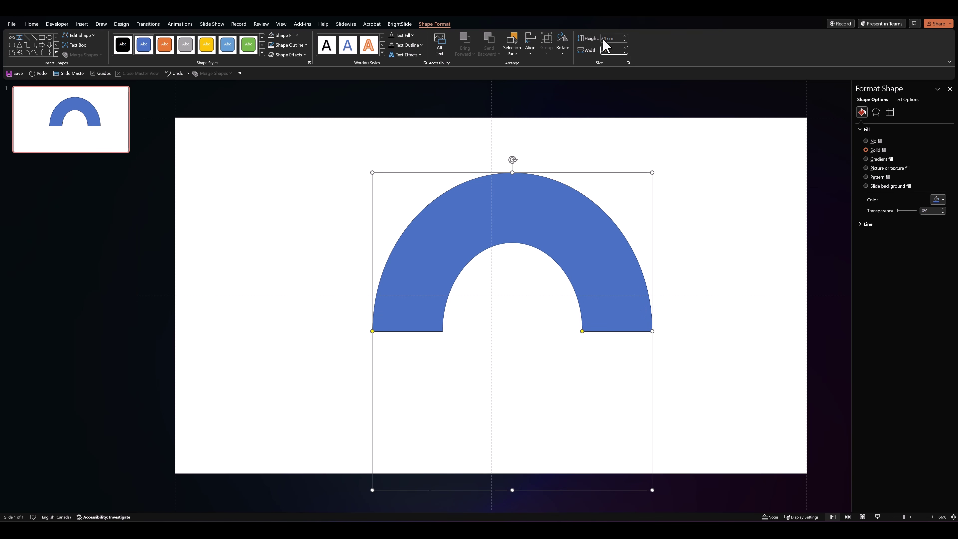
pyautogui.write('4')
pyautogui.press('Return')
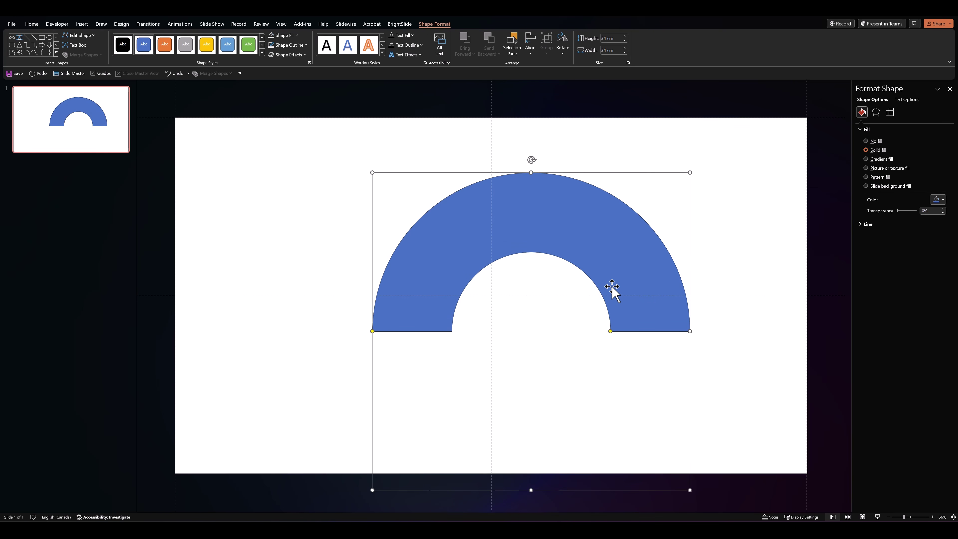
# Centre the block arc on the slide and thicken its band by bringing the inner edge closer to the centre
pyautogui.moveTo(612, 287); pyautogui.dragTo(571, 254)
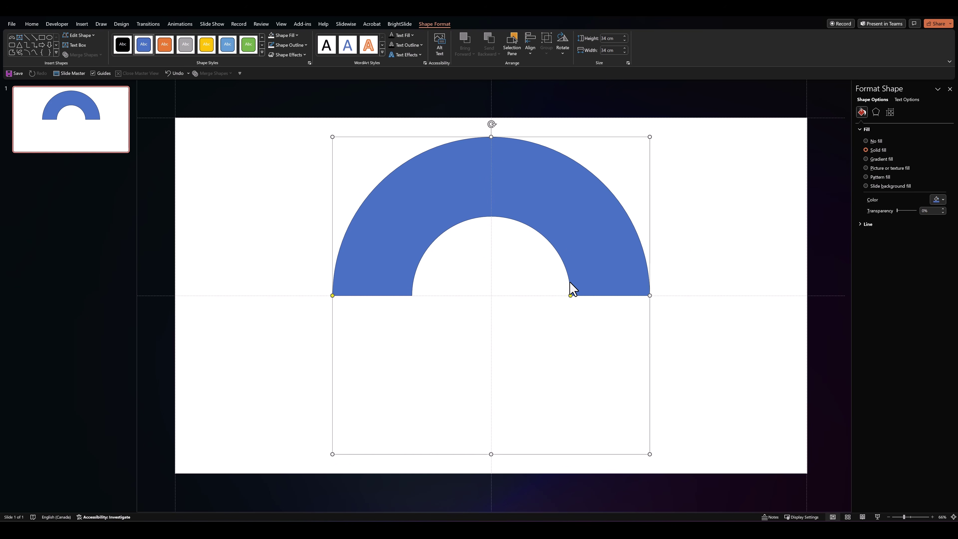
pyautogui.moveTo(570, 296); pyautogui.dragTo(554, 296)
pyautogui.click(538, 335)
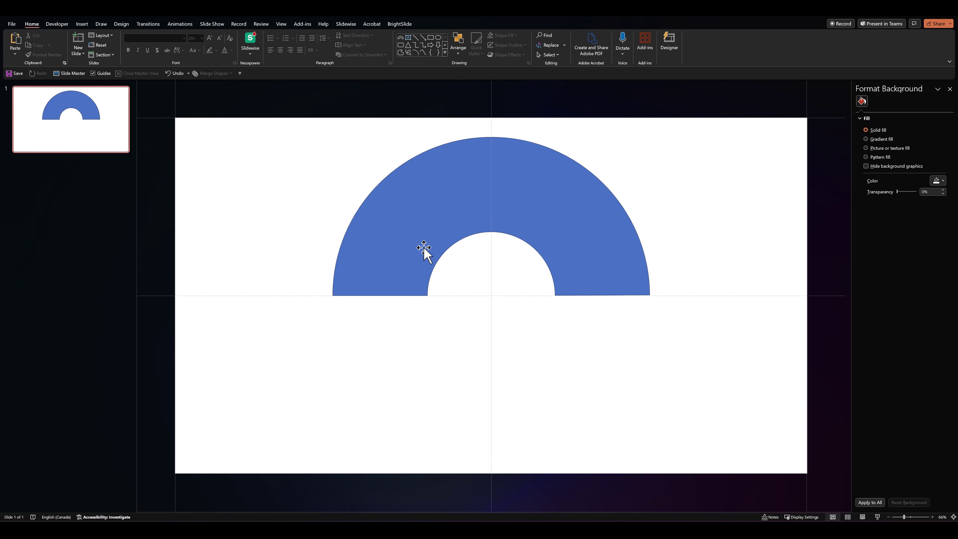
# Draw a circle over the arc, set its height and width to 34 cm, and fill it with orange
pyautogui.click(438, 40)
pyautogui.moveTo(390, 195); pyautogui.dragTo(650, 437)
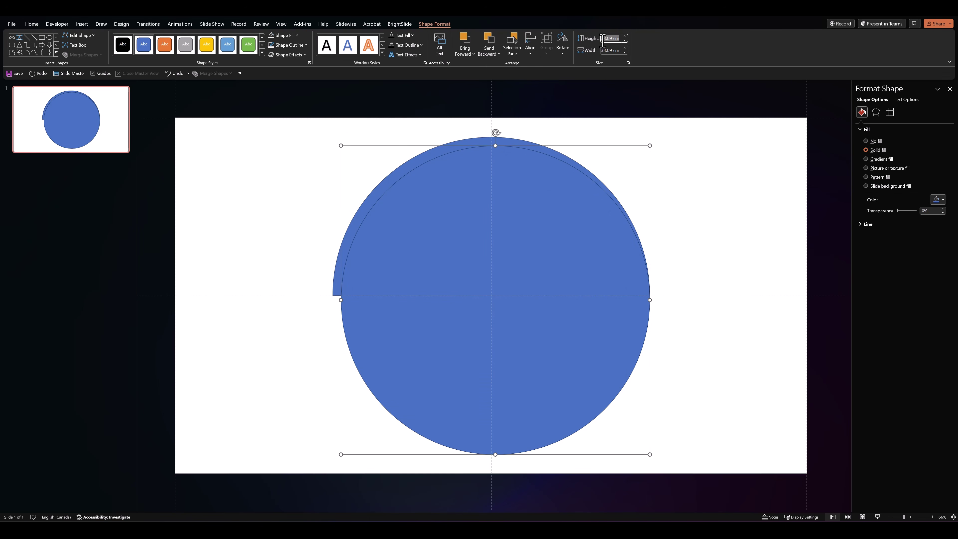
pyautogui.press('Tab')
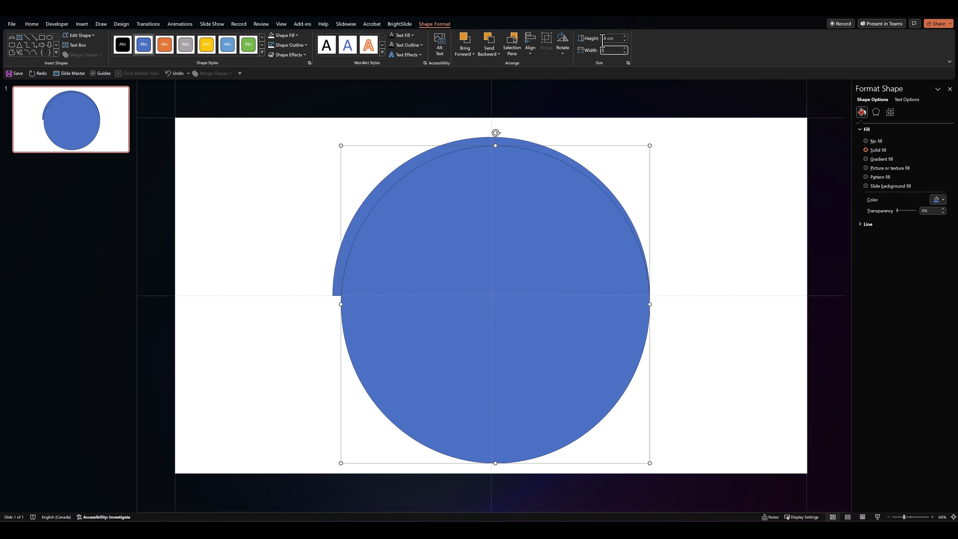
pyautogui.press('Return')
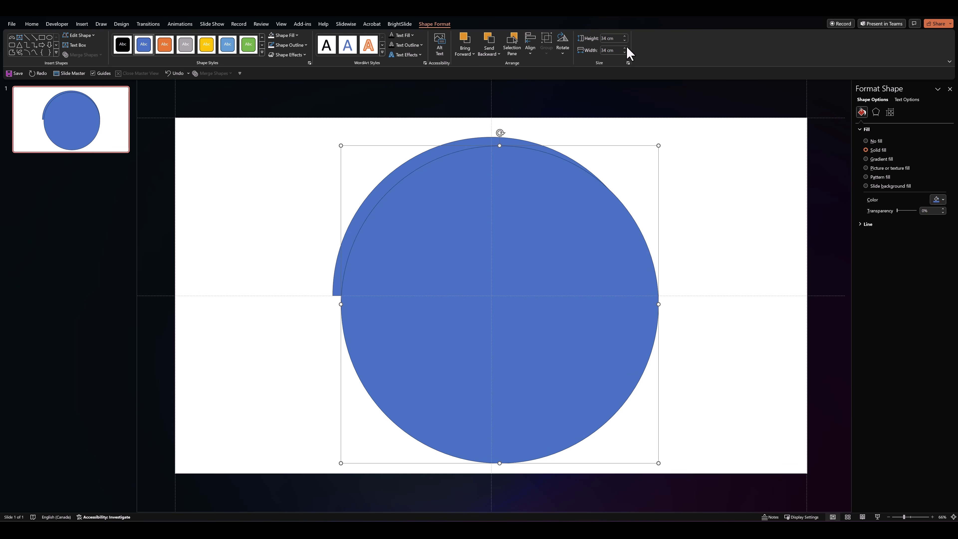
pyautogui.click(283, 35)
pyautogui.click(307, 64)
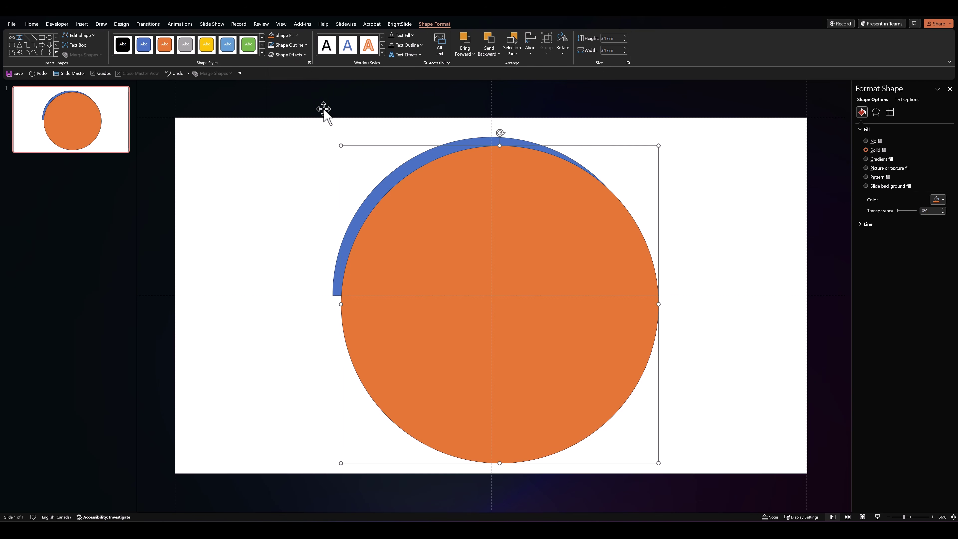
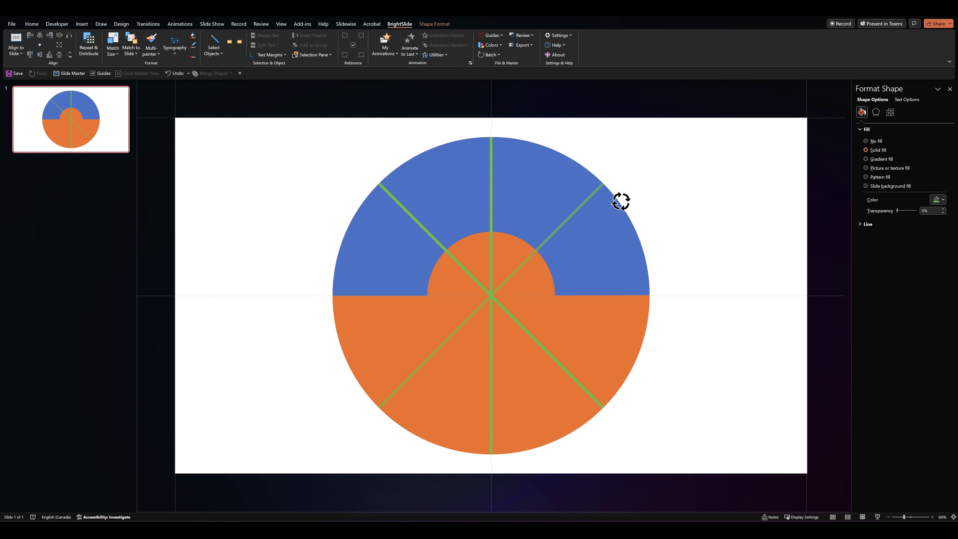
# Align the arc, circle and green bars to a common centre, and delete the orange circle
pyautogui.click(721, 245)
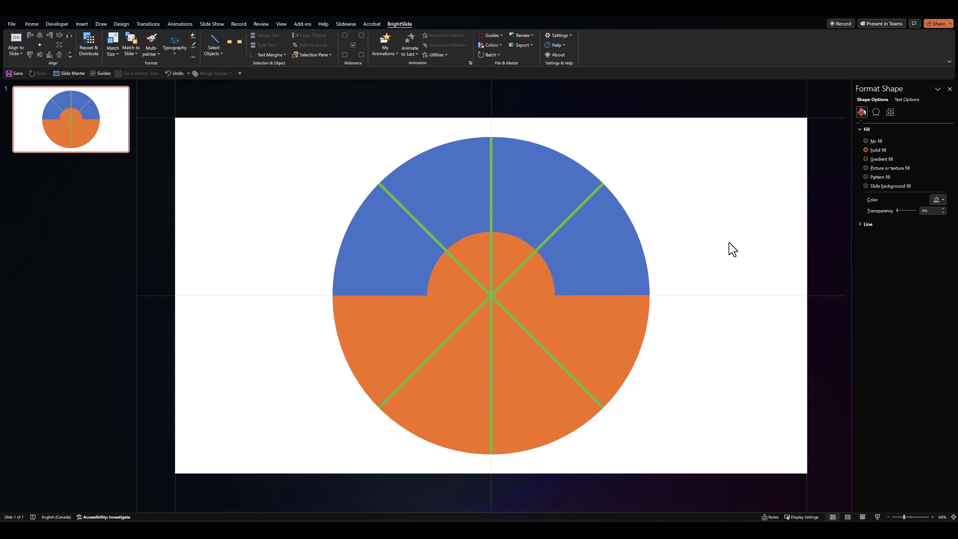
pyautogui.moveTo(273, 97); pyautogui.dragTo(735, 473)
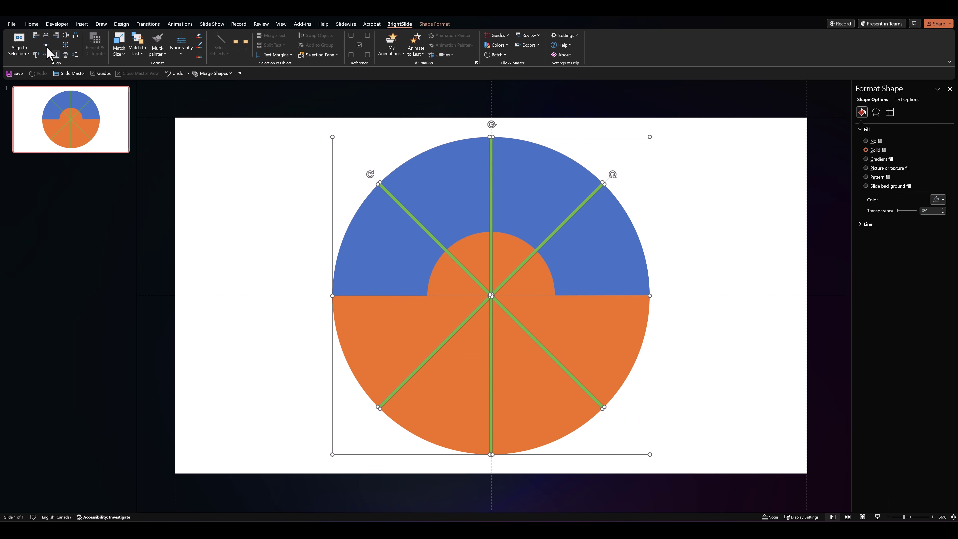
pyautogui.click(46, 47)
pyautogui.click(241, 249)
pyautogui.click(355, 327)
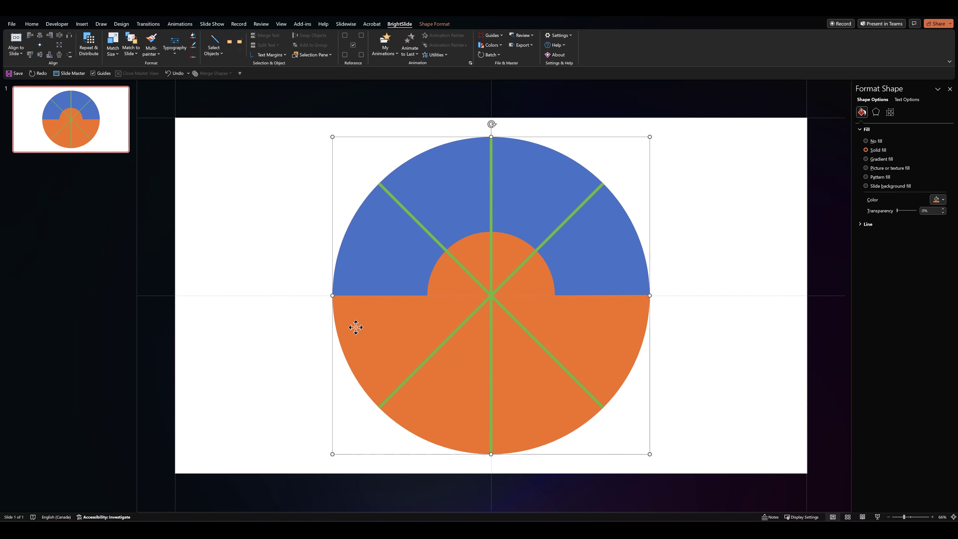
pyautogui.press('Delete')
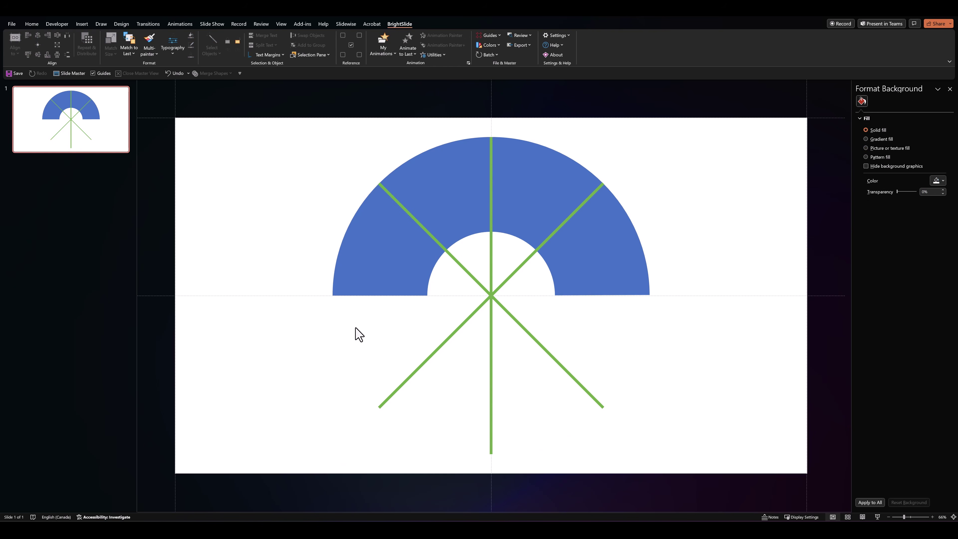
# Fragment the blue arc together with the three green bars crossing it
pyautogui.moveTo(277, 101); pyautogui.dragTo(702, 496)
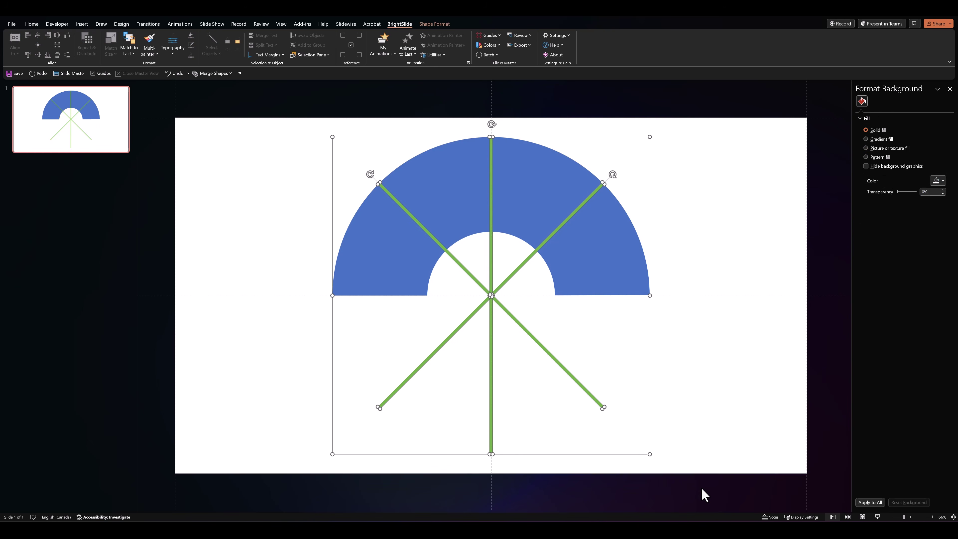
pyautogui.click(216, 74)
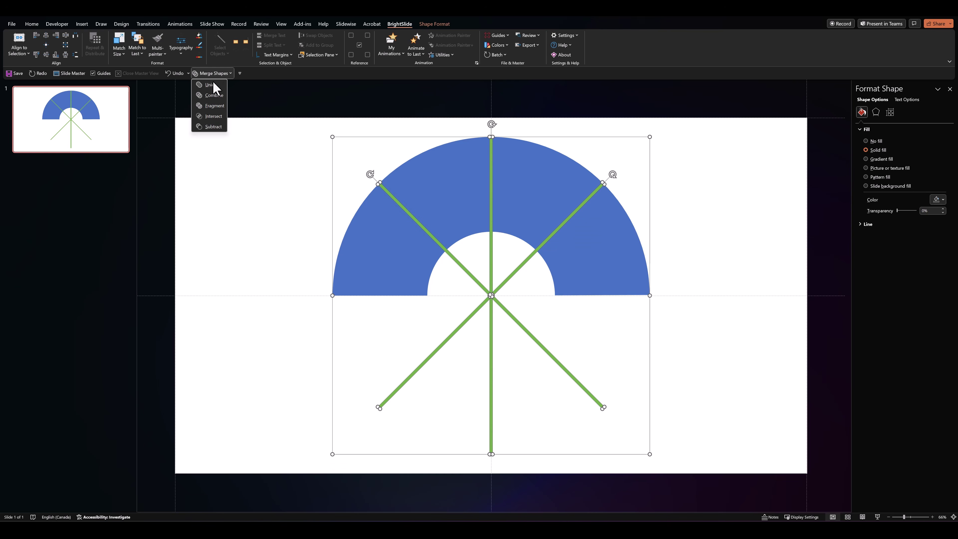
pyautogui.click(207, 106)
pyautogui.click(257, 255)
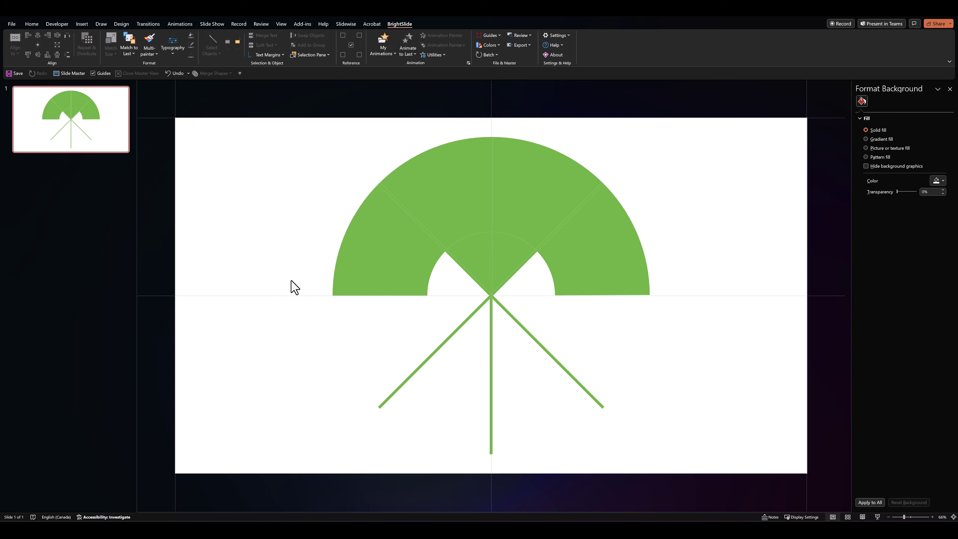
# Delete the bar pieces below the arc and the wedge fragments inside its inner opening
pyautogui.moveTo(291, 280); pyautogui.dragTo(720, 473)
pyautogui.press('Delete')
pyautogui.click(459, 256)
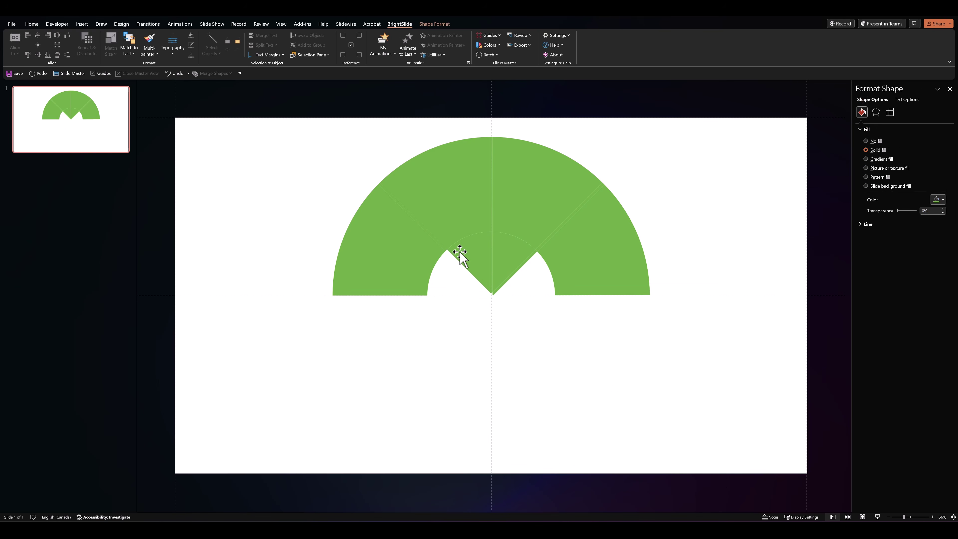
pyautogui.press('Delete')
pyautogui.click(514, 251)
pyautogui.press('Delete')
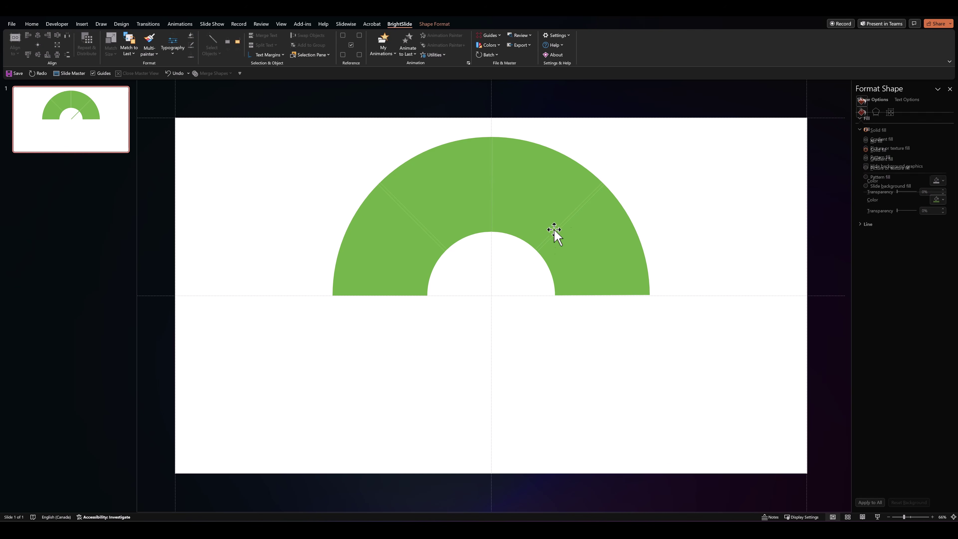
# Delete the thin bar fragments between the arc segments, leaving gaps along the two diagonals and the vertical centre
pyautogui.moveTo(636, 166); pyautogui.dragTo(516, 281)
pyautogui.press('Delete')
pyautogui.moveTo(455, 110); pyautogui.dragTo(524, 256)
pyautogui.click(491, 216)
pyautogui.press('Delete')
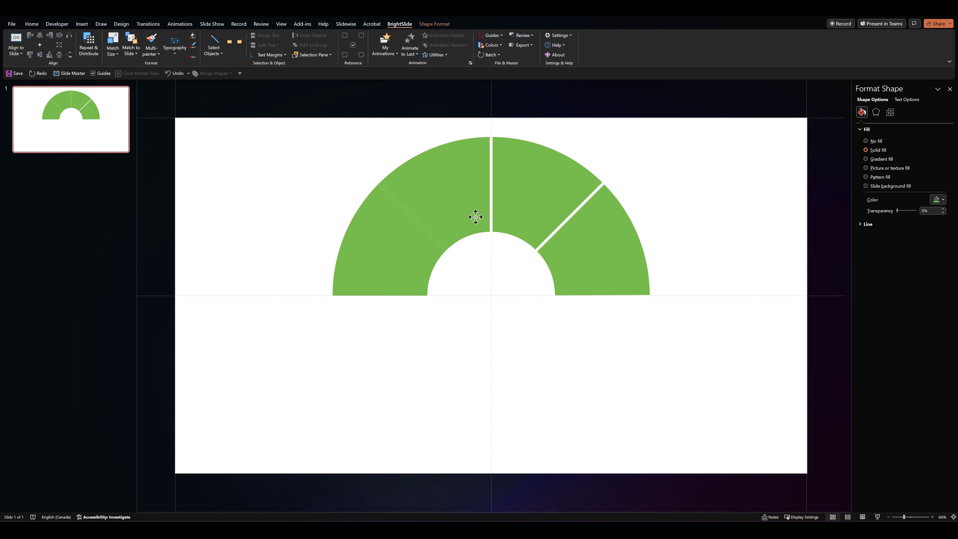
pyautogui.click(417, 223)
pyautogui.press('Delete')
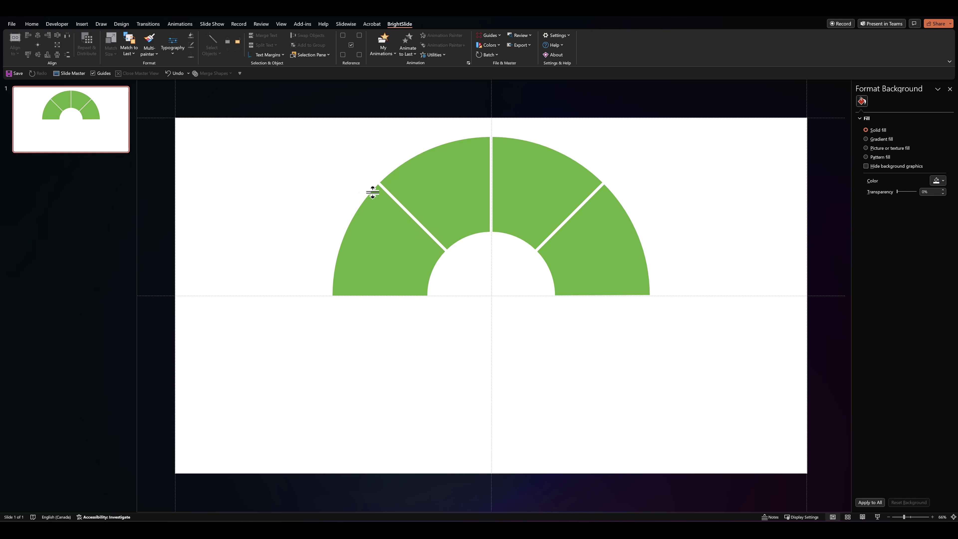
# Group the four arc segments and centre them on the slide, nudged slightly upward
pyautogui.moveTo(275, 105); pyautogui.dragTo(693, 346)
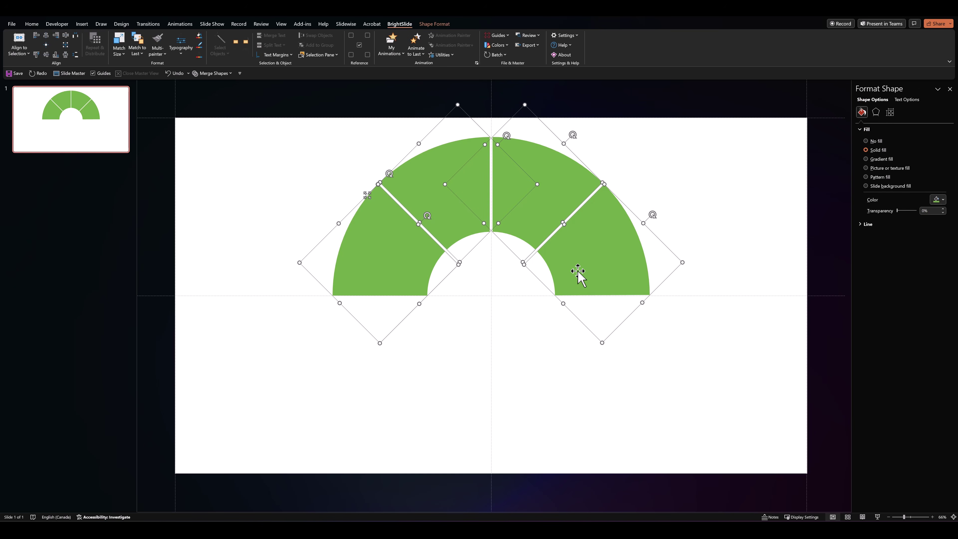
pyautogui.hotkey('ctrl', 'g')
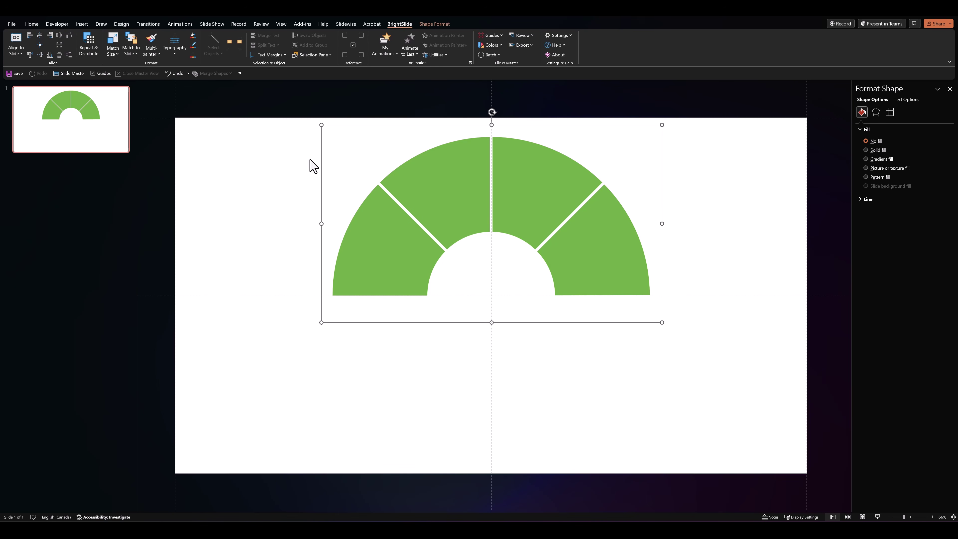
pyautogui.click(41, 47)
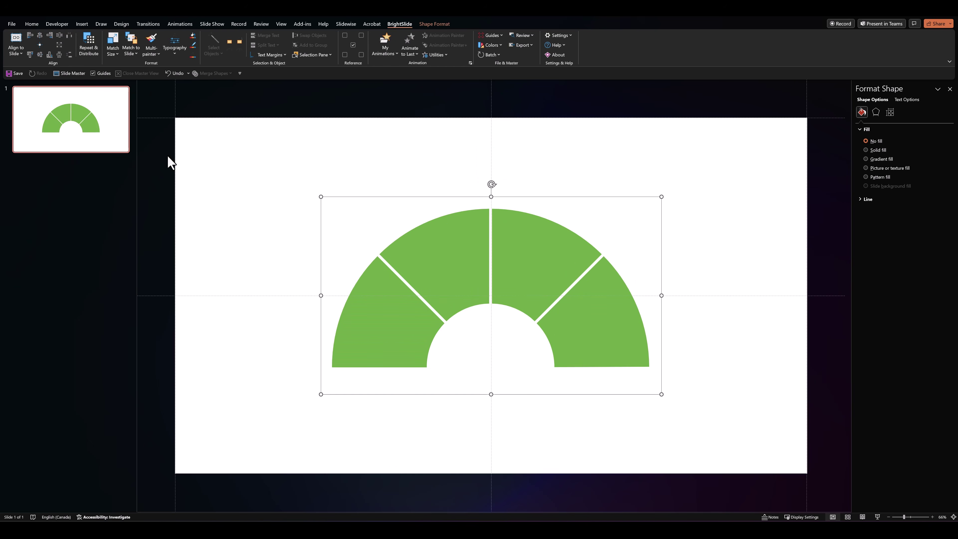
pyautogui.moveTo(443, 393); pyautogui.dragTo(446, 385)
pyautogui.click(436, 413)
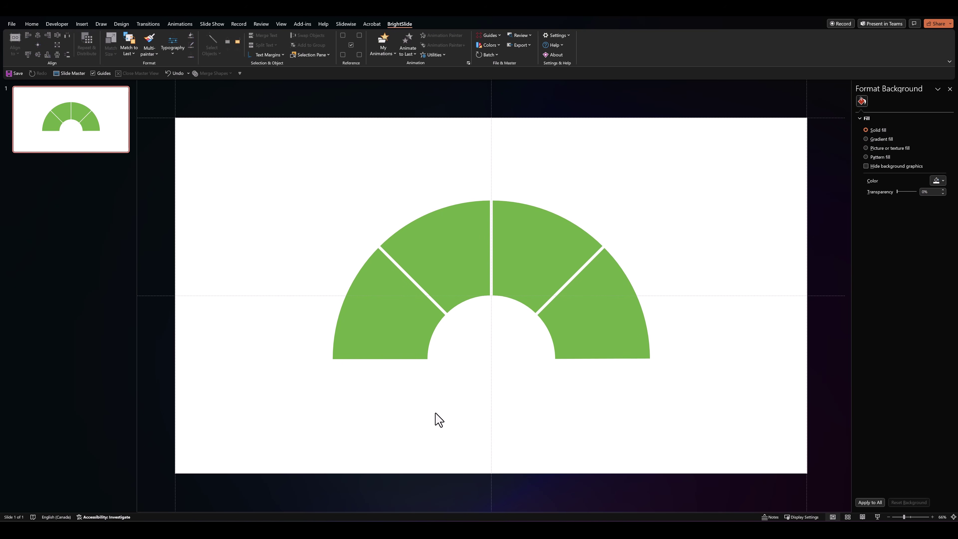
# Duplicate slide 1 and cover the copy with a full-slide rectangle, 38.1 cm high by 67.73 cm wide, sent behind the arc segments
pyautogui.rightClick(69, 124)
pyautogui.click(99, 198)
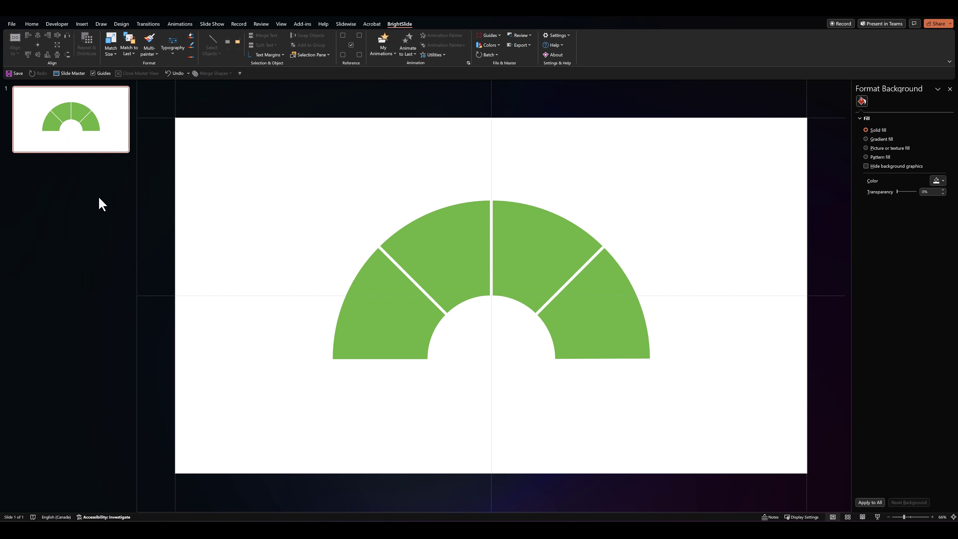
pyautogui.click(37, 26)
pyautogui.click(429, 37)
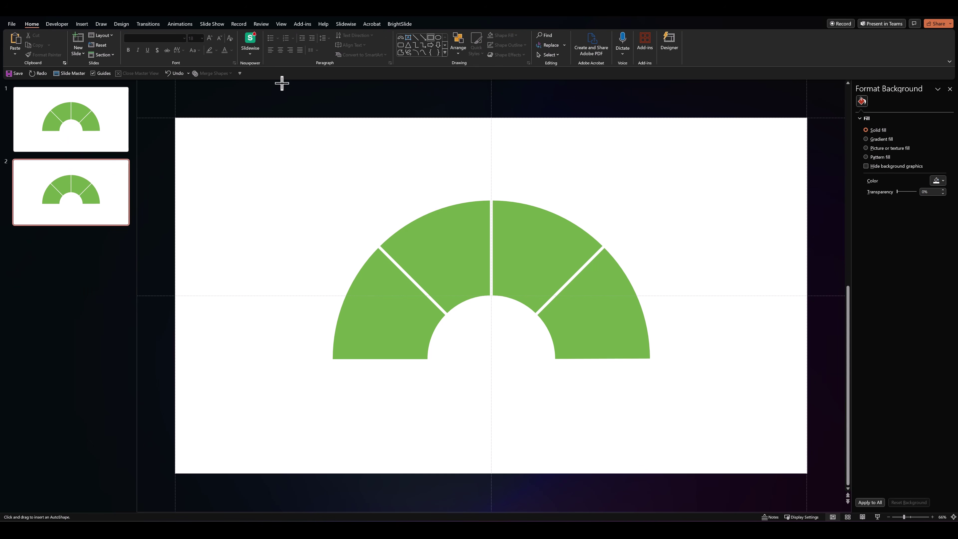
pyautogui.moveTo(175, 117); pyautogui.dragTo(806, 474)
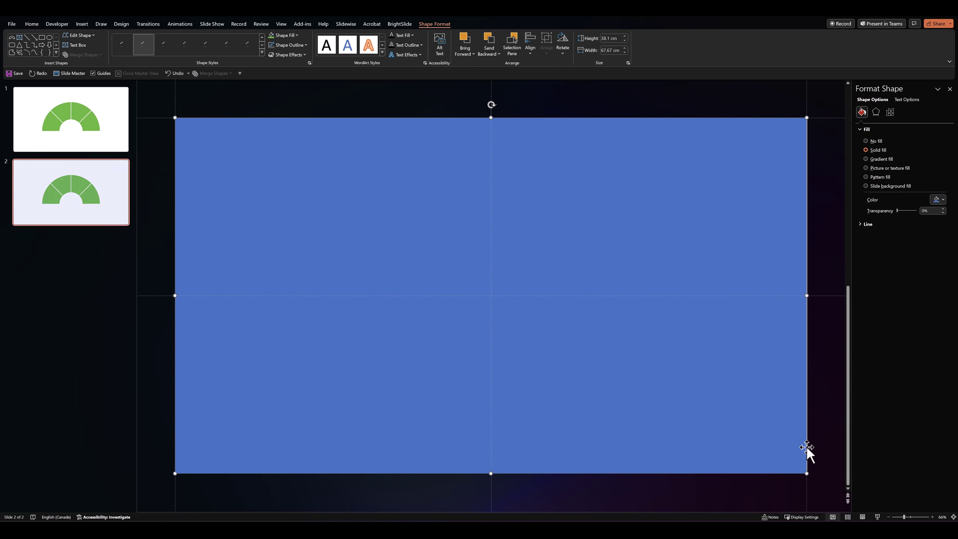
pyautogui.moveTo(807, 293); pyautogui.dragTo(808, 296)
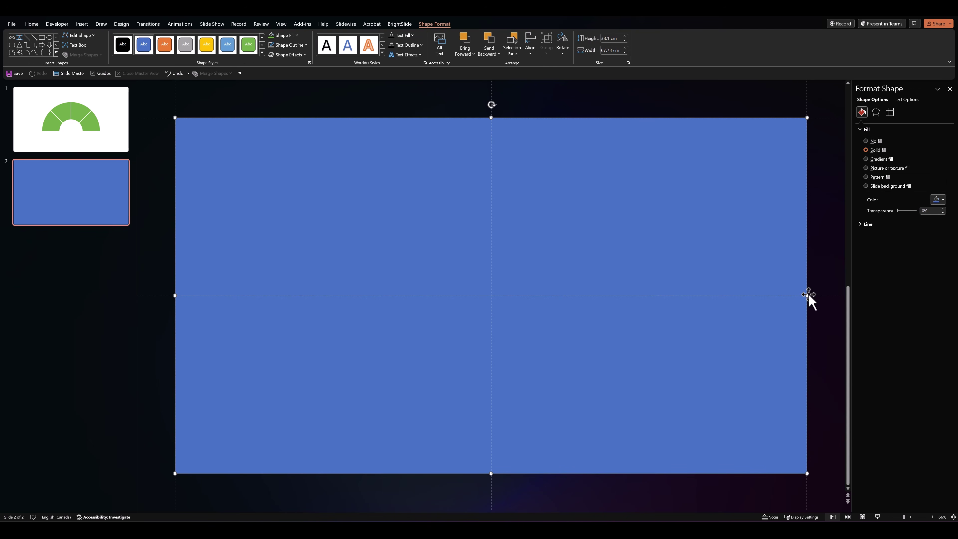
pyautogui.rightClick(298, 178)
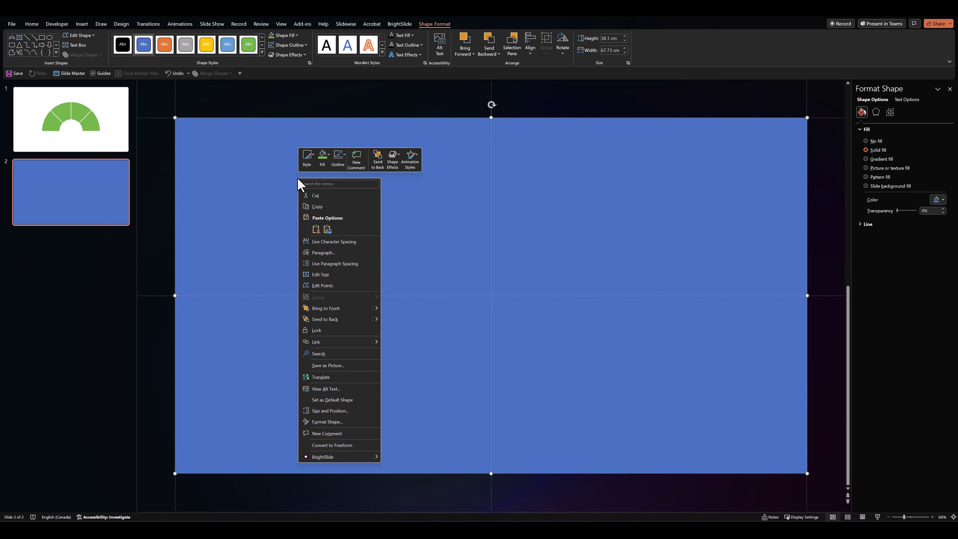
pyautogui.click(317, 321)
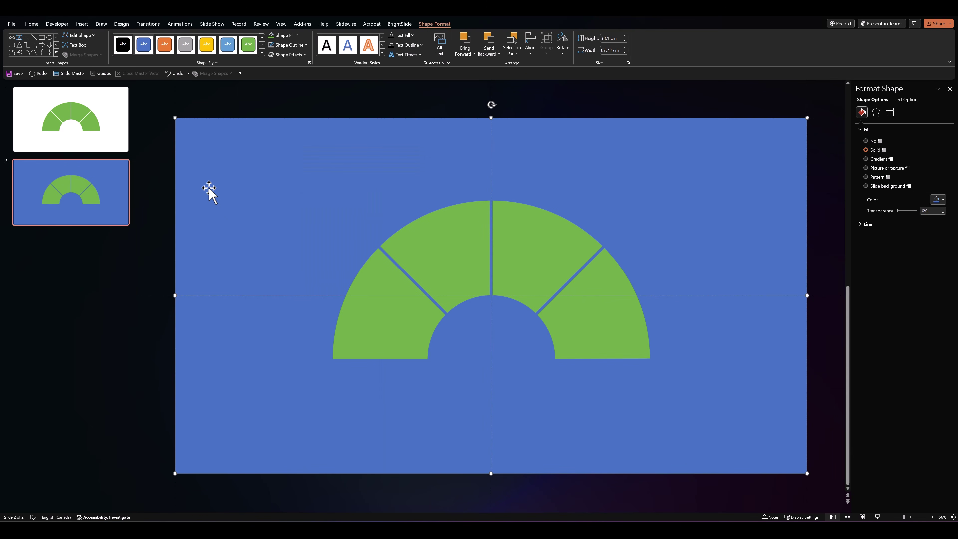
# Subtract the four green arc segments from the blue rectangle on slide 2 to cut arc-shaped windows
pyautogui.keyDown('shift'); pyautogui.click(374, 290); pyautogui.keyUp('shift')
pyautogui.keyDown('shift'); pyautogui.click(464, 242); pyautogui.keyUp('shift')
pyautogui.keyDown('shift'); pyautogui.click(550, 235); pyautogui.keyUp('shift')
pyautogui.keyDown('shift'); pyautogui.click(596, 305); pyautogui.keyUp('shift')
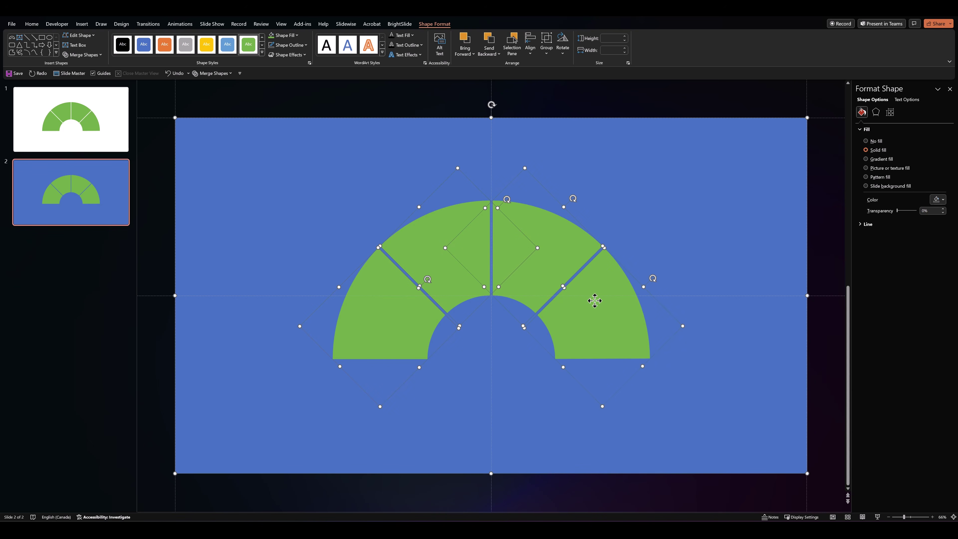
pyautogui.click(224, 74)
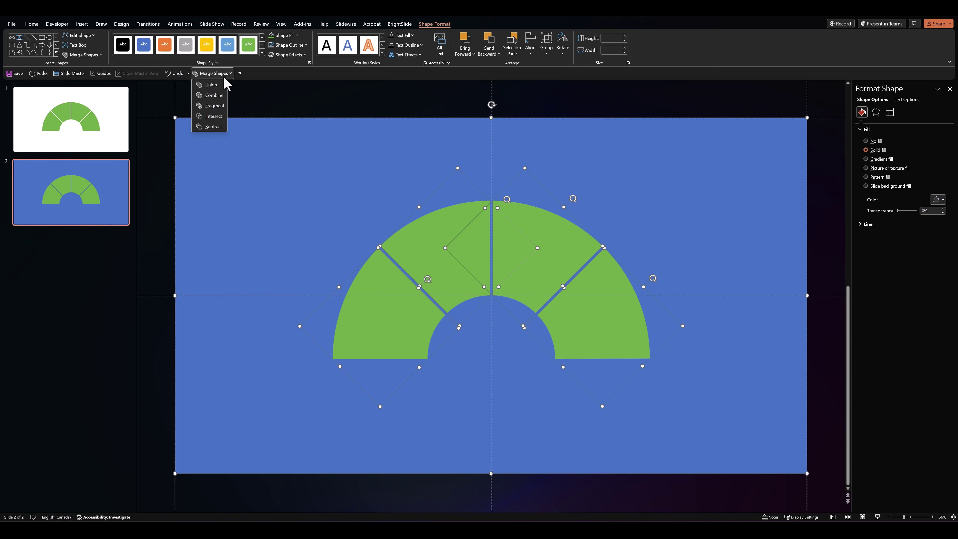
pyautogui.click(208, 127)
pyautogui.click(150, 232)
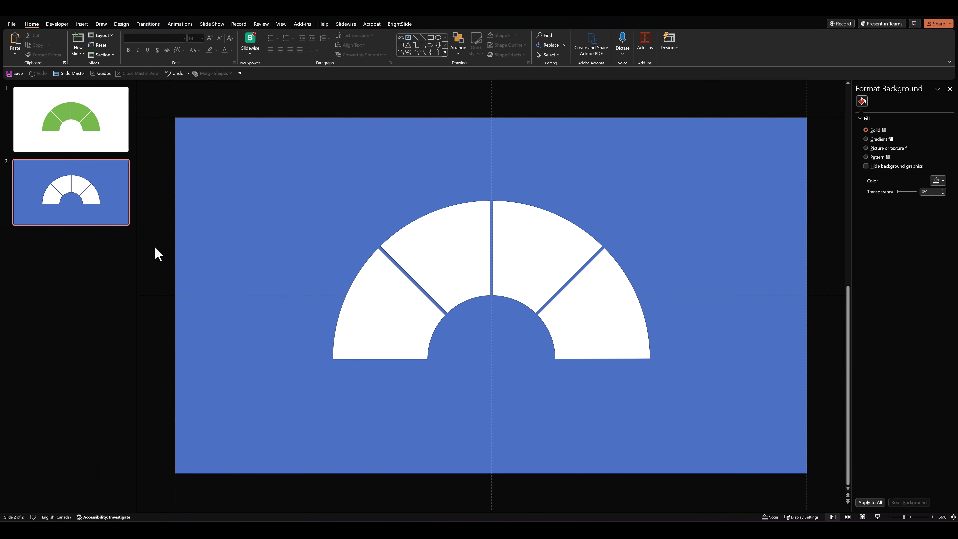
pyautogui.click(250, 227)
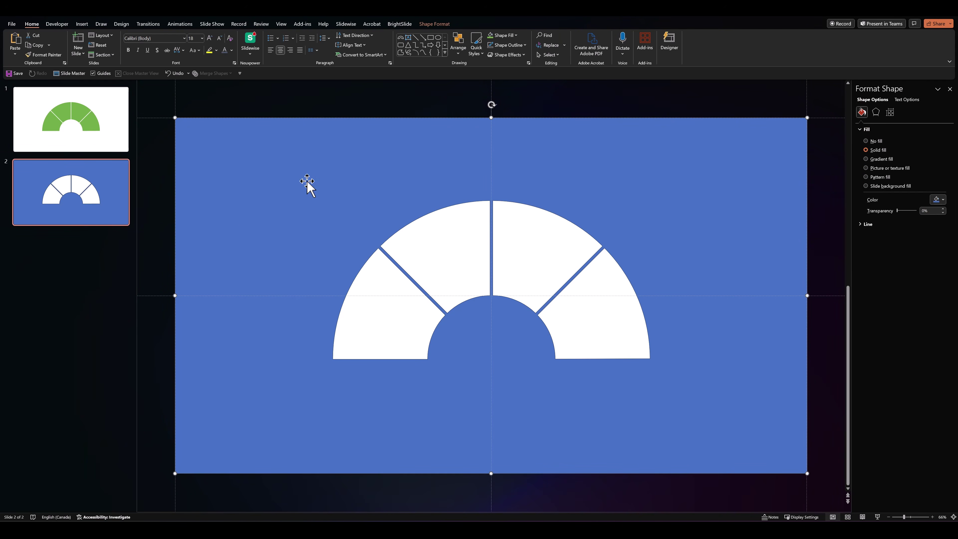
# Fill the cut-out rectangle with White, Background 1, Darker 5%, and give it a matching 2¼ pt outline
pyautogui.click(511, 37)
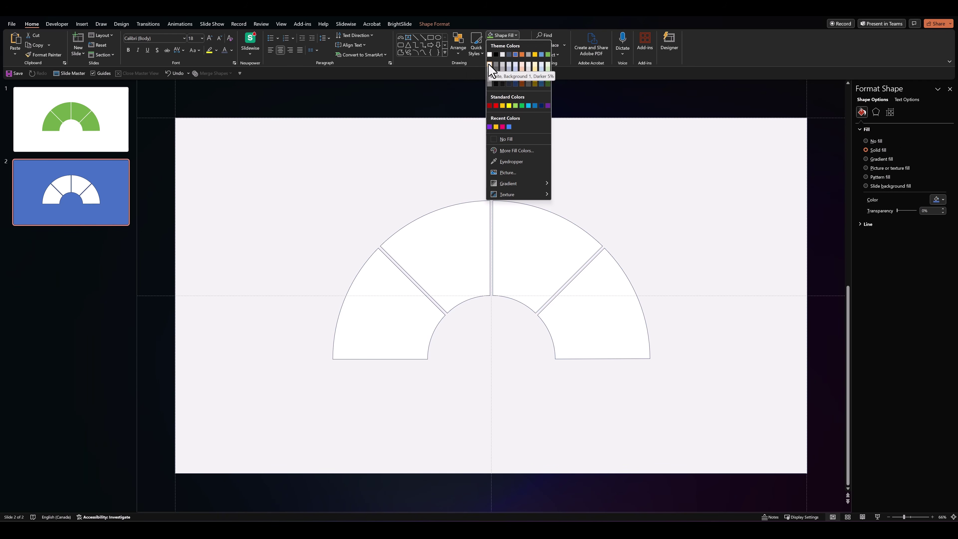
pyautogui.click(489, 64)
pyautogui.click(505, 46)
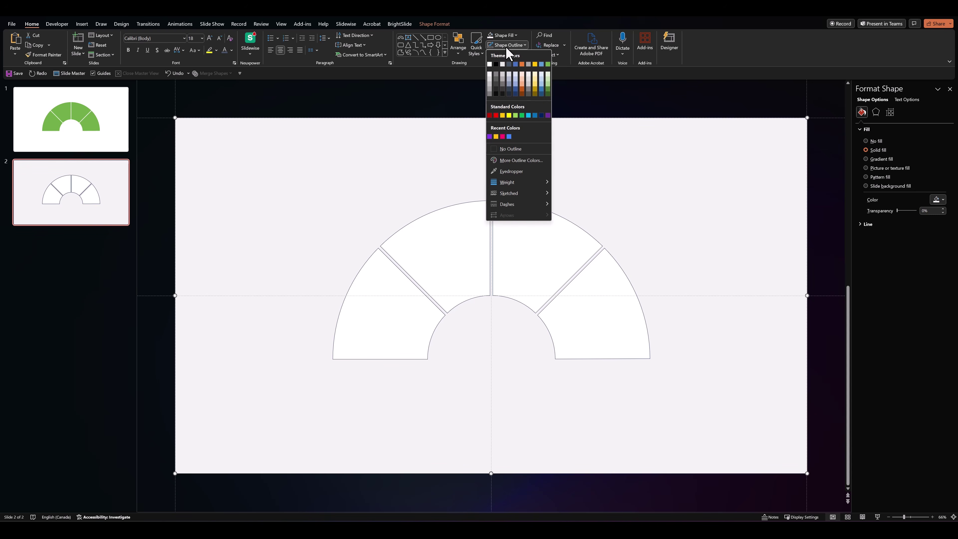
pyautogui.click(490, 73)
pyautogui.click(503, 45)
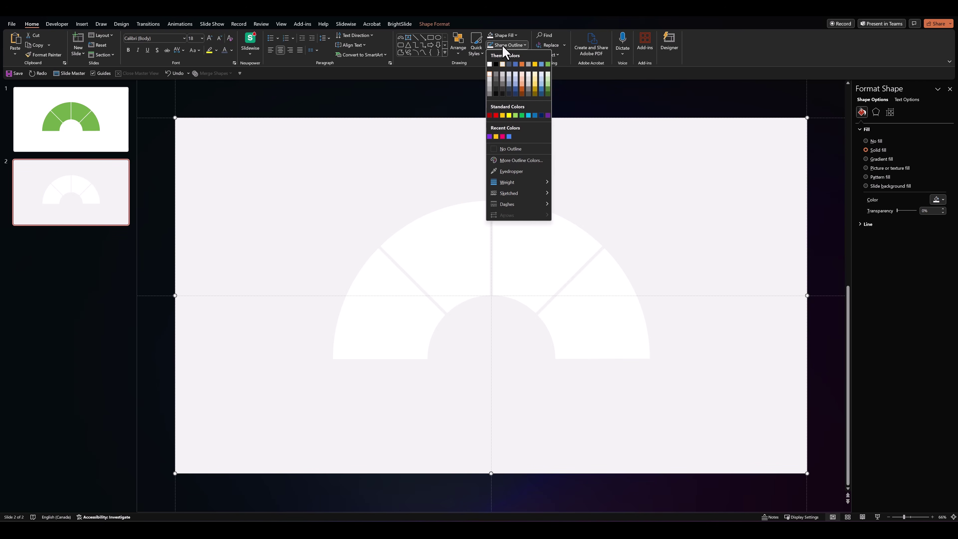
pyautogui.press('w')
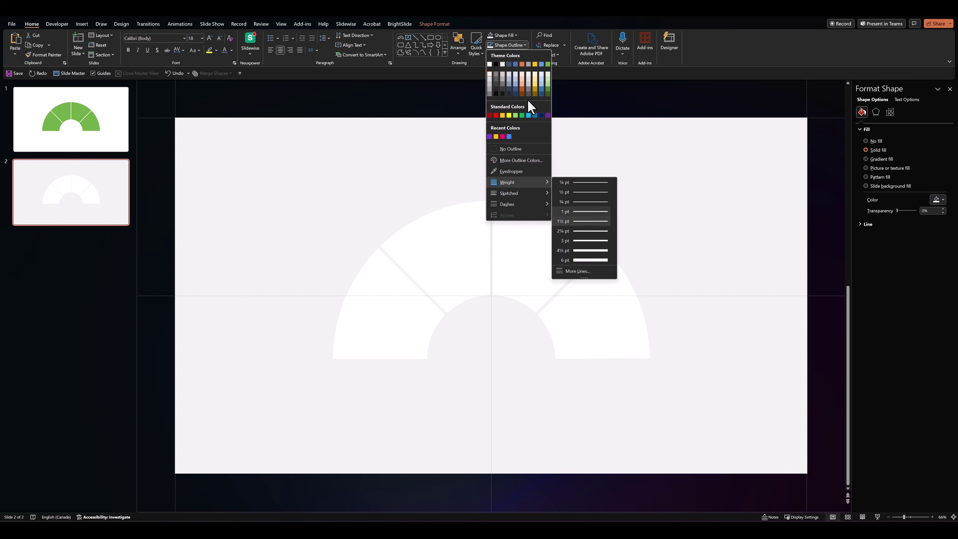
pyautogui.click(587, 230)
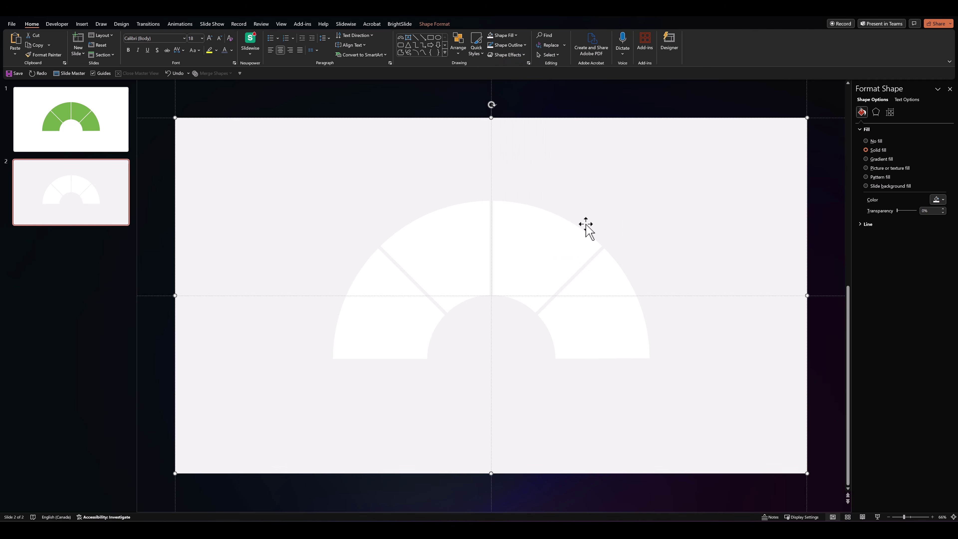
# Set slide 2's solid background fill to dark blue-gray, showing through the arc-shaped windows
pyautogui.click(438, 255)
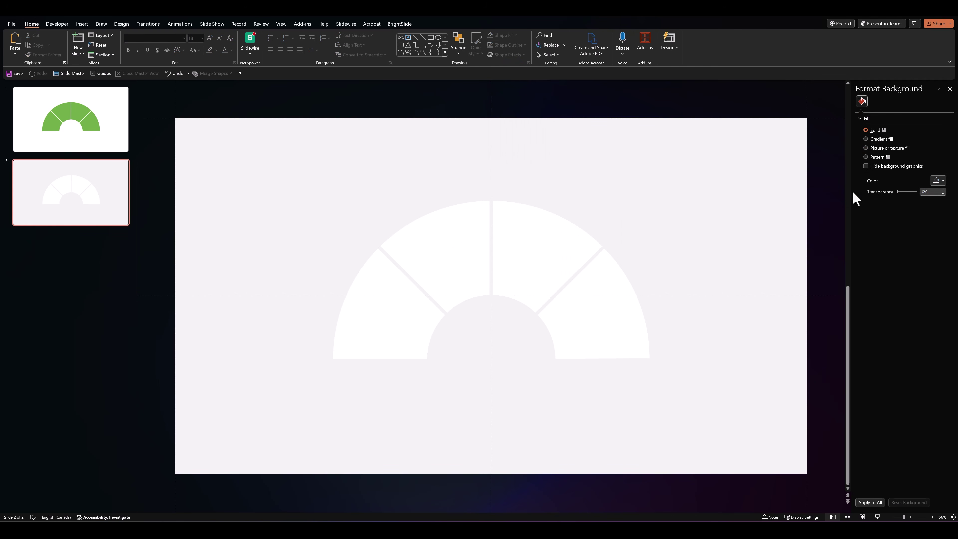
pyautogui.click(936, 181)
pyautogui.click(915, 208)
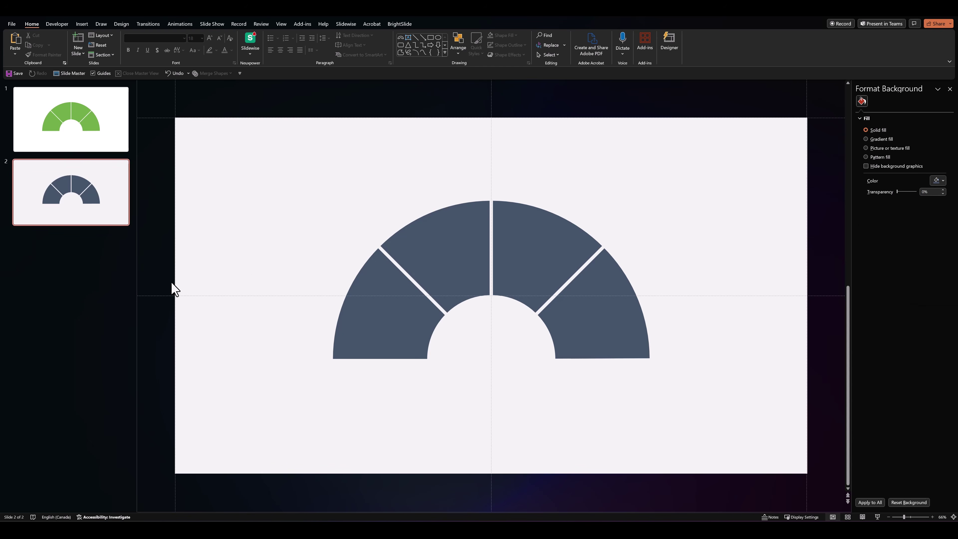
# Draw a circle 10.78 cm across, centre it in the half-ring's opening, and give it a white fill and white outline
pyautogui.click(438, 38)
pyautogui.moveTo(458, 309); pyautogui.dragTo(559, 410)
pyautogui.moveTo(512, 355); pyautogui.dragTo(495, 352)
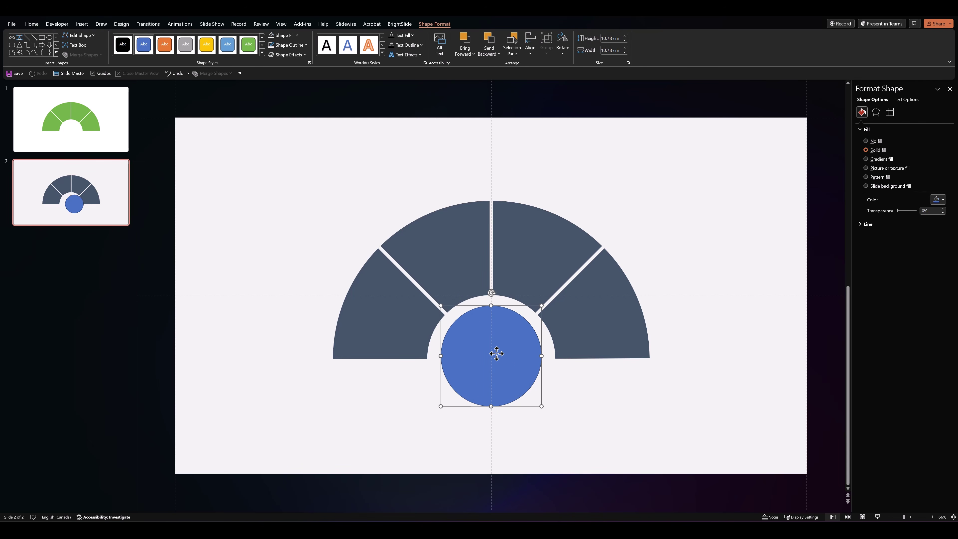
pyautogui.click(283, 37)
pyautogui.click(273, 53)
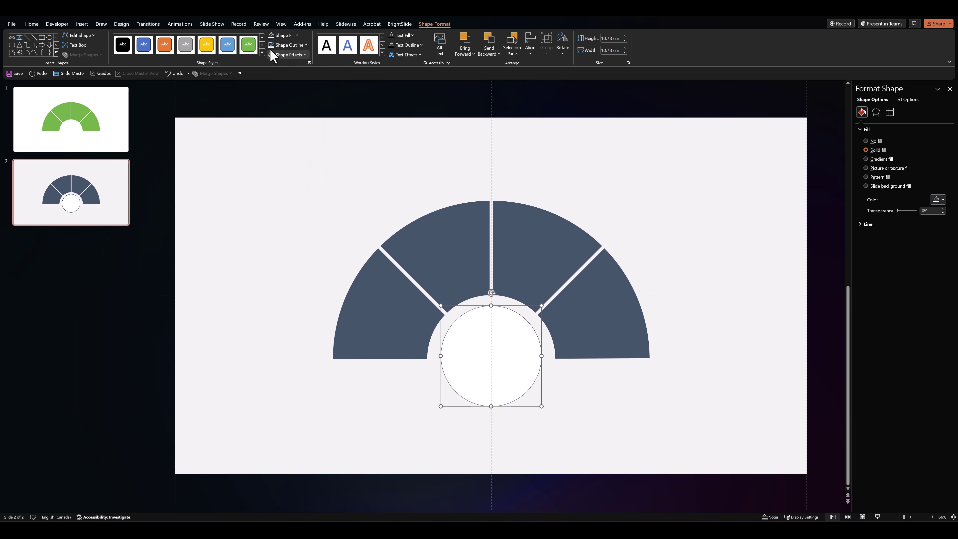
pyautogui.click(270, 46)
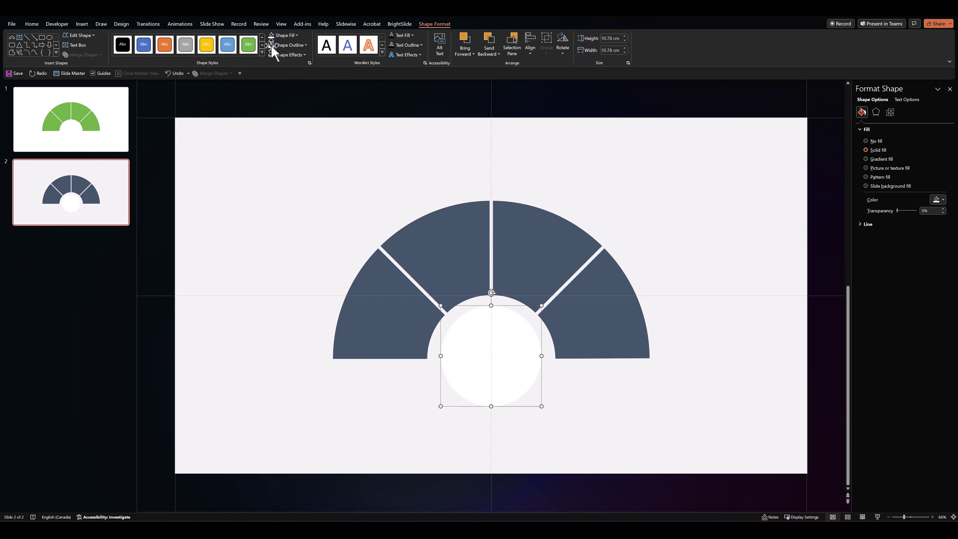
# Add a soft outer shadow to the white circle with 92% transparency, 103% size, 17 pt blur, 45° angle and 3 pt distance
pyautogui.click(287, 56)
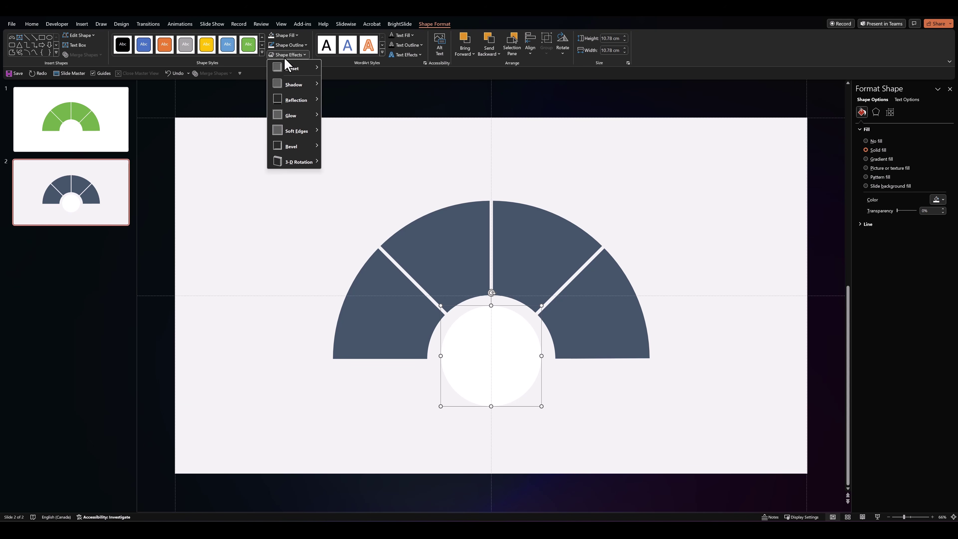
pyautogui.moveTo(295, 84)
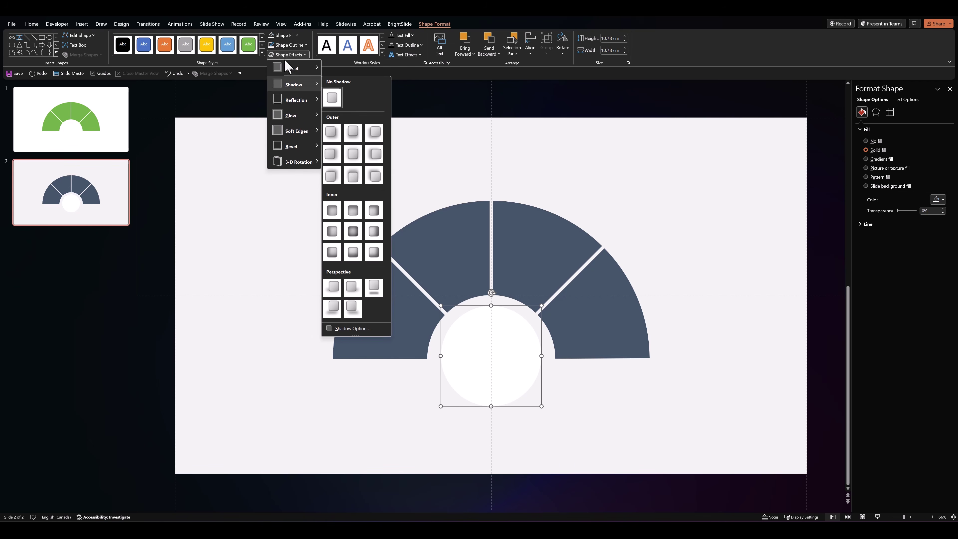
pyautogui.click(342, 331)
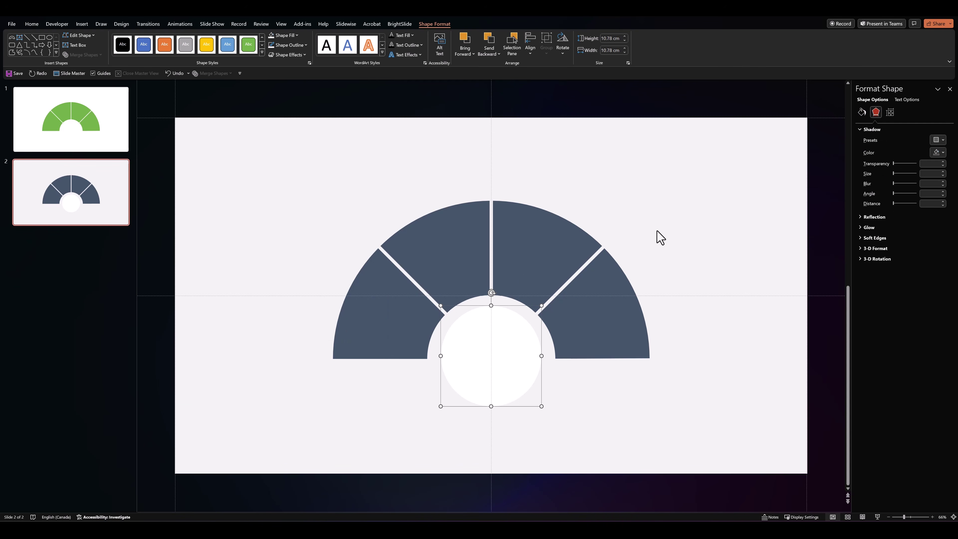
pyautogui.click(937, 140)
pyautogui.click(904, 204)
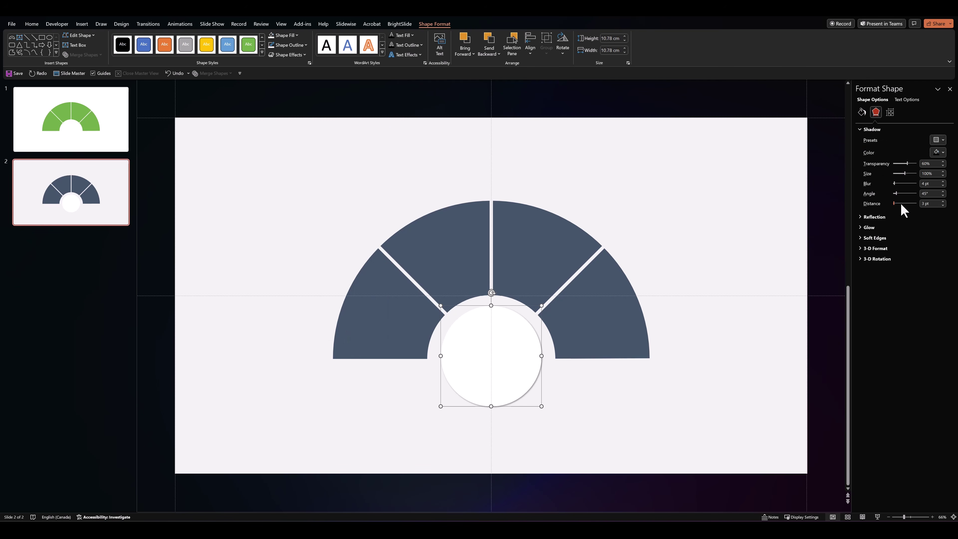
pyautogui.press('Tab')
pyautogui.press('Tab')
pyautogui.press('Tab')
pyautogui.press('Tab')
pyautogui.press('Tab')
pyautogui.press('Tab')
pyautogui.click(943, 172)
pyautogui.click(943, 171)
pyautogui.click(943, 172)
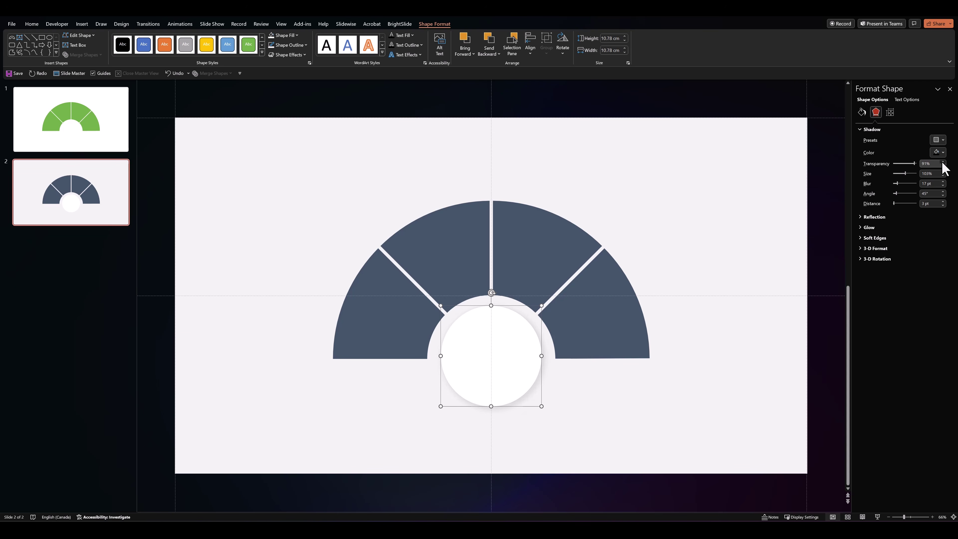
pyautogui.click(698, 362)
# Add the dark text SAMPLE TEXT to the white circle at font size 36
pyautogui.click(518, 368)
pyautogui.click(32, 24)
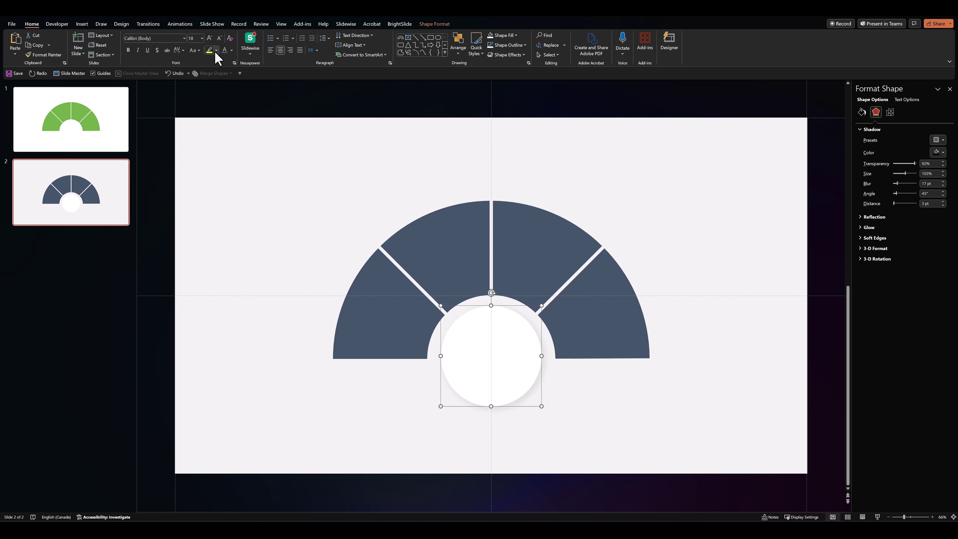
pyautogui.click(210, 38)
pyautogui.click(209, 38)
pyautogui.click(209, 37)
pyautogui.click(209, 38)
pyautogui.click(210, 37)
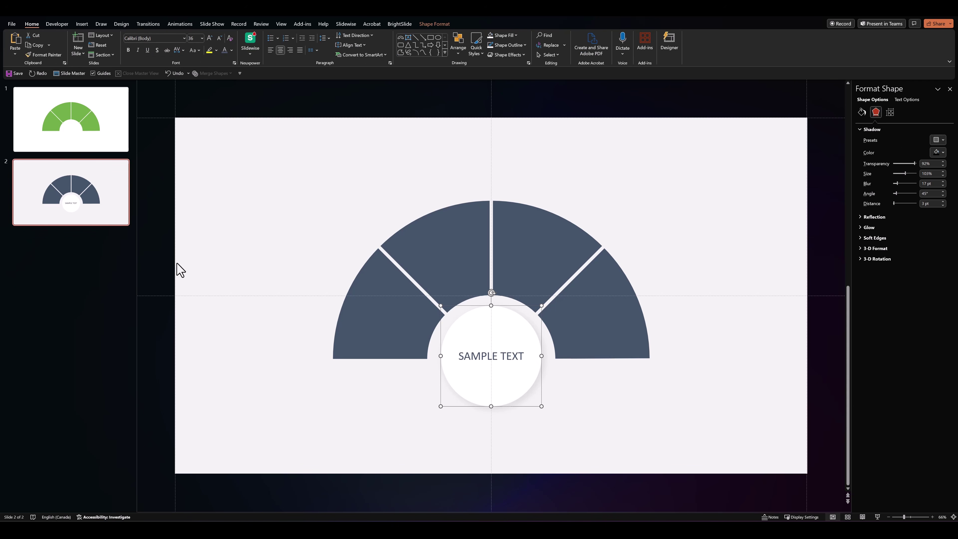
pyautogui.click(165, 340)
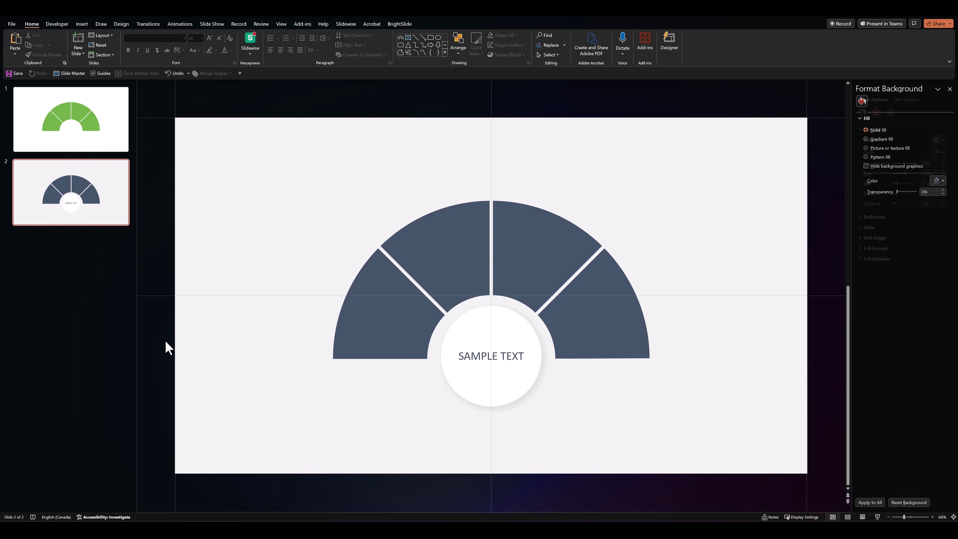
# Apply a Fly In animation to the white circle with a duration of 2 seconds
pyautogui.click(461, 391)
pyautogui.click(181, 24)
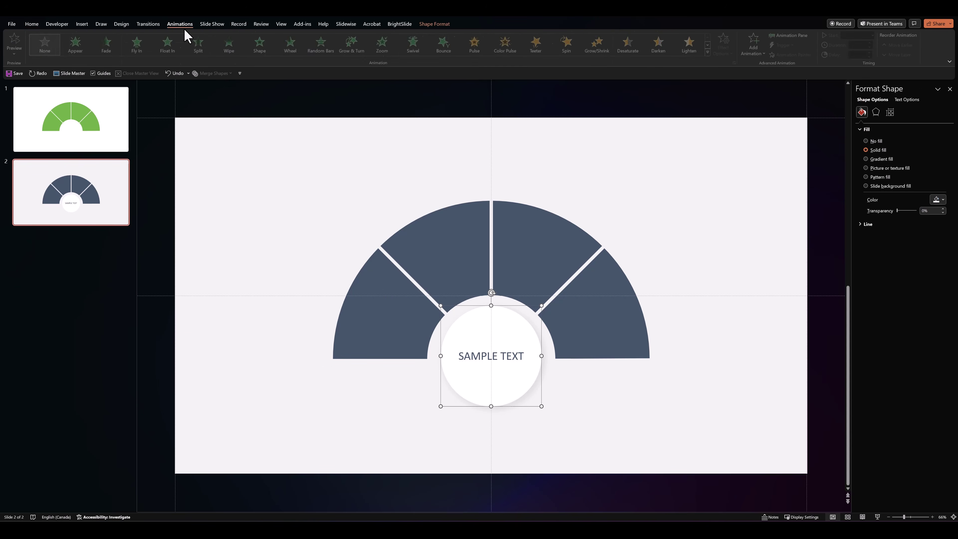
pyautogui.click(144, 51)
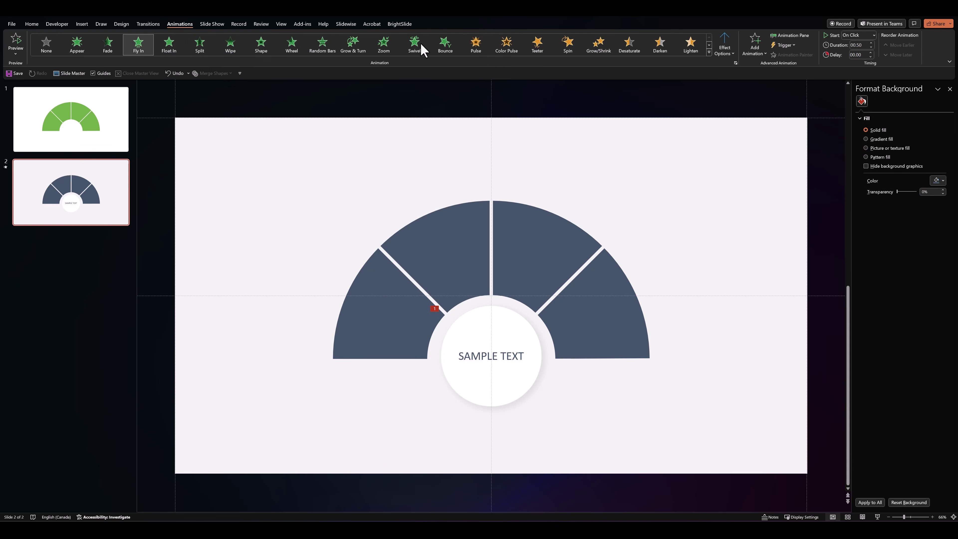
pyautogui.click(788, 36)
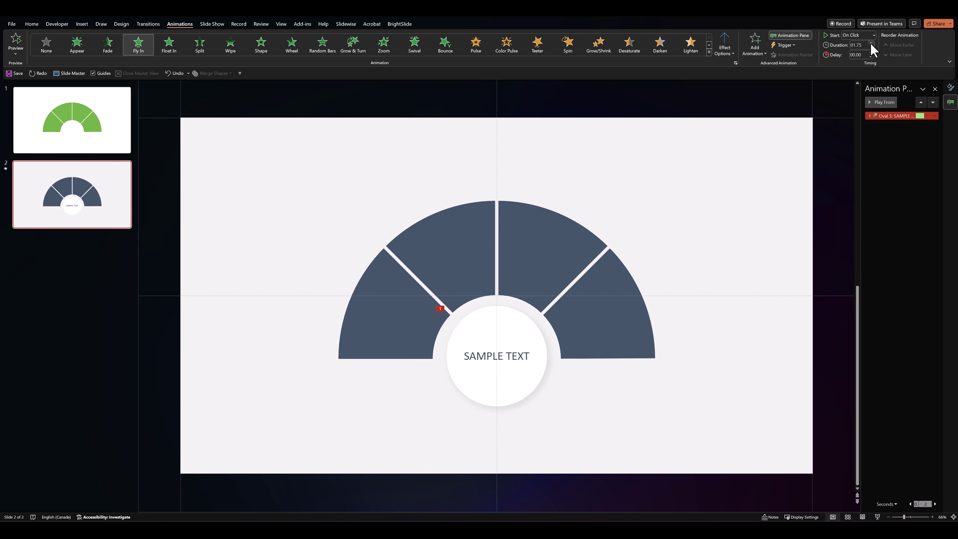
# Set the circle's Fly In bounce end to 1.3 sec and preview the animation
pyautogui.rightClick(883, 116)
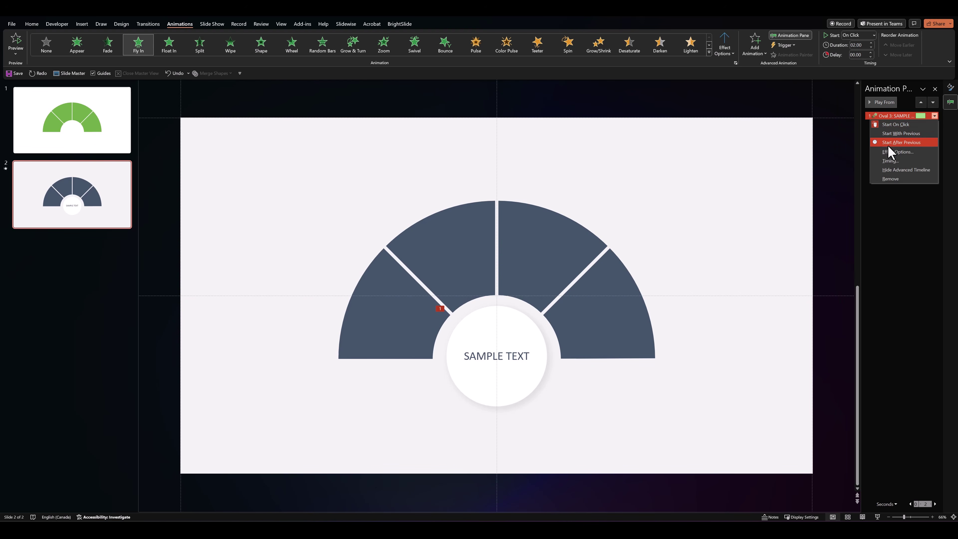
pyautogui.click(891, 154)
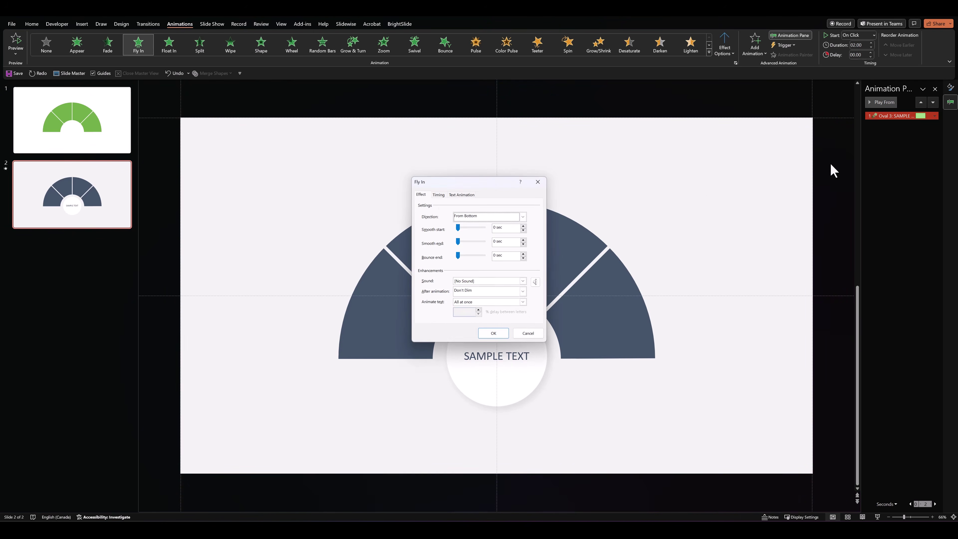
pyautogui.moveTo(457, 256); pyautogui.dragTo(475, 259)
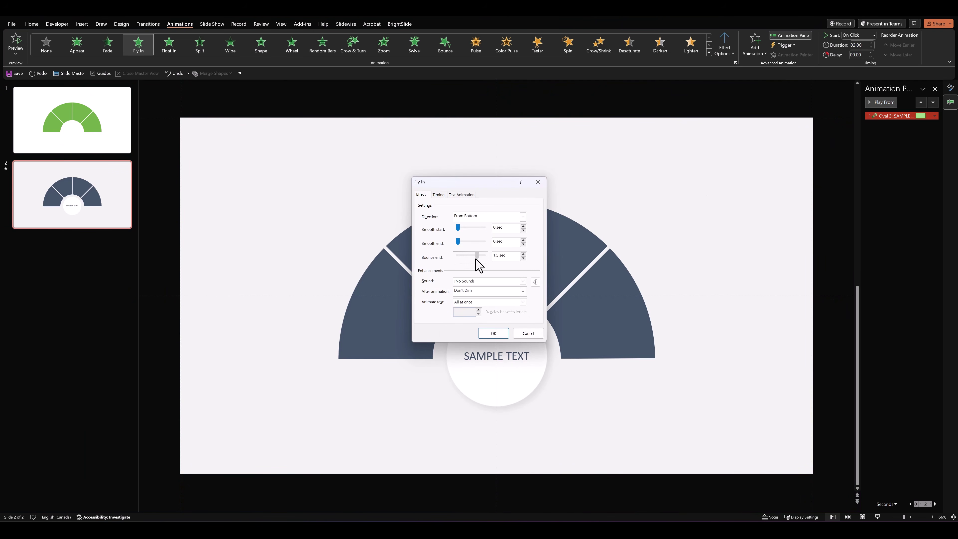
pyautogui.click(494, 333)
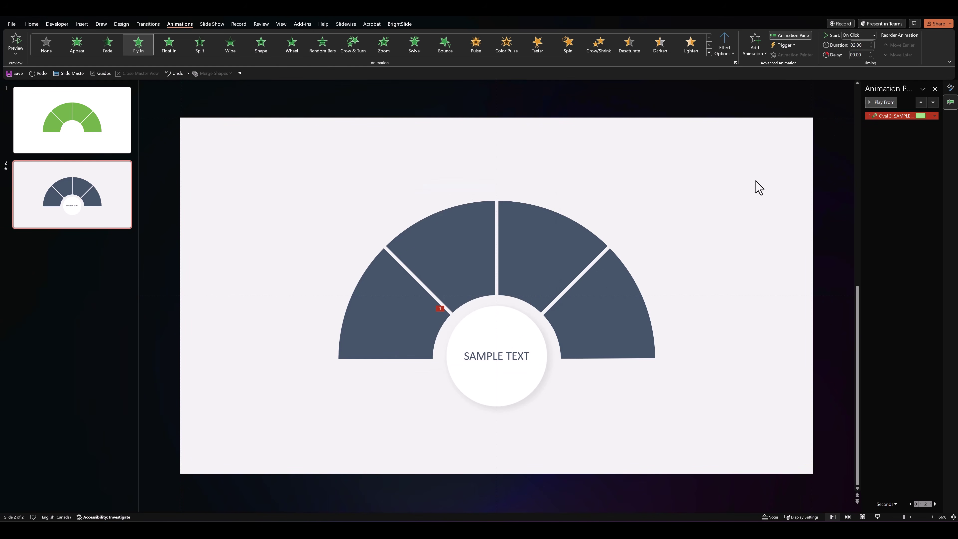
pyautogui.click(883, 102)
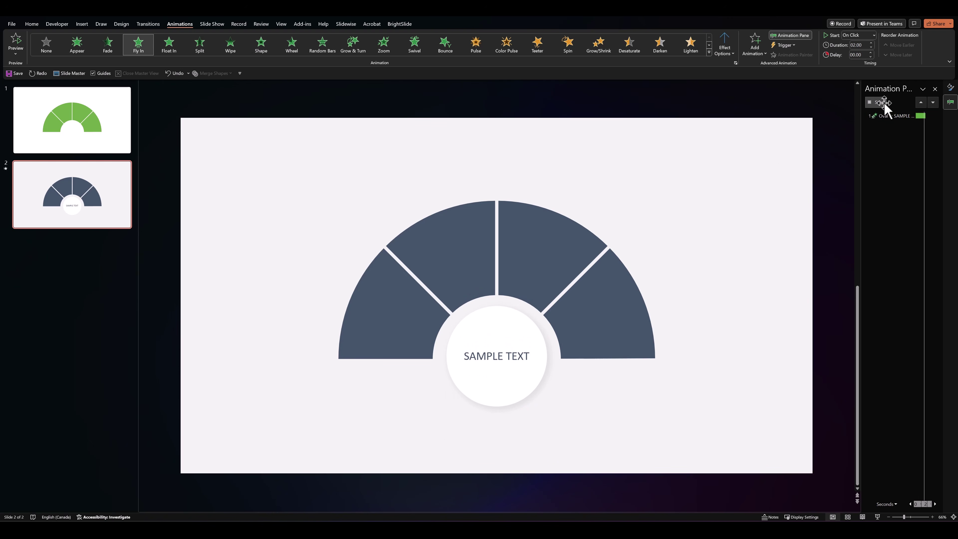
# Copy the four green arc segments from slide 1 onto slide 2 and send them to the back
pyautogui.click(78, 115)
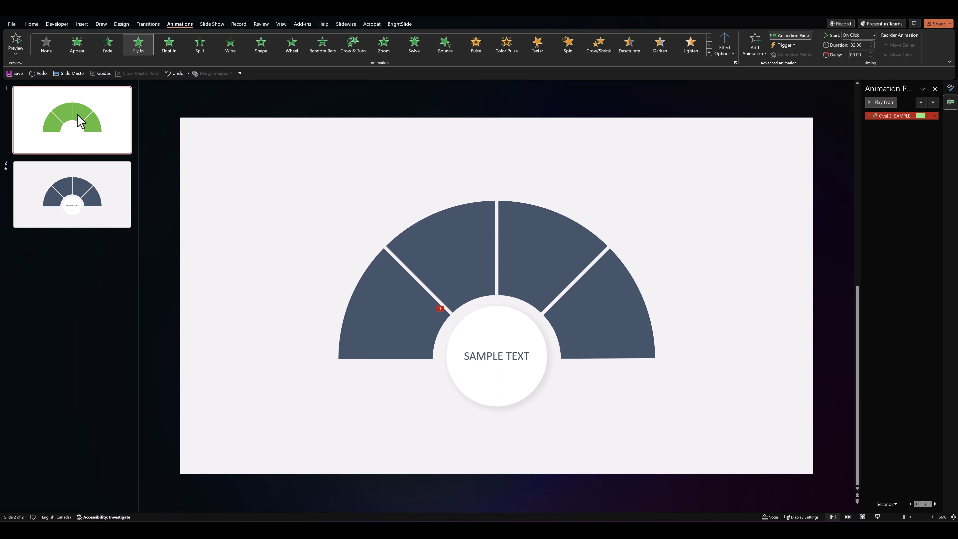
pyautogui.moveTo(272, 157); pyautogui.dragTo(713, 415)
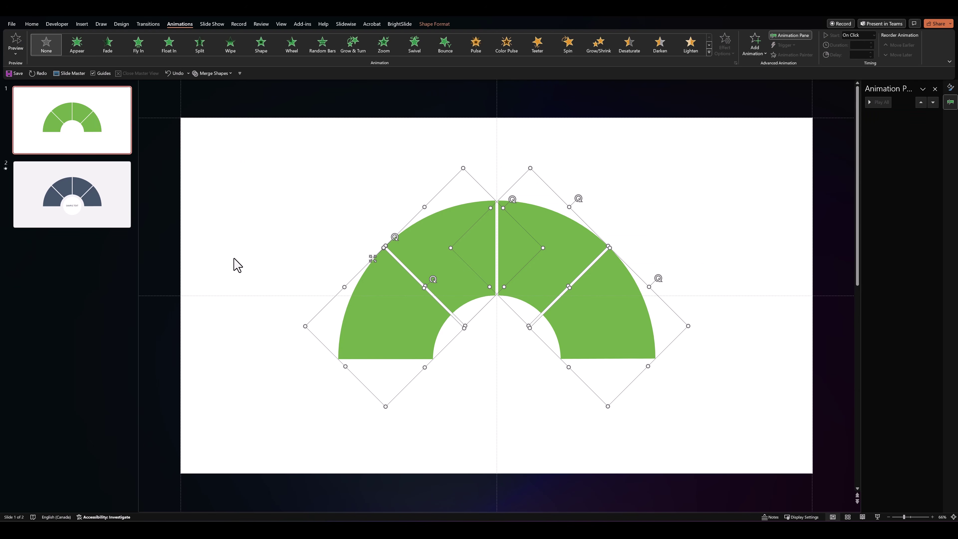
pyautogui.click(77, 213)
pyautogui.hotkey('ctrl', 'v')
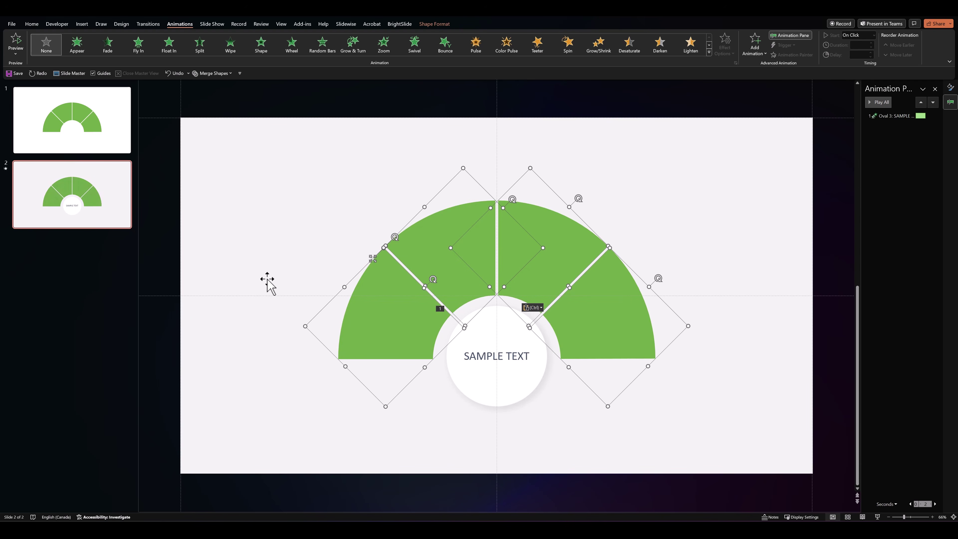
pyautogui.rightClick(379, 306)
pyautogui.click(395, 393)
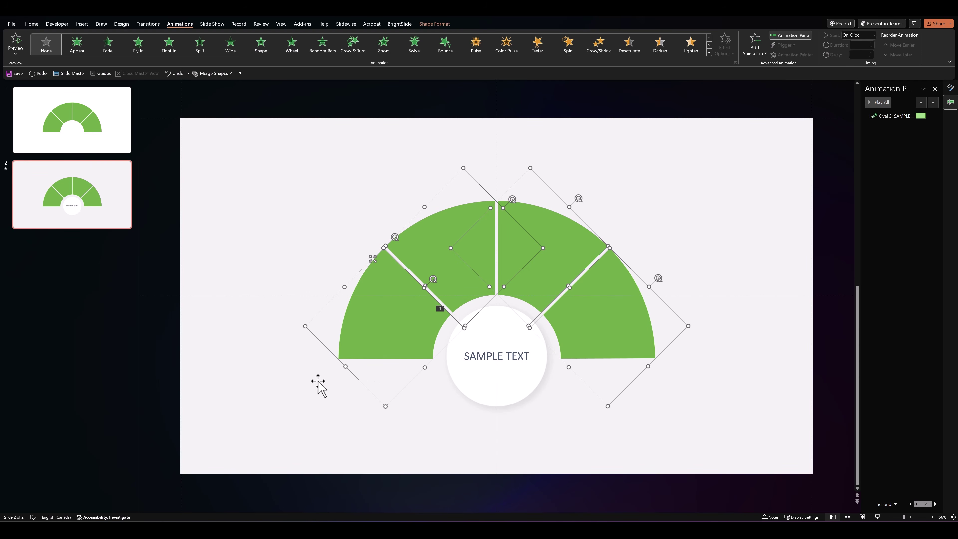
pyautogui.click(174, 372)
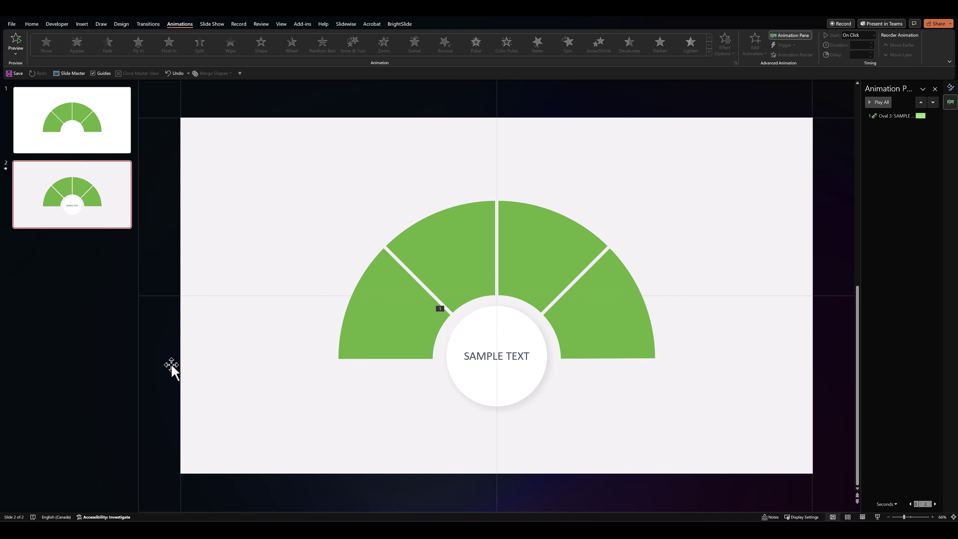
# Paste the prepared numbers 01 to 04 with their Subtitle Here labels onto slide 2
pyautogui.click(440, 308)
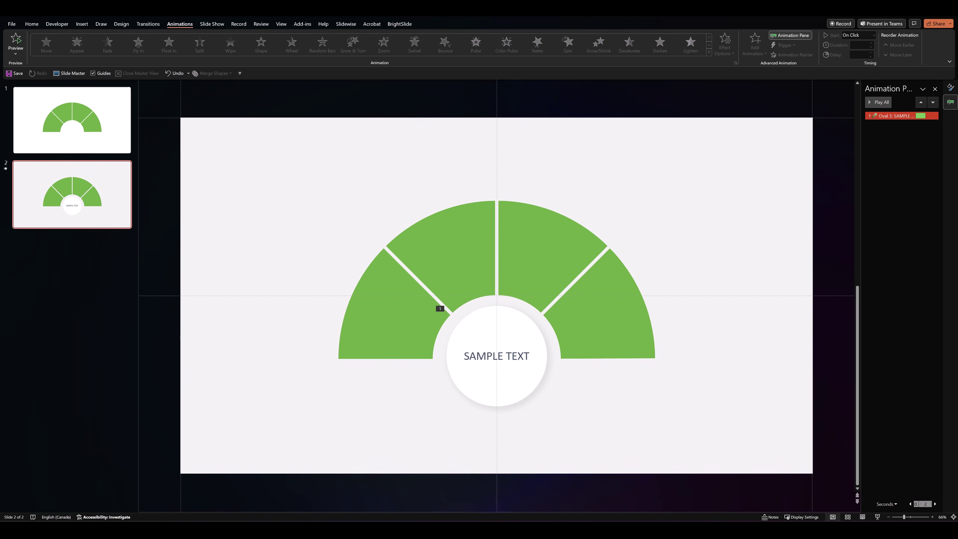
pyautogui.hotkey('ctrl', 'v')
pyautogui.click(284, 392)
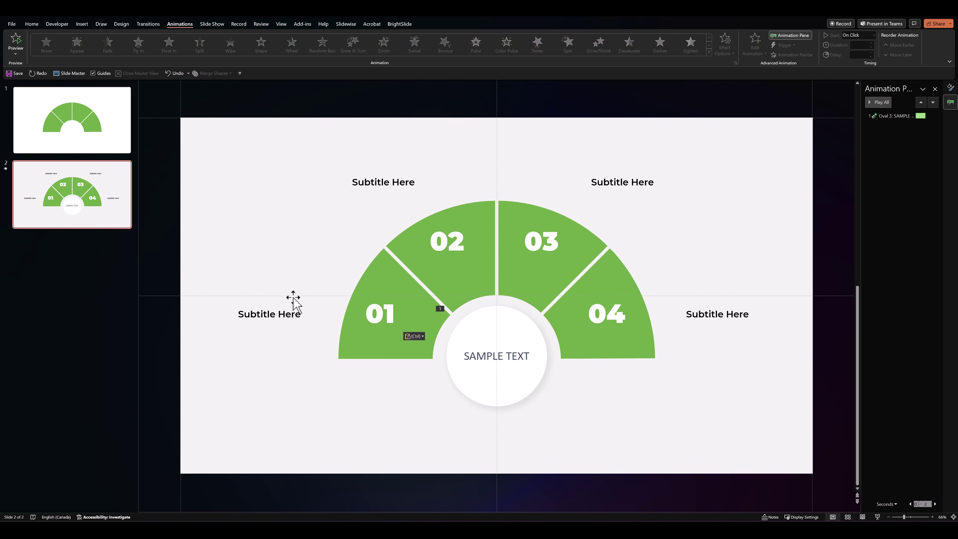
# Apply a Fade entrance lasting 1 second to the 01 number and subtitle group, starting on click
pyautogui.click(278, 314)
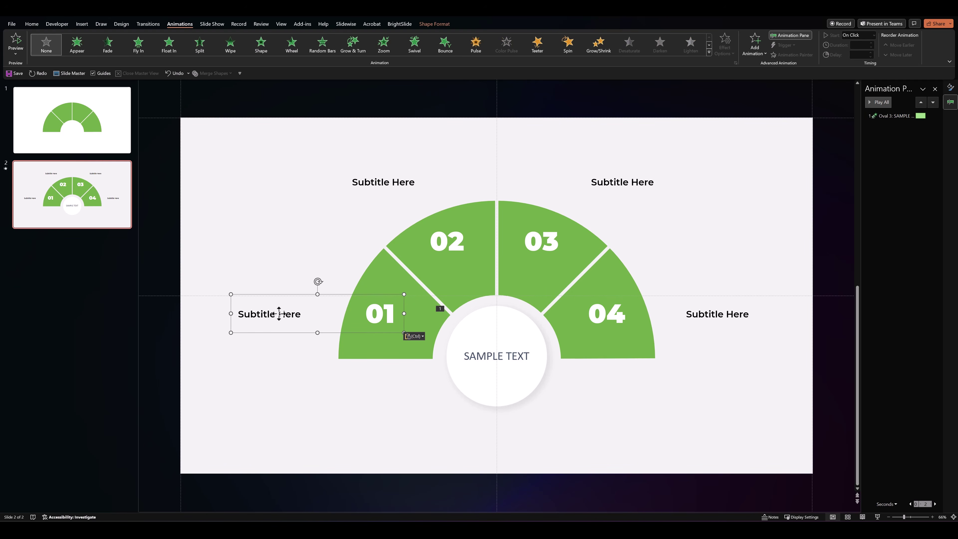
pyautogui.click(109, 50)
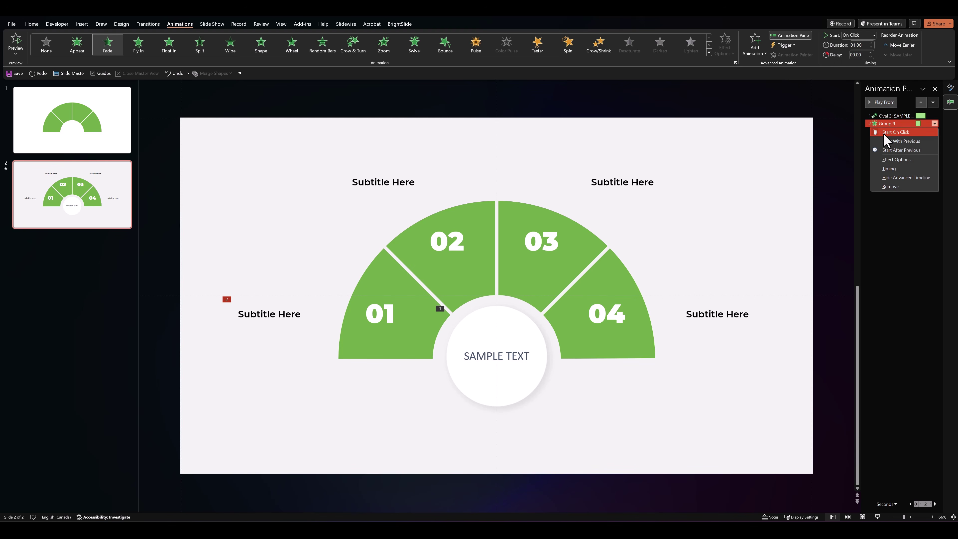
pyautogui.click(884, 132)
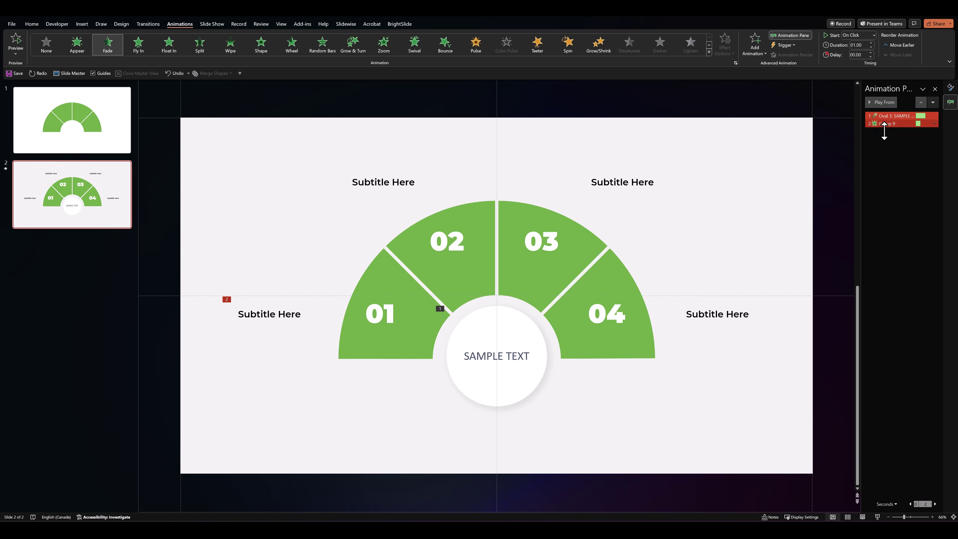
# Set the white circle's Fly In animation to start with the previous one
pyautogui.click(889, 116)
pyautogui.rightClick(889, 116)
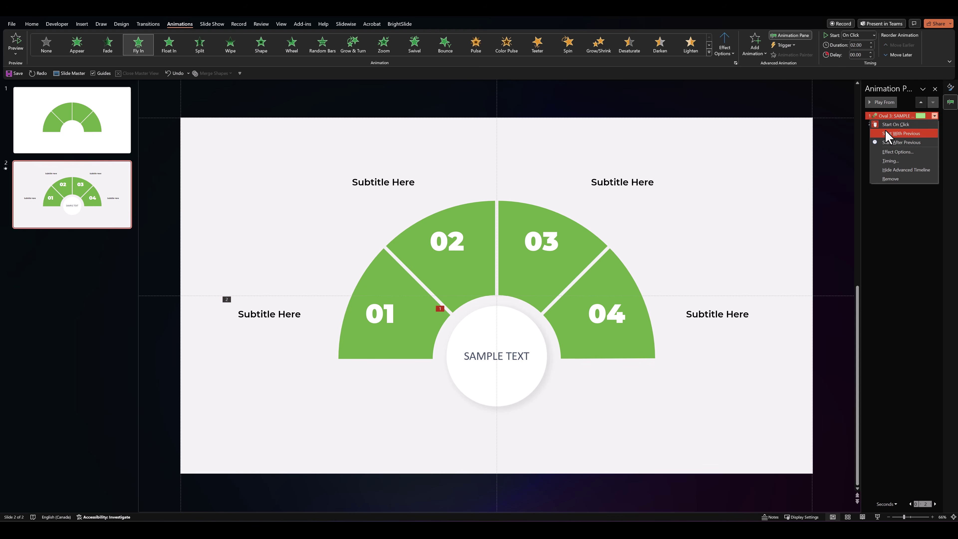
pyautogui.click(887, 136)
pyautogui.click(893, 131)
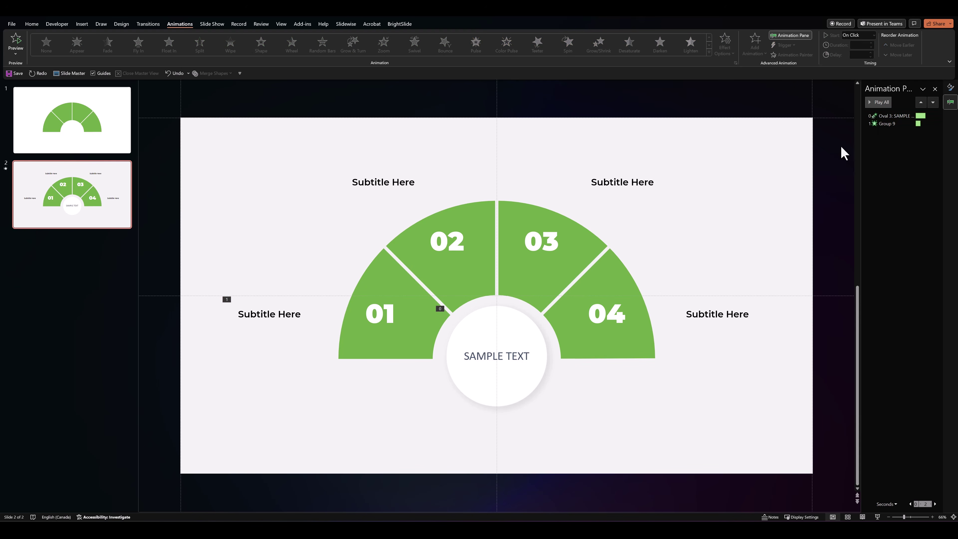
# Give the green segment behind 01 a 1-second Fade exit starting with previous, and preview from the 01 group's animation
pyautogui.click(377, 271)
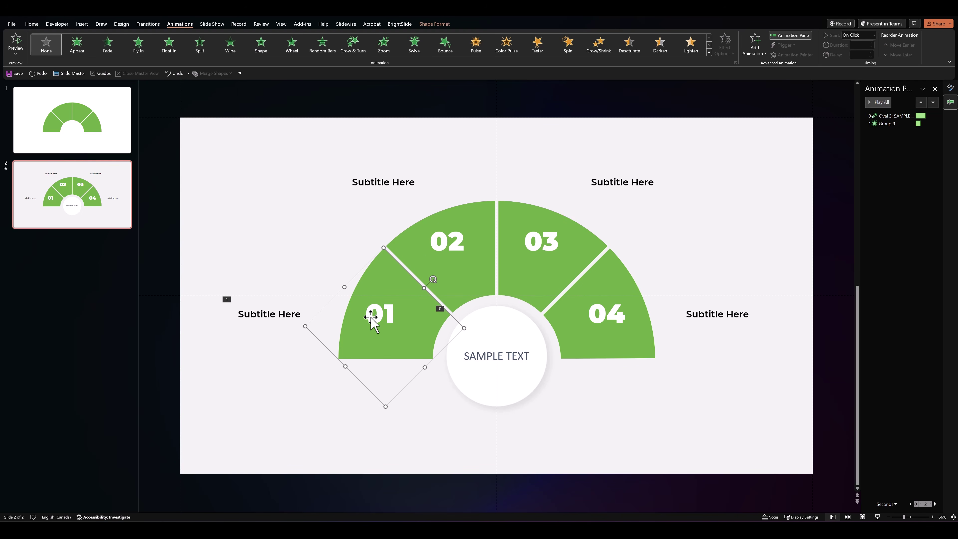
pyautogui.click(709, 52)
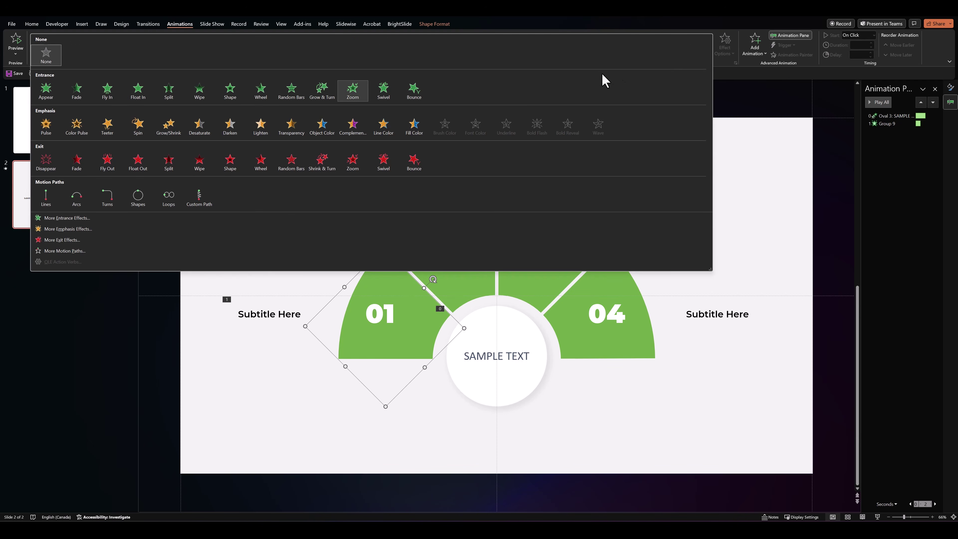
pyautogui.click(75, 166)
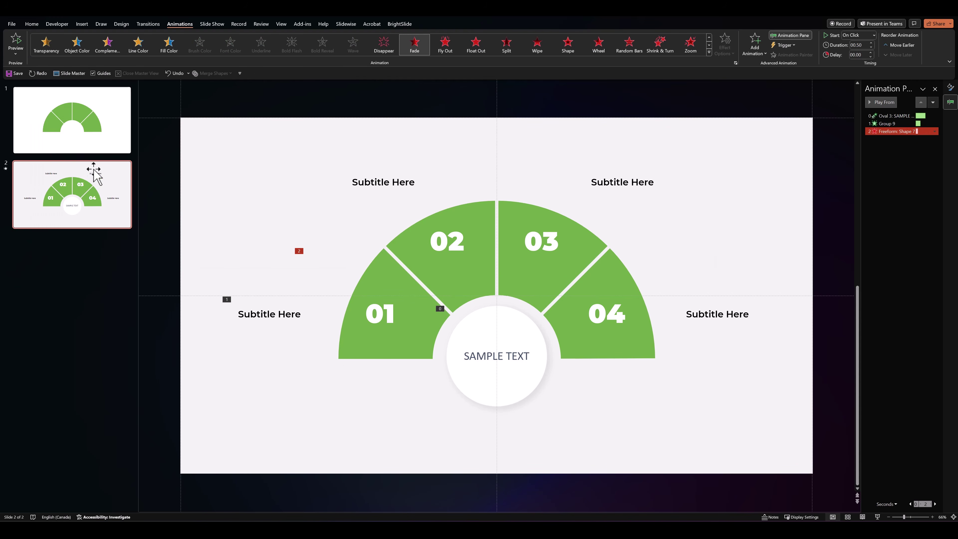
pyautogui.rightClick(880, 132)
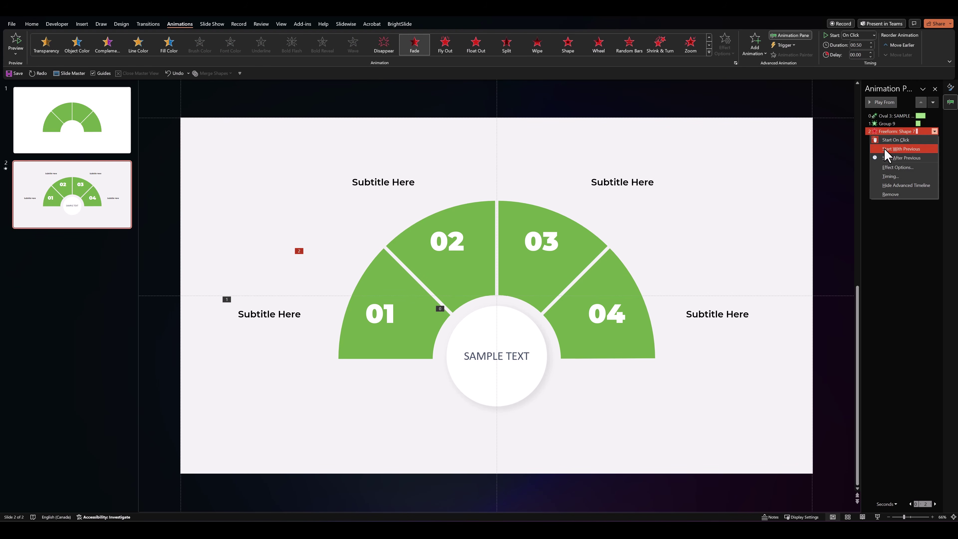
pyautogui.click(887, 154)
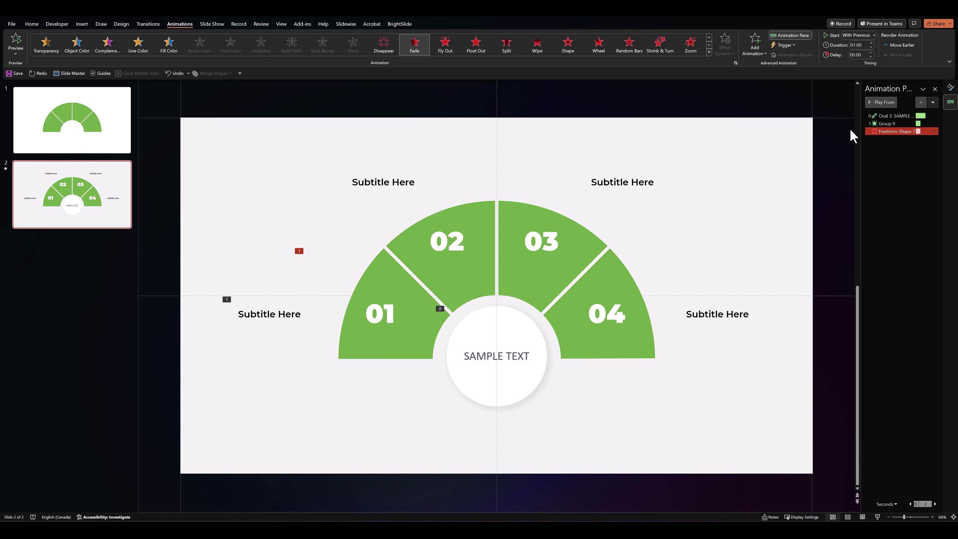
pyautogui.click(882, 123)
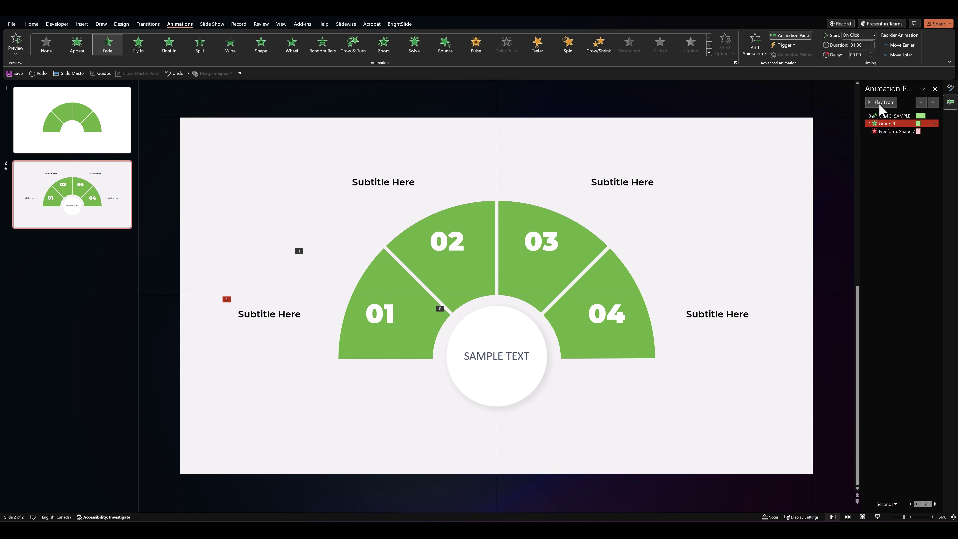
pyautogui.click(880, 105)
# Copy the 01 group's Fade entrance to the 02 group and the first segment's Fade exit to the second segment with Animation Painter
pyautogui.click(283, 321)
pyautogui.click(278, 333)
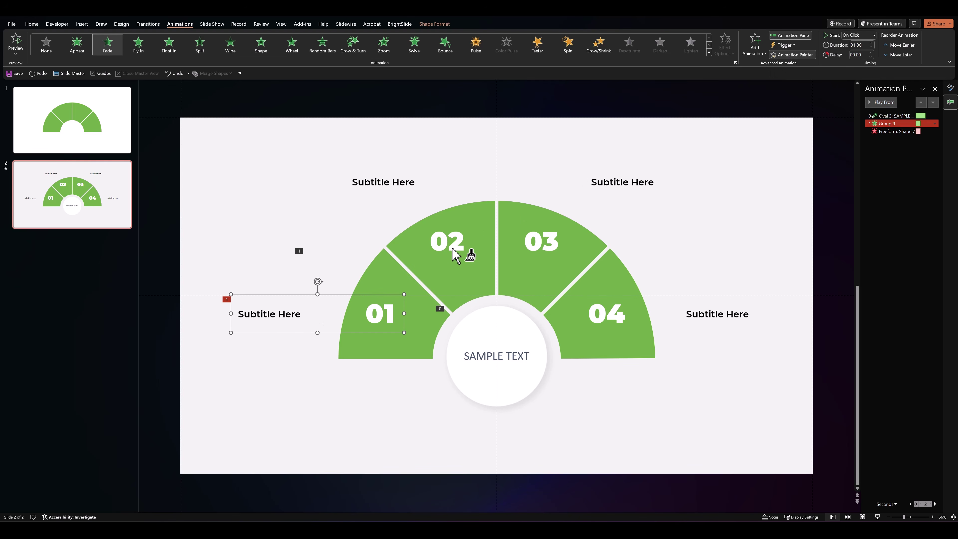
pyautogui.click(452, 250)
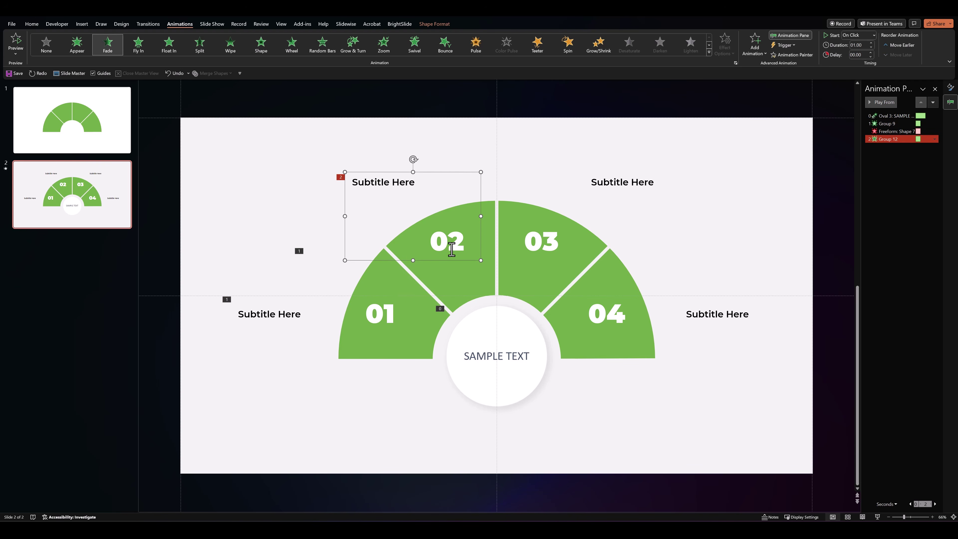
pyautogui.click(411, 283)
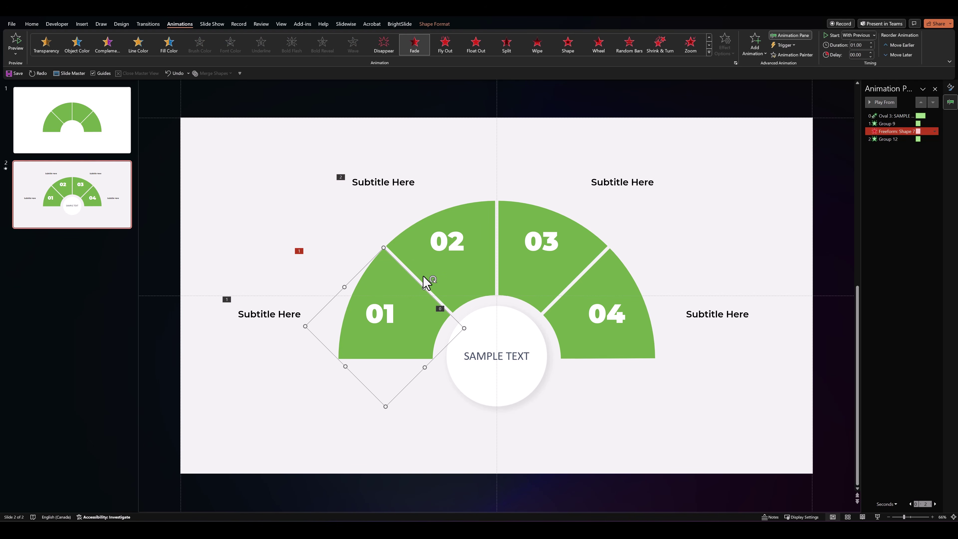
pyautogui.click(791, 56)
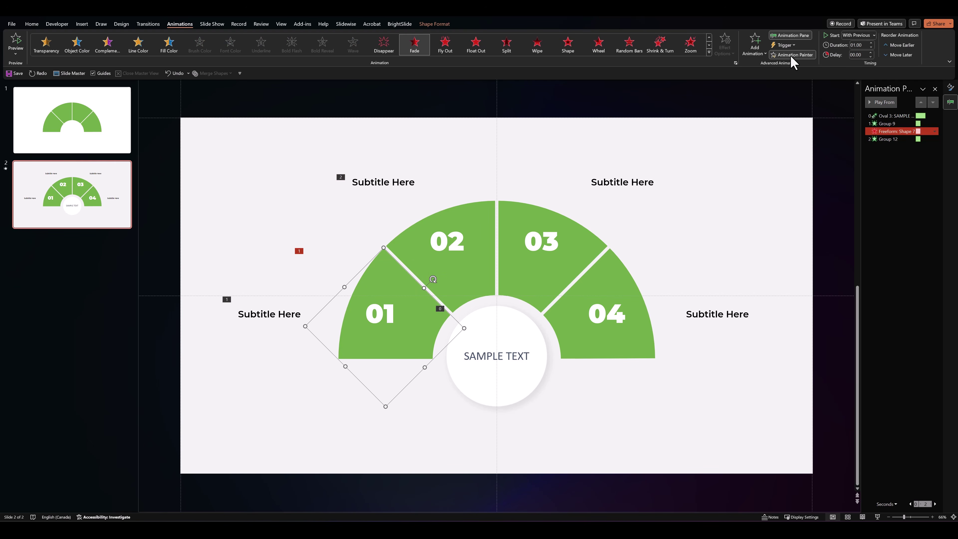
pyautogui.click(486, 268)
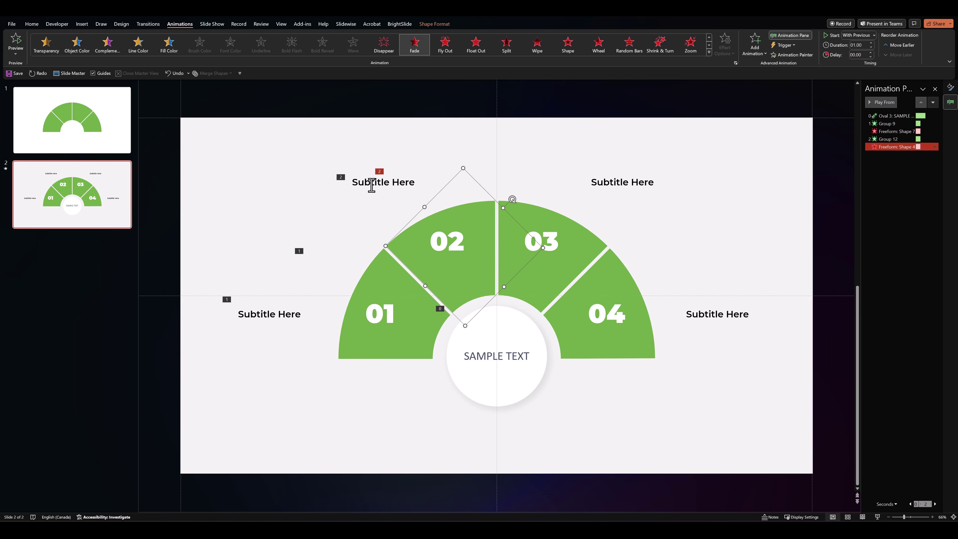
# Copy the 02 group's Fade entrance to the 03 group and the second segment's Fade exit to the third segment with Animation Painter
pyautogui.click(372, 185)
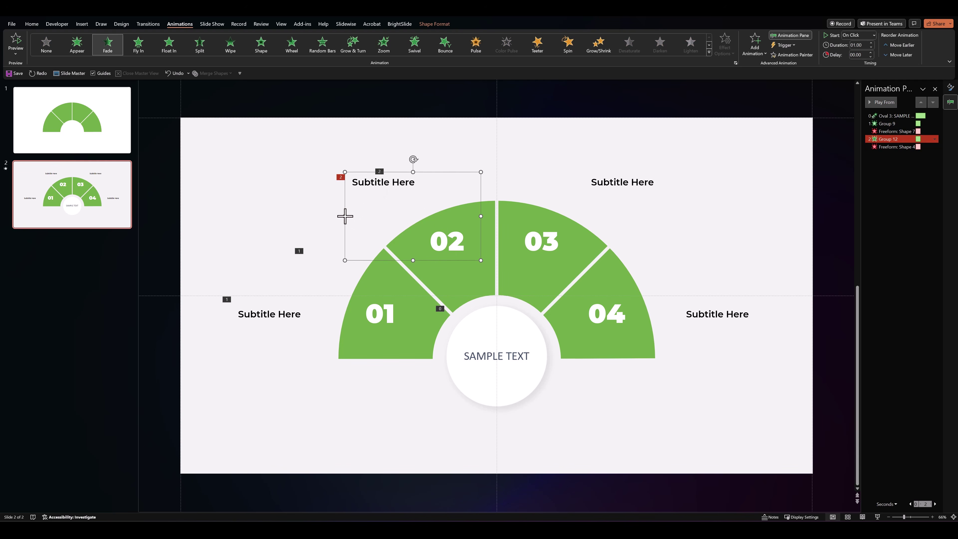
pyautogui.click(790, 54)
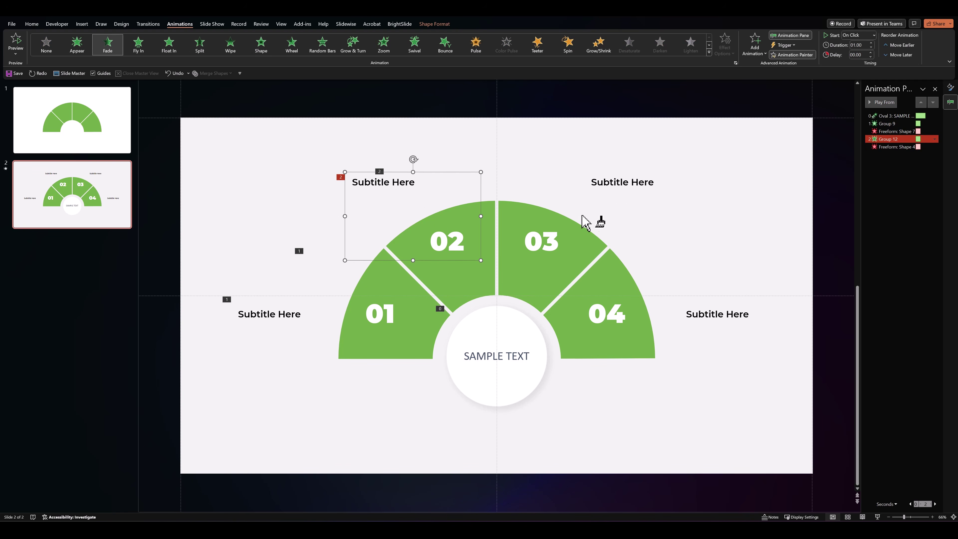
pyautogui.click(555, 247)
pyautogui.click(469, 276)
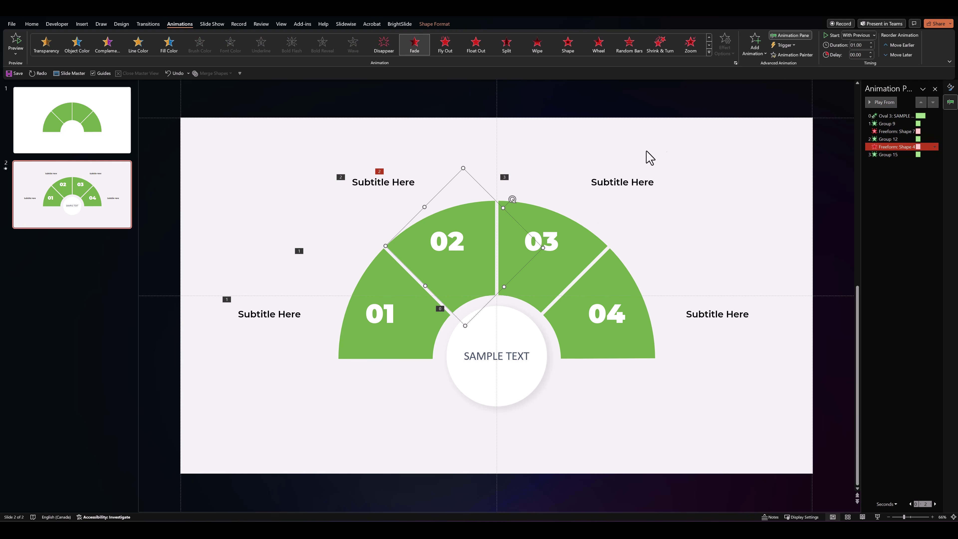
pyautogui.click(790, 55)
pyautogui.click(581, 252)
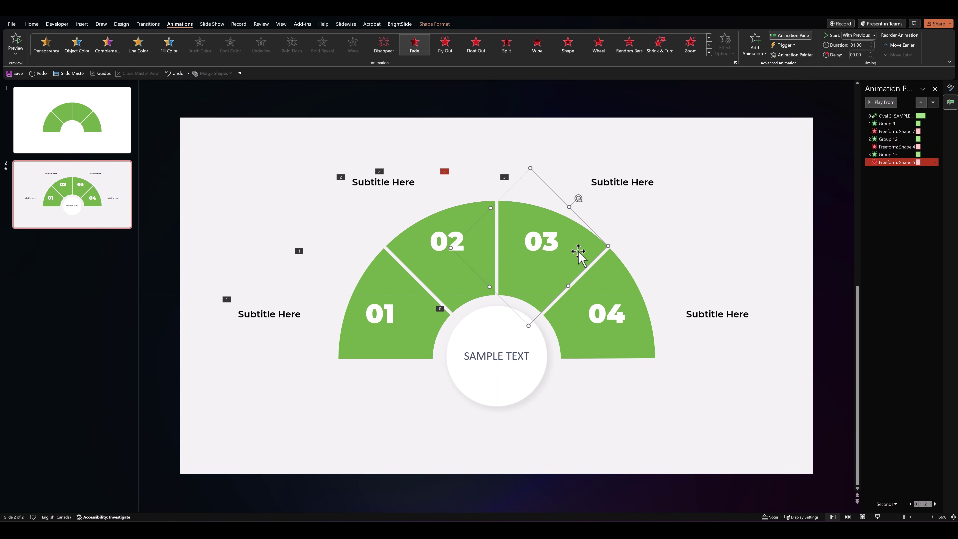
# Copy the 03 group's Fade entrance to the 04 group and the third segment's Fade exit to the fourth segment with Animation Painter
pyautogui.click(555, 249)
pyautogui.click(790, 56)
pyautogui.click(614, 313)
pyautogui.click(532, 284)
pyautogui.click(791, 56)
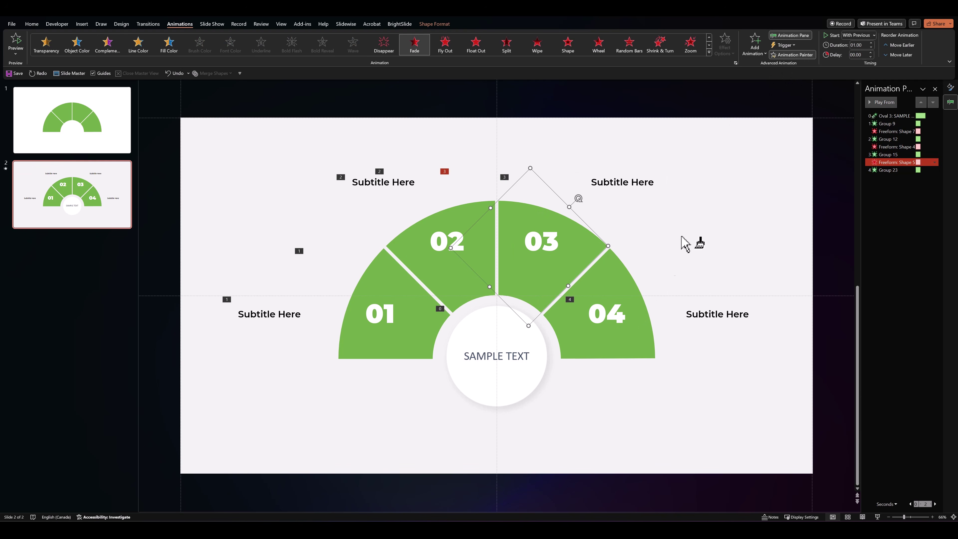
pyautogui.click(621, 338)
# Play slide 2 as a slide show to check the sequence of animations, and return to editing
pyautogui.click(807, 344)
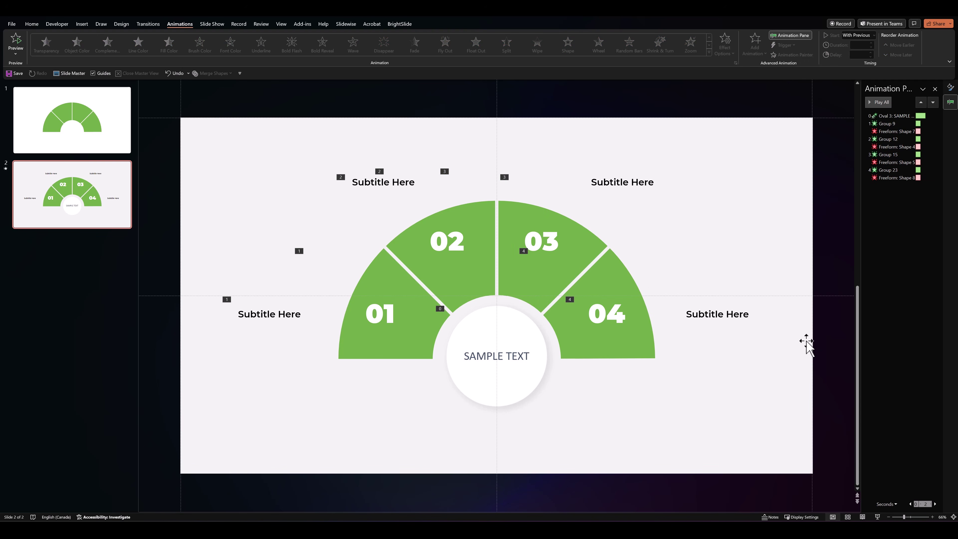
pyautogui.click(878, 517)
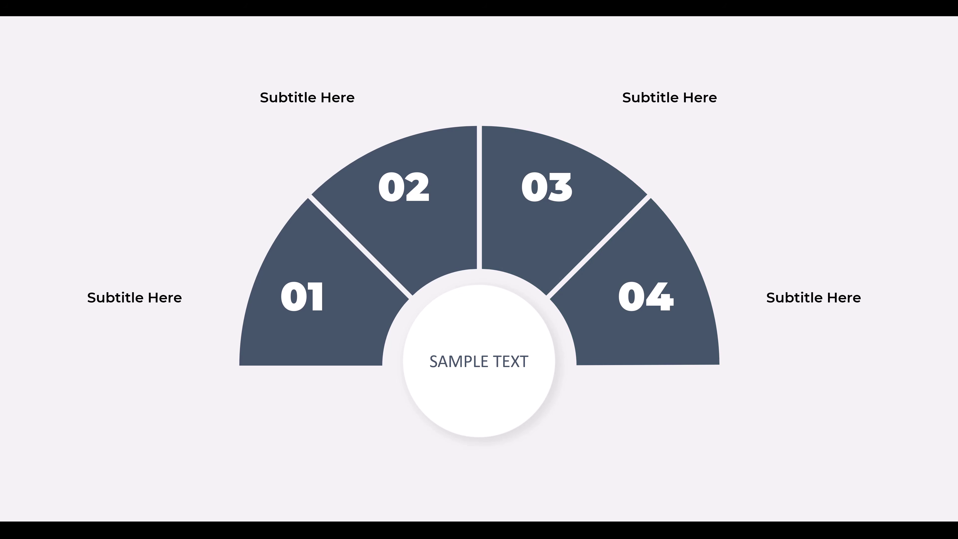
pyautogui.press('Escape')
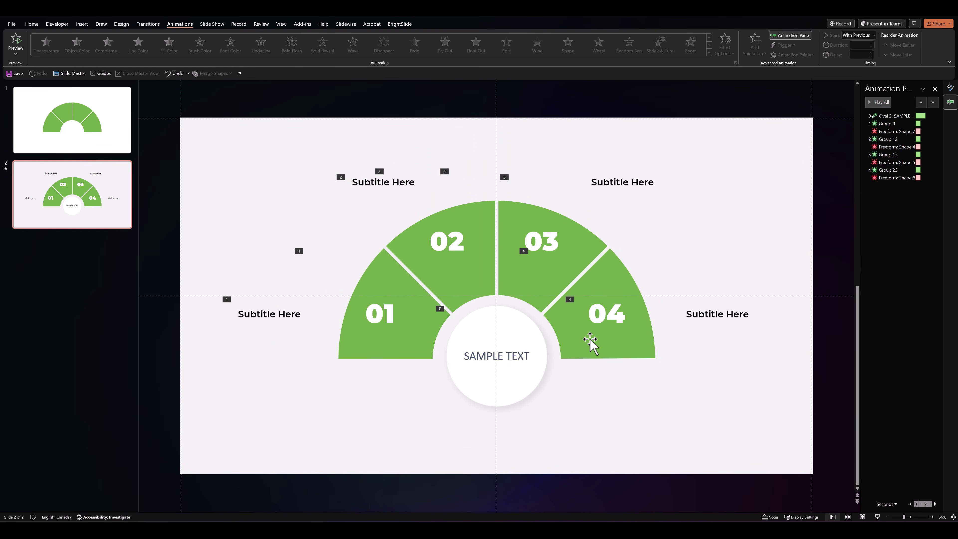
# Paste the prepared full-slide stock market video onto slide 2 and move its play animation to the start of the animation order
pyautogui.hotkey('ctrl', 'v')
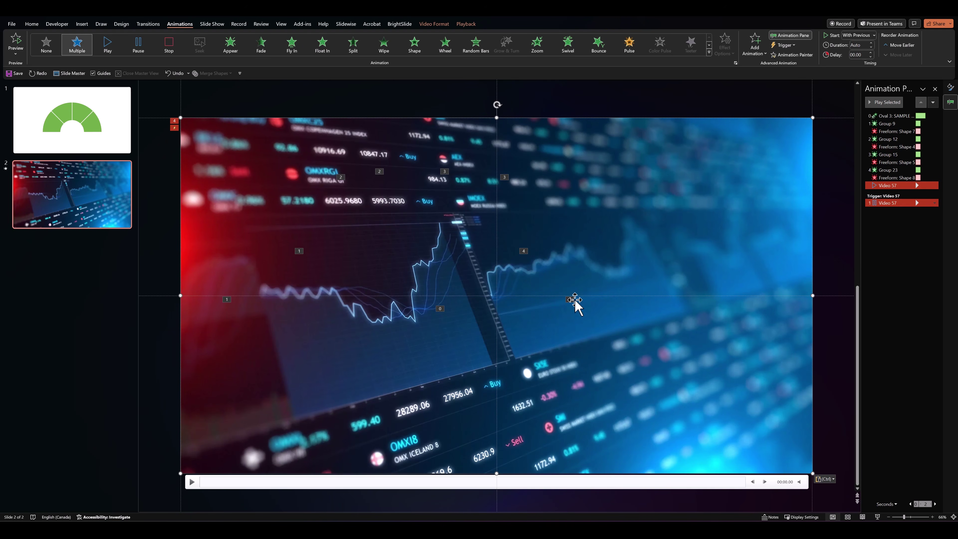
pyautogui.click(468, 25)
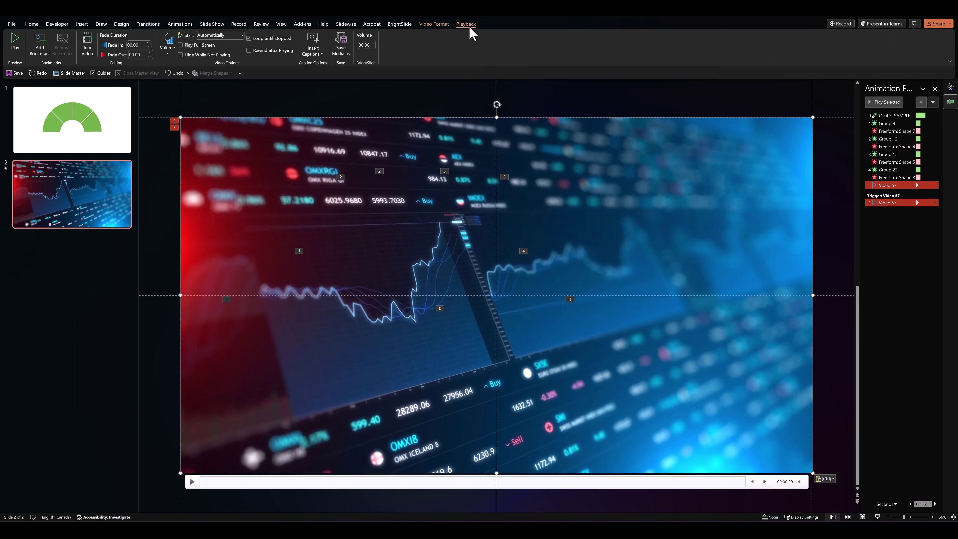
pyautogui.click(894, 185)
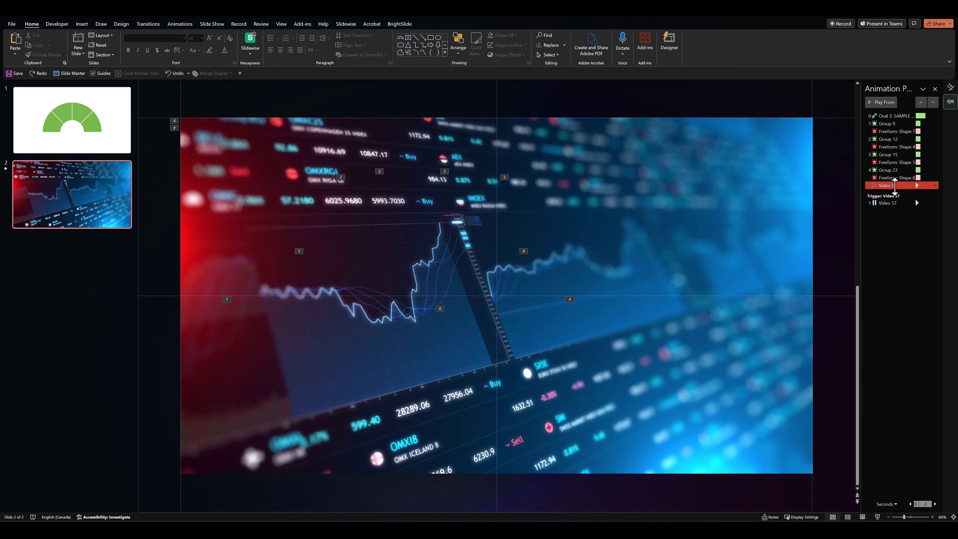
pyautogui.moveTo(894, 185); pyautogui.dragTo(892, 116)
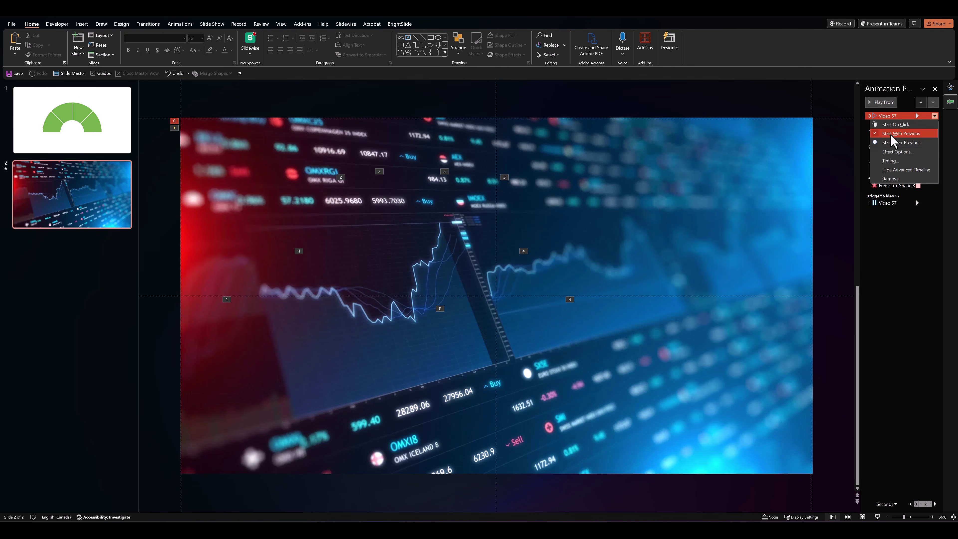
# Send the stock market video to the back of slide 2
pyautogui.click(716, 174)
pyautogui.rightClick(716, 173)
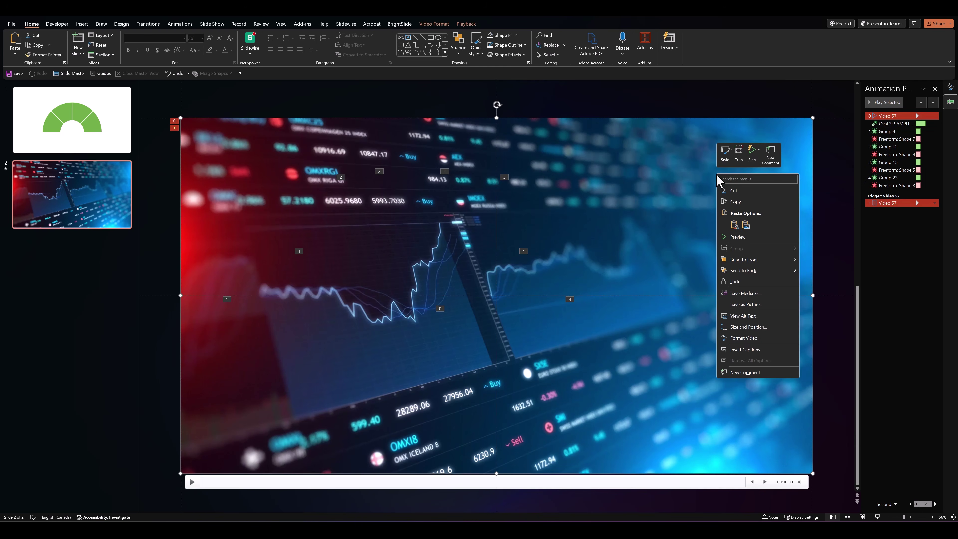
pyautogui.click(747, 268)
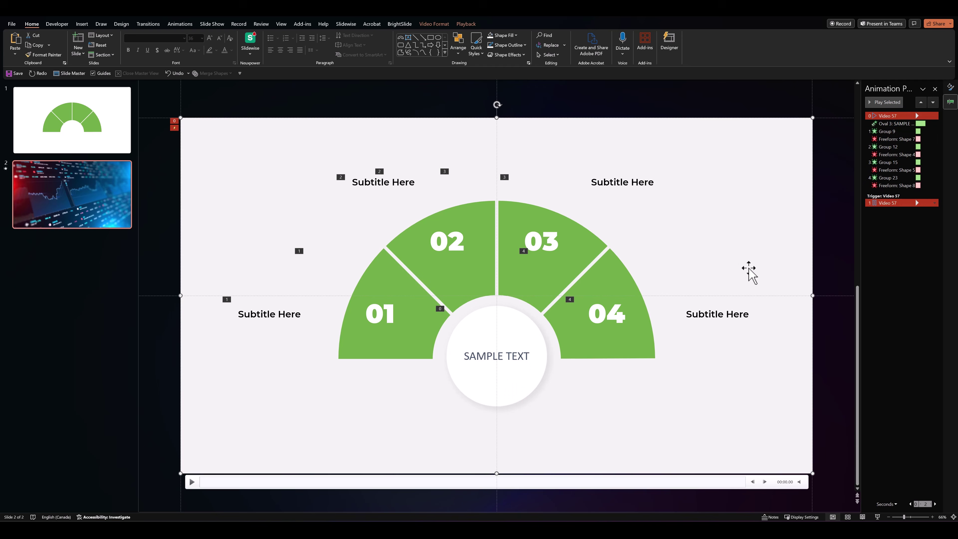
pyautogui.click(822, 254)
# Fill all four green ring segments with a light grey shade of the white theme color that blends into the slide frame
pyautogui.click(401, 281)
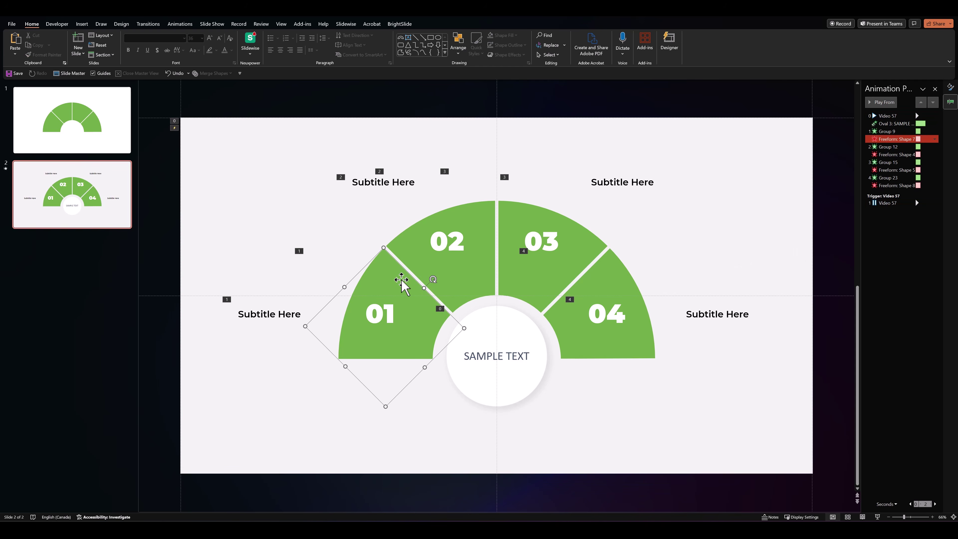
pyautogui.keyDown('ctrl'); pyautogui.click(451, 273); pyautogui.keyUp('ctrl')
pyautogui.keyDown('ctrl'); pyautogui.click(541, 296); pyautogui.keyUp('ctrl')
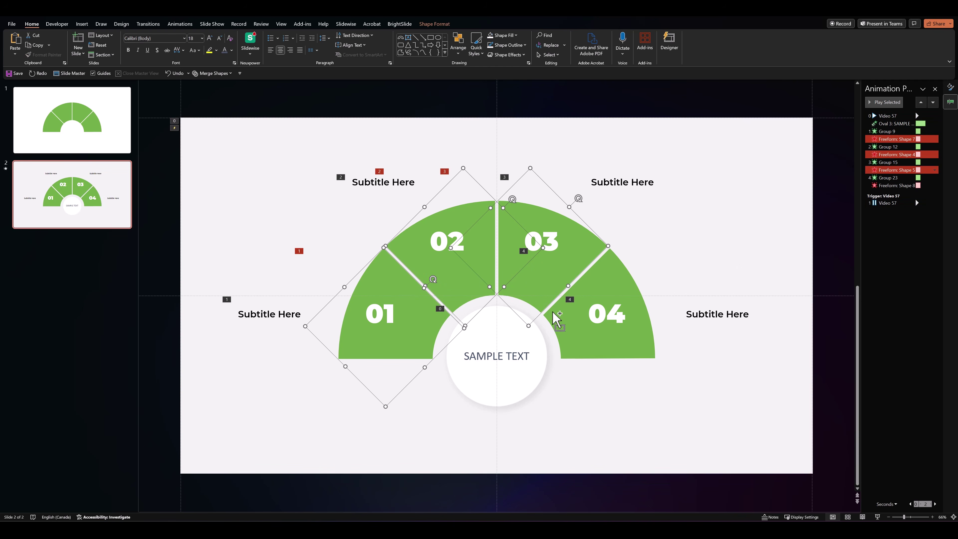
pyautogui.keyDown('ctrl'); pyautogui.click(562, 332); pyautogui.keyUp('ctrl')
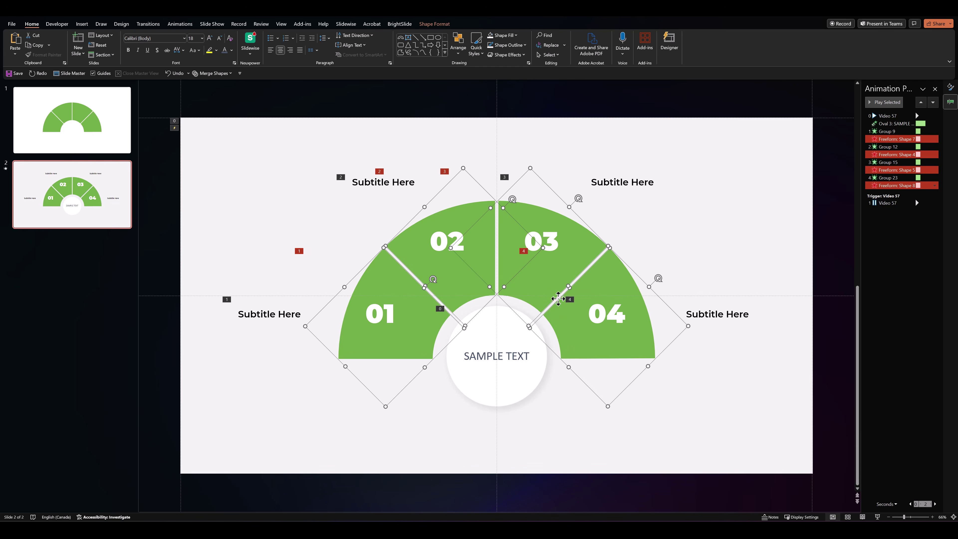
pyautogui.click(504, 35)
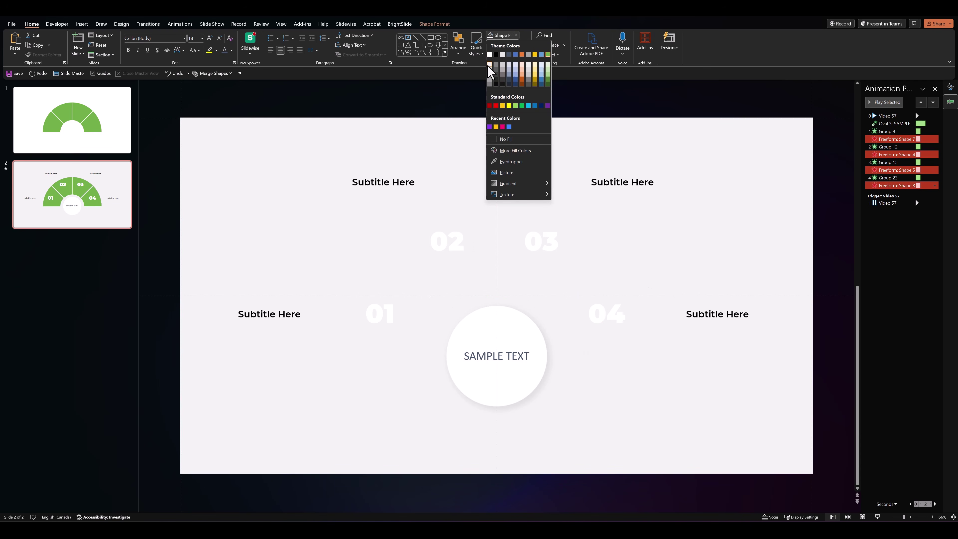
pyautogui.click(489, 69)
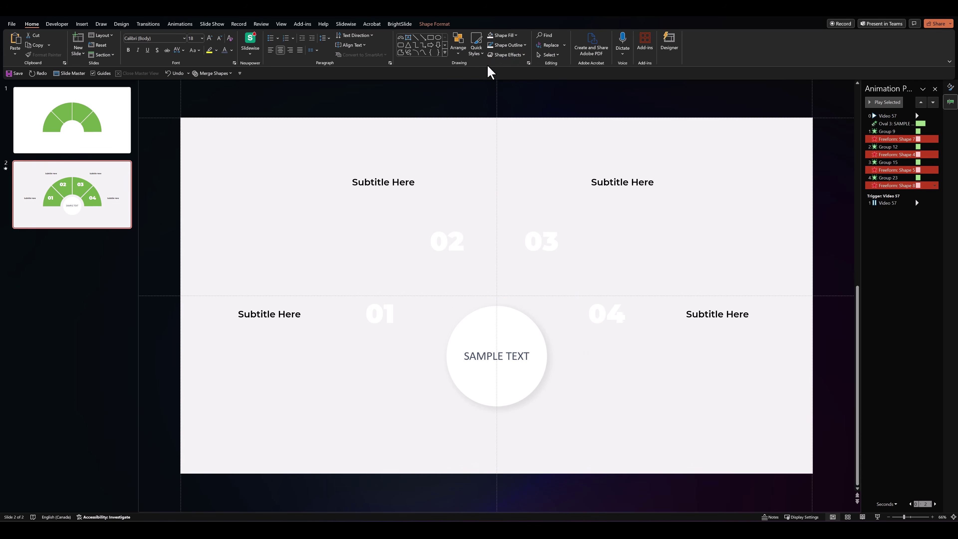
# Play slide 2 as a slide show to check the segments fading out over the video
pyautogui.click(423, 115)
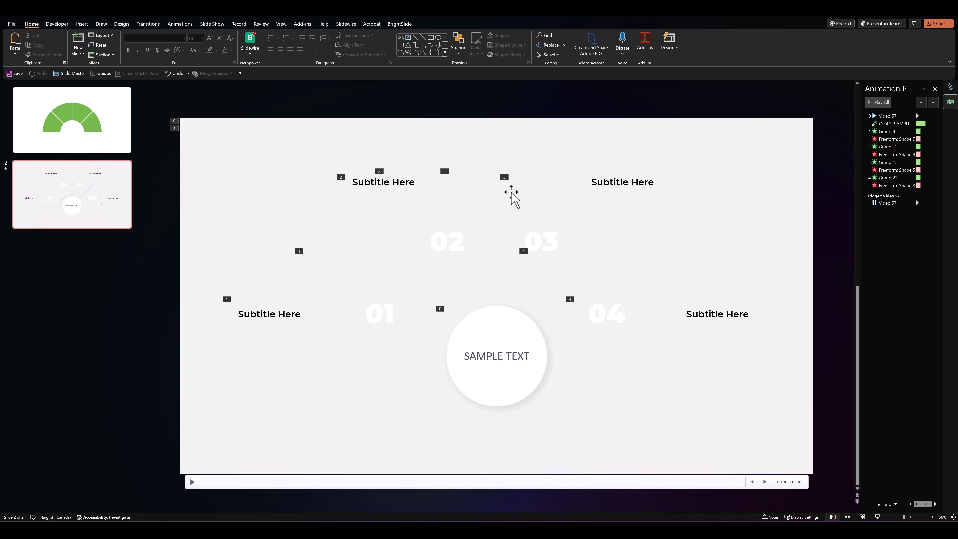
pyautogui.click(877, 517)
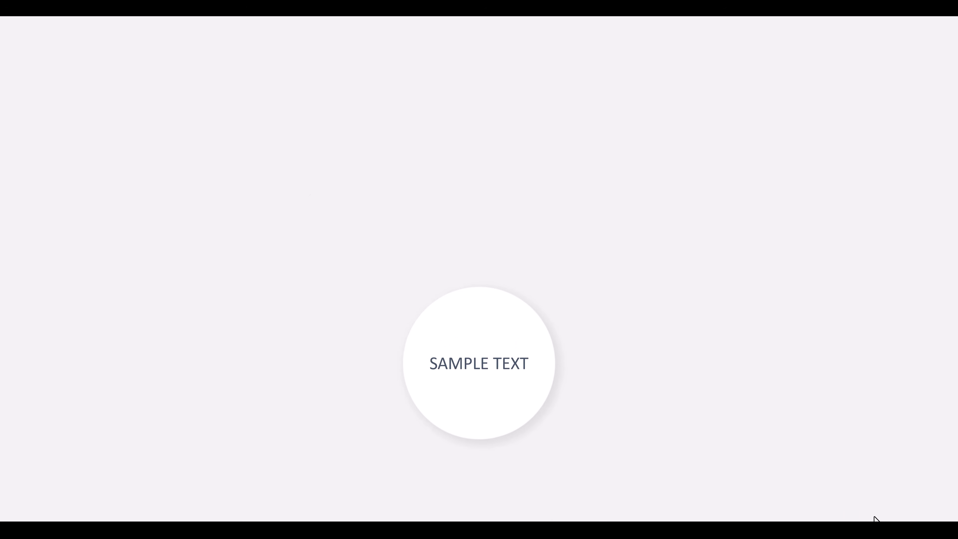